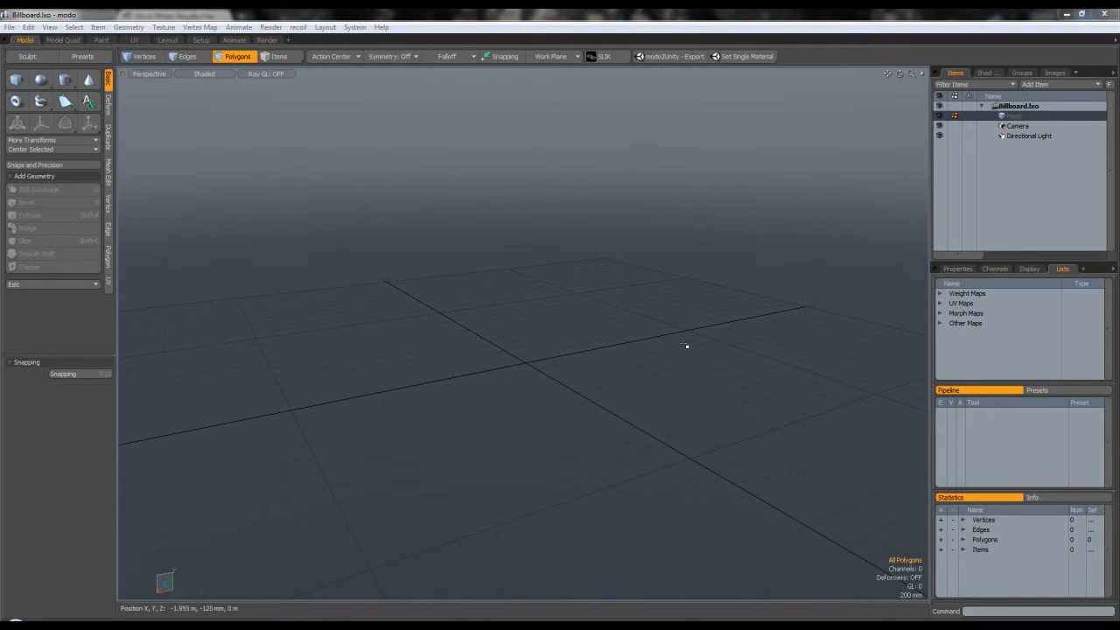
- Switch to the web browser and search iStockphoto for "billboard"
alt+shift+drag(540, 374, 540, 358)
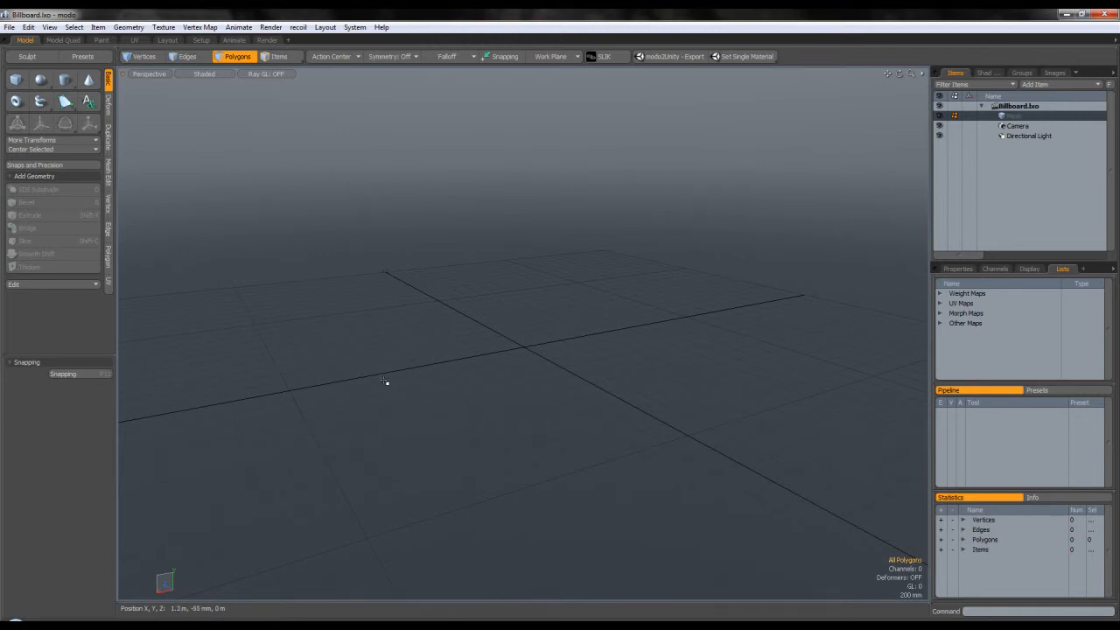
click(263, 625)
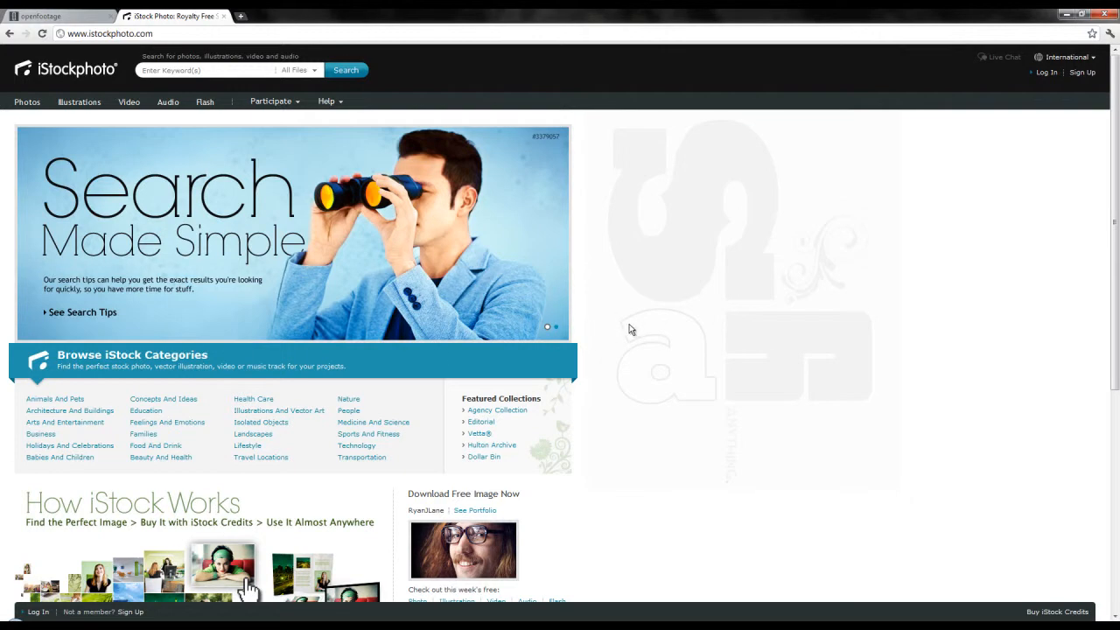
click(209, 71)
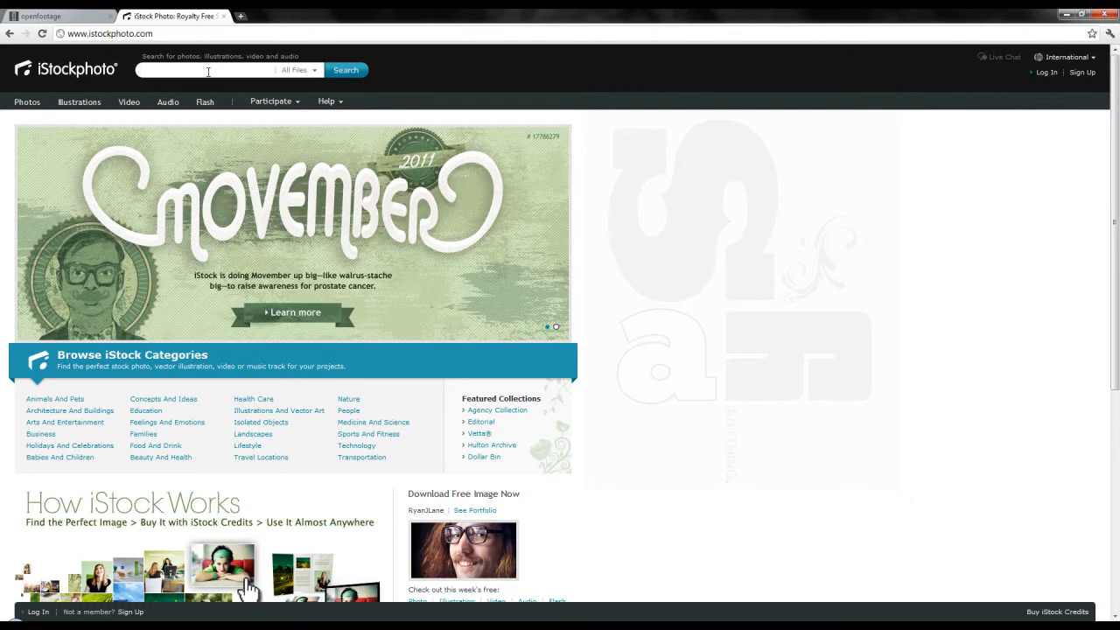
text(billboard)
key(Return)
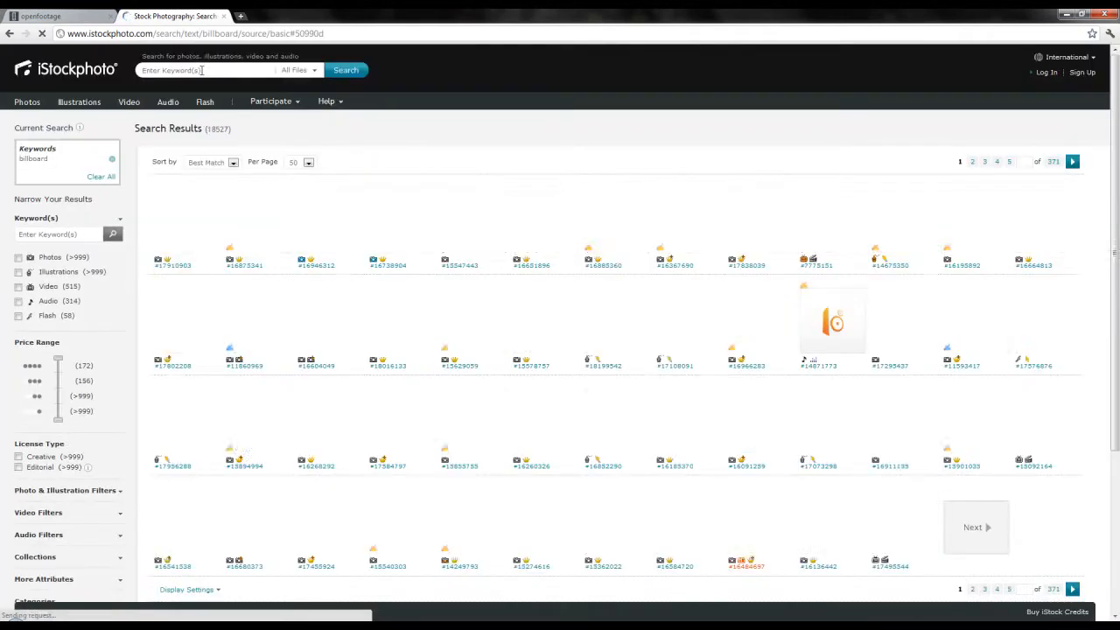
- Preview the billboard search results as design references, and close the iStockphoto page
mouse_move(491, 333)
mouse_move(916, 329)
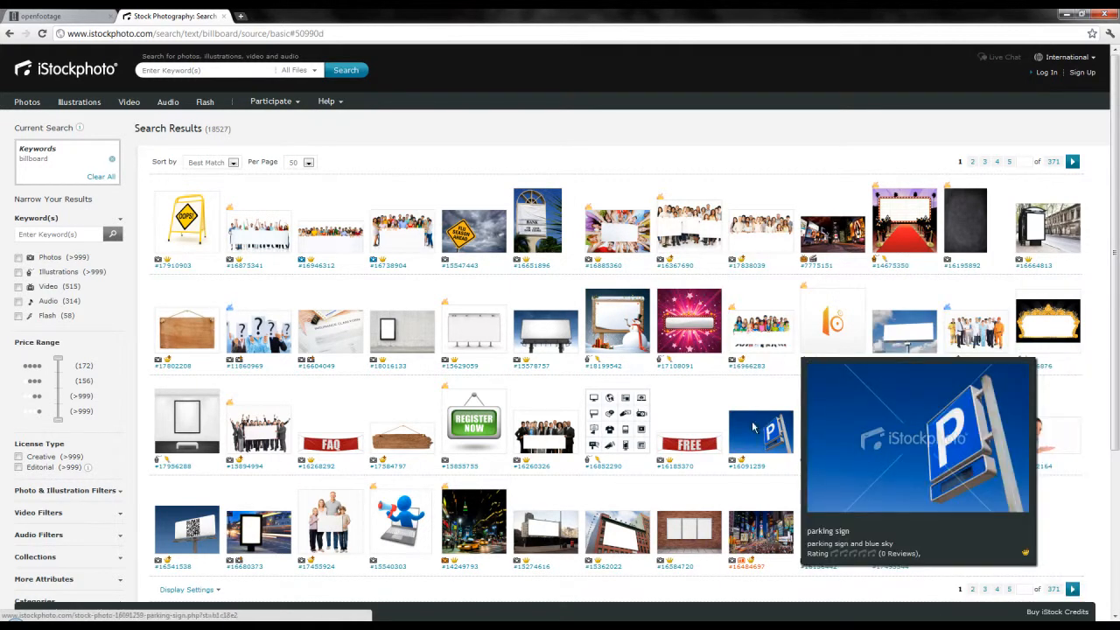
scroll(632, 243, down, 1)
mouse_move(632, 243)
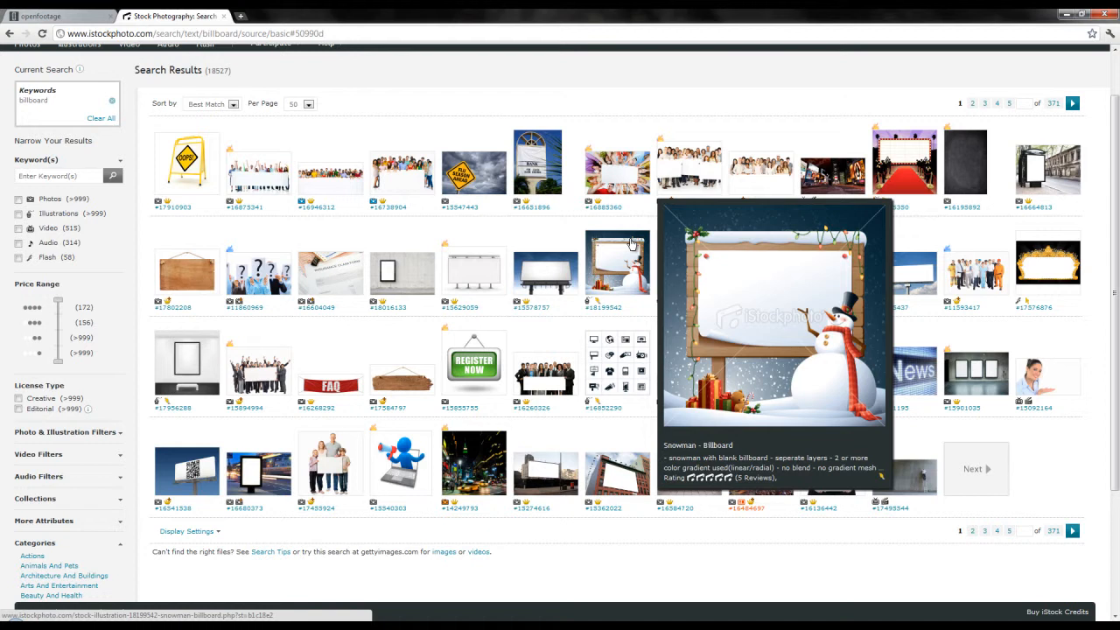
click(224, 16)
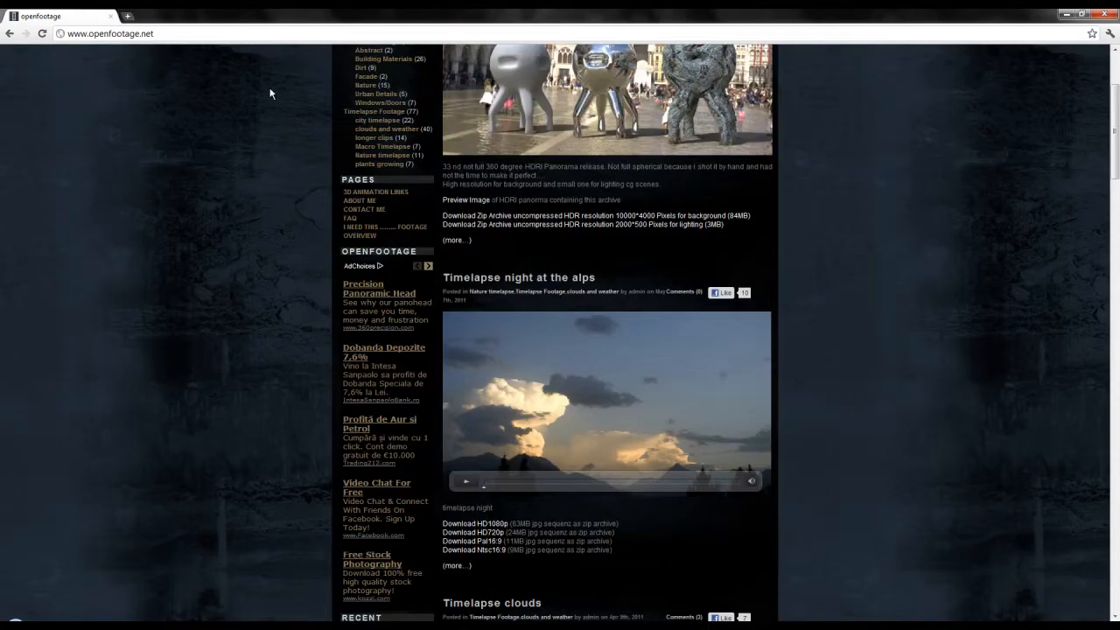
- Search openfootage.net for "night"
scroll(324, 166, up, 2)
click(361, 155)
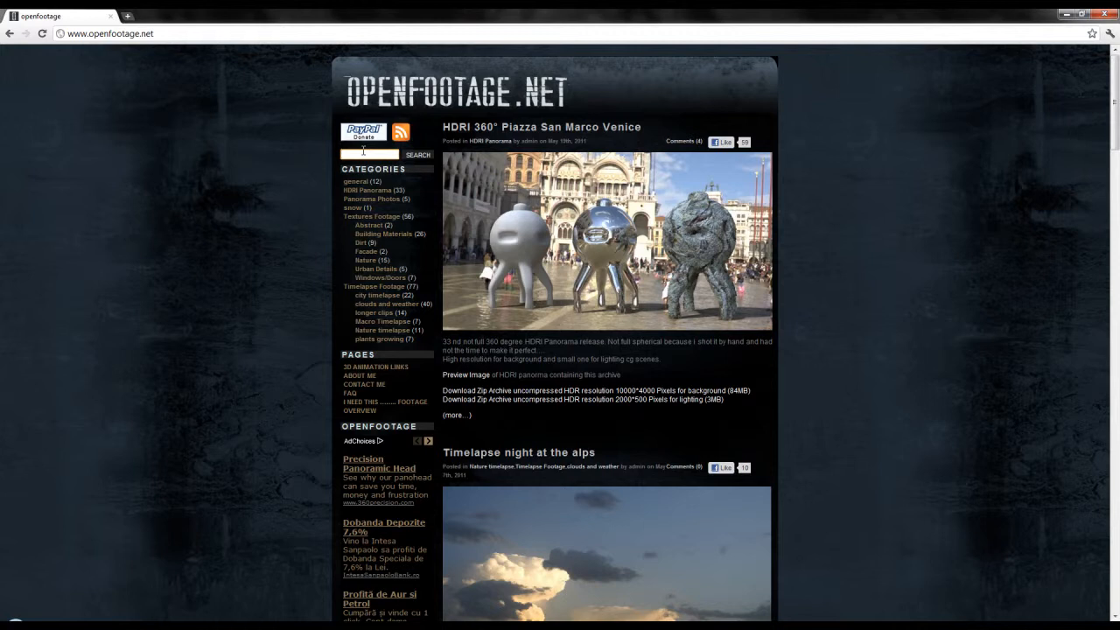
click(153, 34)
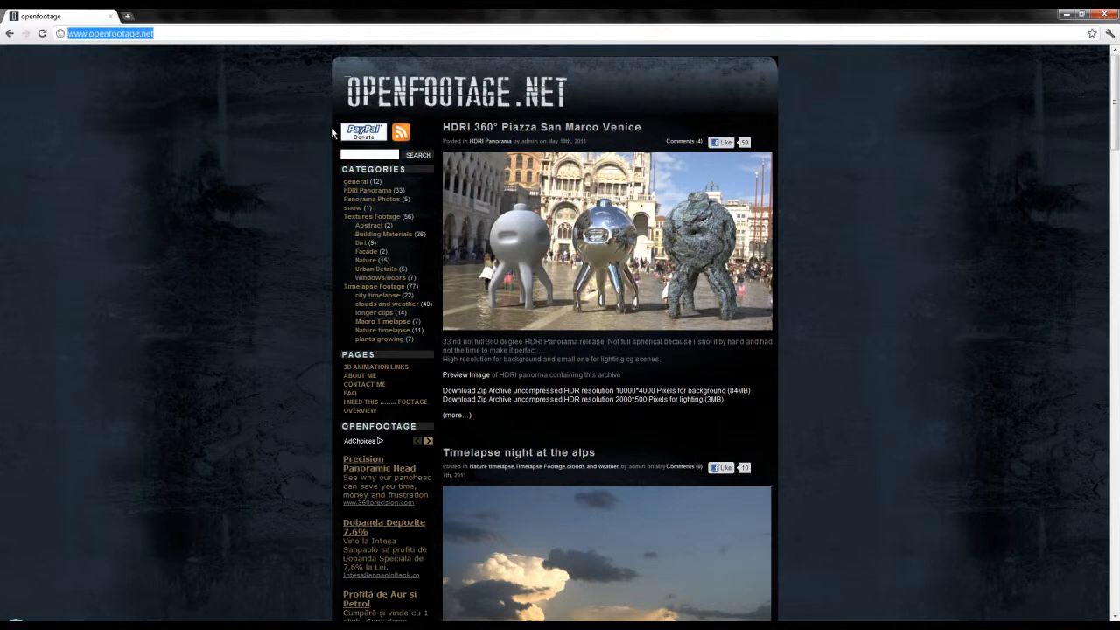
click(371, 157)
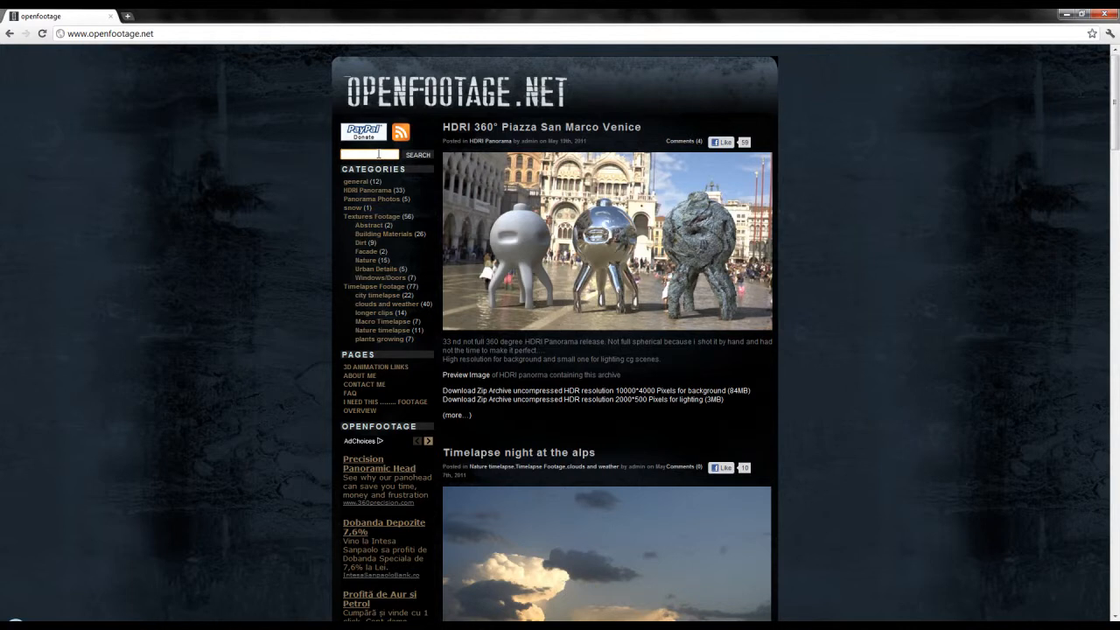
text(night)
key(shift+Return)
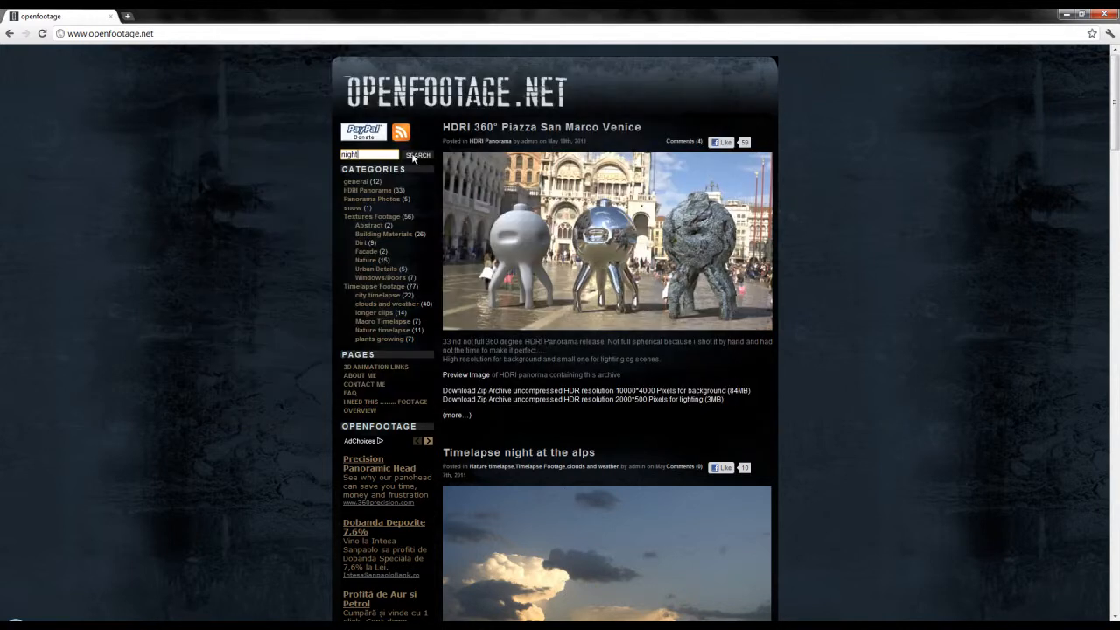
click(383, 155)
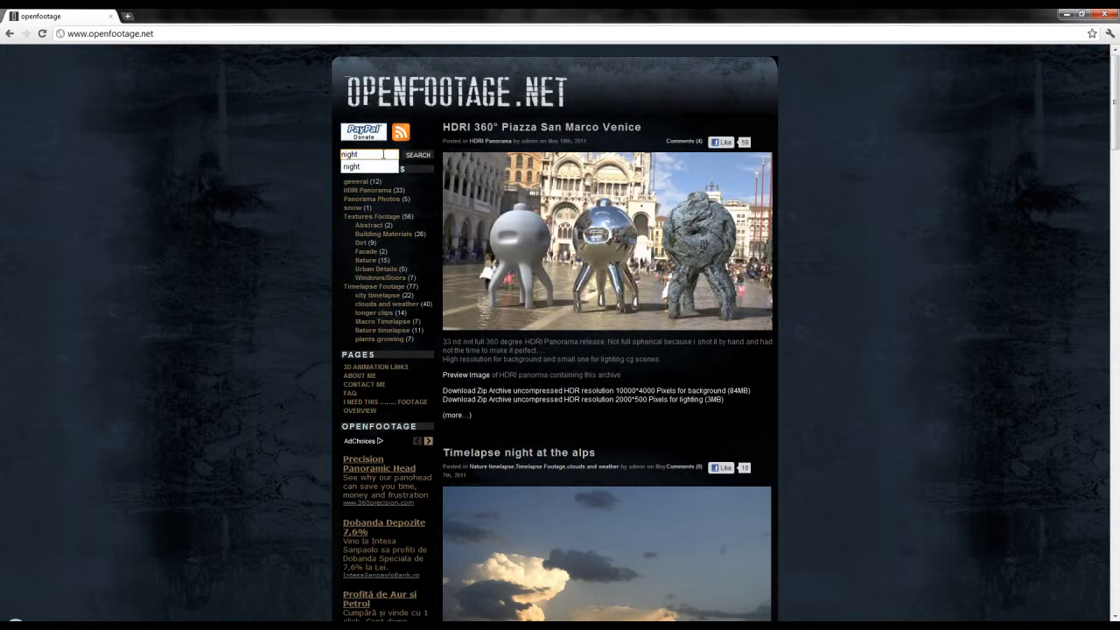
key(Return)
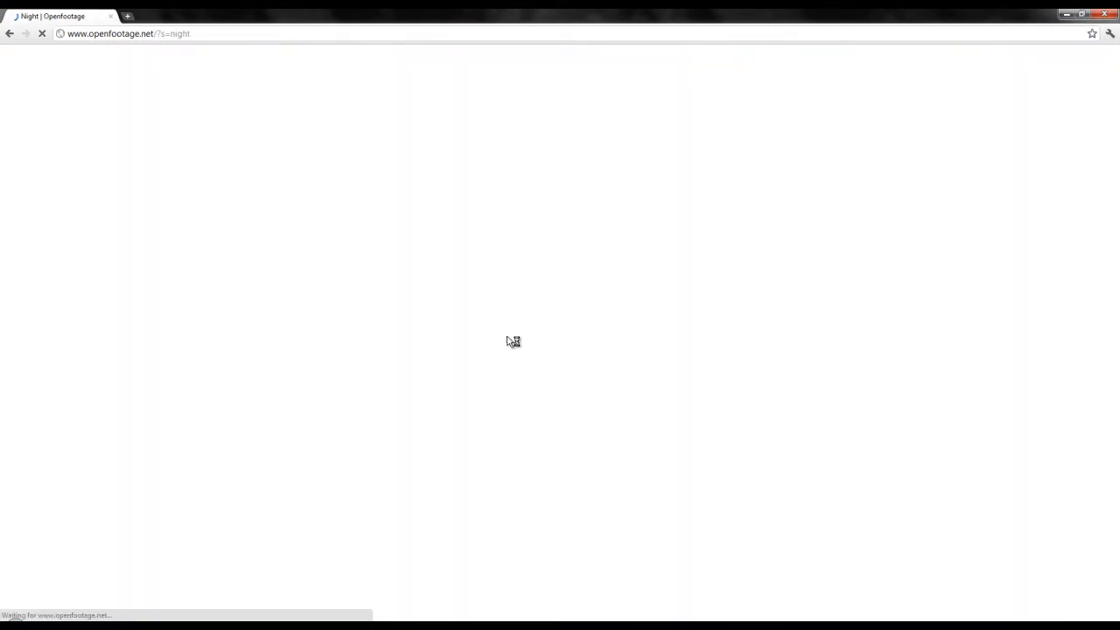
- Open the post "HDRI 360 degree gaisberg at night salzburg" from the results and review its download options
scroll(542, 339, down, 12)
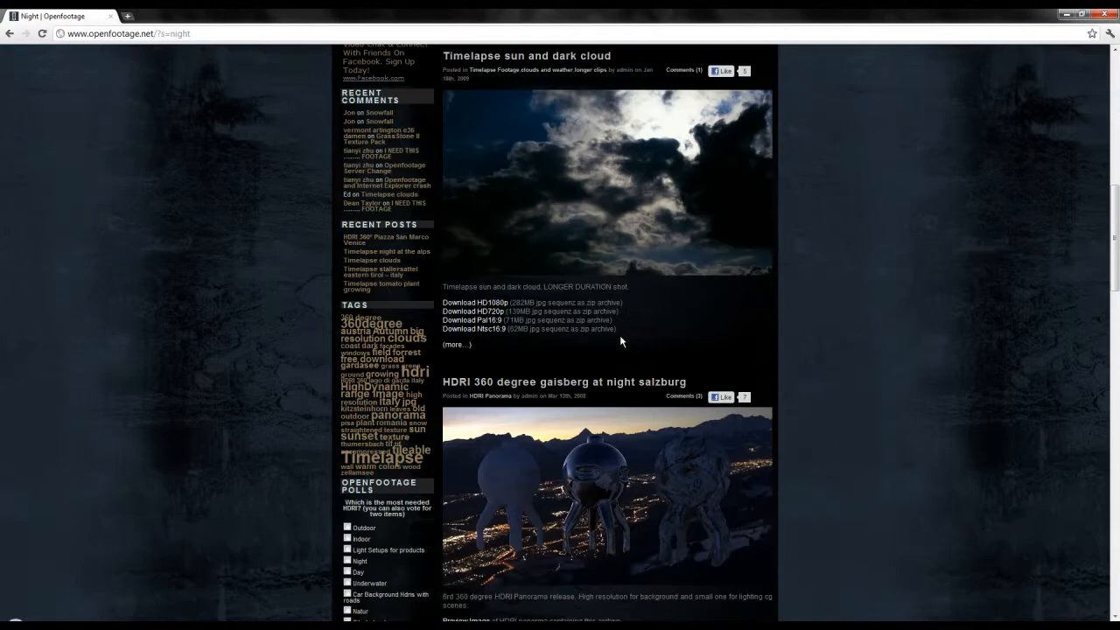
scroll(560, 285, up, 2)
click(483, 268)
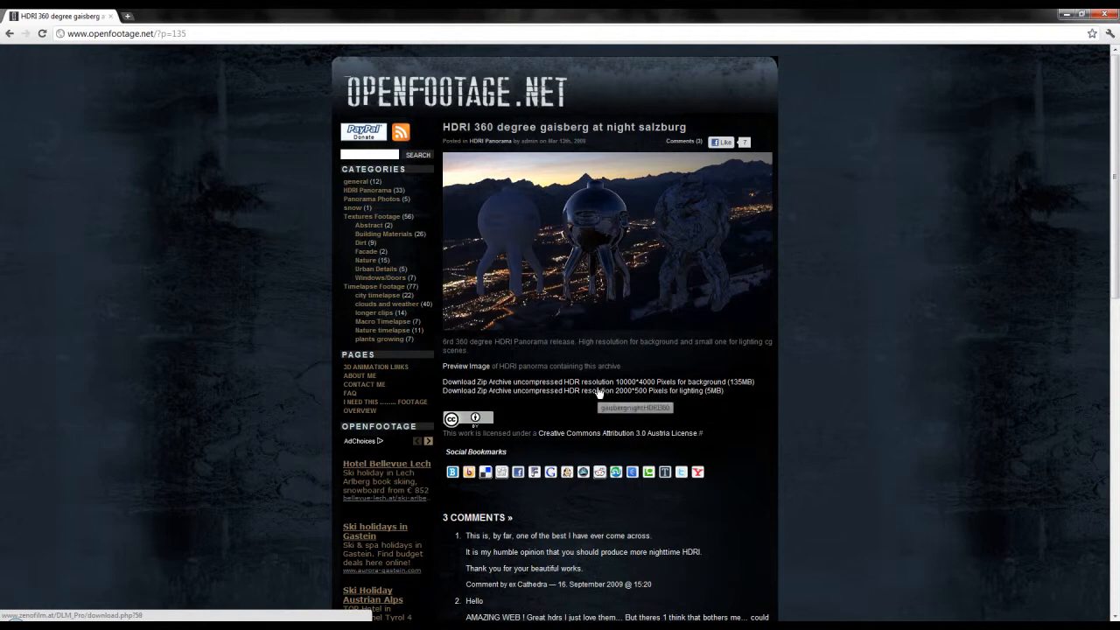
scroll(611, 357, down, 4)
scroll(620, 347, up, 3)
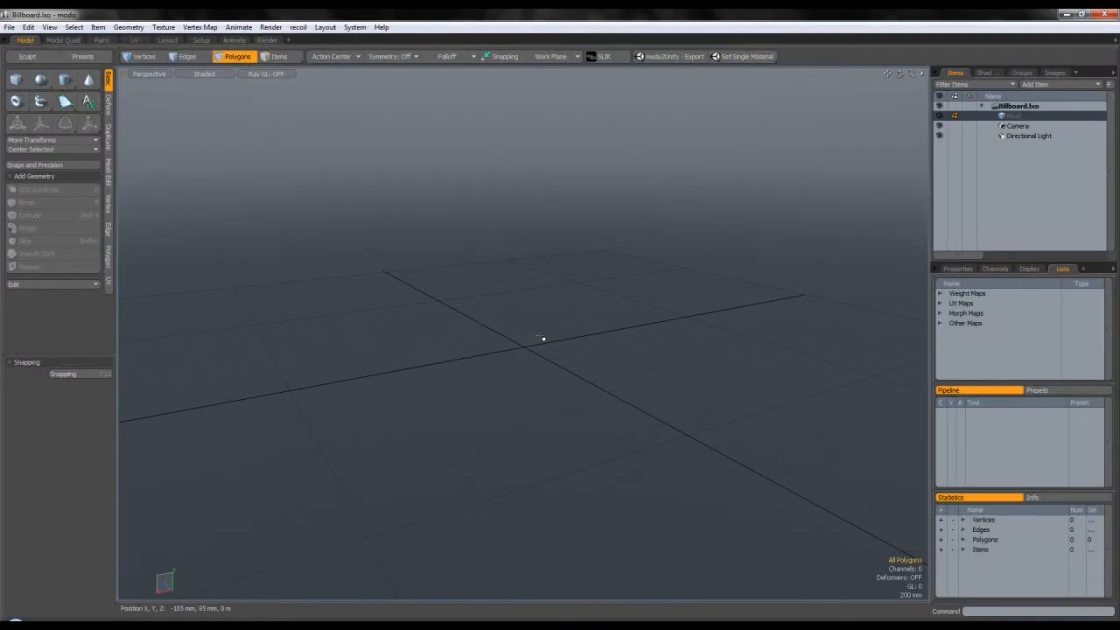
alt+drag(543, 339, 552, 342)
alt+drag(548, 342, 505, 347)
key(3)
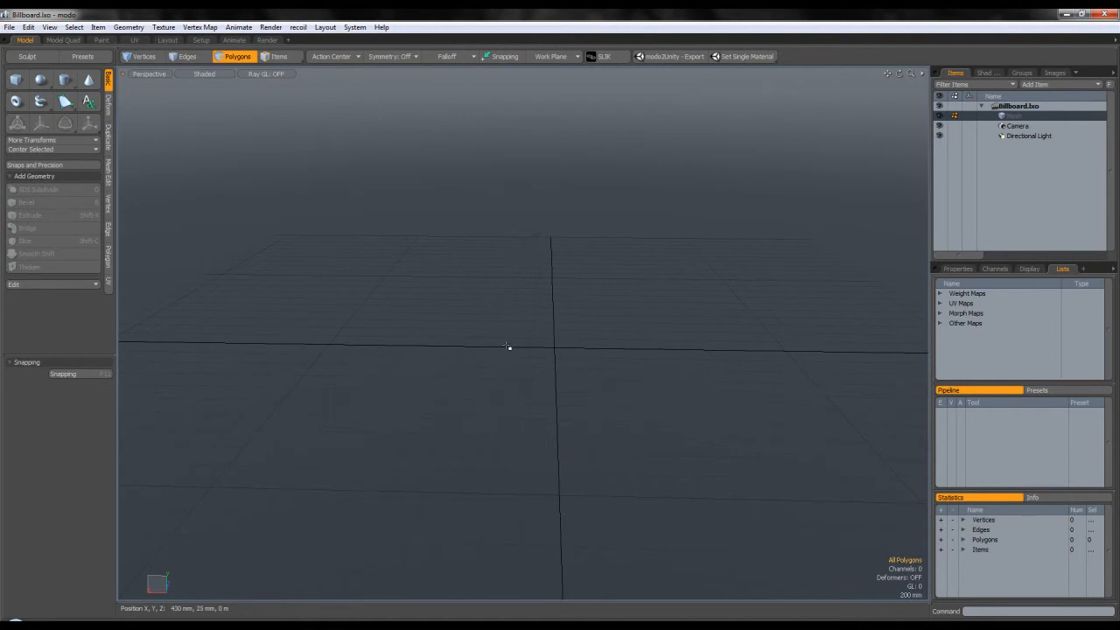
- Preview the Billboard_Add image in the project folder, check its pixel dimensions, and return to modo
click(518, 623)
double_click(408, 166)
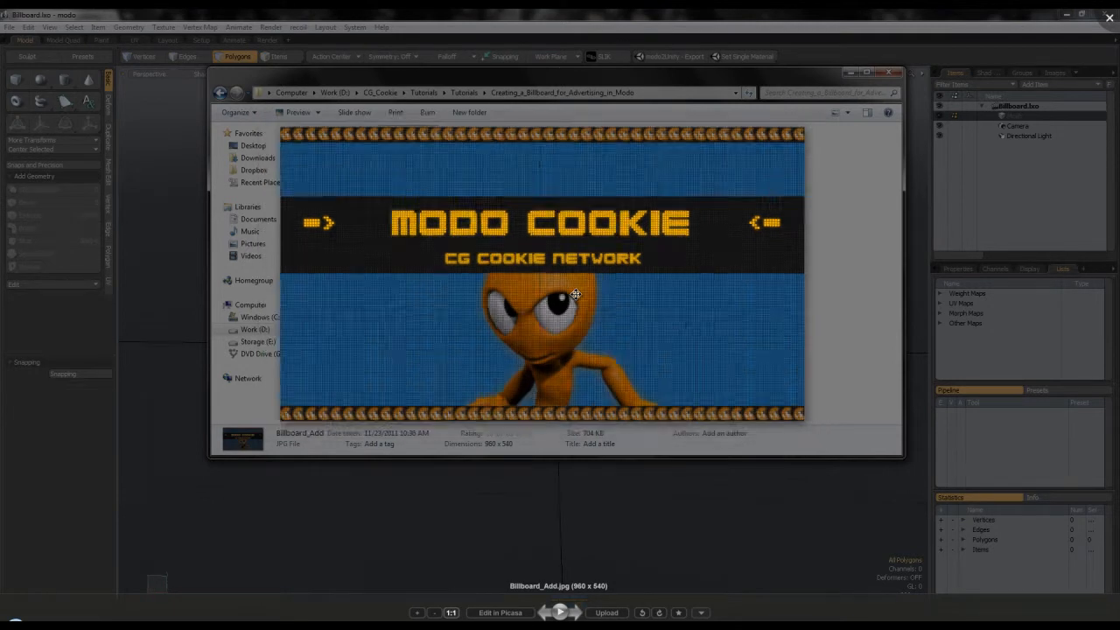
key(Escape)
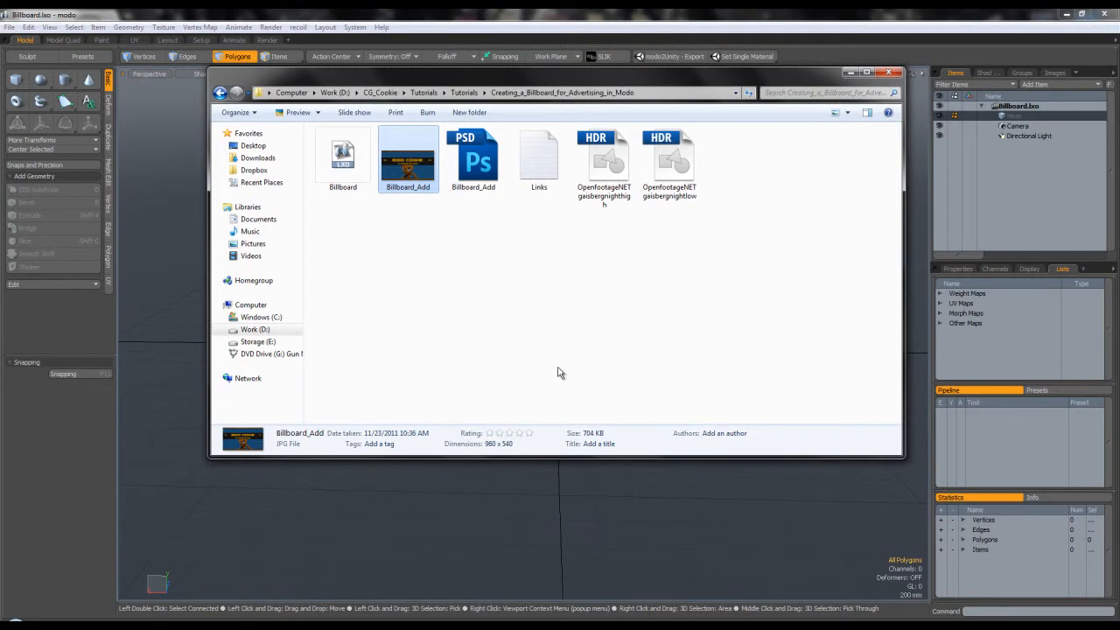
key(alt+Tab)
mouse_move(580, 411)
alt+mouse_down()
mouse_move(581, 389)
mouse_move(562, 410)
alt+mouse_up()
key(alt+Tab)
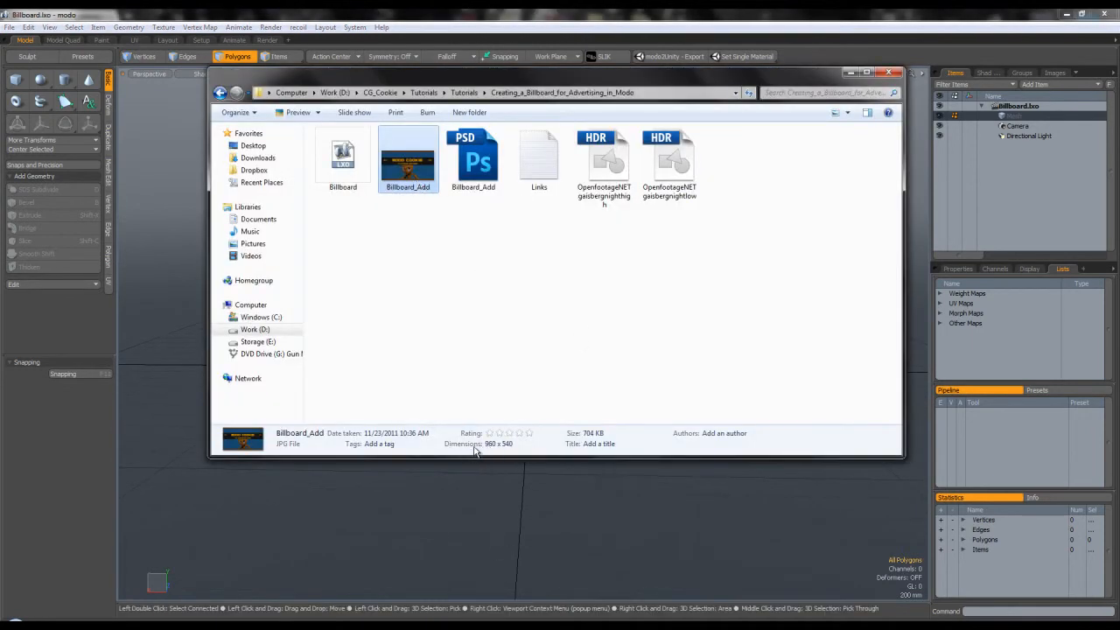
click(556, 486)
- Draw a flat upright Cube primitive facing the Z axis, about 3.61 m wide and 1.75 m high
alt+shift+drag(556, 338, 560, 374)
key(3)
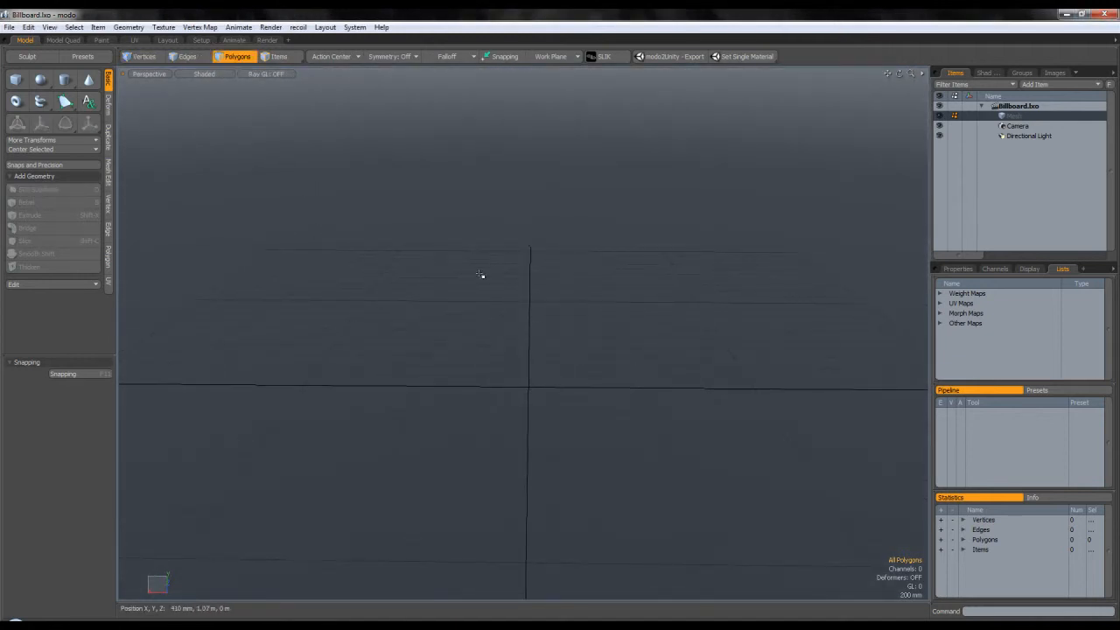
alt+drag(700, 342, 498, 265)
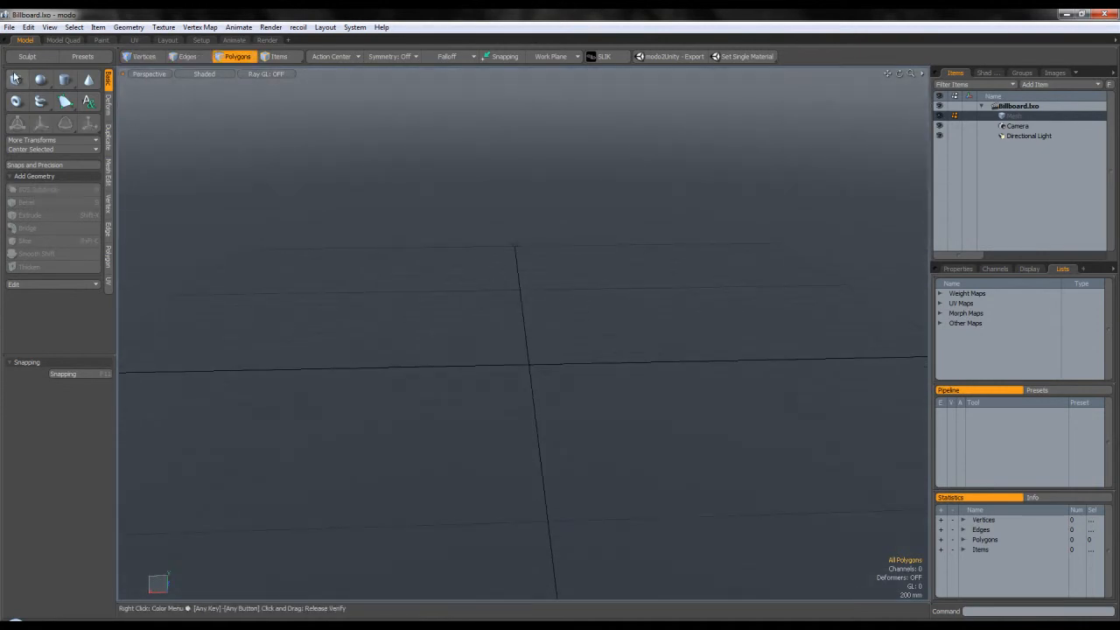
click(17, 80)
alt+drag(447, 309, 443, 265)
drag(364, 149, 785, 356)
alt+drag(428, 199, 517, 211)
alt+drag(393, 210, 450, 228)
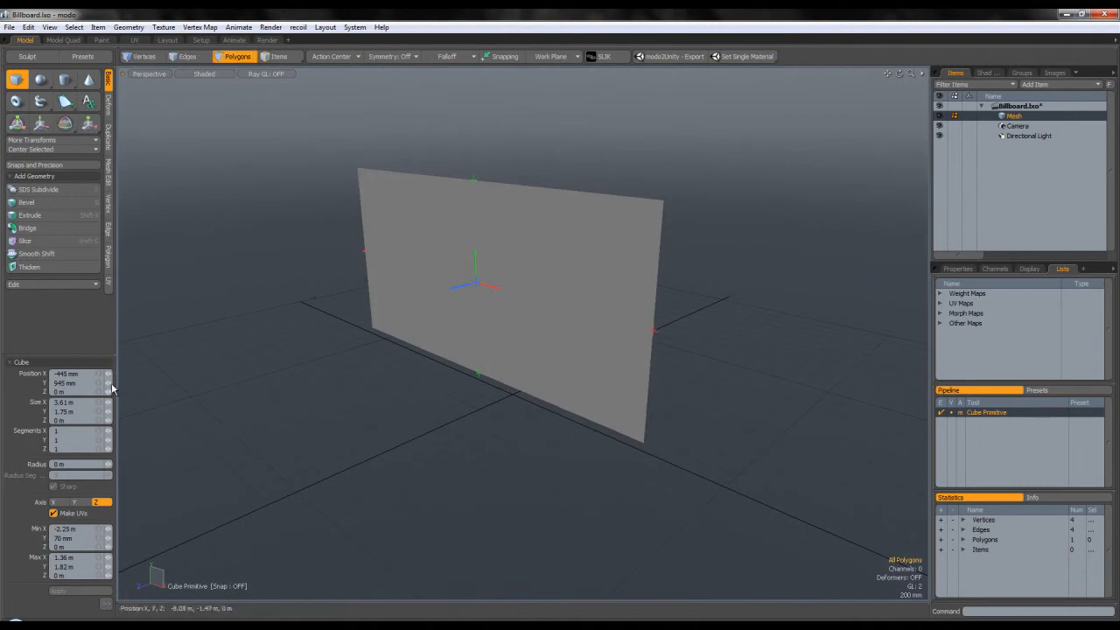
- Set the flat panel's size to 9.6 m in X and 5.4 m in Y, and drop the primitive tool
click(76, 403)
text(9.6)
key(Tab)
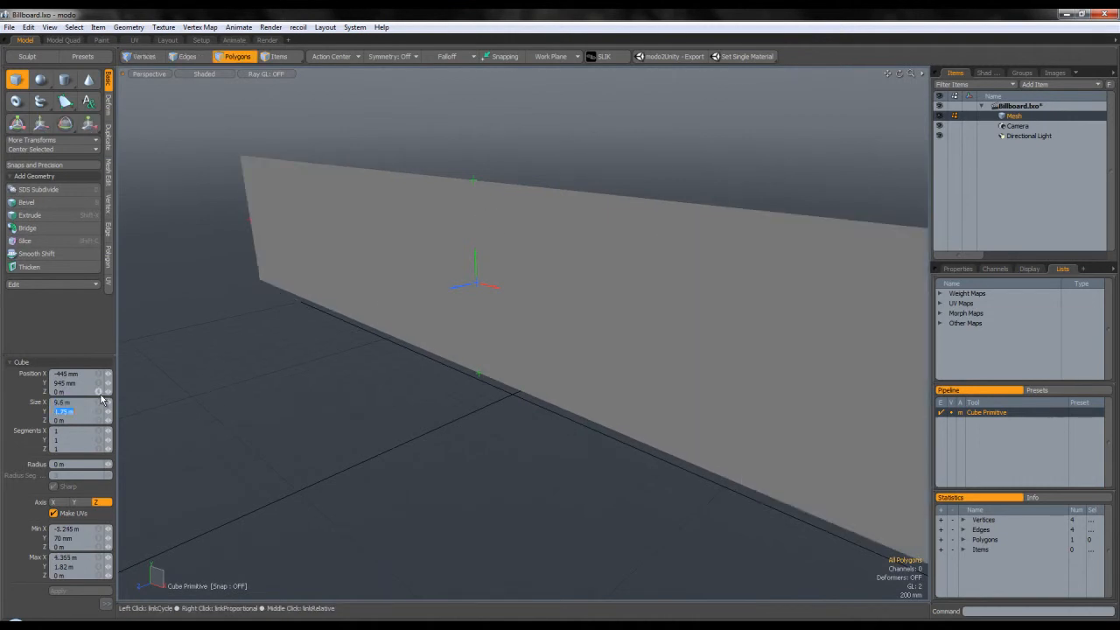
text(5.4)
key(Return)
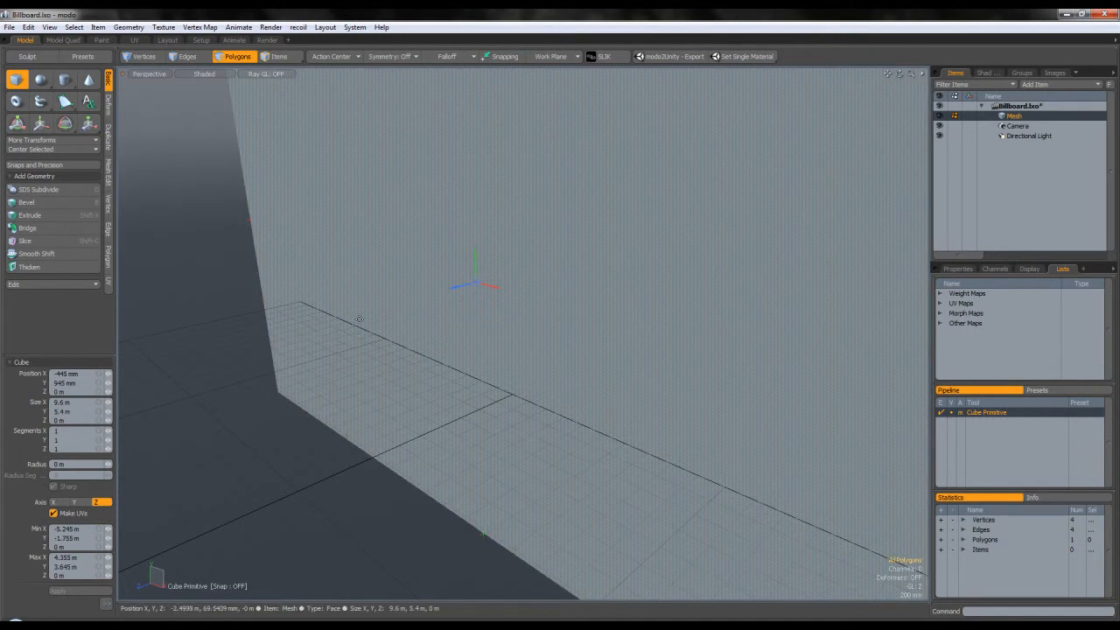
scroll(372, 306, down, 5)
alt+shift+drag(384, 287, 418, 329)
alt+drag(371, 352, 475, 295)
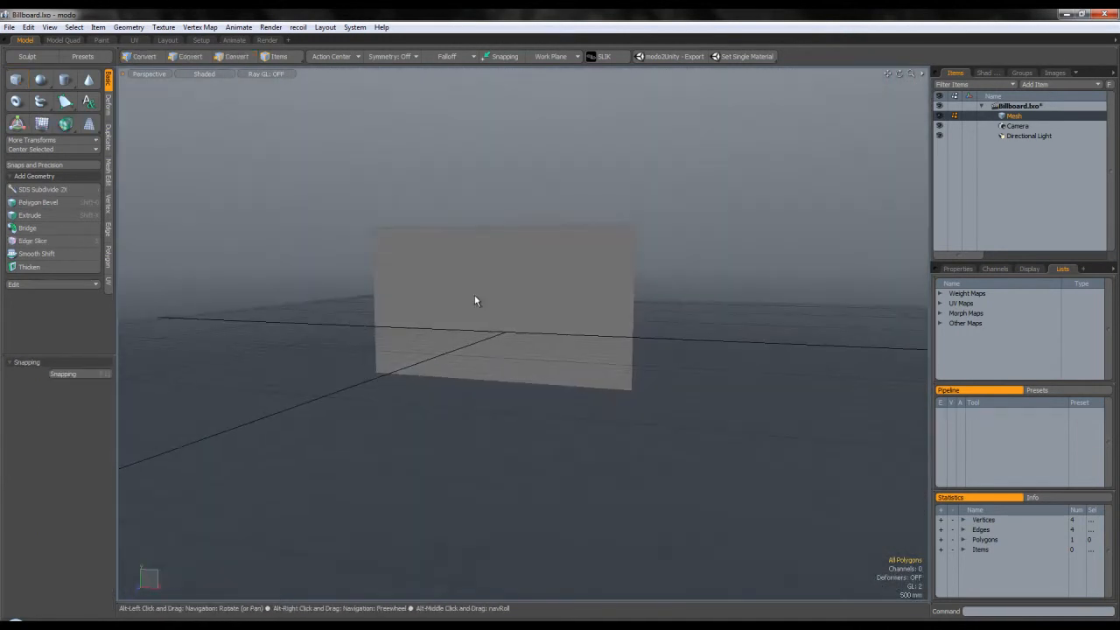
- Center the panel polygon on the origin and raise it 3.6 m above the grid center
click(498, 289)
key(w)
click(69, 150)
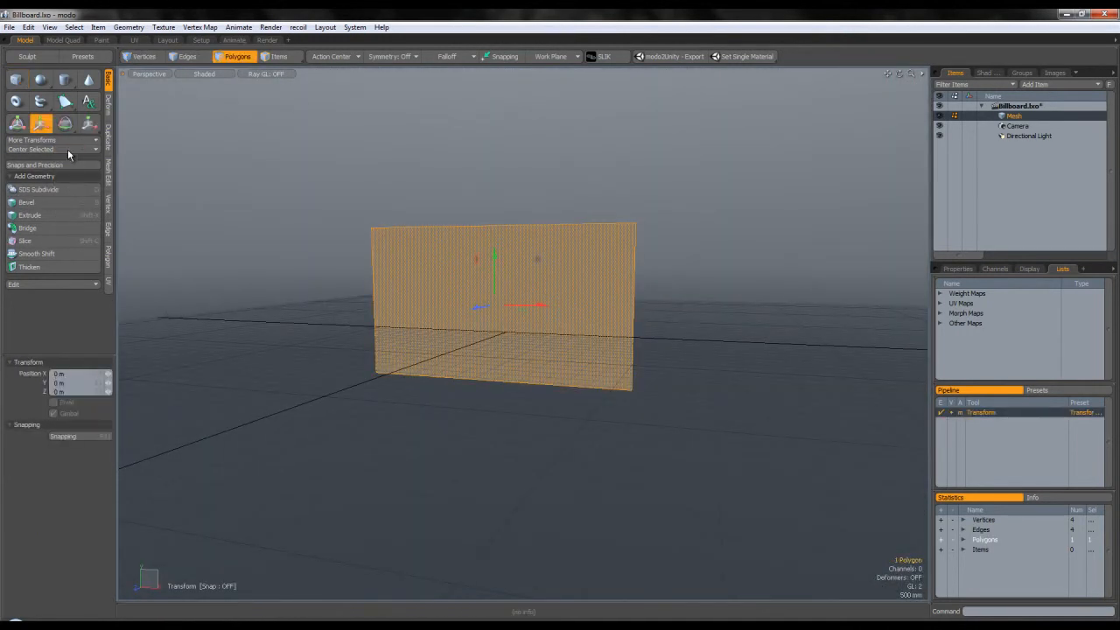
click(70, 151)
key(w)
drag(506, 285, 507, 180)
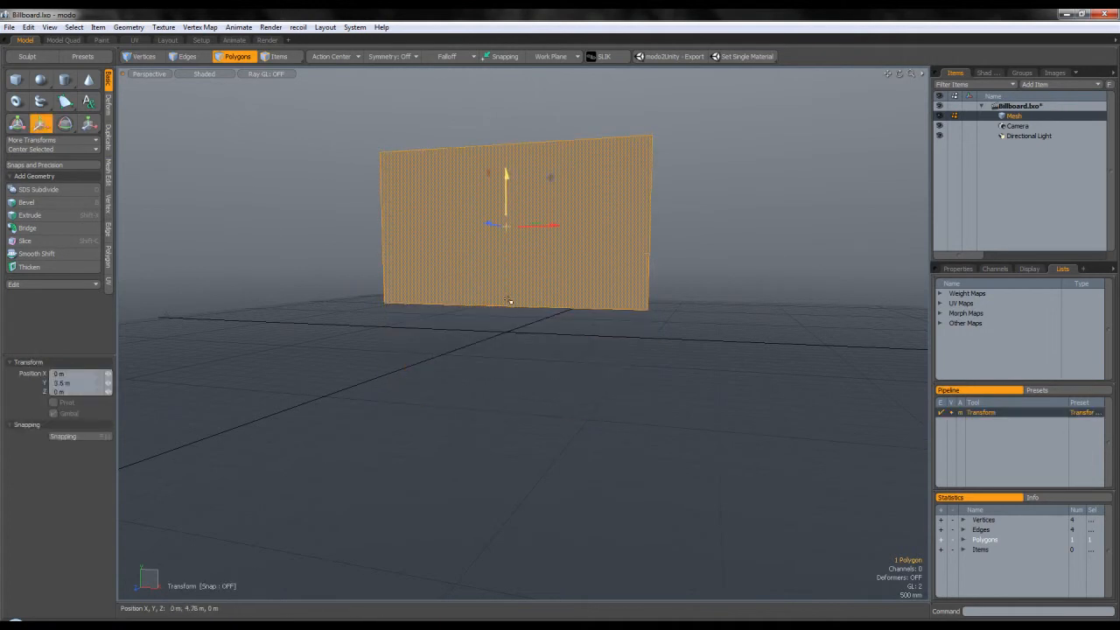
key(space)
- Extrude the panel polygon along negative Z by about 380 mm to give it thickness
key(shift+a)
alt+drag(562, 275, 512, 338)
key(shift+x)
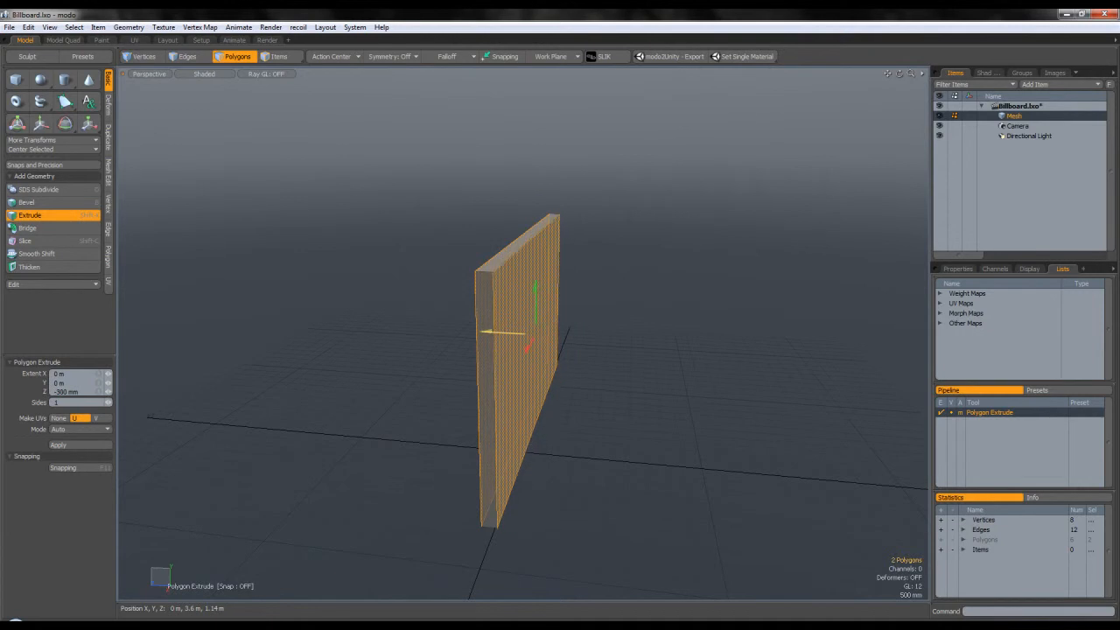
key(space)
- Bevel the panel's four corner edges with a 260 mm inset and round level 3
alt+drag(587, 380, 675, 382)
click(190, 57)
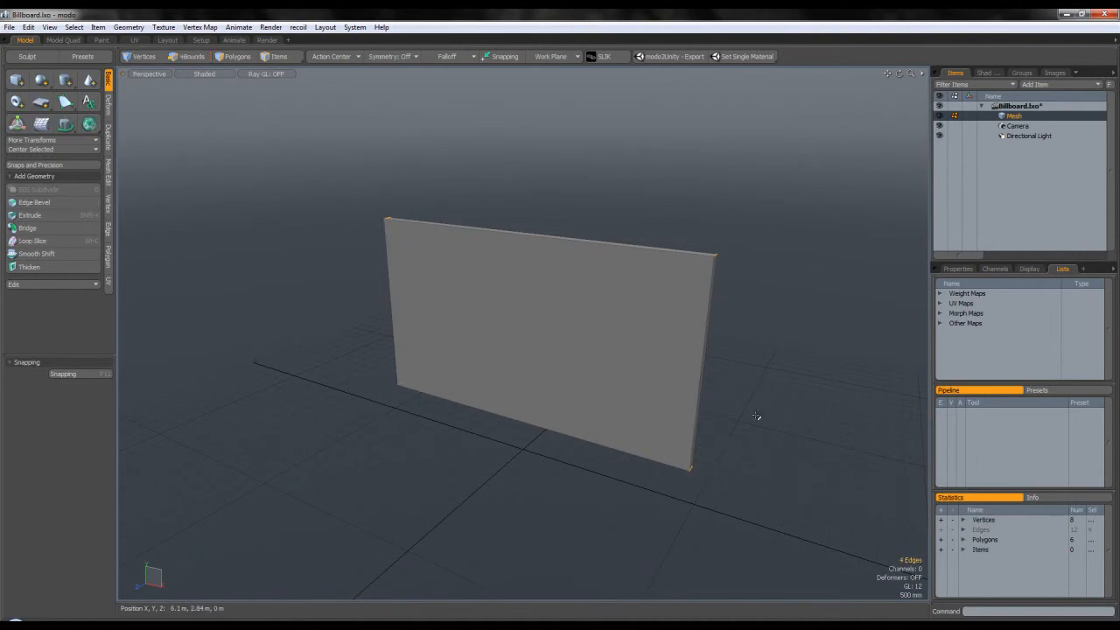
key(b)
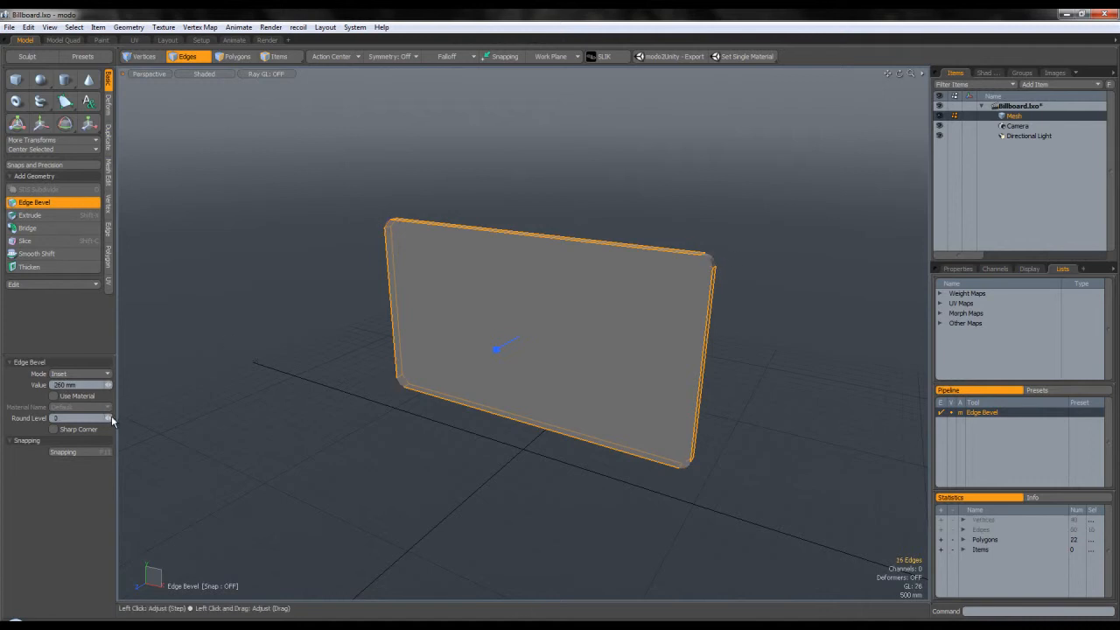
click(111, 418)
alt+drag(324, 419, 487, 371)
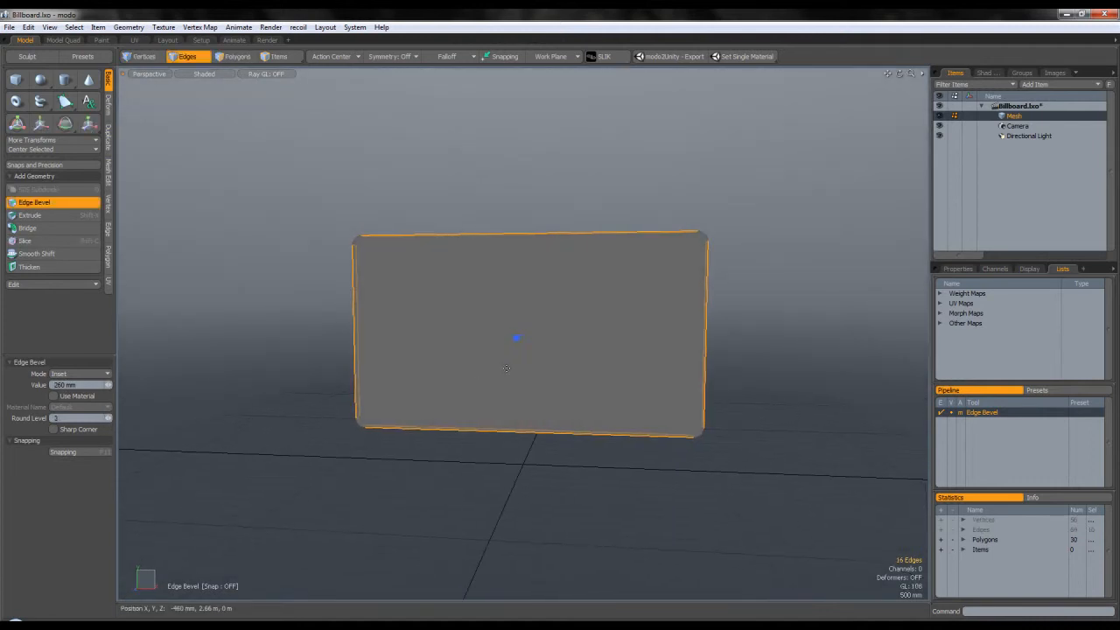
key(space)
click(785, 443)
mouse_move(600, 412)
alt+mouse_down()
mouse_move(620, 405)
mouse_move(590, 408)
mouse_move(607, 430)
alt+mouse_up()
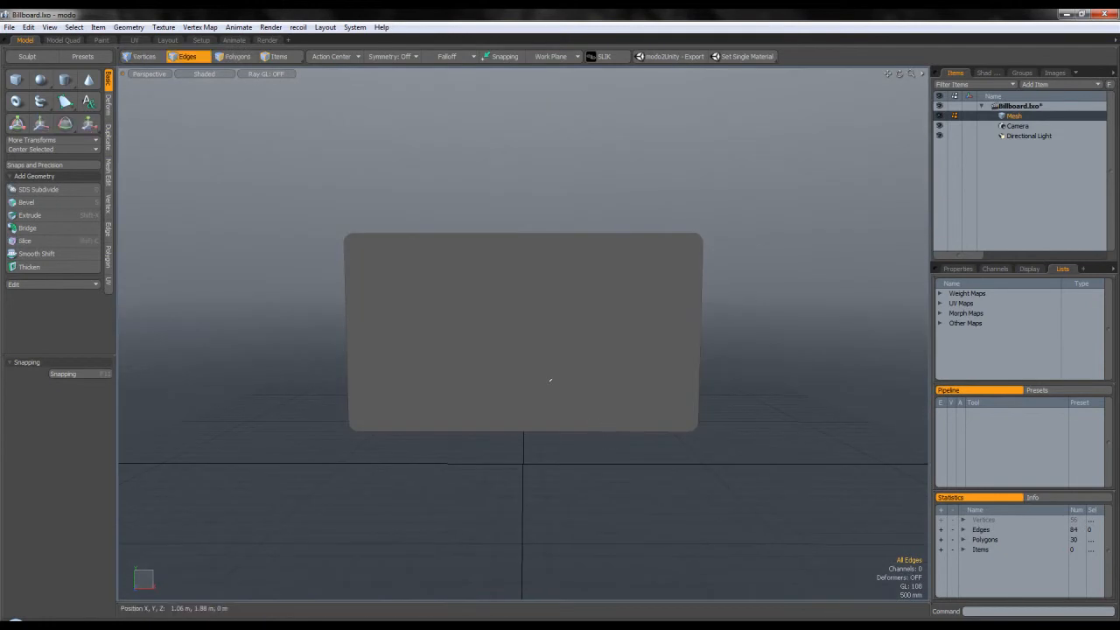
- Inset the panel's large front polygon by about 84 mm, and bevel it again with an inward shift of about 80 mm
click(232, 56)
click(488, 315)
alt+drag(488, 316, 584, 305)
scroll(473, 298, up, 5)
scroll(477, 291, down, 4)
key(b)
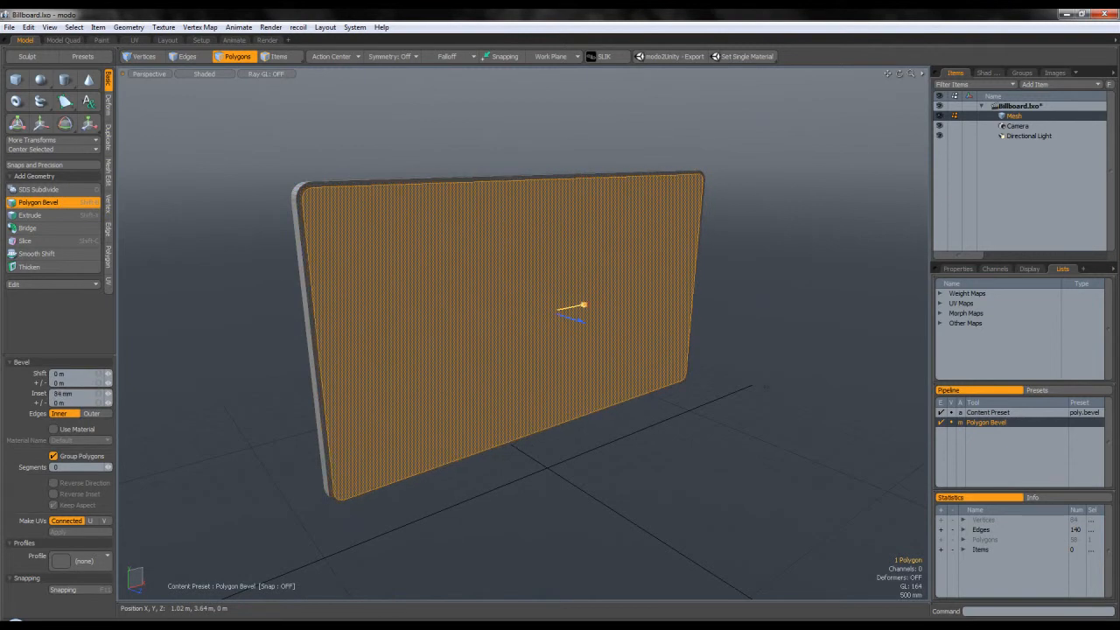
shift+click(565, 323)
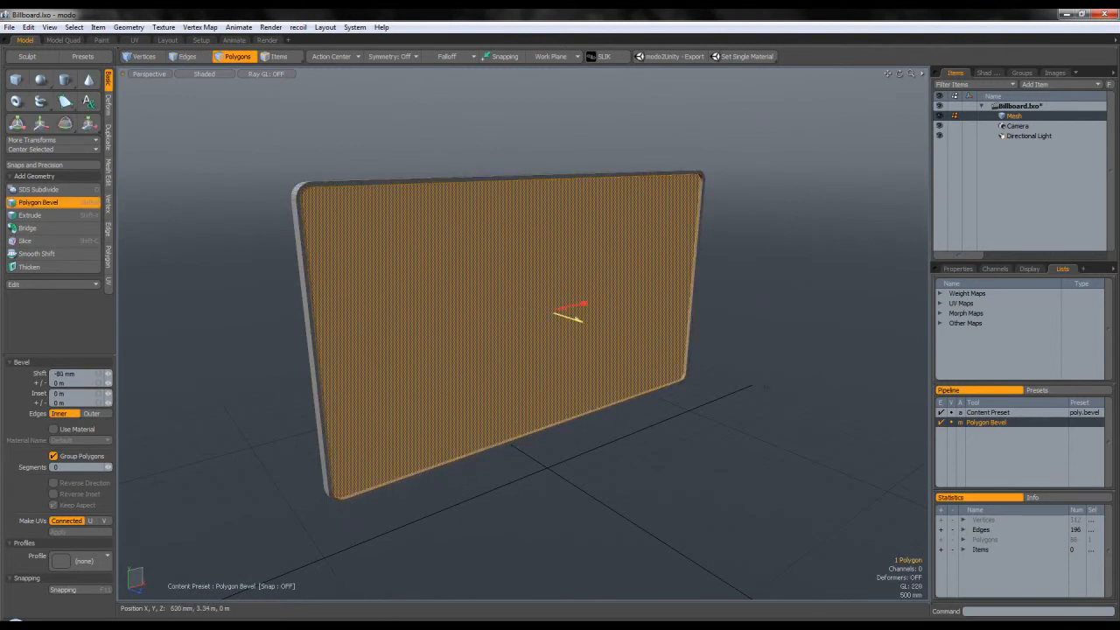
- Inset the panel's large back polygon by about 160 mm, and bevel it again with an inward shift to form a recess
key(space)
click(713, 417)
alt+drag(646, 382, 712, 360)
alt+drag(534, 396, 653, 394)
click(520, 339)
alt+drag(518, 338, 630, 435)
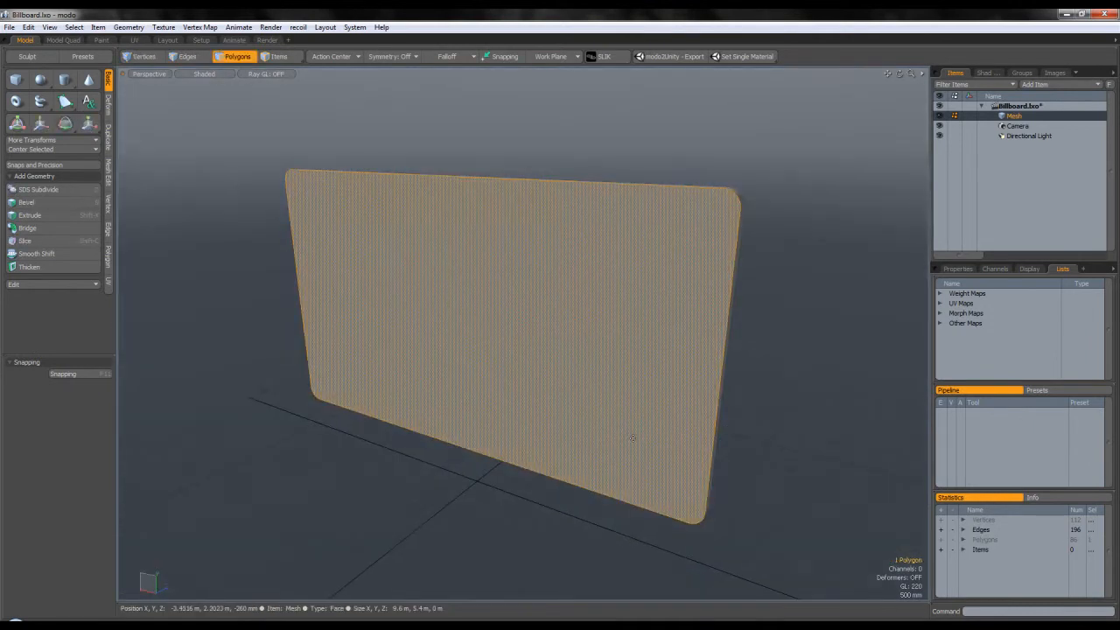
key(shift+b)
click(570, 400)
drag(510, 335, 504, 331)
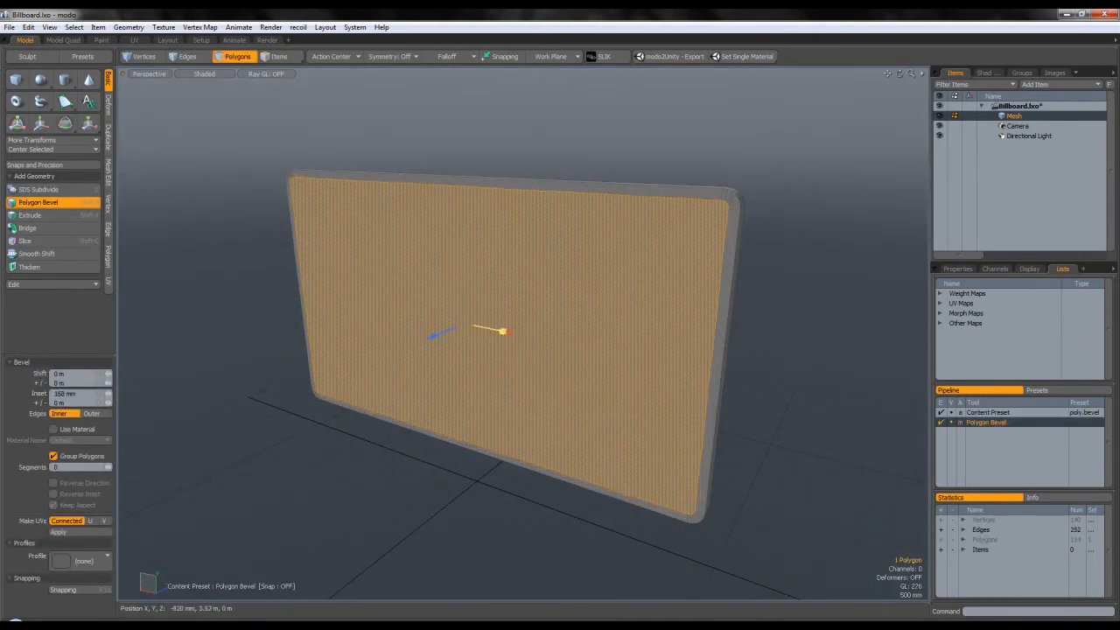
key(space)
key(shift+b)
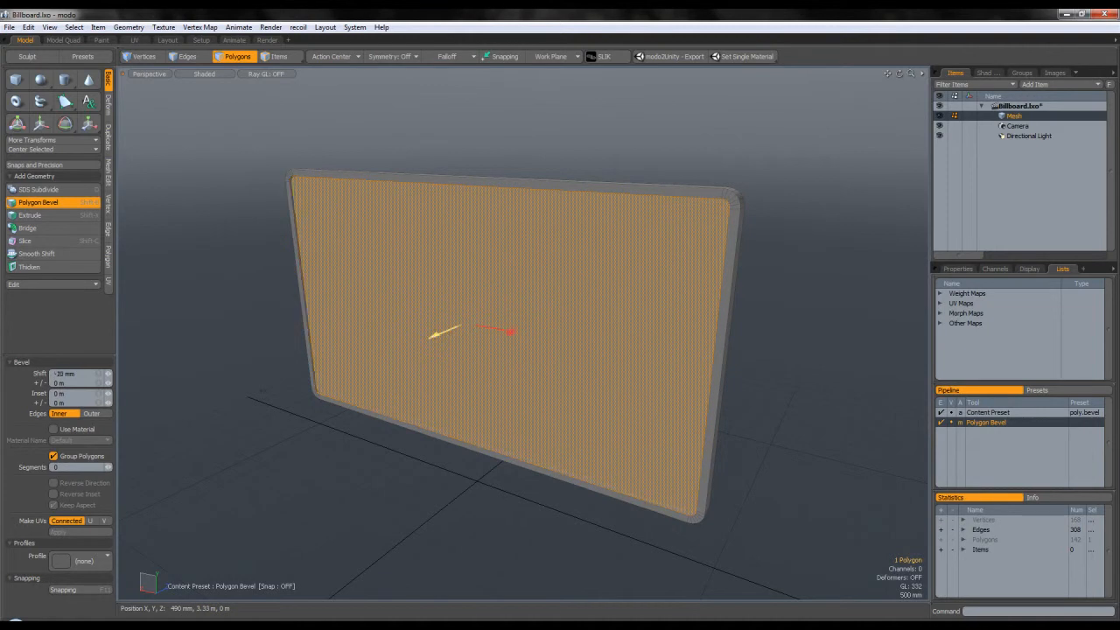
key(space)
- Detach the recessed front screen polygon from the frame by cutting it and pasting it back into the same mesh
click(195, 401)
alt+drag(194, 401, 293, 421)
mouse_move(457, 449)
alt+mouse_down()
mouse_move(400, 452)
mouse_move(449, 454)
alt+mouse_up()
alt+drag(520, 382, 795, 303)
click(565, 366)
key(ctrl+x)
key(ctrl+v)
click(583, 365)
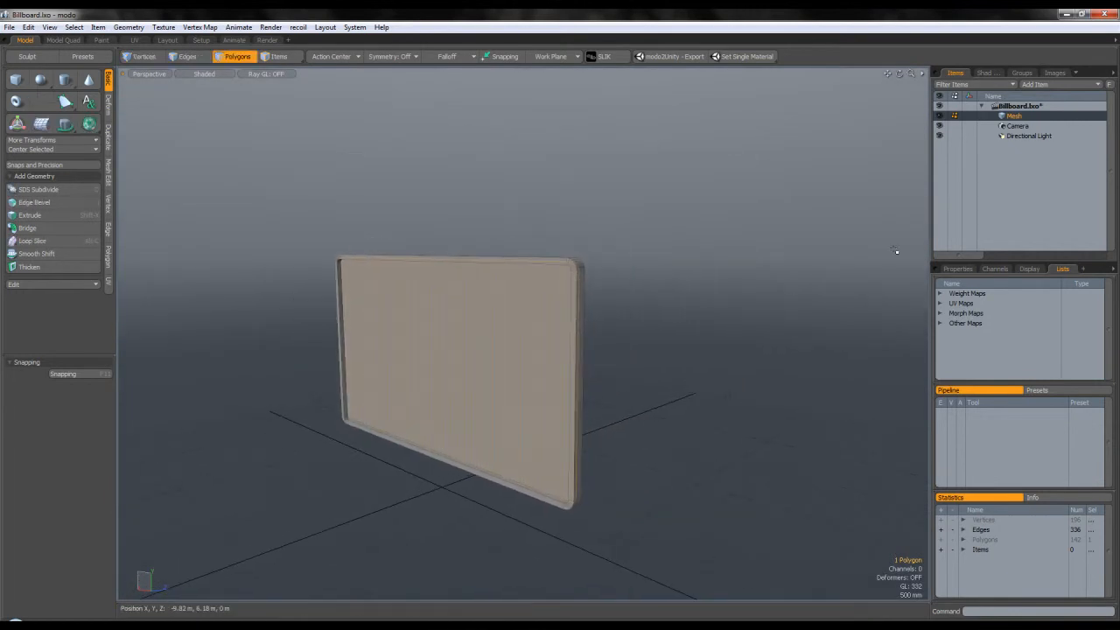
- Rename the mesh item as Billboard and add a new empty mesh item
double_click(1019, 115)
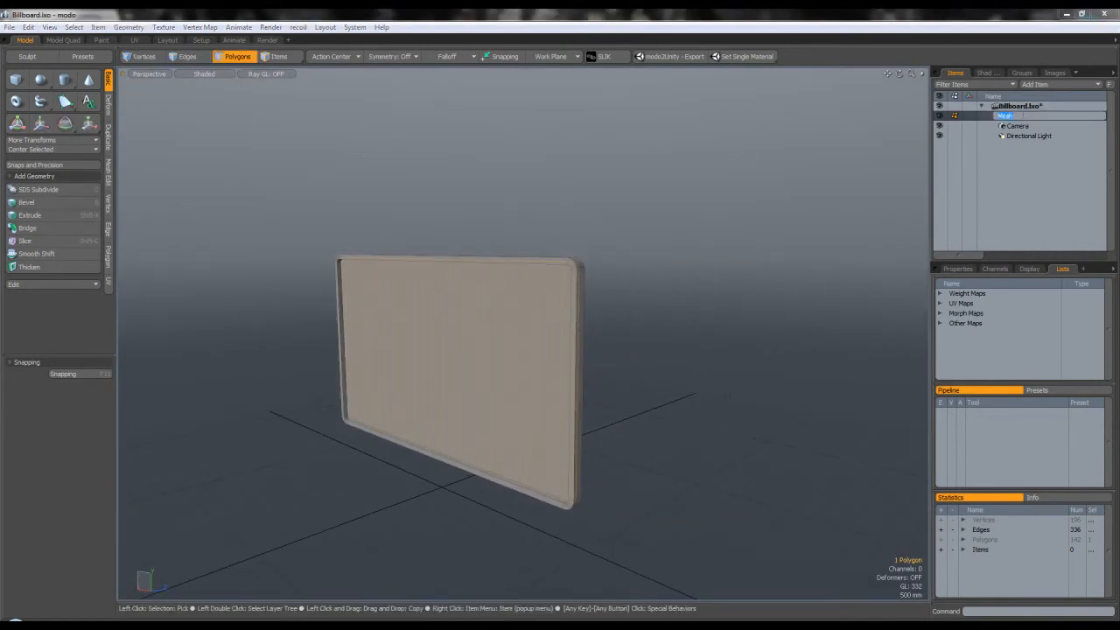
text(Billboard)
key(Return)
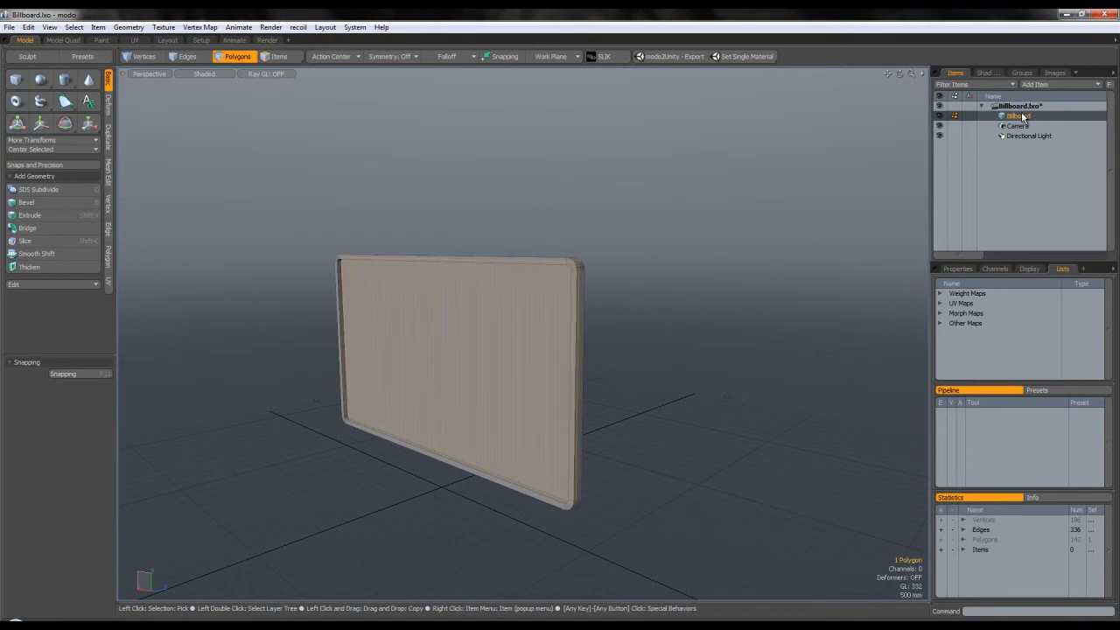
key(n)
- Draw a cube about 480 mm by 120 mm behind the panel and stretch it vertically to about 3.27 m
alt+drag(390, 247, 470, 227)
click(25, 85)
alt+drag(408, 281, 406, 387)
key(3)
mouse_move(475, 421)
mouse_down()
mouse_move(488, 429)
mouse_move(563, 347)
mouse_up()
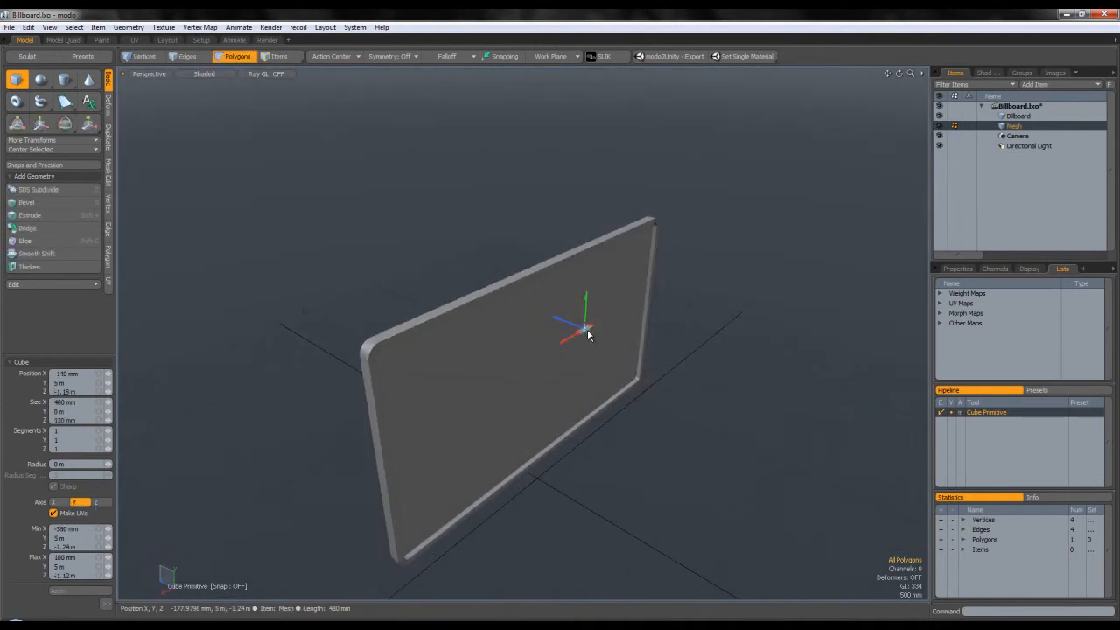
scroll(589, 335, up, 3)
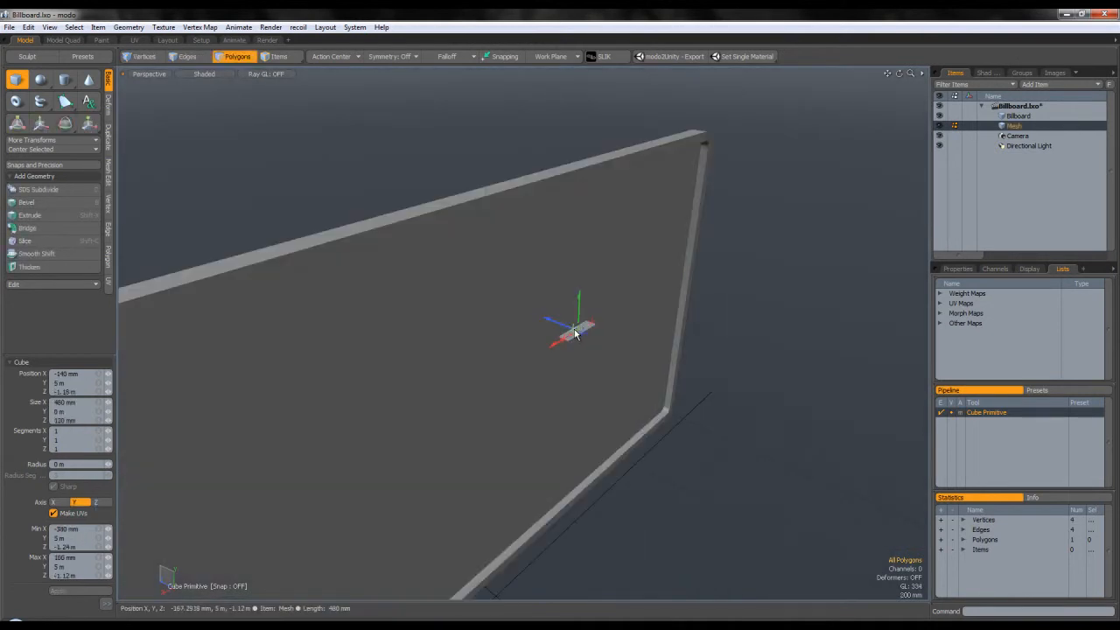
drag(579, 332, 570, 556)
- Raise the cube's upper end to 6.156 m in Y, in line with the upper edge of the panel's back recess
key(ctrl+space)
click(462, 399)
alt+shift+drag(524, 356, 525, 343)
key(ctrl+space)
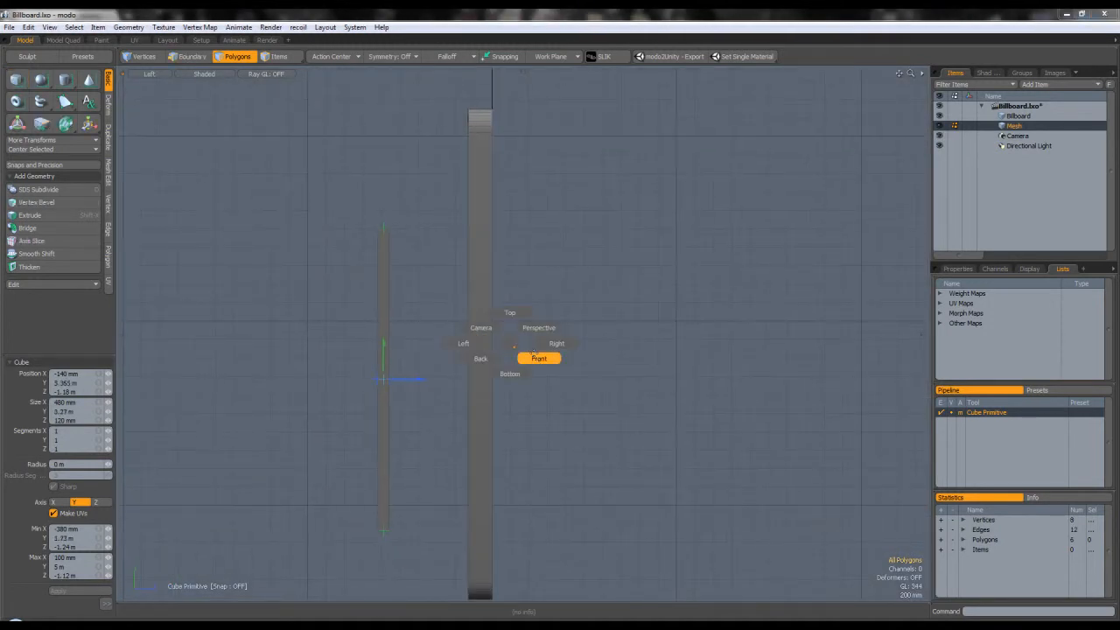
click(536, 359)
key(ctrl+space)
click(468, 352)
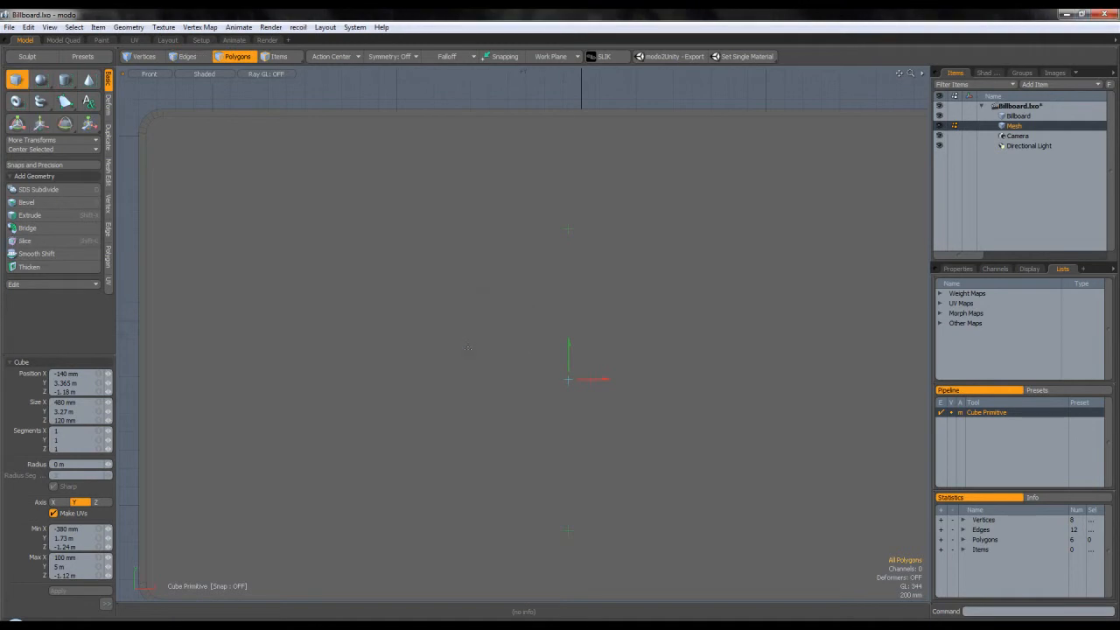
scroll(499, 259, up, 3)
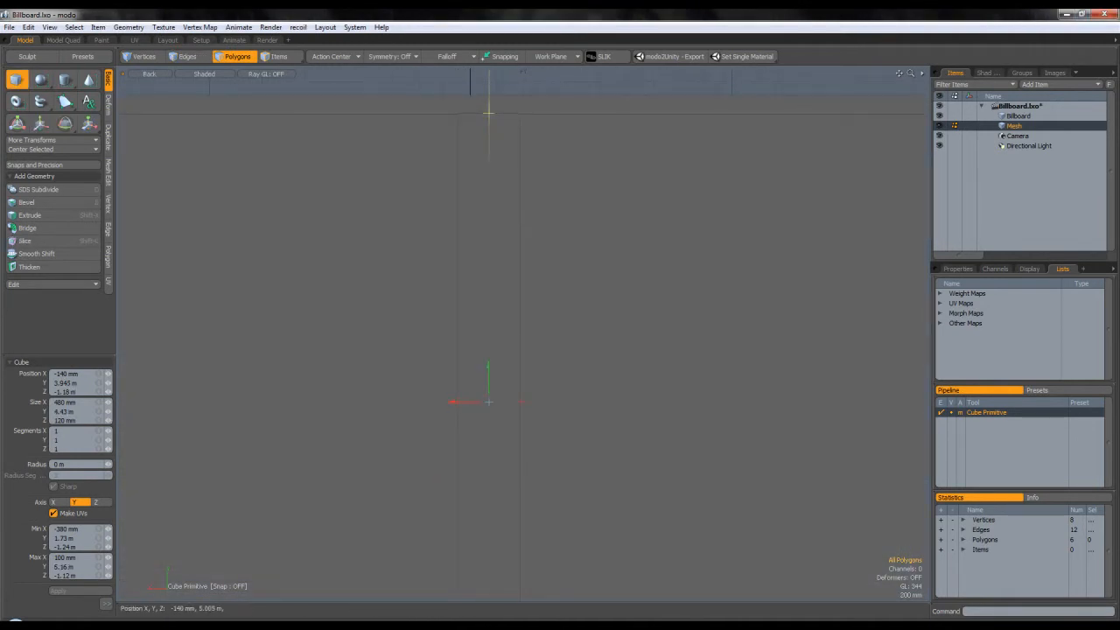
scroll(488, 113, up, 6)
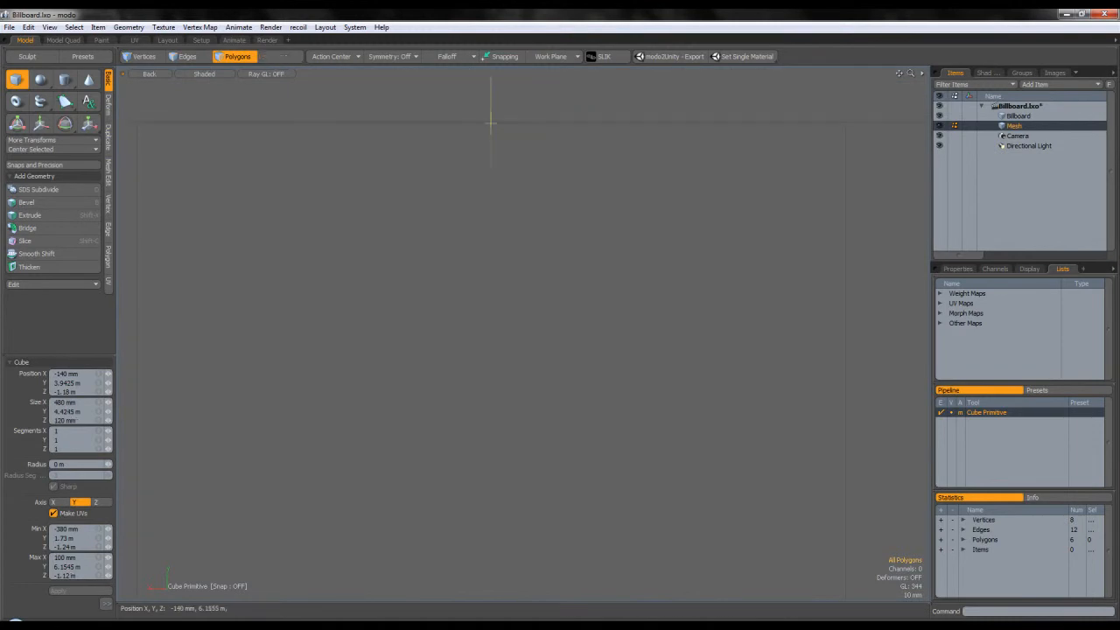
scroll(491, 120, up, 2)
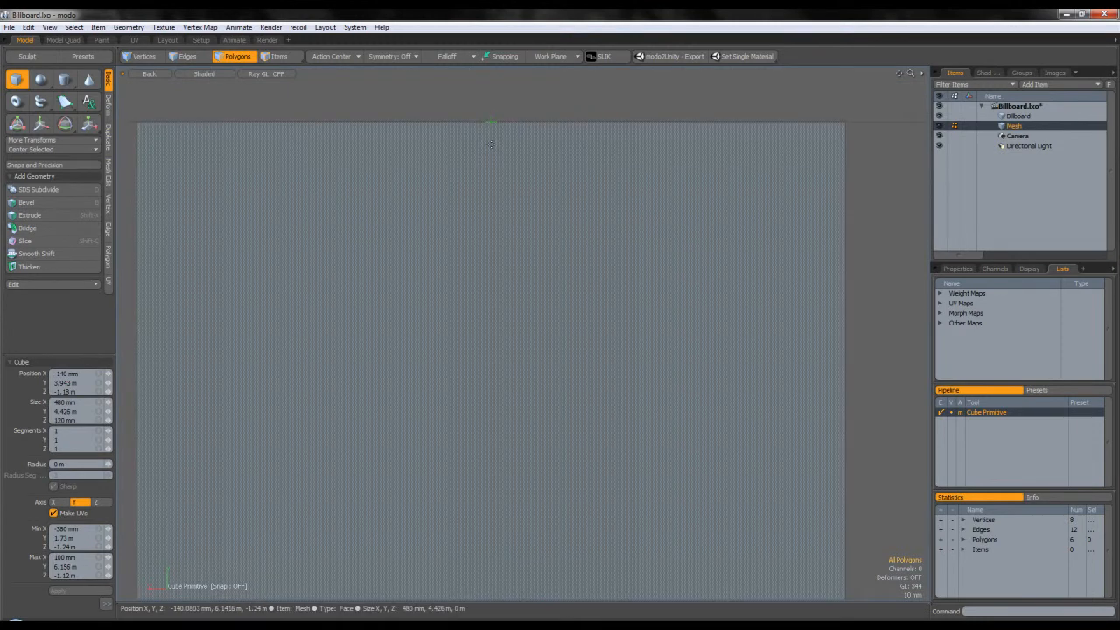
key(a)
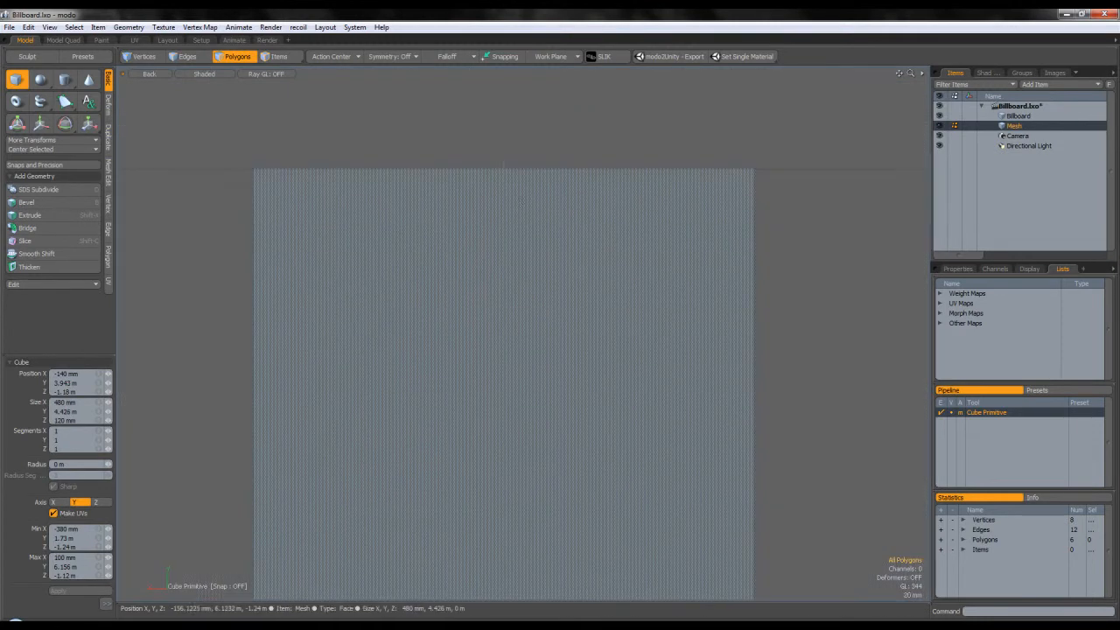
- Lower the cube's bottom end to 1.044 m in Y, in line with the lower edge of the back recess
alt+shift+drag(552, 386, 533, 281)
scroll(525, 347, up, 3)
scroll(532, 281, up, 2)
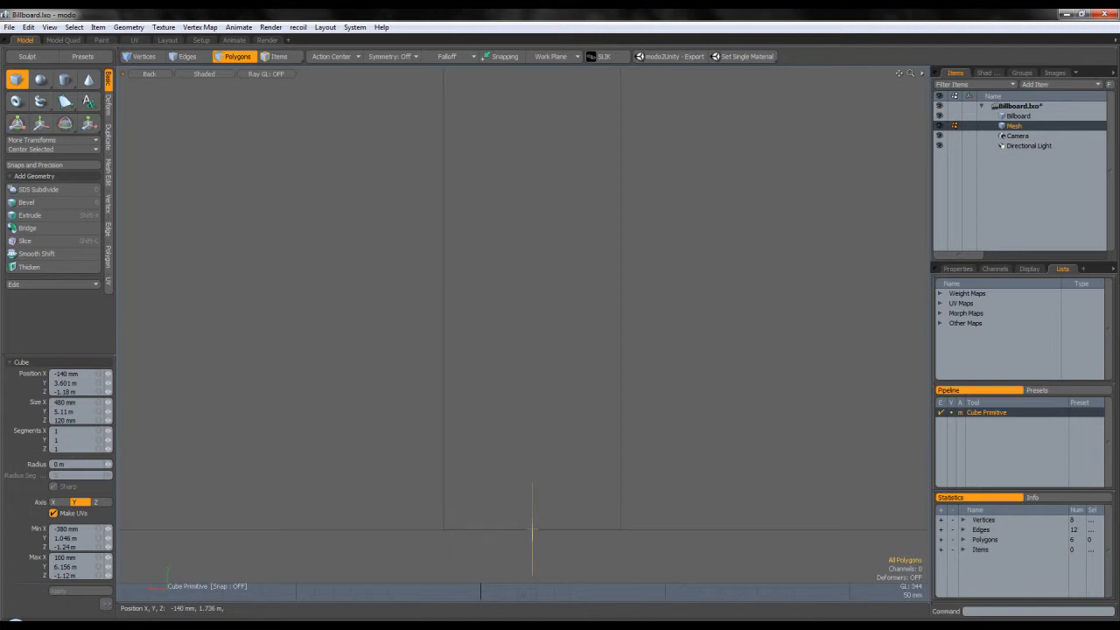
alt+shift+drag(533, 522, 521, 430)
scroll(531, 422, up, 3)
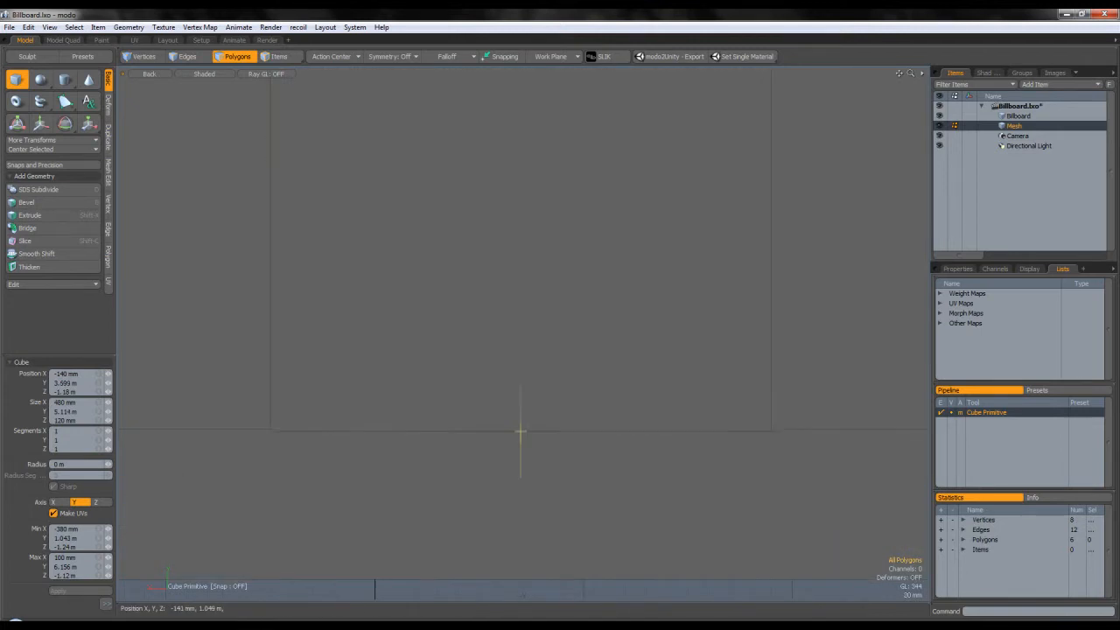
scroll(520, 429, down, 5)
key(ctrl+space)
click(554, 312)
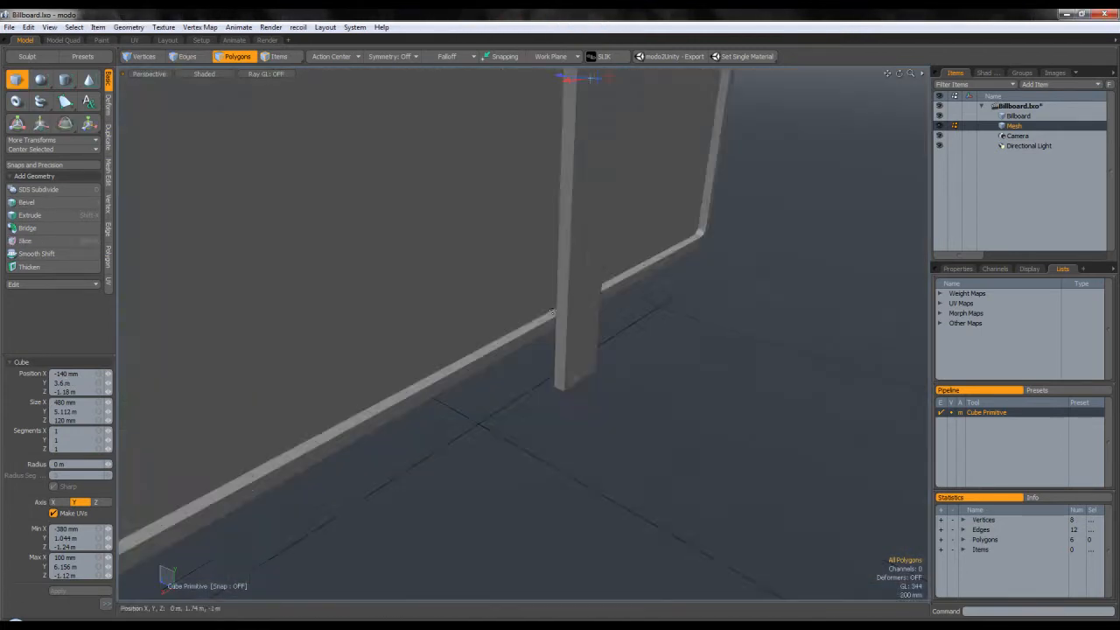
- Delete the tall cube's two end polygons and its long polygon facing the panel
alt+drag(553, 312, 482, 290)
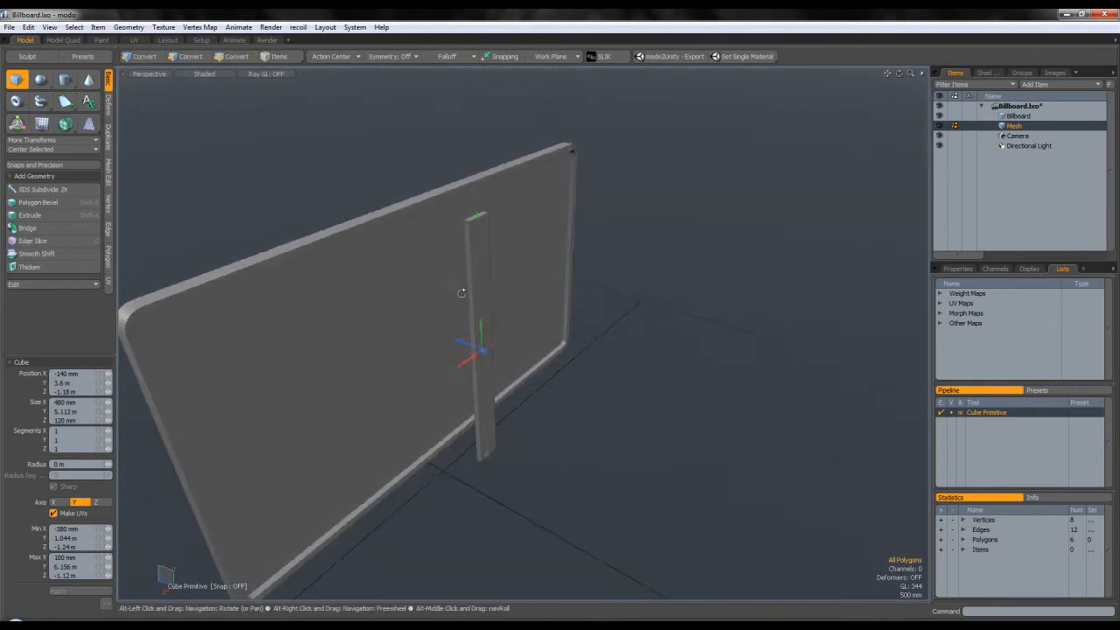
key(3)
scroll(482, 337, up, 4)
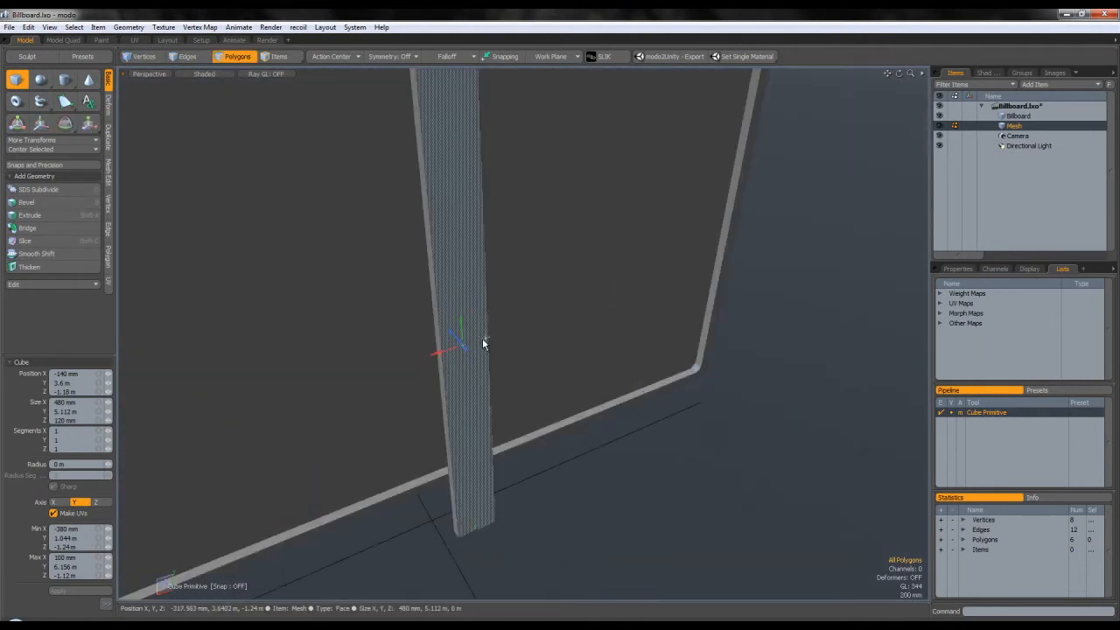
drag(483, 344, 473, 341)
key(q)
double_click(448, 287)
key(shift+a)
alt+drag(453, 284, 567, 340)
click(570, 321)
scroll(569, 321, up, 3)
alt+drag(544, 282, 520, 320)
click(520, 321)
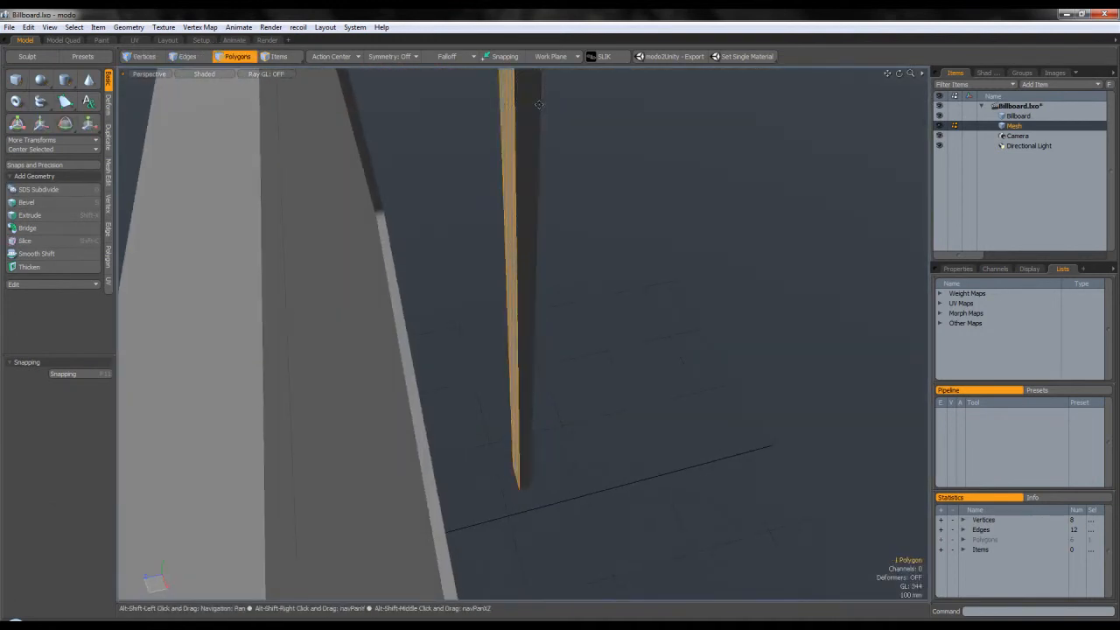
alt+drag(518, 217, 523, 258)
alt+drag(528, 317, 560, 260)
key(Delete)
- Extend the post's two open long edges and scale them outward to about 173% in X to form flanges
alt+drag(565, 218, 292, 103)
scroll(432, 333, down, 3)
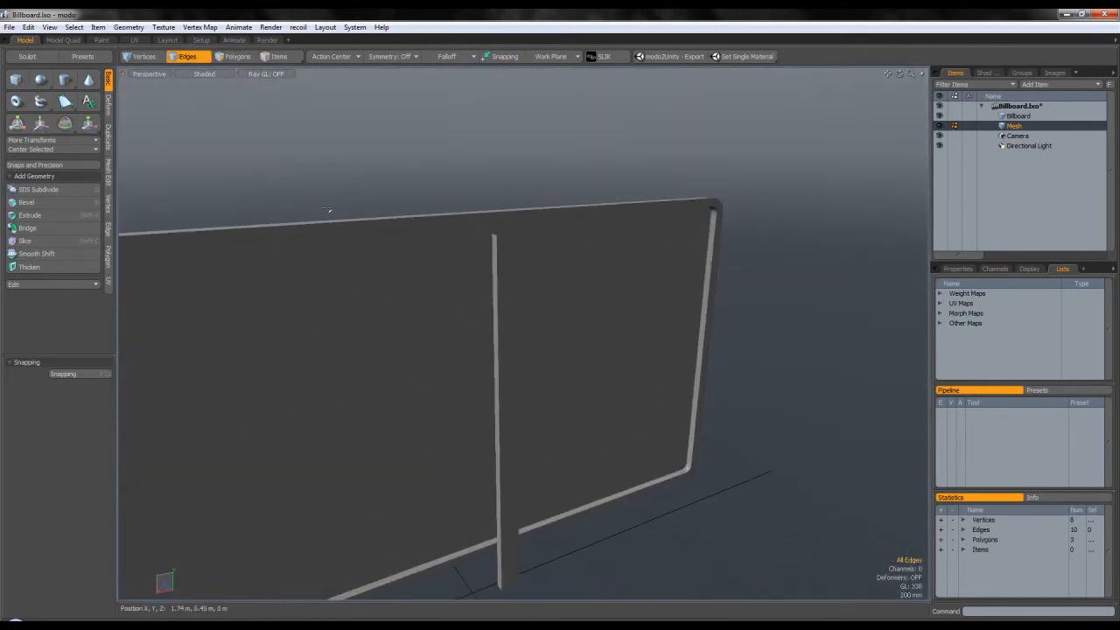
click(495, 344)
alt+drag(505, 327, 569, 358)
key(z)
click(564, 360)
key(r)
drag(442, 439, 401, 449)
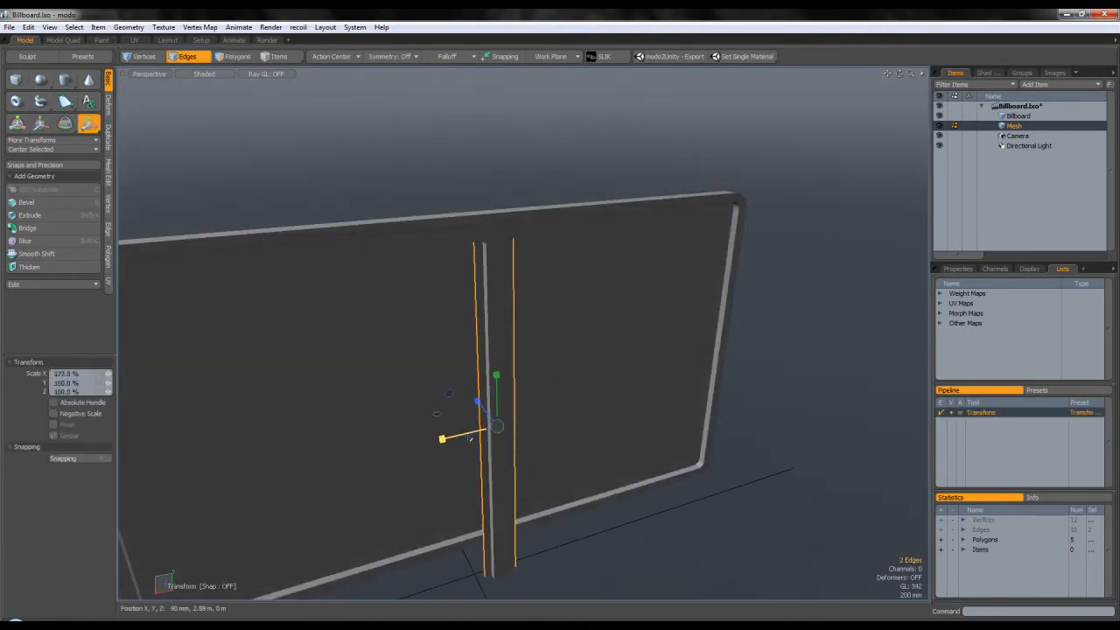
key(space)
- Bevel the post's four long inner edges with a 48 mm inset and round level 2
click(429, 359)
alt+drag(429, 350, 466, 229)
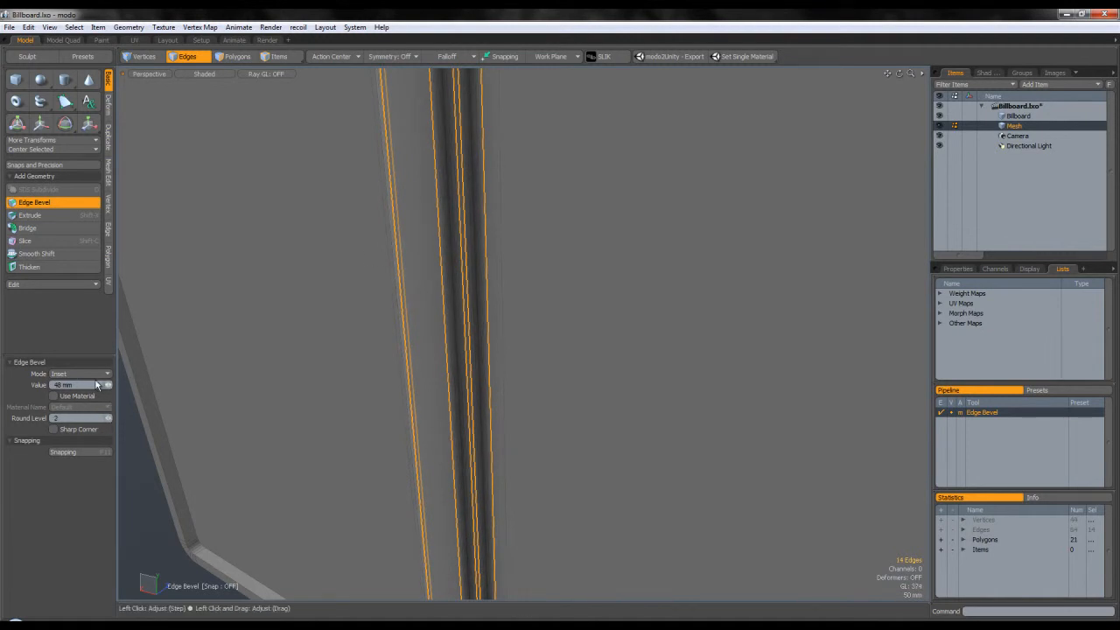
alt+drag(247, 344, 407, 257)
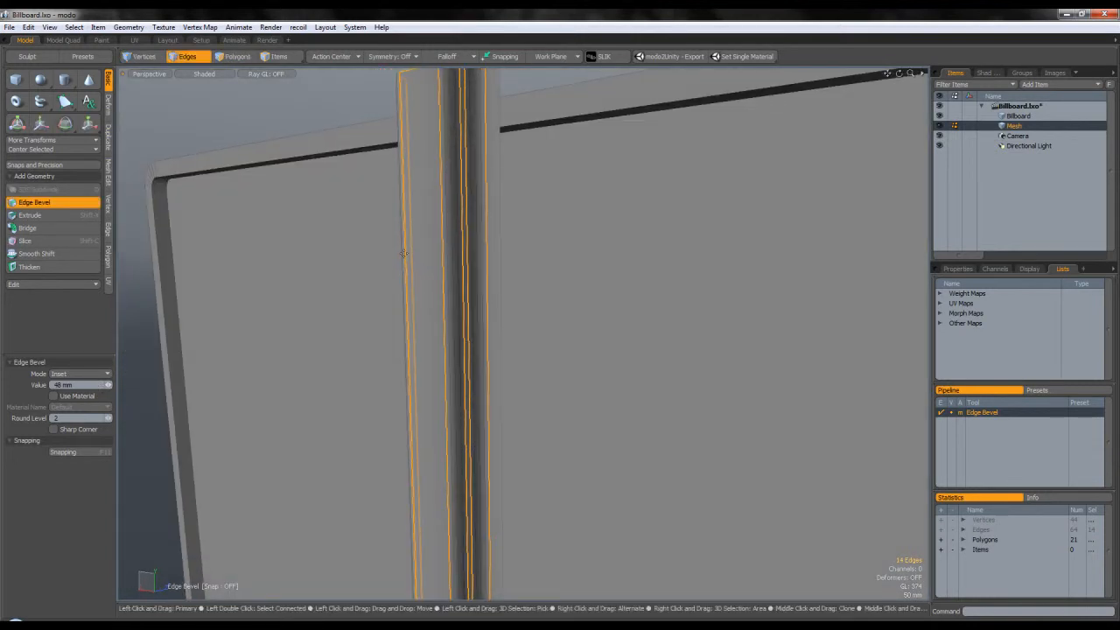
alt+drag(201, 361, 570, 390)
key(q)
- Extend the post's two outermost long edges to add a narrow strip along each flange
scroll(490, 355, down, 5)
alt+drag(490, 355, 593, 394)
click(592, 392)
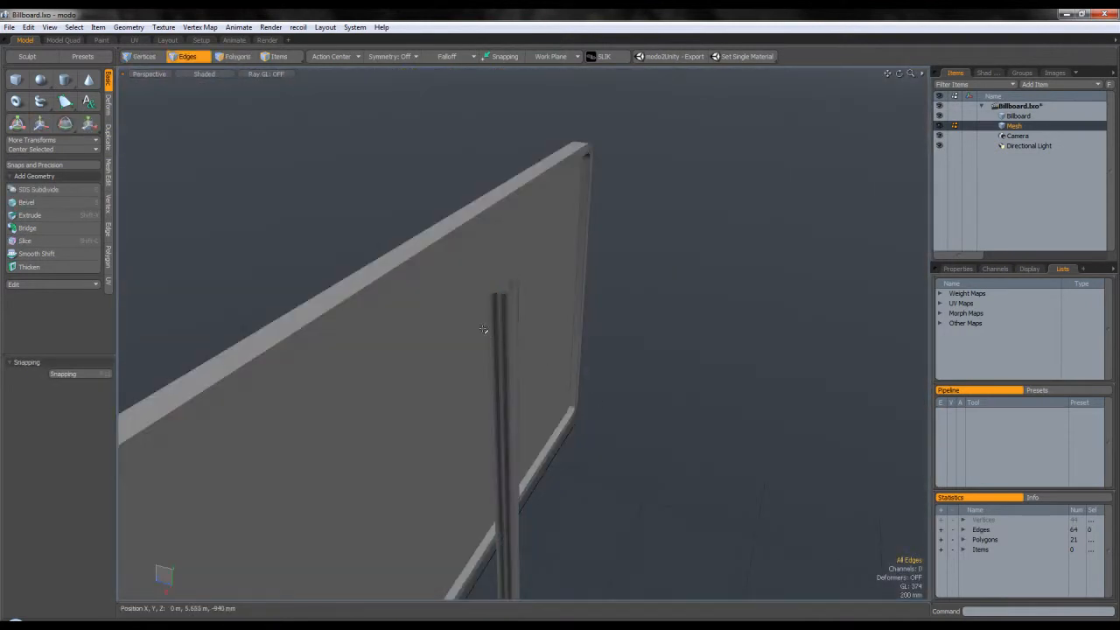
scroll(488, 330, up, 3)
click(492, 329)
alt+drag(492, 329, 290, 317)
shift+click(436, 278)
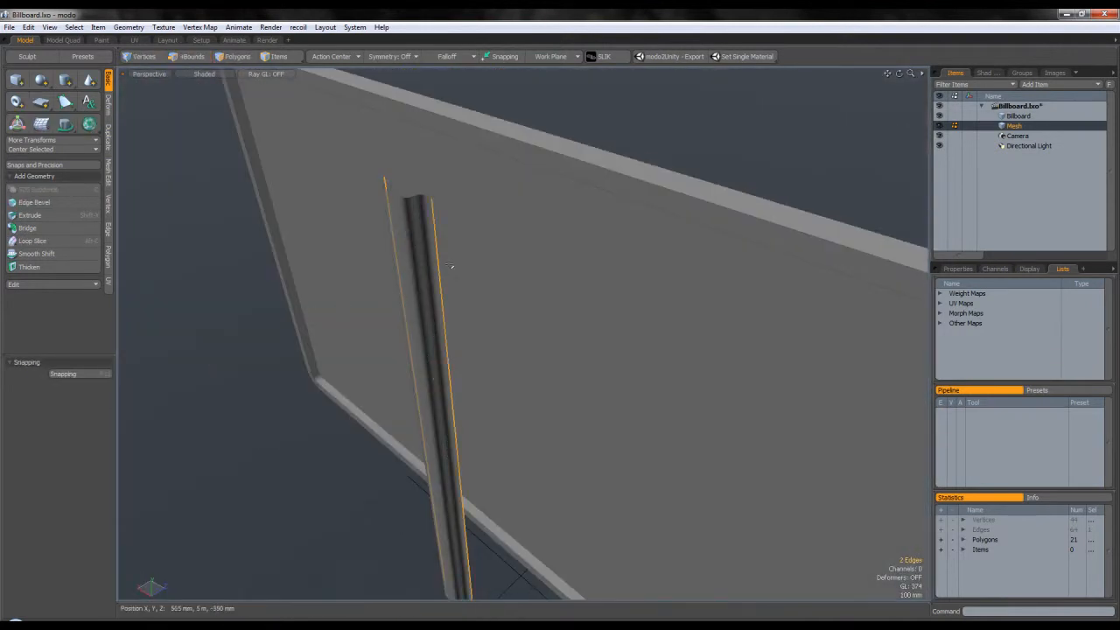
alt+drag(437, 280, 442, 396)
key(z)
drag(456, 524, 582, 344)
key(q)
- Scale all of the post's polygons to about 84% in Z and move them along Z into the panel's back recess
click(246, 59)
double_click(377, 199)
key(w)
alt+drag(619, 376, 616, 500)
key(r)
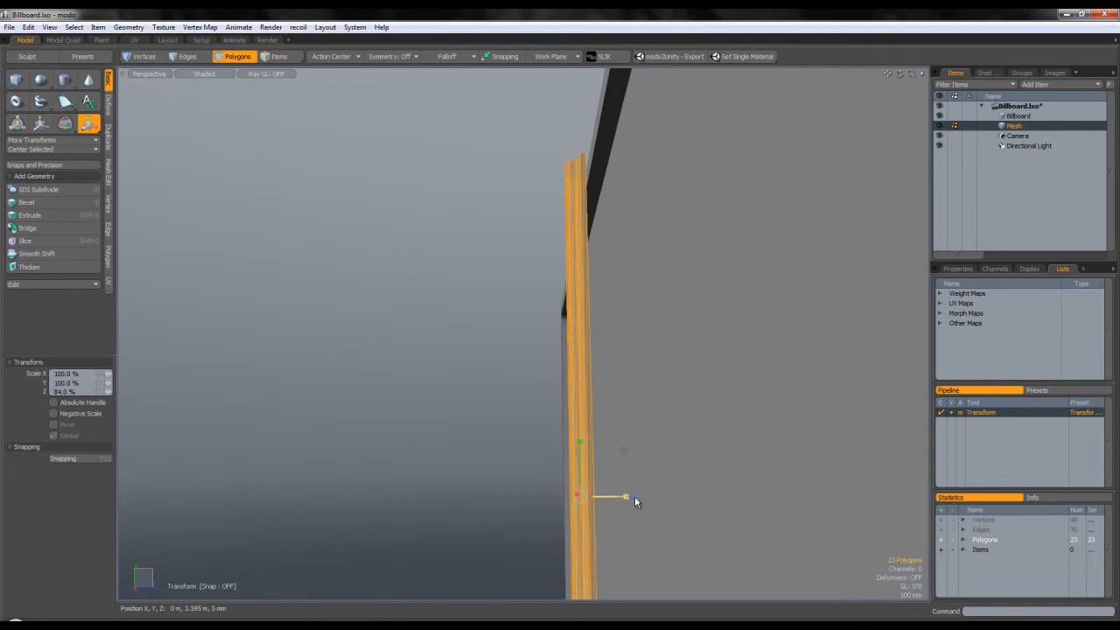
key(w)
drag(623, 451, 652, 451)
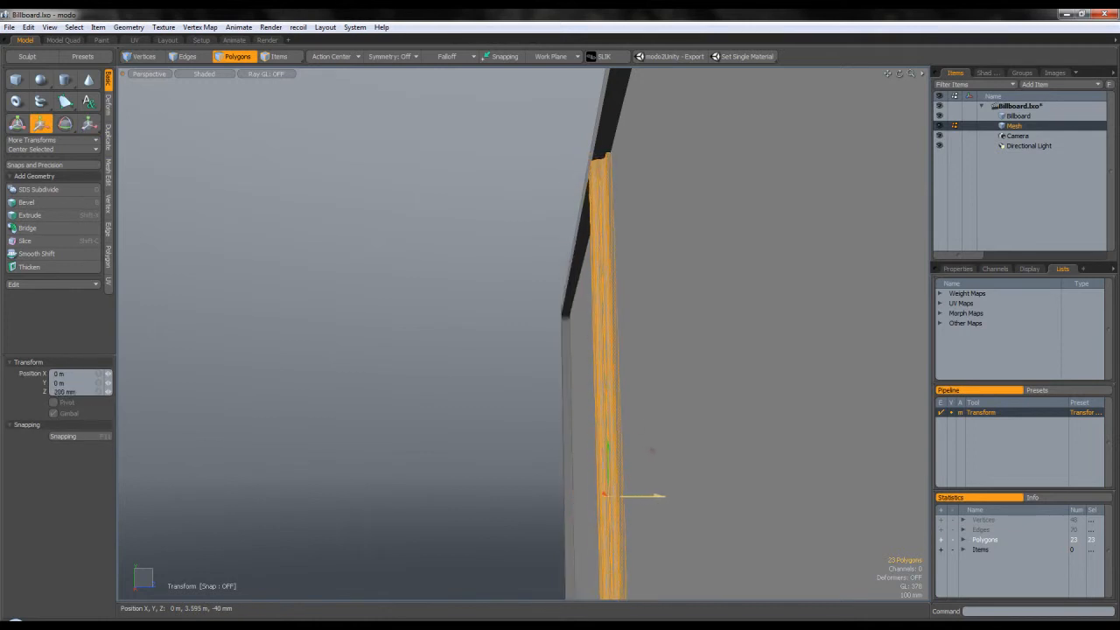
key(q)
- Examine from several angles how the post fits against the panel's back recess
click(495, 380)
alt+drag(496, 379, 520, 318)
alt+drag(680, 367, 523, 369)
double_click(520, 373)
scroll(523, 369, up, 4)
click(505, 448)
alt+drag(505, 448, 521, 348)
scroll(517, 354, up, 3)
alt+drag(488, 388, 623, 389)
click(625, 391)
- Move the whole post about 3.38 m along negative X, near one end of the panel's back
double_click(508, 351)
scroll(508, 350, down, 5)
alt+drag(509, 352, 553, 278)
key(w)
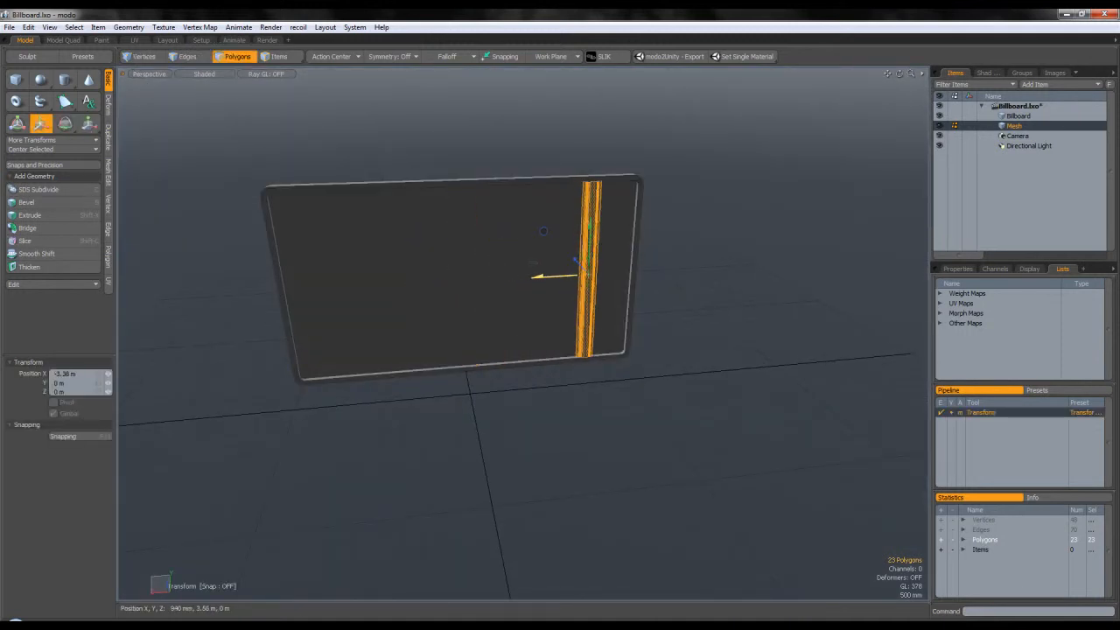
key(space)
- Clone the post three times across the panel's back with Between enabled and an X offset of about 6.94 m
click(108, 136)
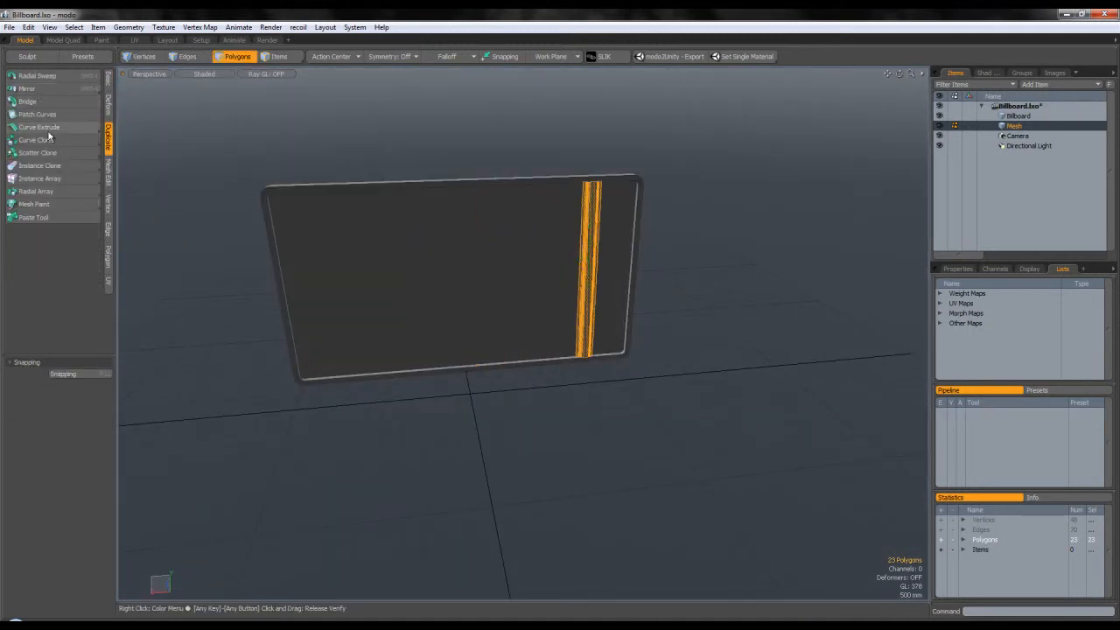
click(45, 165)
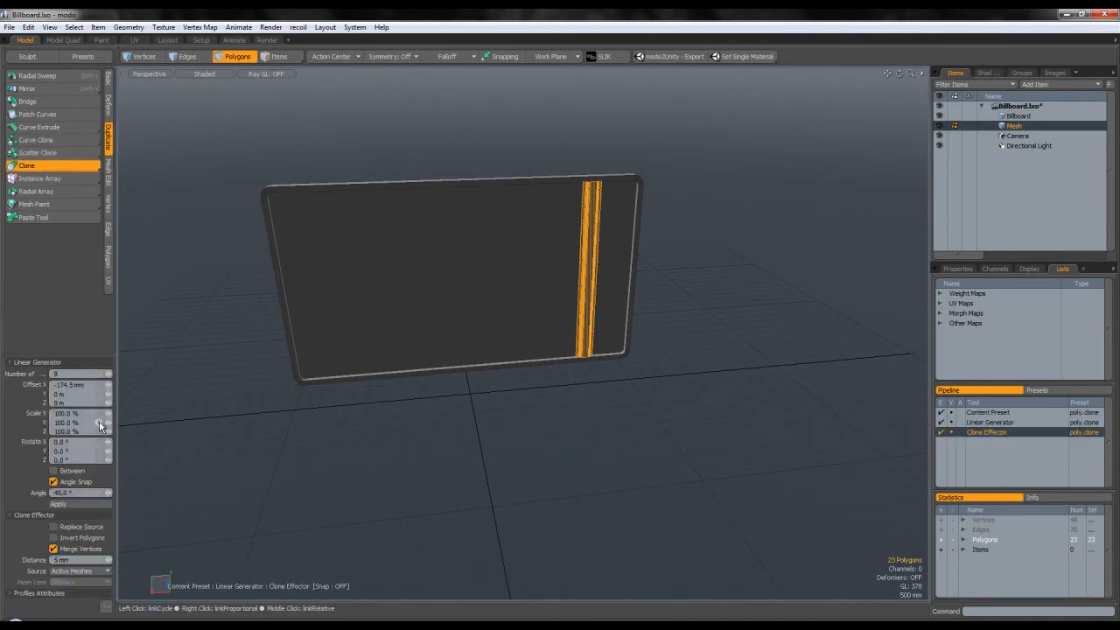
click(510, 342)
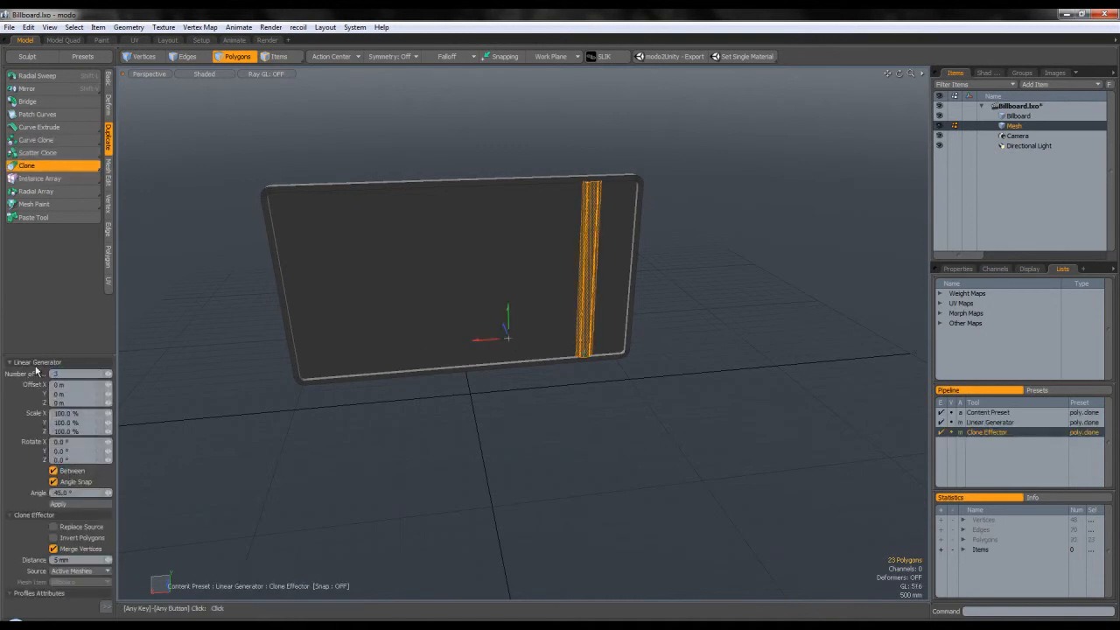
mouse_move(508, 338)
mouse_down()
mouse_move(239, 358)
mouse_move(280, 311)
mouse_move(279, 323)
mouse_up()
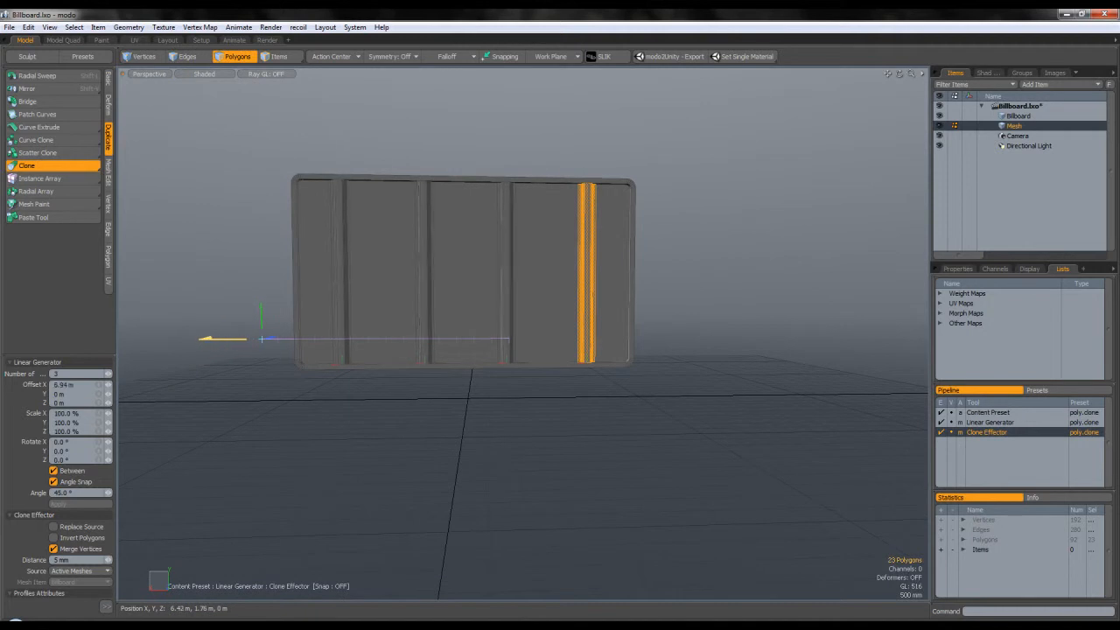
key(q)
- Clear the selection and inspect the row of cloned posts in the panel's back recess from several angles
click(467, 390)
mouse_move(467, 390)
alt+mouse_down()
mouse_move(453, 425)
mouse_move(464, 463)
alt+mouse_up()
scroll(490, 290, up, 3)
alt+drag(465, 329, 595, 315)
scroll(516, 320, down, 3)
scroll(490, 237, up, 3)
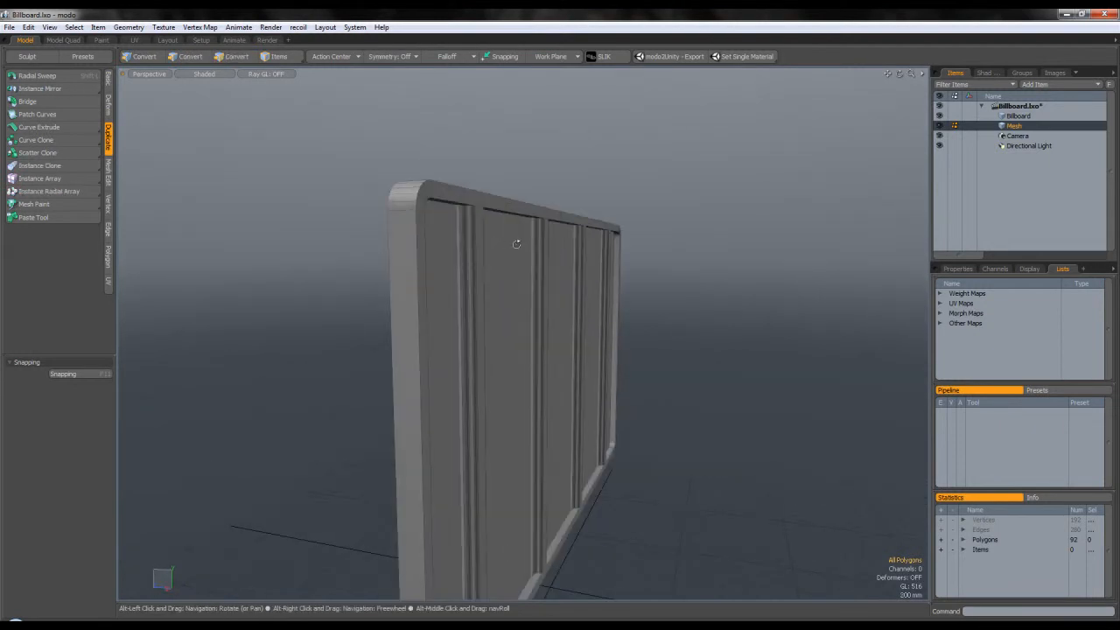
alt+drag(498, 242, 533, 237)
- Draw a horizontal cylinder along X behind the posts with 12 sides and a 60 mm radius
click(108, 81)
click(65, 80)
alt+drag(569, 308, 590, 310)
alt+drag(610, 260, 507, 269)
scroll(507, 270, up, 4)
alt+drag(414, 329, 487, 322)
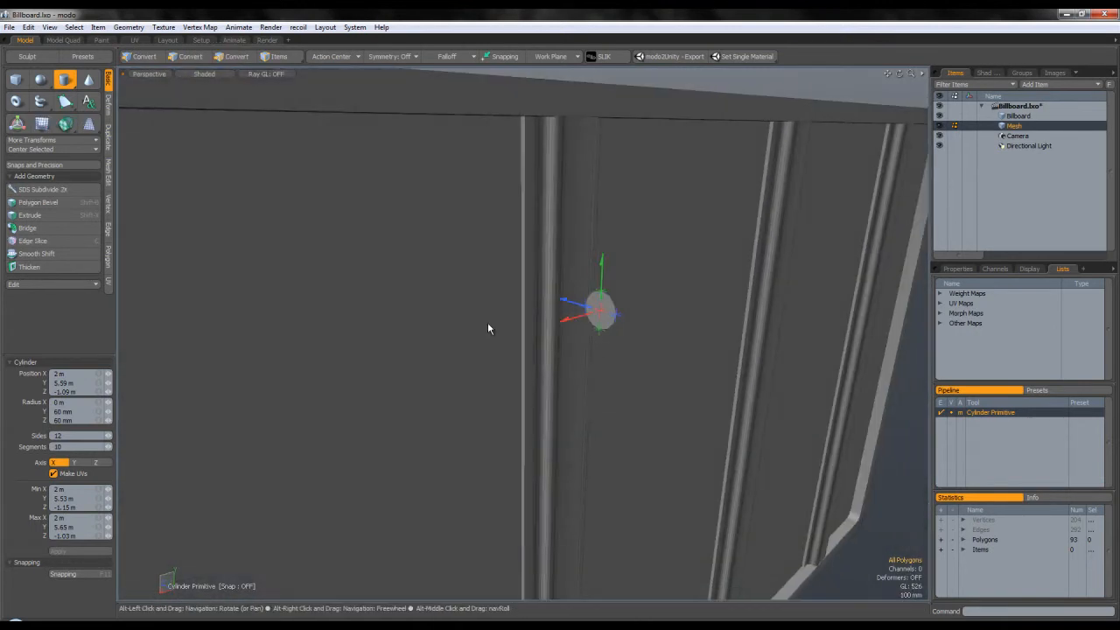
scroll(603, 311, down, 5)
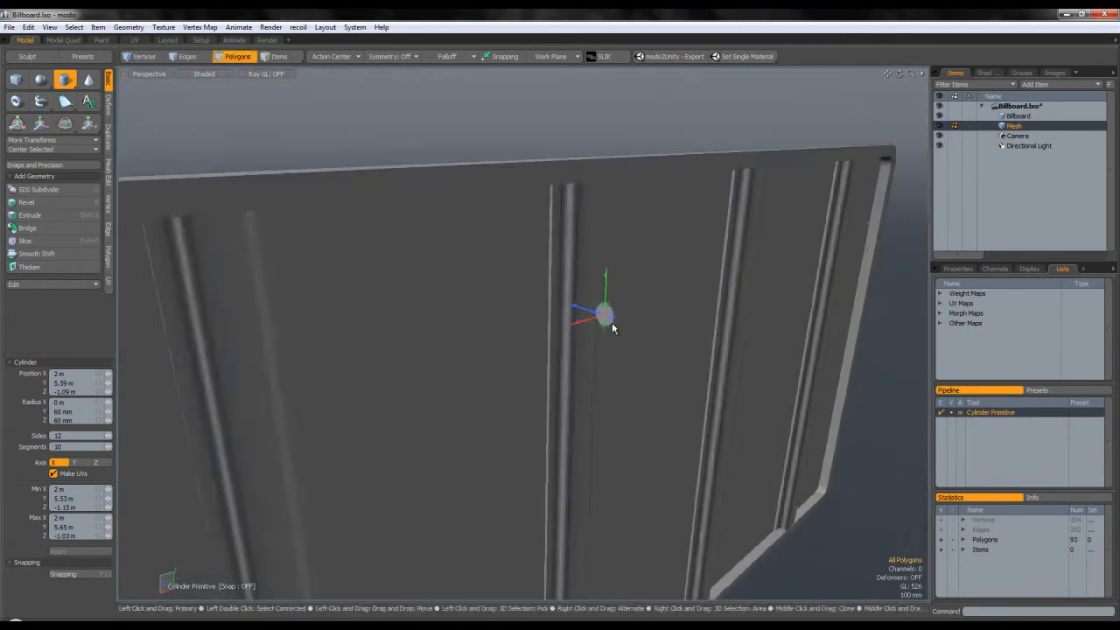
drag(603, 327, 371, 405)
- In the back view, set the cylinder to 1 segment and stretch it across the panel from X -4.656 m to 4.657 m
key(ctrl+space)
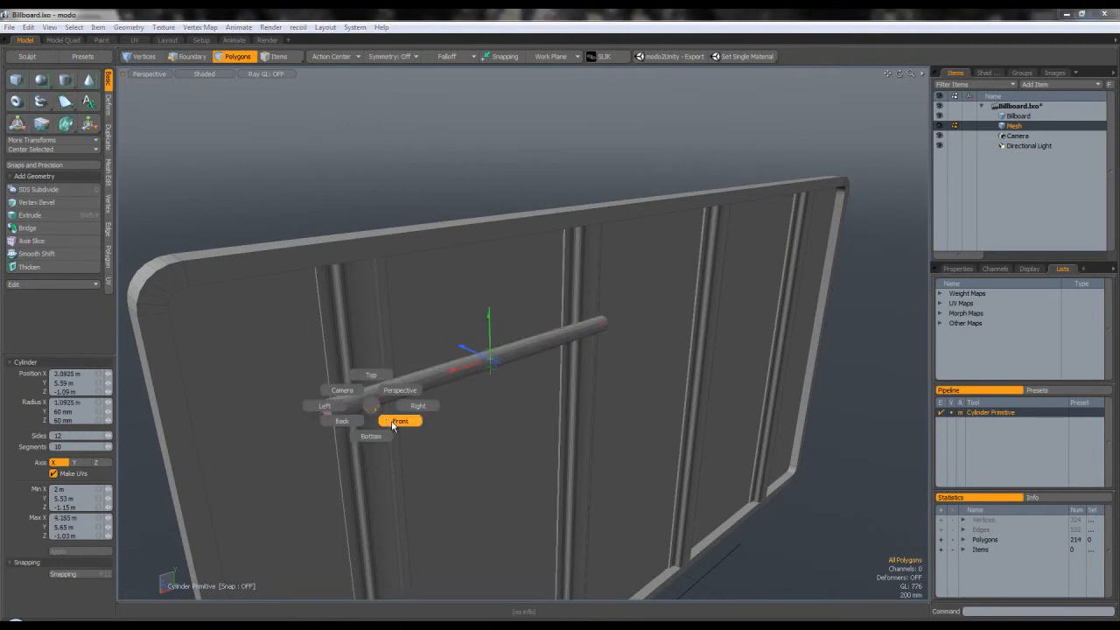
click(344, 422)
text(1)
key(Return)
mouse_move(298, 268)
alt+shift+mouse_down()
mouse_move(460, 268)
mouse_move(295, 262)
alt+shift+mouse_up()
scroll(299, 268, up, 4)
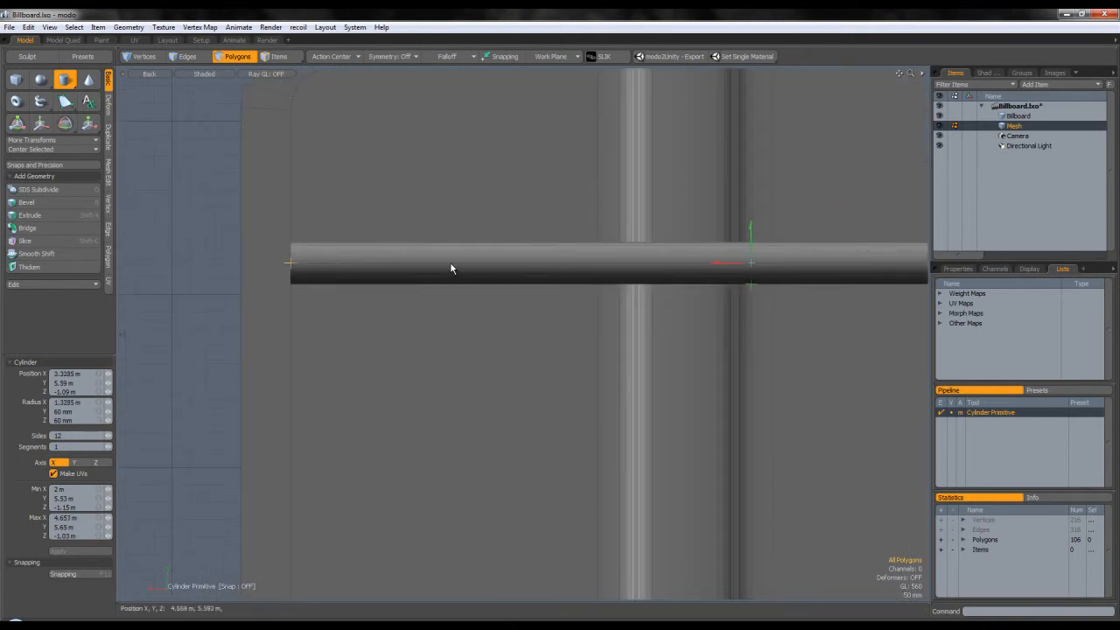
scroll(411, 262, down, 8)
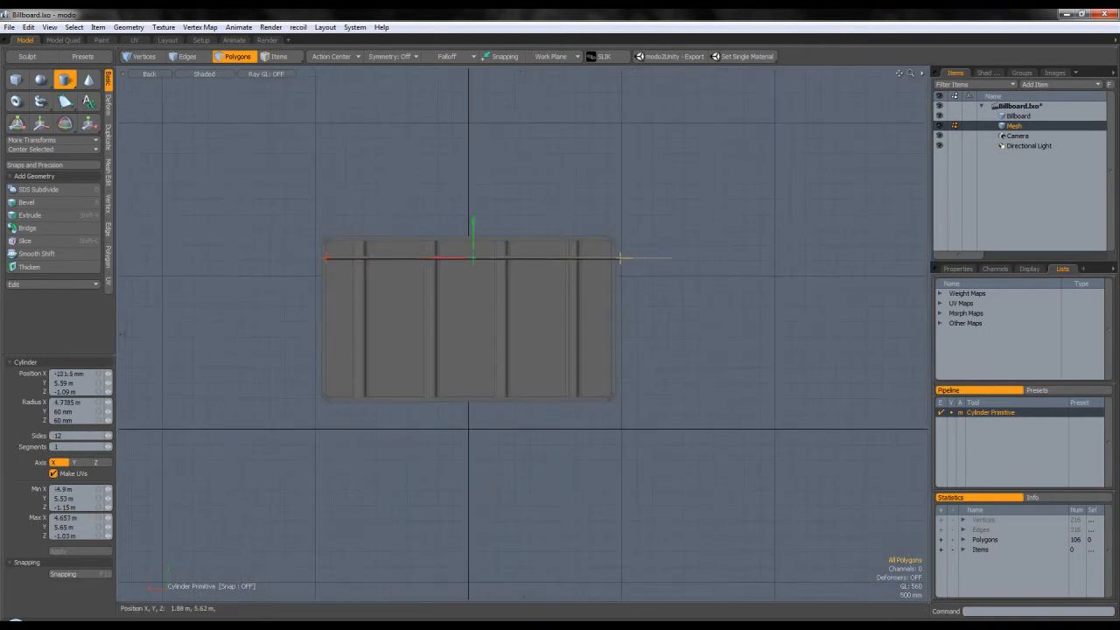
scroll(604, 254, up, 10)
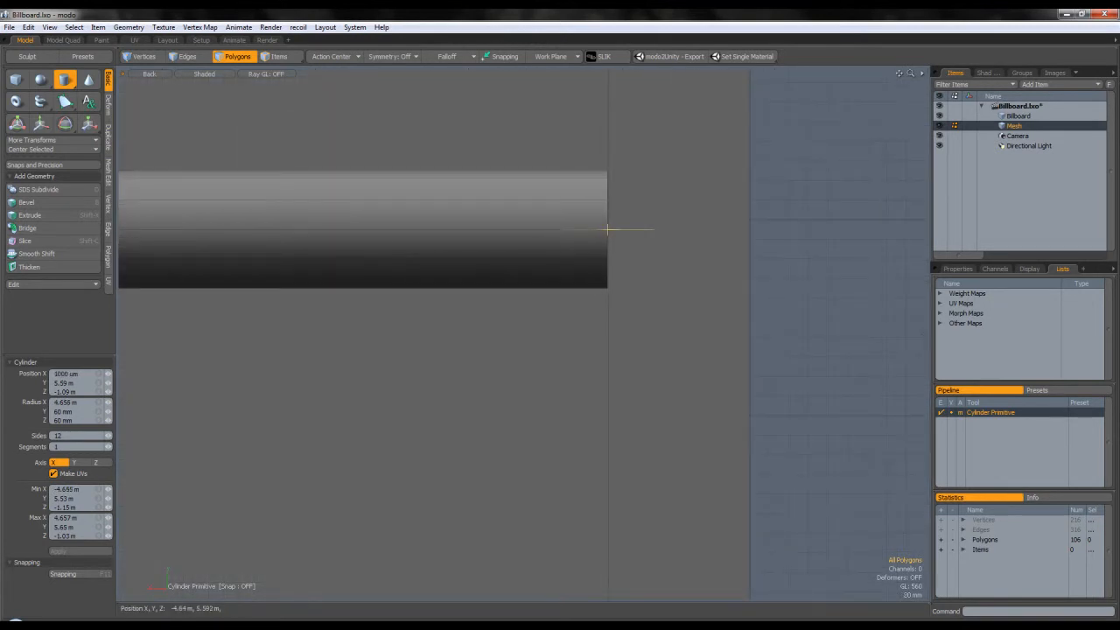
scroll(608, 229, down, 10)
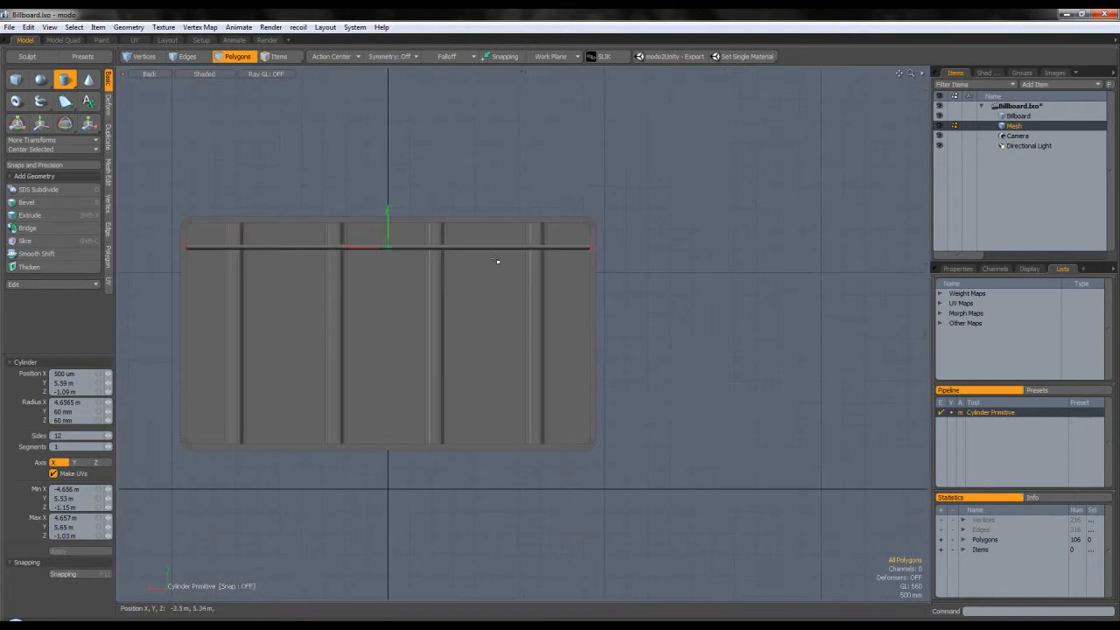
key(q)
- Delete the end cap polygons at both ends of the horizontal bar
key(ctrl+space)
click(516, 241)
alt+drag(516, 241, 612, 379)
double_click(534, 302)
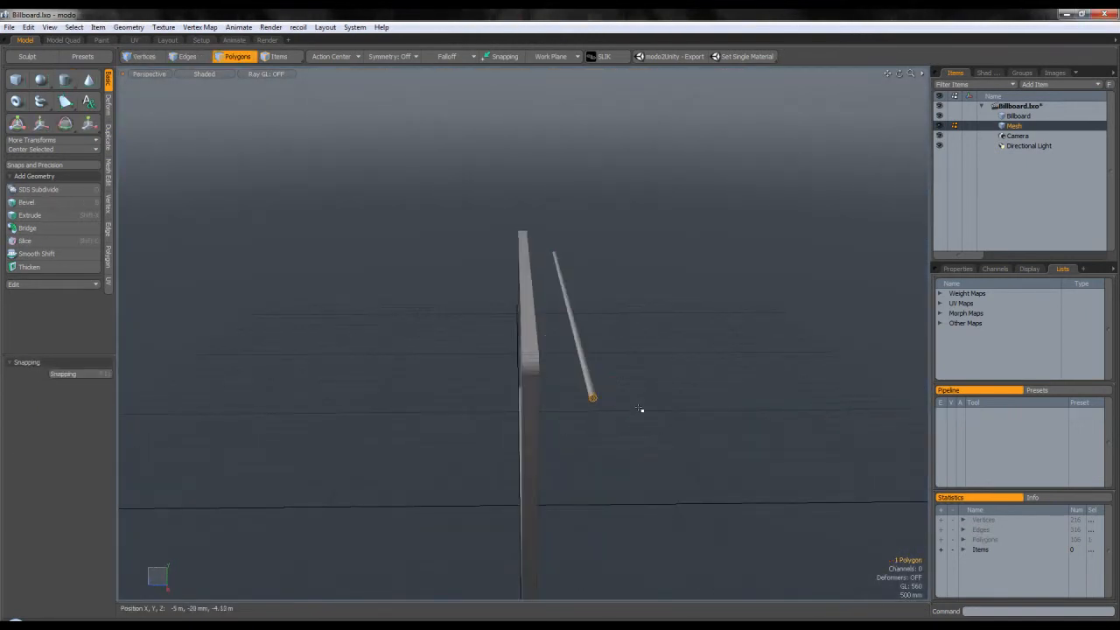
- Select the whole bar and move it along Z toward the posts on the panel's back
double_click(564, 284)
alt+drag(564, 284, 548, 258)
scroll(548, 257, up, 5)
key(w)
scroll(548, 257, down, 3)
drag(529, 216, 470, 216)
key(shift+a)
- Adjust the bar's thickness by scaling it and move it 15 mm along Z into the posts
alt+drag(487, 285, 514, 273)
scroll(516, 289, up, 5)
key(r)
drag(395, 280, 420, 361)
key(w)
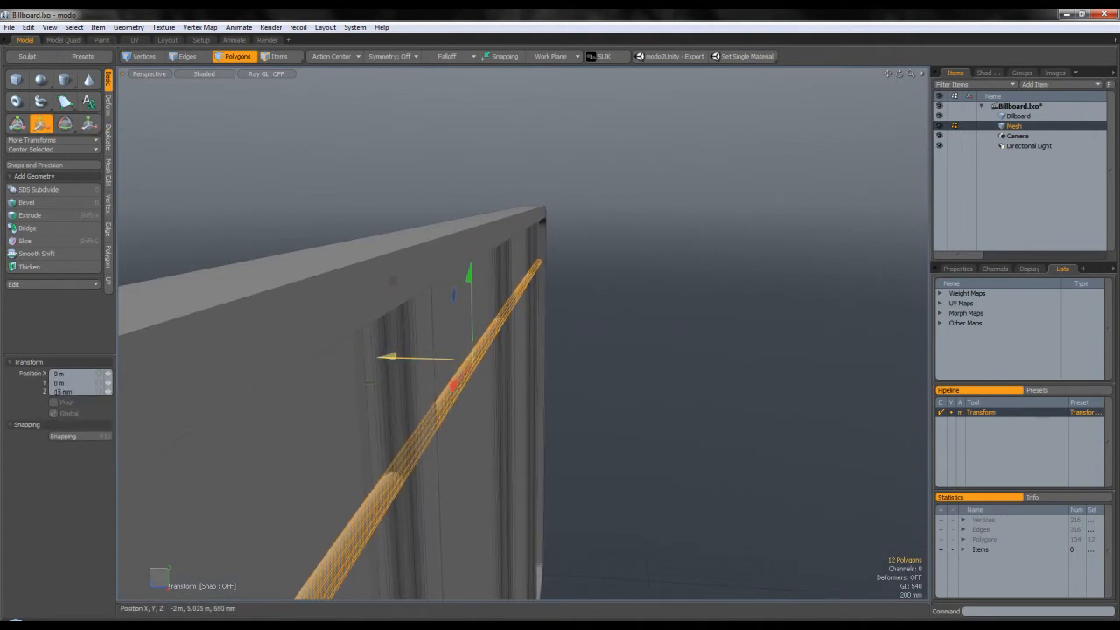
key(q)
- Thicken the whole horizontal bar by scaling it to 117.5% in Y and Z
click(640, 400)
alt+drag(640, 400, 241, 356)
scroll(565, 333, down, 5)
scroll(390, 347, up, 10)
double_click(490, 360)
alt+drag(490, 360, 458, 319)
key(r)
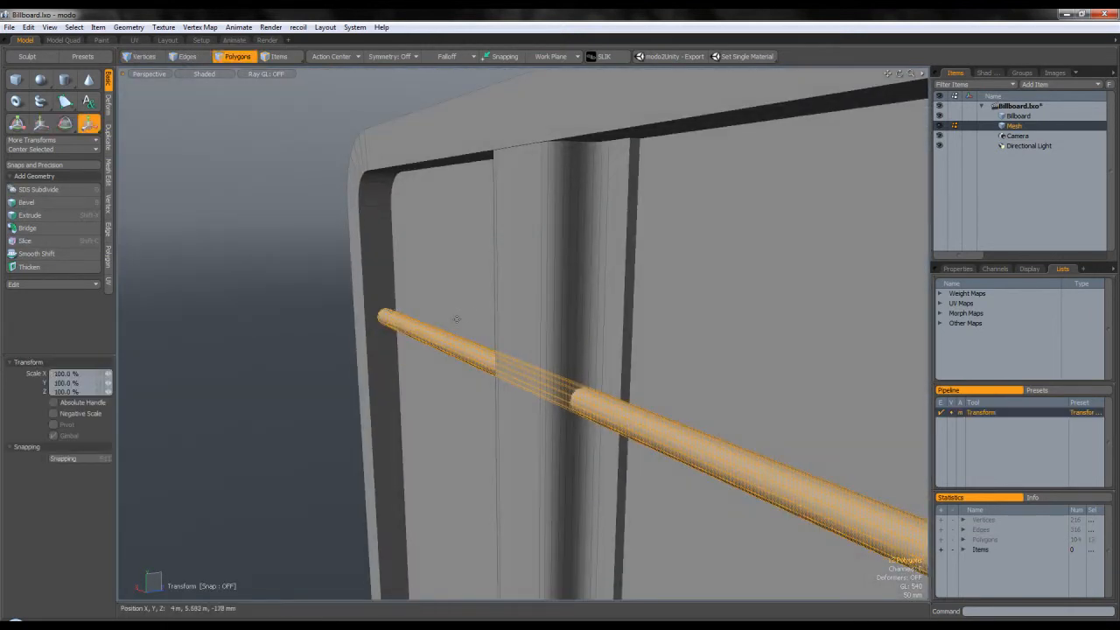
scroll(571, 342, down, 2)
scroll(571, 342, down, 2)
alt+shift+drag(571, 343, 382, 286)
scroll(393, 277, down, 3)
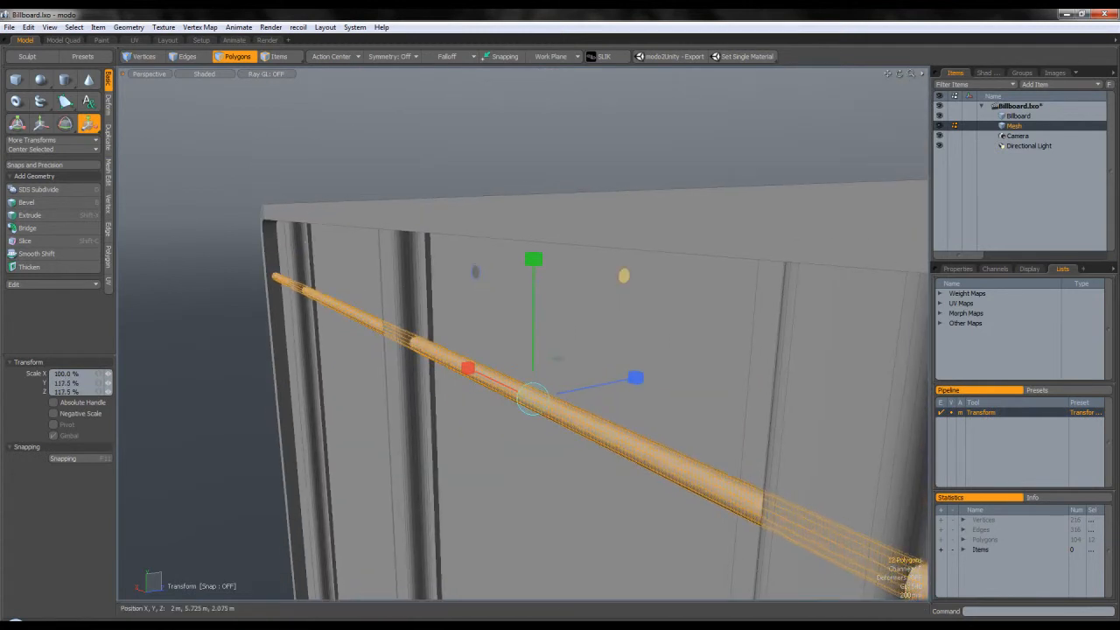
- Move the thickened bar slightly along negative Z so it sits properly against the posts
key(w)
drag(582, 393, 575, 395)
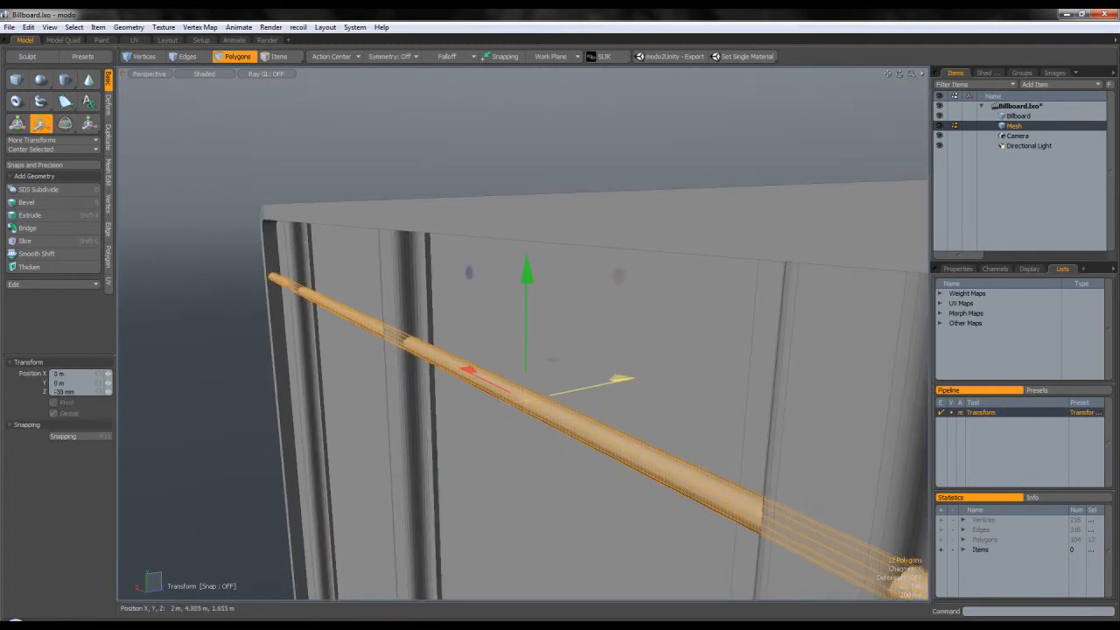
key(q)
- Clone the bar three times down the panel's back with Between enabled and a Y offset of about -3.9 m
click(227, 408)
alt+drag(228, 407, 447, 368)
scroll(490, 352, down, 5)
double_click(494, 350)
click(108, 139)
click(48, 166)
mouse_move(548, 364)
alt+shift+mouse_down()
mouse_move(522, 301)
mouse_move(575, 303)
mouse_move(570, 492)
alt+shift+mouse_up()
click(577, 301)
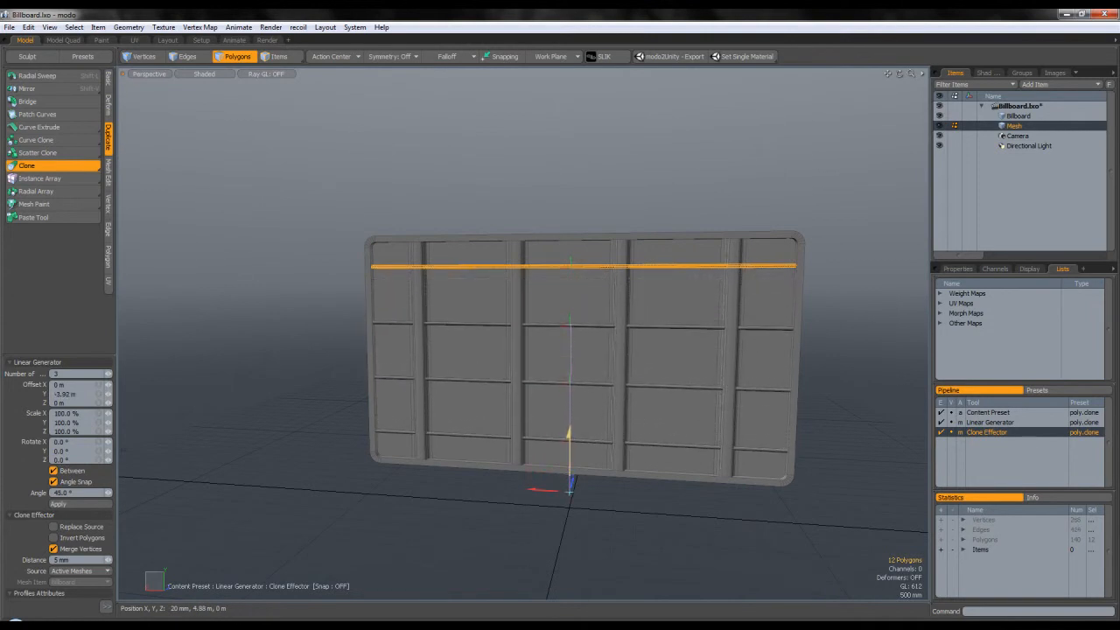
key(q)
- Switch to edge selection and make the Billboard mesh the active item instead of the support structure mesh
click(560, 477)
mouse_move(598, 424)
alt+shift+mouse_down()
mouse_move(464, 354)
mouse_move(541, 344)
mouse_move(500, 335)
alt+shift+mouse_up()
alt+drag(428, 301, 483, 380)
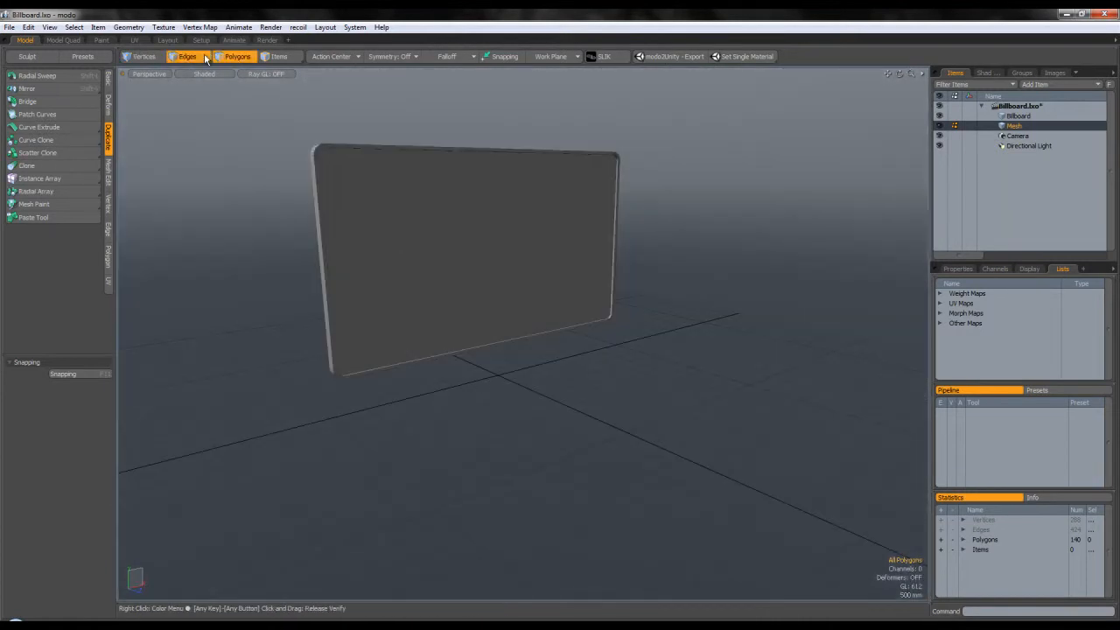
key(2)
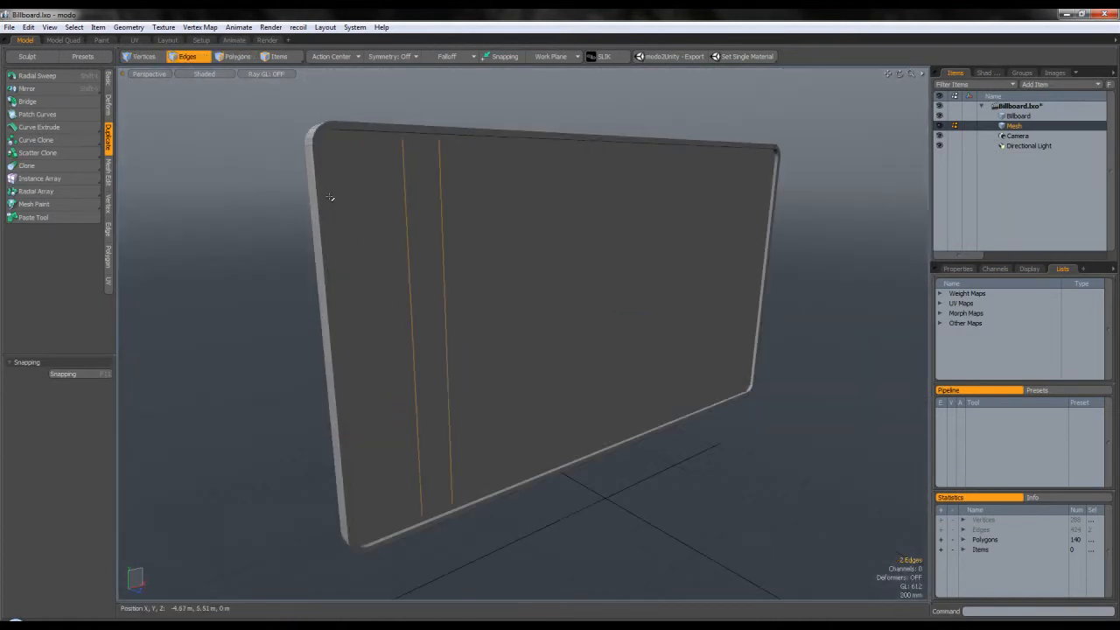
click(605, 198)
click(1037, 116)
click(1021, 127)
alt+drag(490, 236, 625, 245)
click(1016, 117)
alt+drag(553, 233, 598, 236)
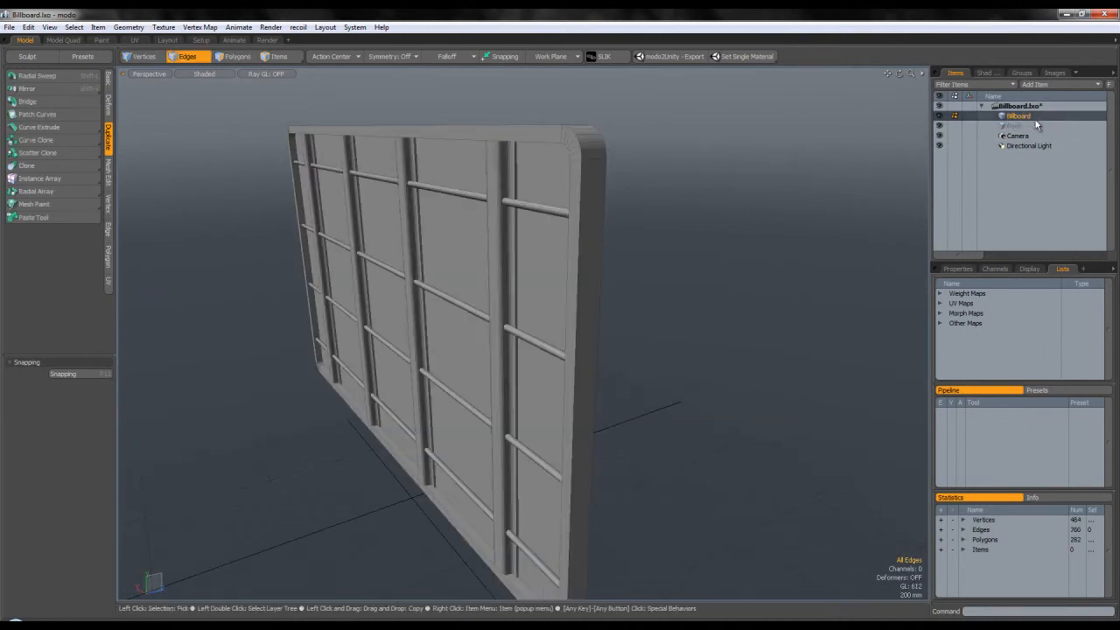
- Select the edge loops around the billboard frame's rims on both the front and the back
alt+drag(464, 210, 540, 212)
scroll(349, 182, up, 3)
alt+drag(351, 173, 401, 176)
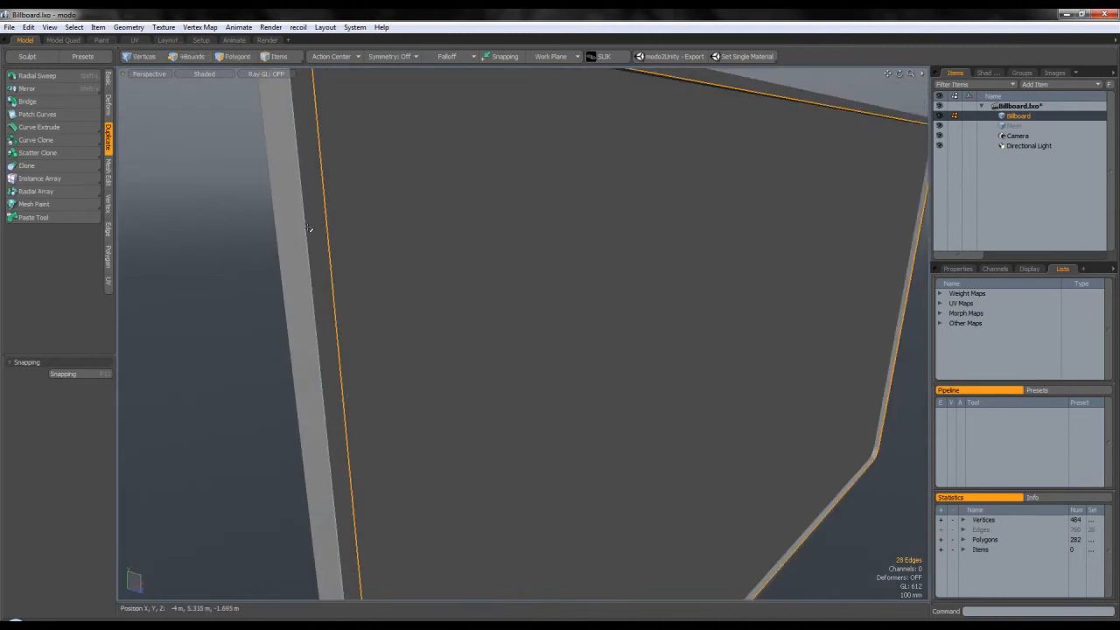
alt+drag(308, 228, 606, 251)
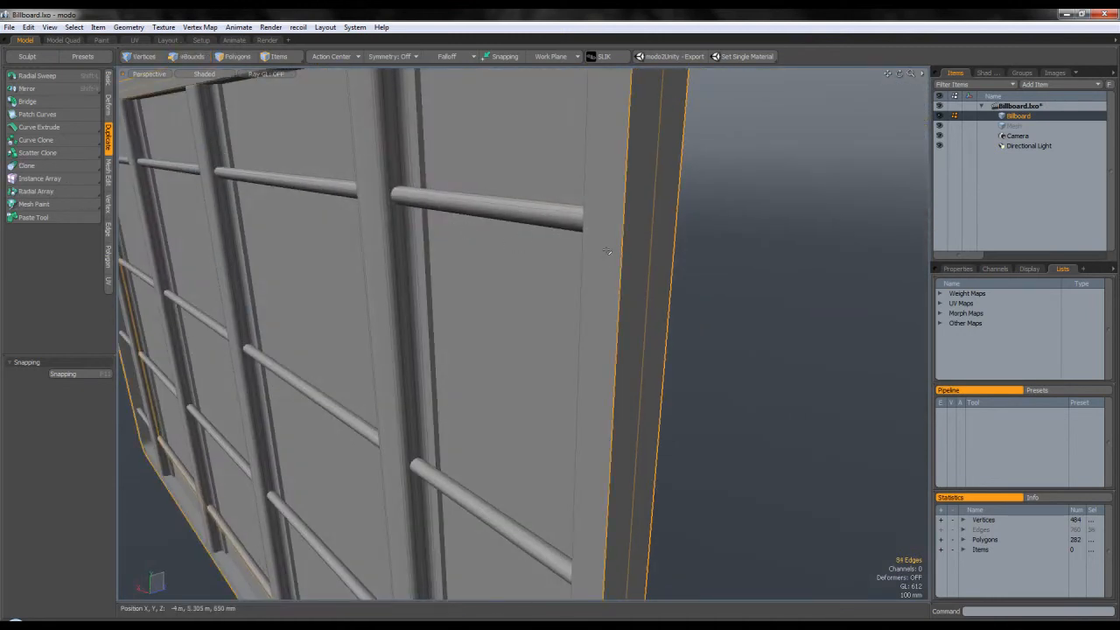
shift+double_click(582, 258)
scroll(606, 250, down, 4)
alt+drag(602, 260, 456, 224)
scroll(356, 181, up, 3)
scroll(424, 223, up, 3)
- Bevel the selected frame edges with an inset of 15 mm and a round level of 2
key(b)
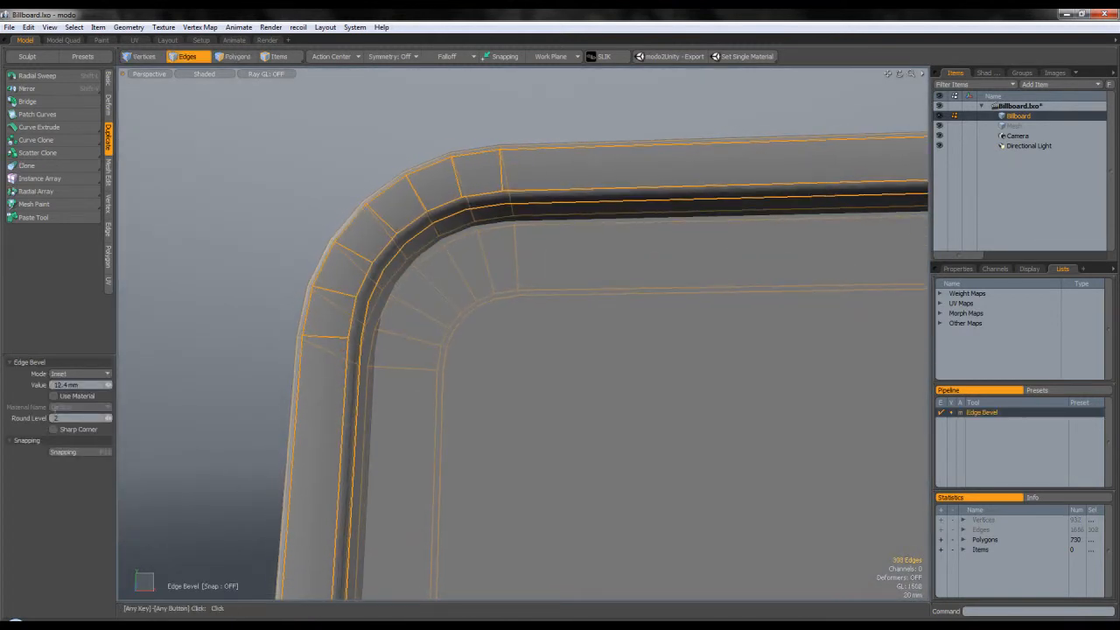
click(109, 422)
click(109, 416)
drag(373, 308, 376, 308)
scroll(376, 308, down, 5)
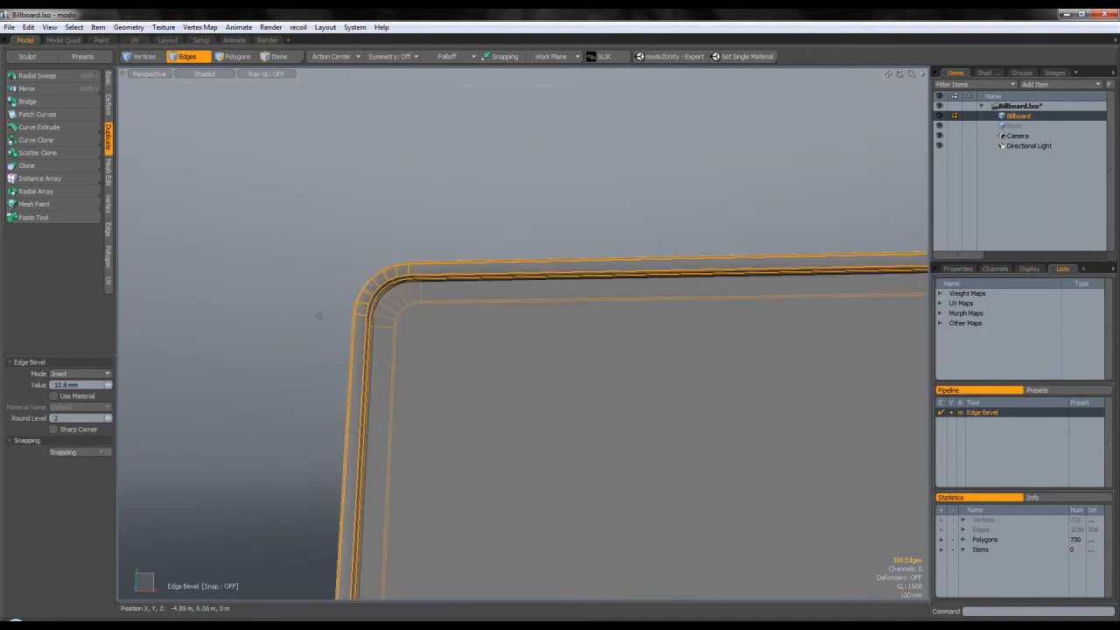
key(Return)
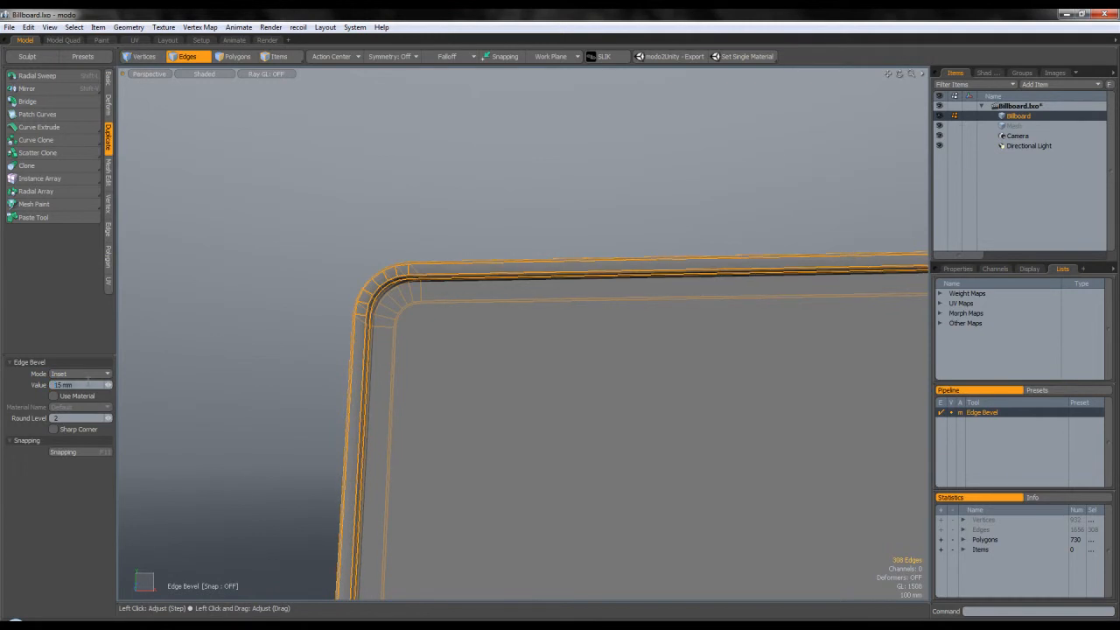
key(q)
- Duplicate the large screen polygon on the billboard's front and move the copy straight down below the panel
click(332, 246)
scroll(342, 296, down, 7)
alt+drag(369, 297, 422, 382)
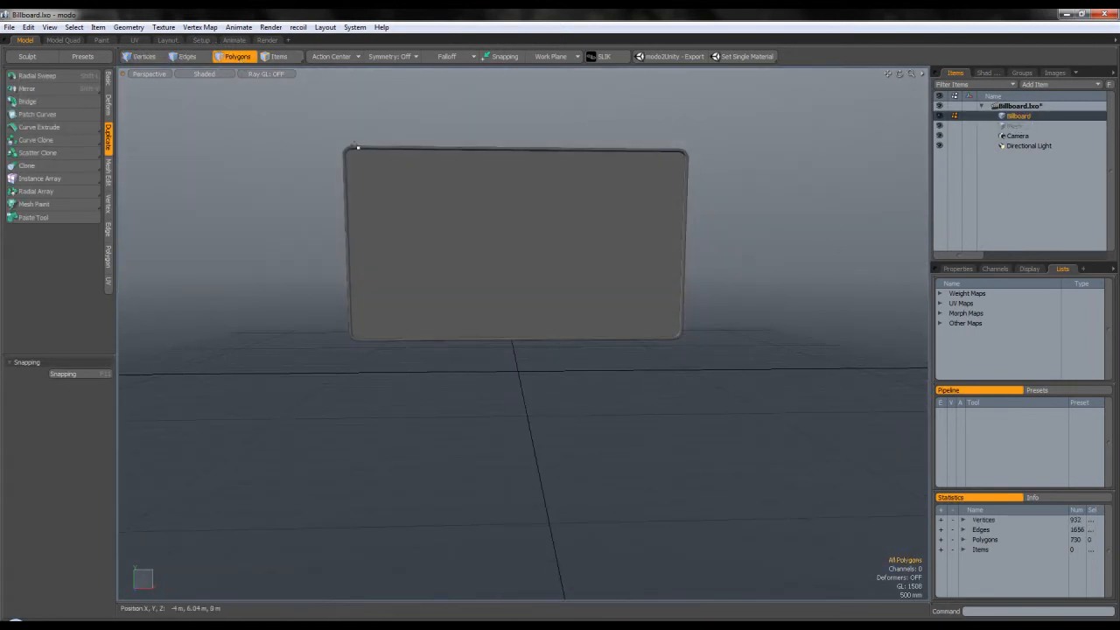
click(457, 220)
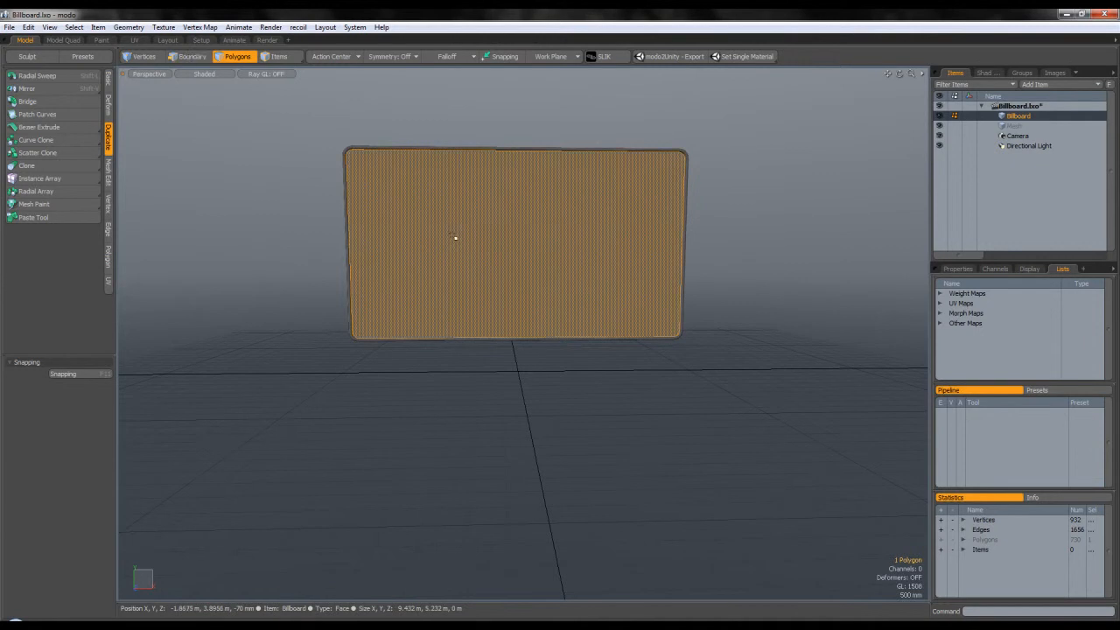
key(w)
drag(517, 207, 517, 359)
key(q)
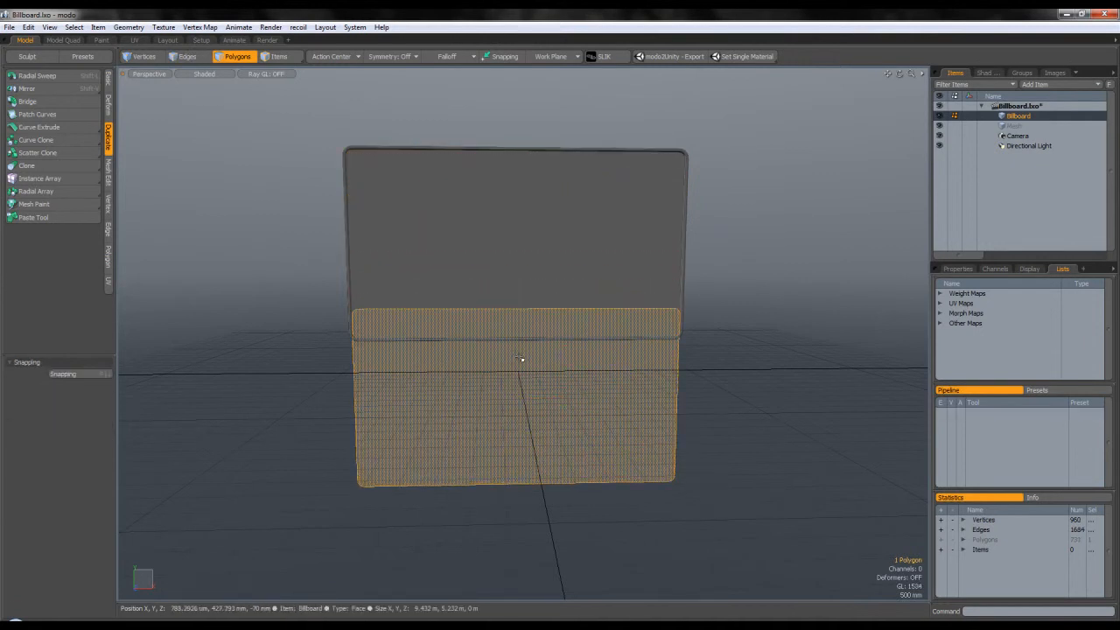
- Isolate the copied screen polygon and join its rounded upper-left corner's vertices with Join Averaged
key(shift+h)
click(341, 268)
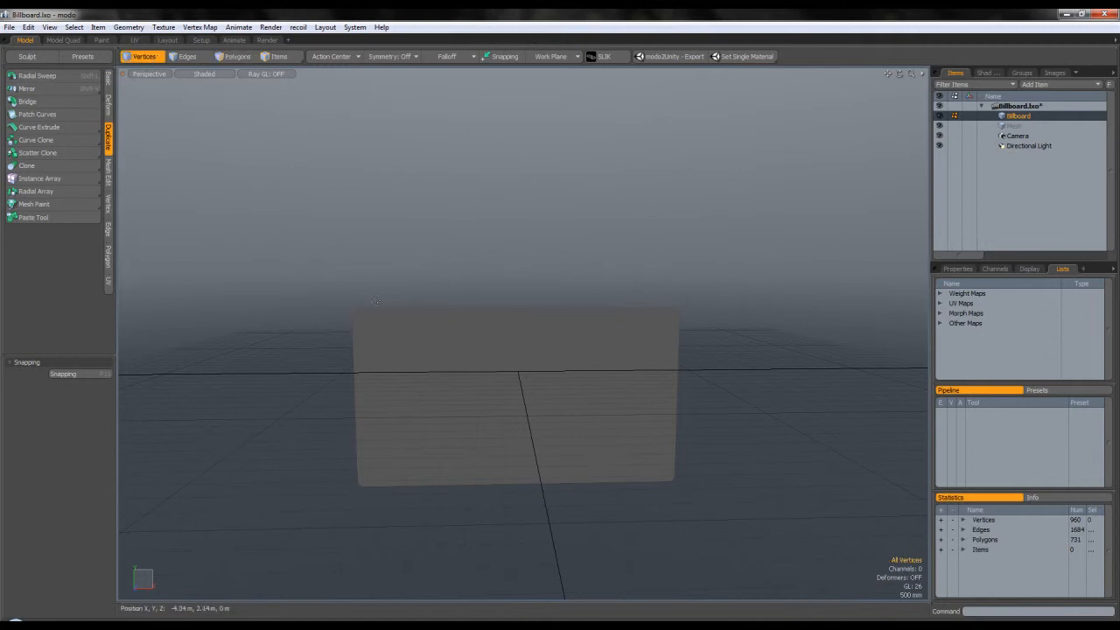
scroll(342, 292, up, 3)
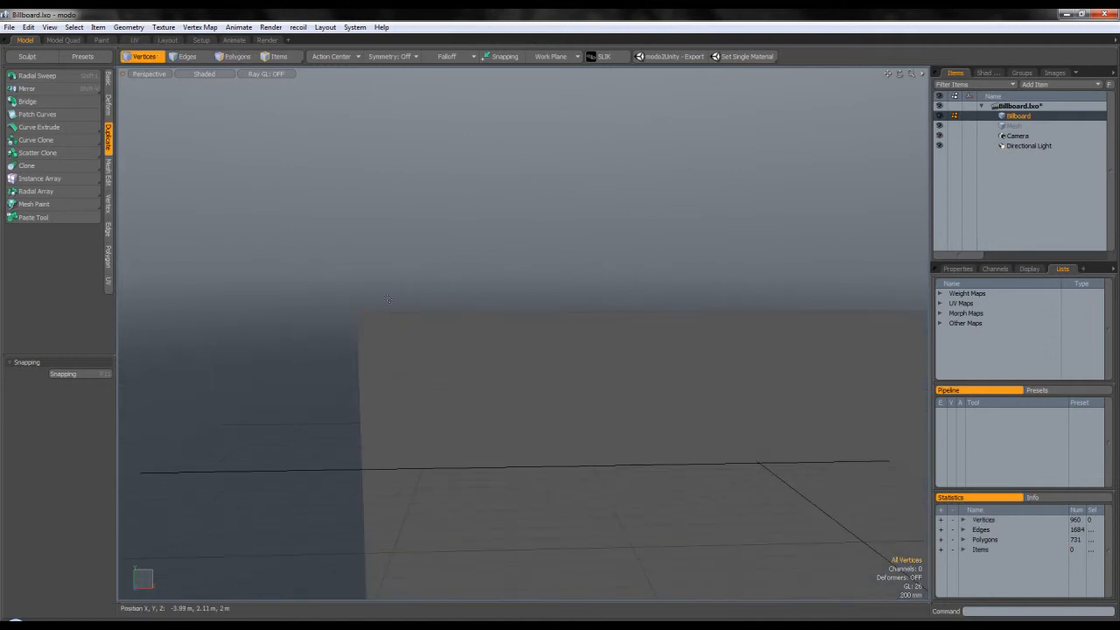
scroll(344, 295, down, 3)
alt+shift+drag(424, 315, 146, 214)
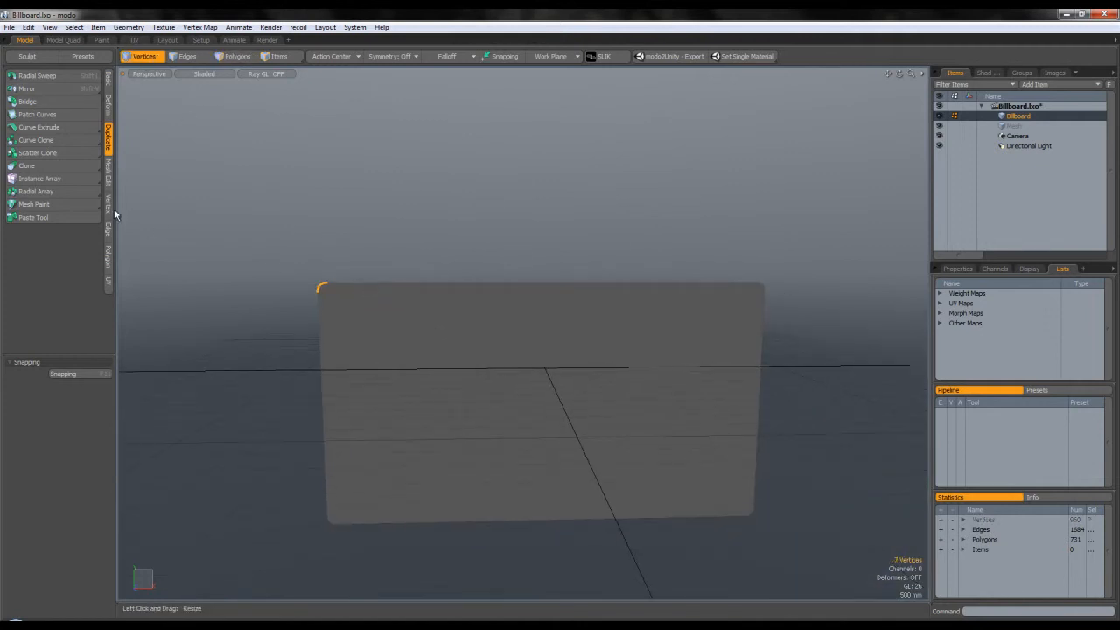
click(108, 205)
click(39, 260)
- Join the vertices of each of the copied polygon's three remaining rounded corners with Join Averaged
alt+shift+drag(408, 461, 398, 399)
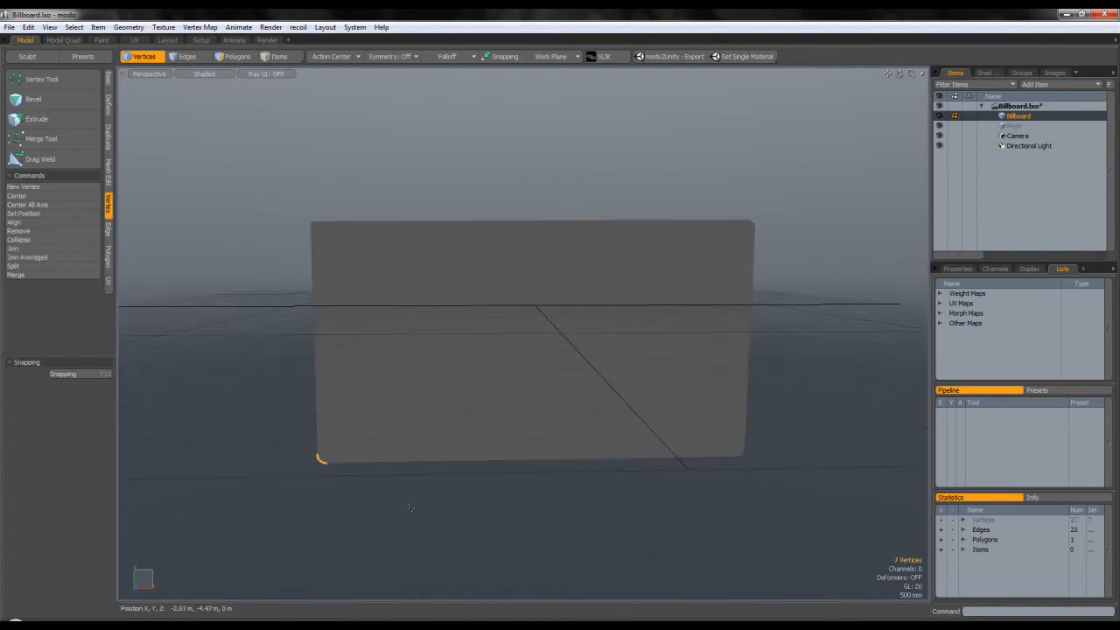
click(52, 260)
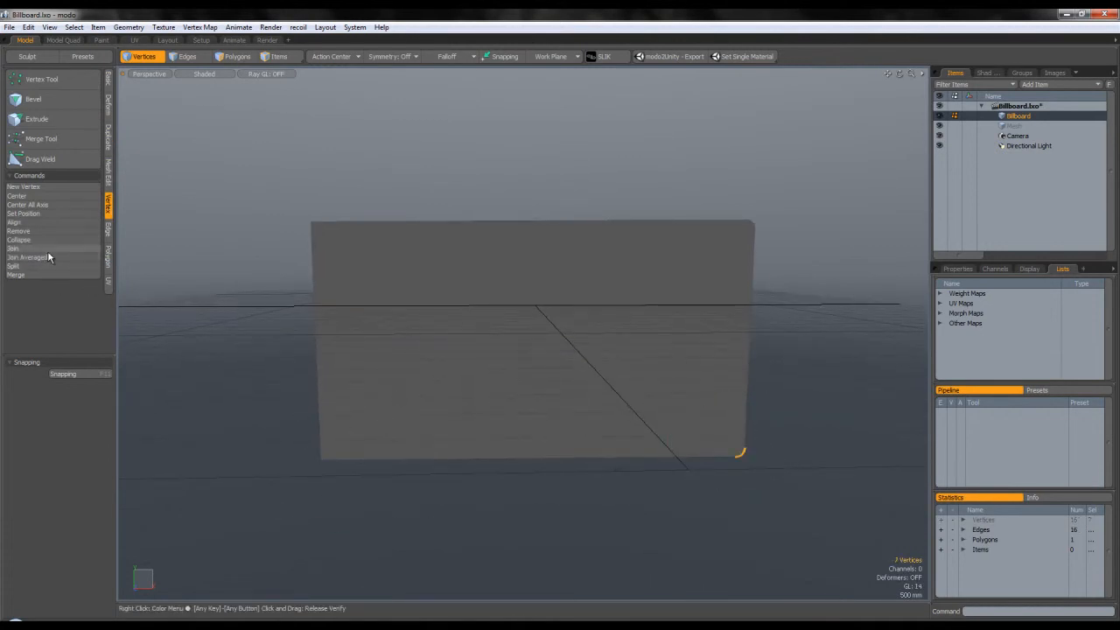
click(48, 249)
click(632, 210)
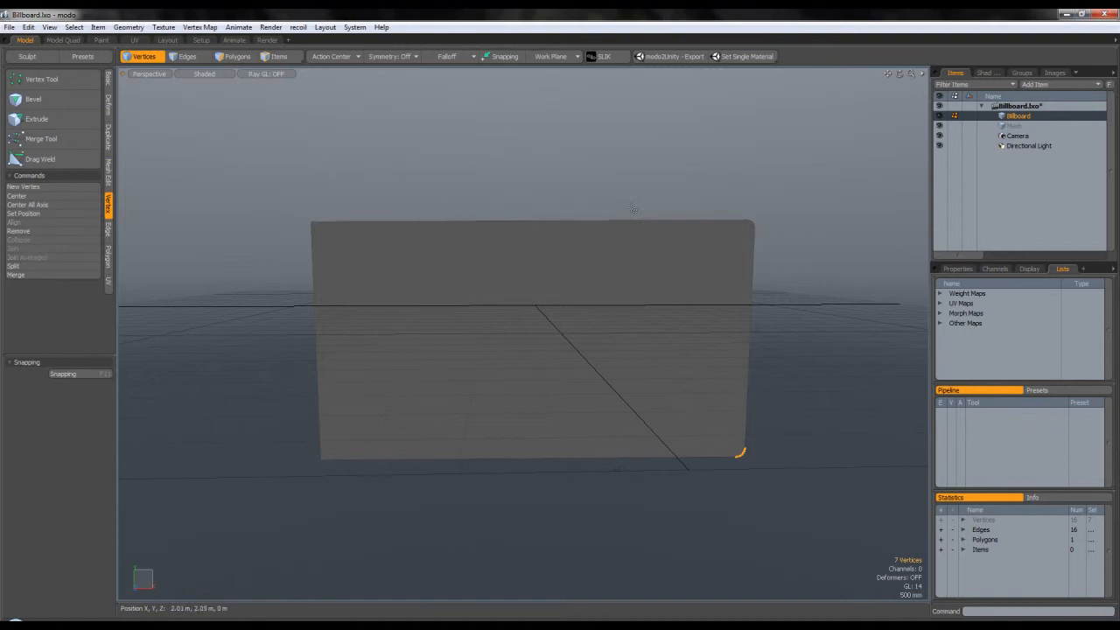
click(52, 258)
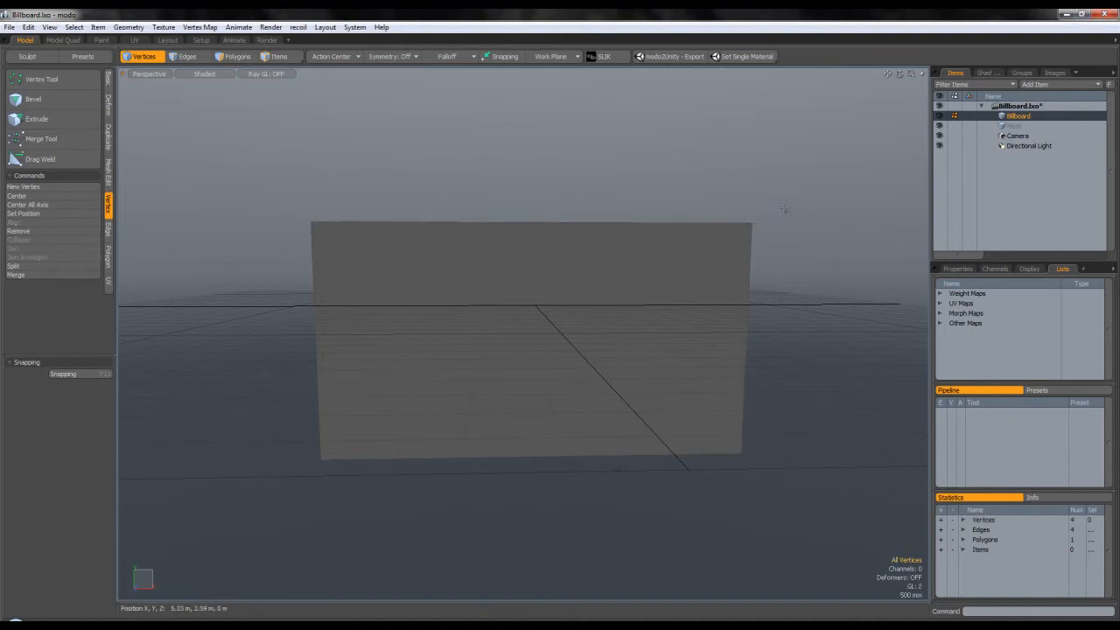
- Flatten the isolated screen polygon's top and bottom edges by scaling each to 0% in Y
click(236, 58)
alt+drag(488, 265, 353, 164)
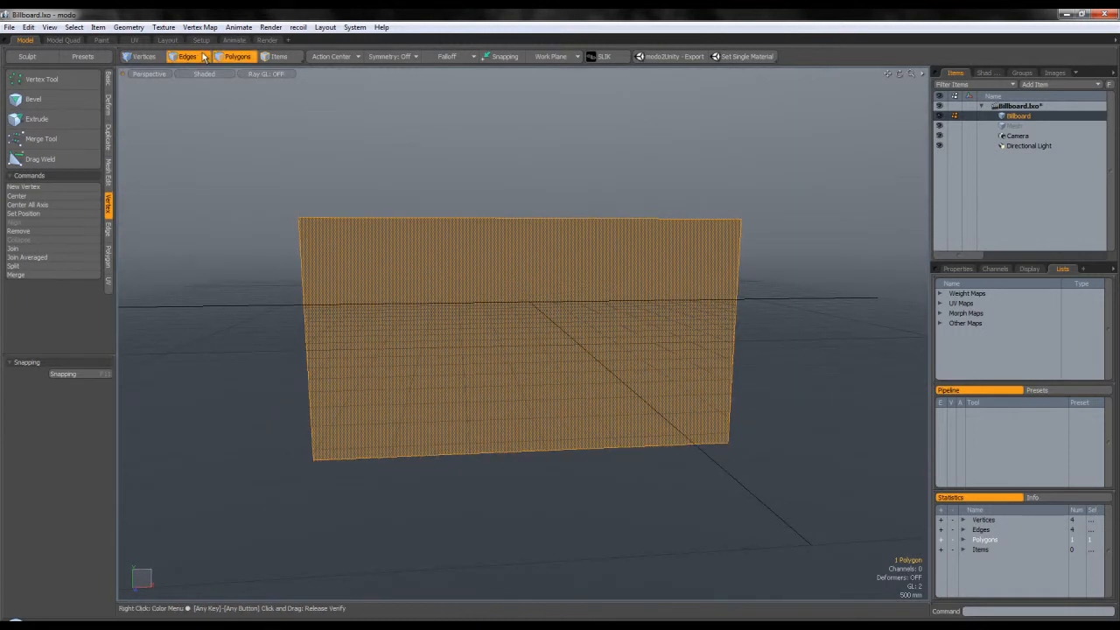
click(200, 57)
key(y)
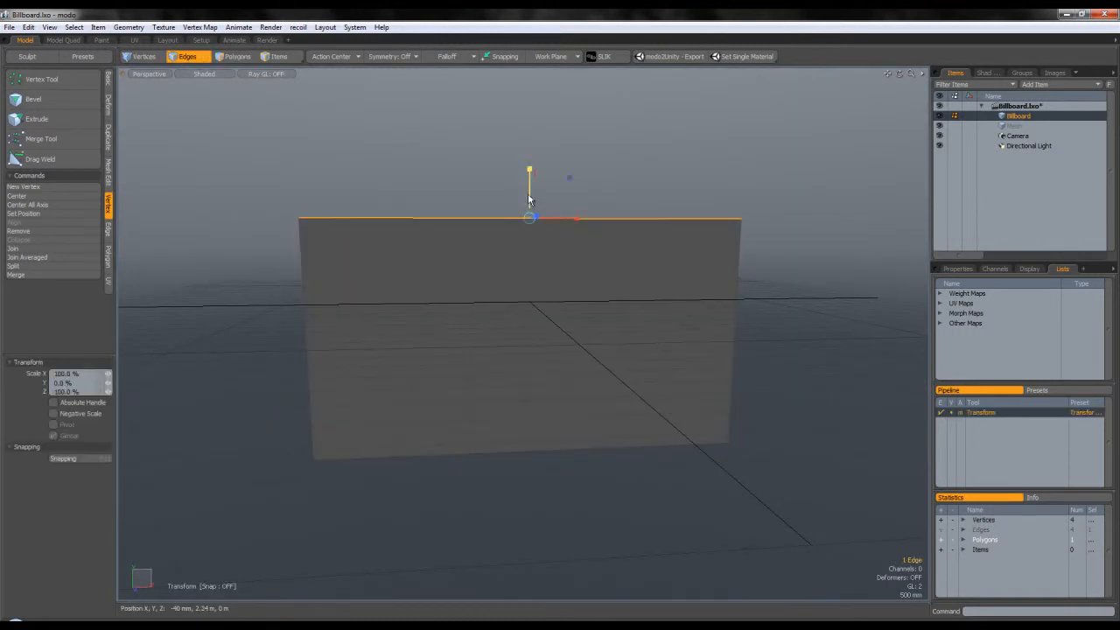
click(530, 451)
key(space)
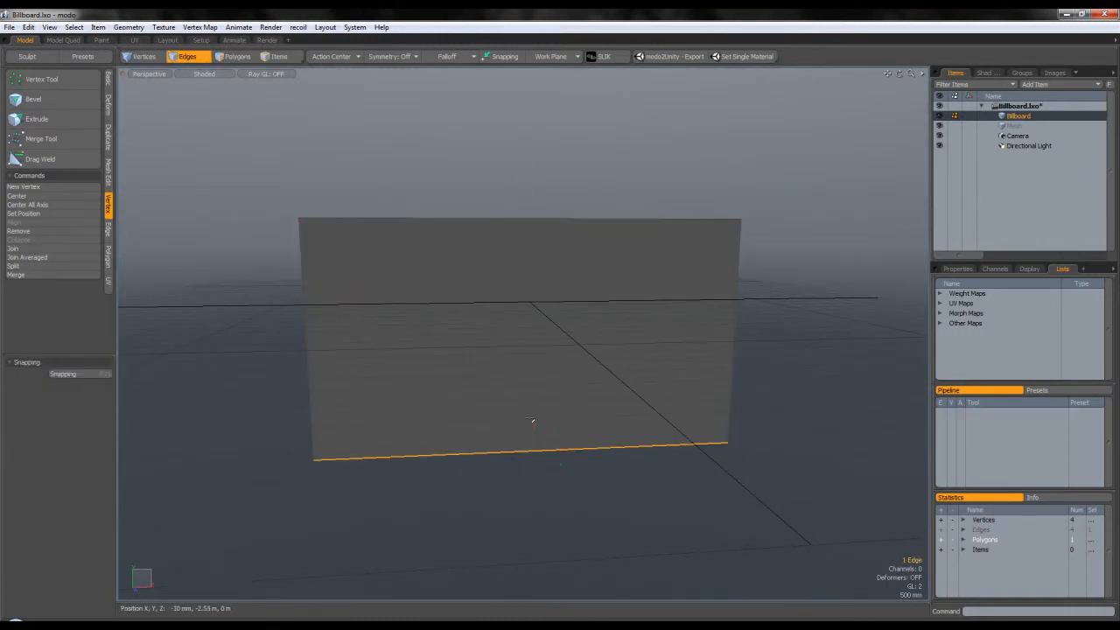
- Straighten the polygon's right and left edges by scaling each to 0% in X, and unhide the rest of the billboard
click(735, 332)
key(y)
key(space)
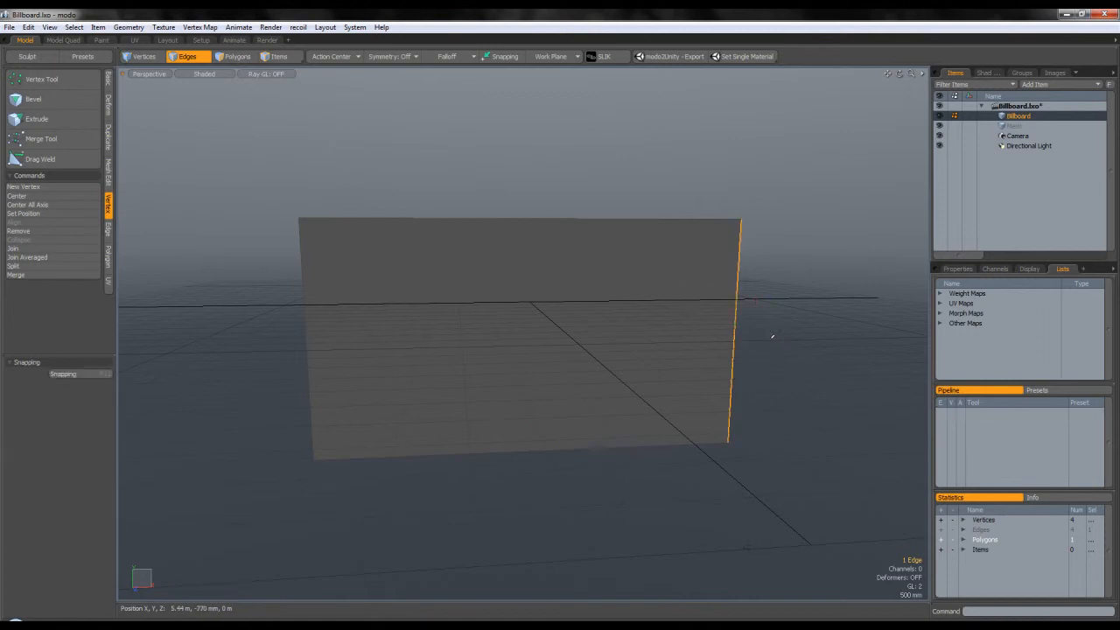
key(y)
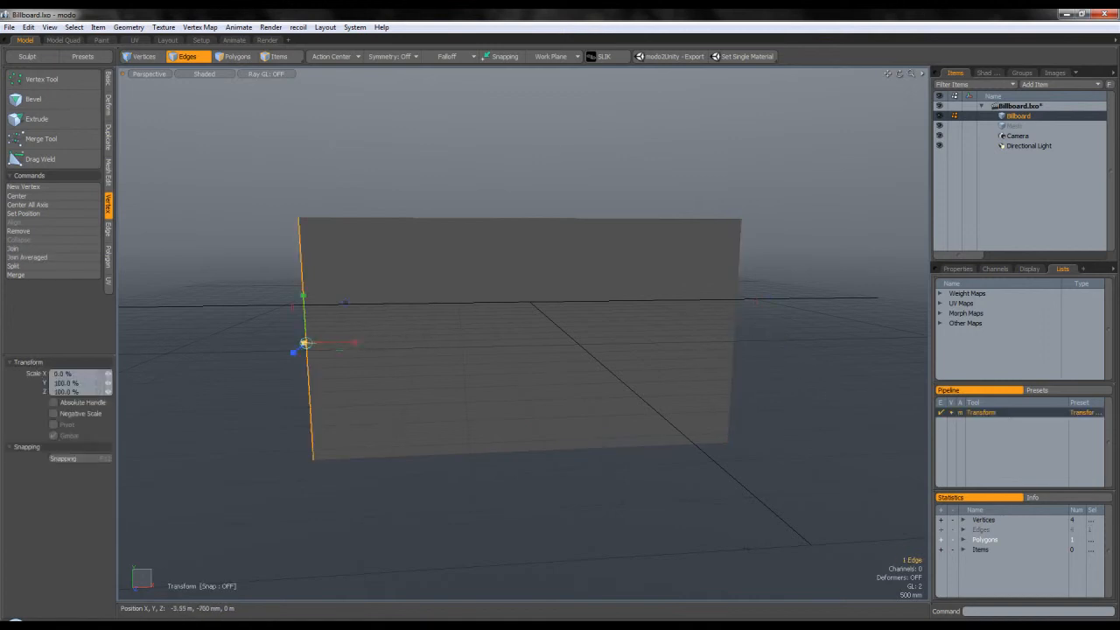
key(space)
click(380, 321)
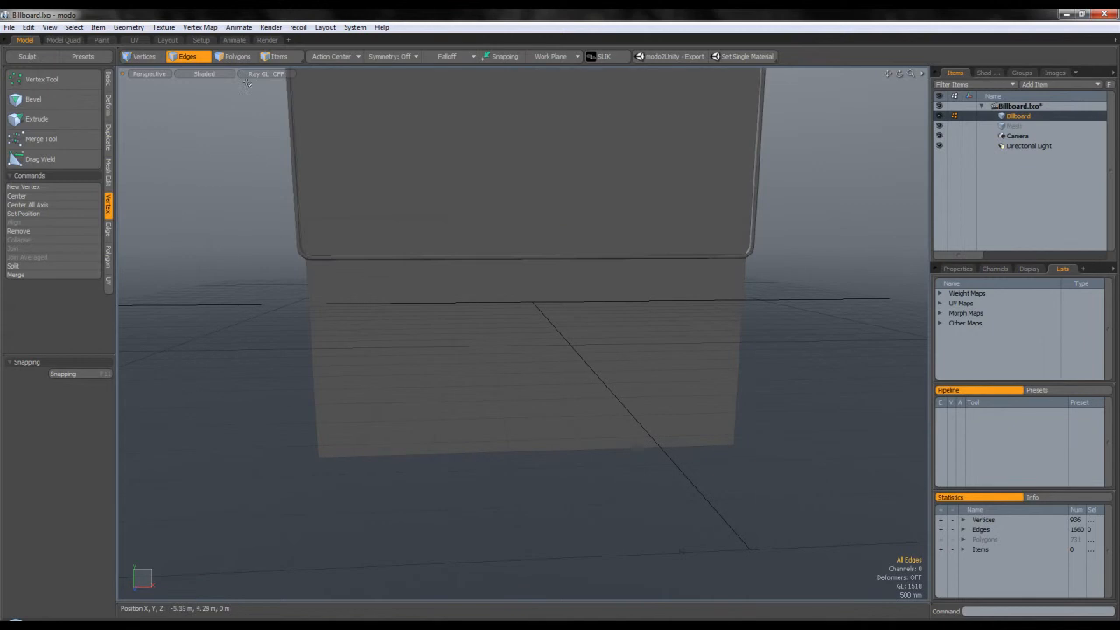
- Scale the copied polygon vertically to about 1.6 m tall and position it directly beneath the billboard panel
click(237, 57)
key(r)
alt+drag(495, 312, 516, 254)
key(w)
key(r)
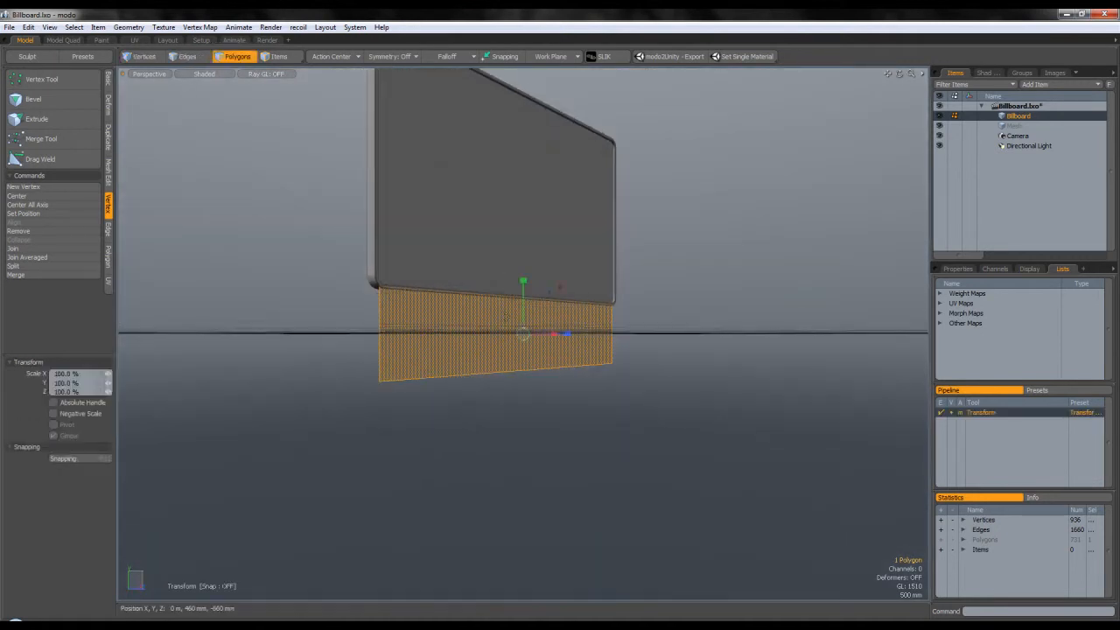
key(2)
key(w)
mouse_move(526, 343)
mouse_down()
mouse_move(525, 324)
mouse_move(538, 366)
mouse_move(583, 365)
mouse_move(525, 338)
mouse_up()
key(q)
key(w)
key(q)
click(502, 377)
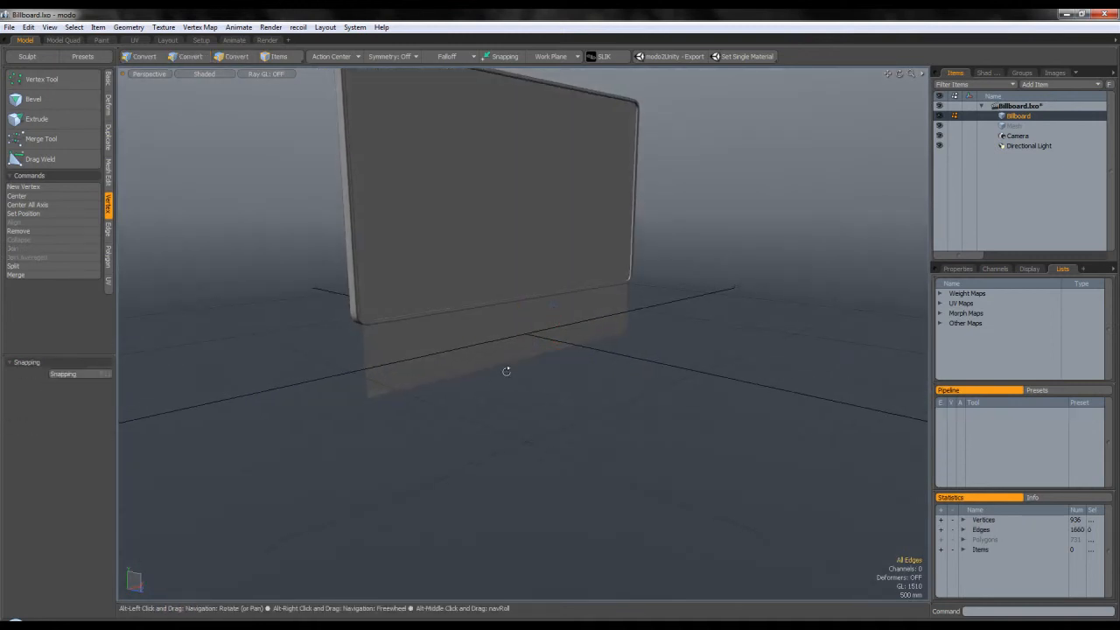
- Isolate the strip polygon beneath the panel by hiding all other billboard geometry
alt+drag(503, 377, 530, 376)
click(236, 57)
alt+drag(432, 352, 492, 312)
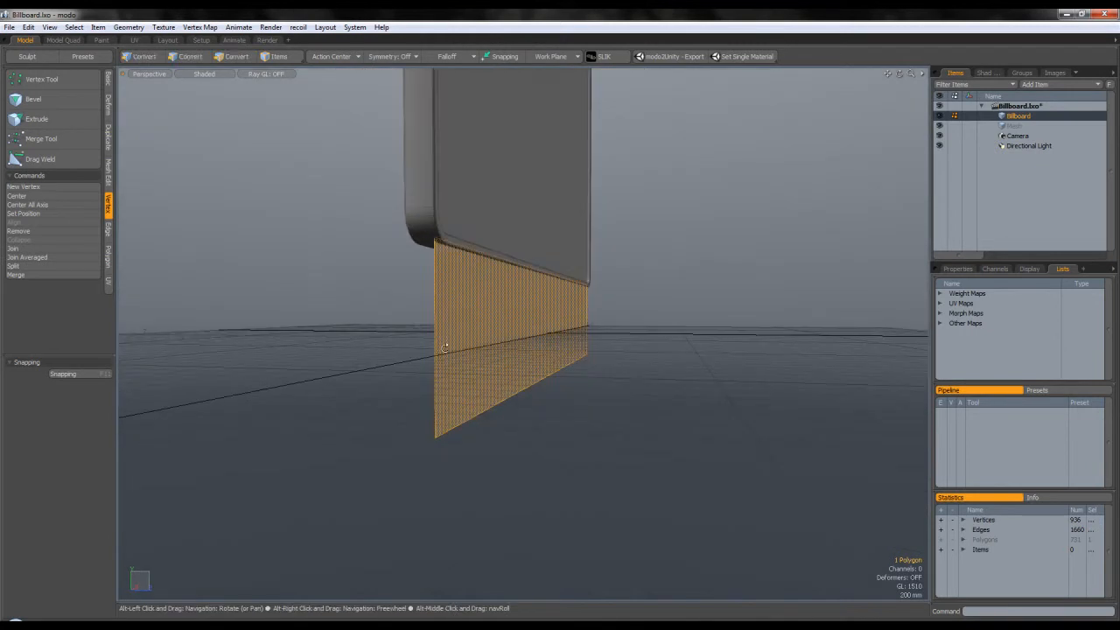
key(shift+h)
click(604, 305)
alt+drag(604, 305, 451, 364)
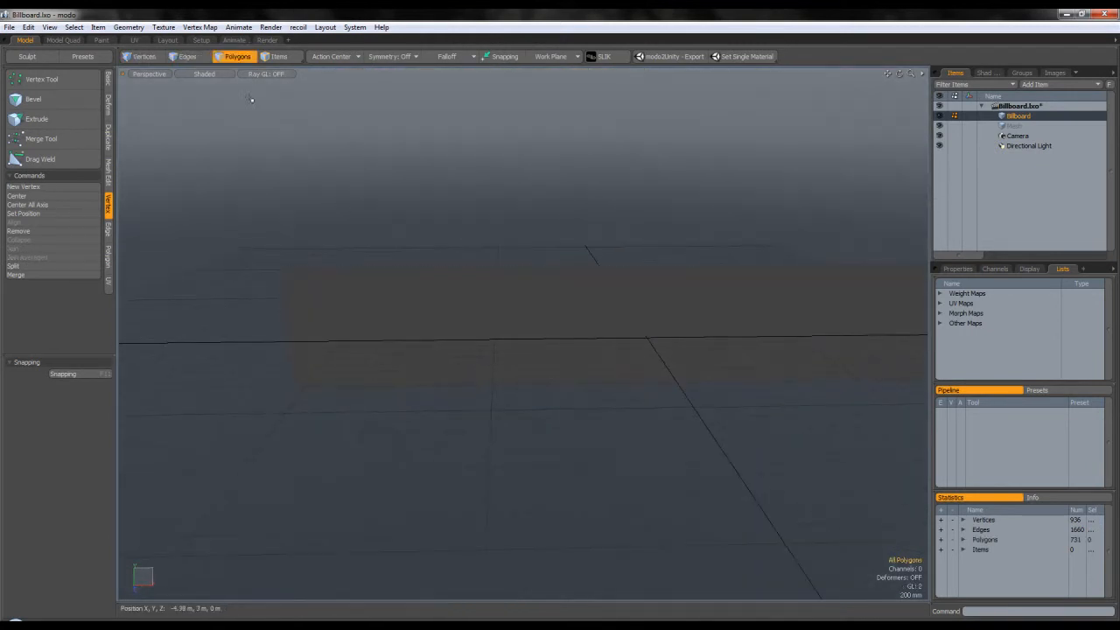
- Divide the isolated strip into 19 equal vertical sections with a uniform Loop Slice
drag(386, 207, 485, 426)
alt+shift+drag(585, 355, 453, 335)
scroll(484, 368, down, 2)
key(alt+c)
click(508, 372)
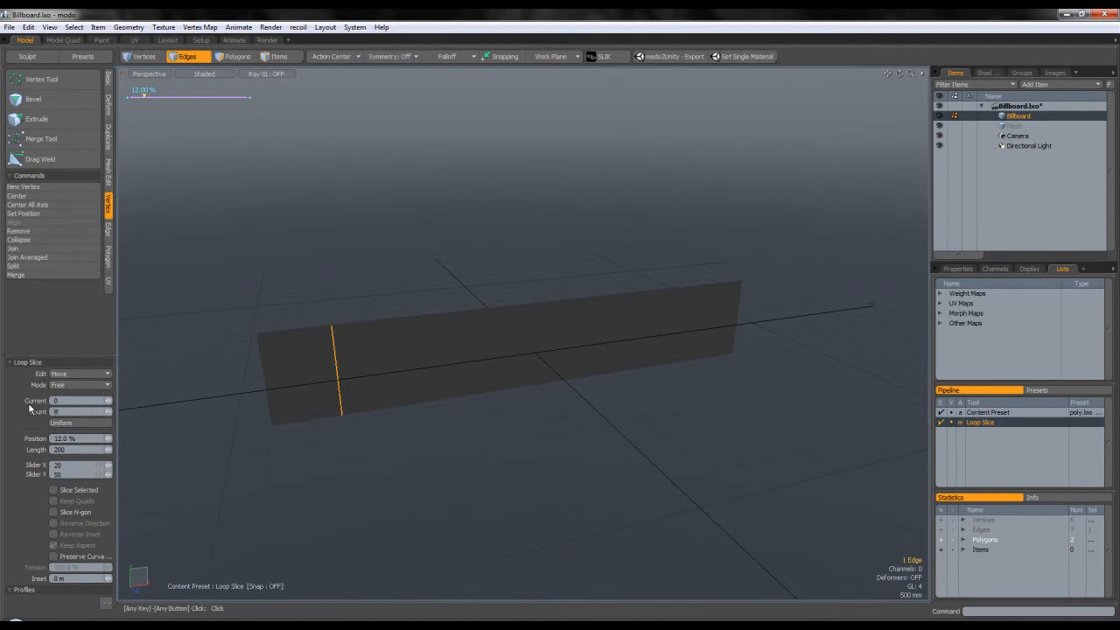
text(8)
key(Return)
text(16)
key(Return)
alt+drag(327, 349, 286, 333)
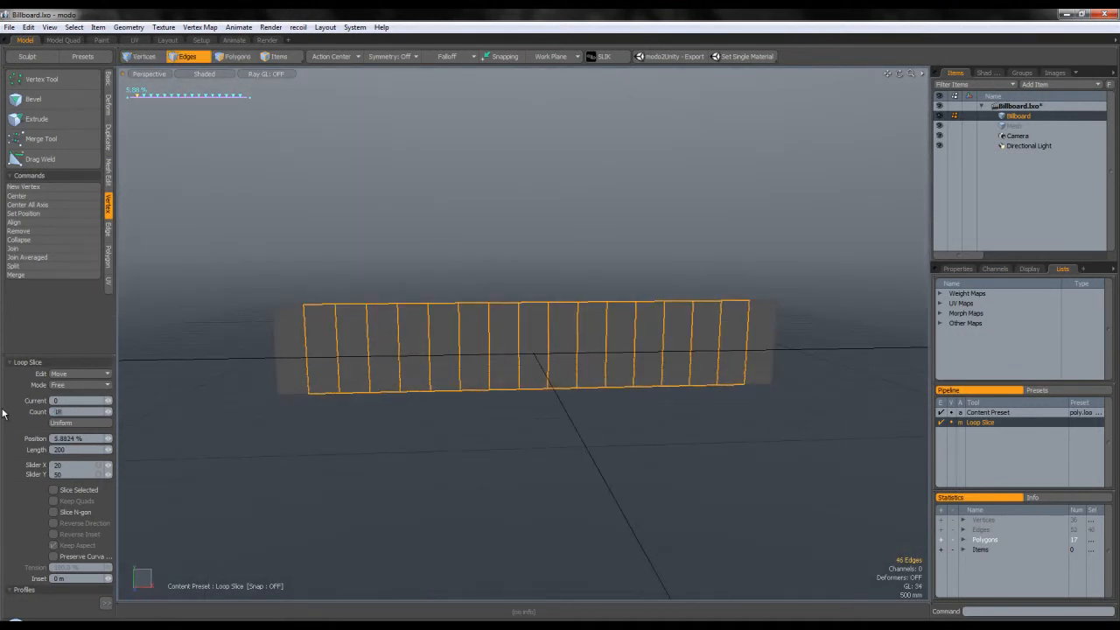
key(space)
- Select every second vertical section of the strip, leaving both end sections unselected
click(238, 57)
click(282, 223)
click(324, 335)
shift+click(378, 339)
key(Up)
key(Up)
key(Up)
key(Up)
key(Up)
key(Up)
key(Up)
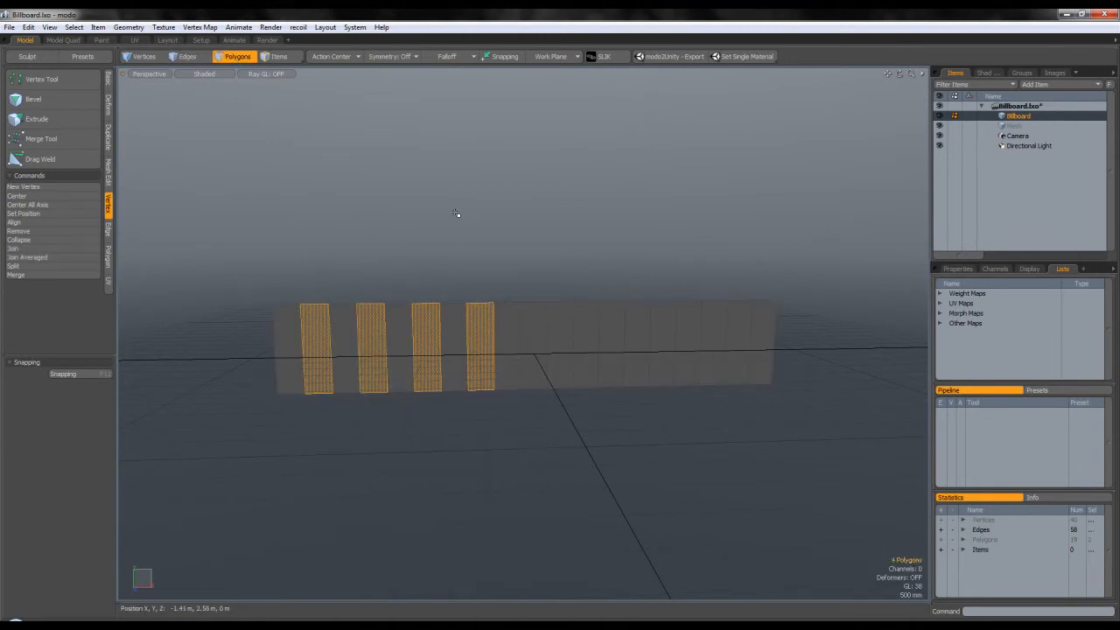
alt+drag(455, 215, 553, 320)
click(710, 365)
shift+click(632, 361)
key(Up)
key(Up)
key(Up)
key(Up)
key(Up)
key(Up)
key(Up)
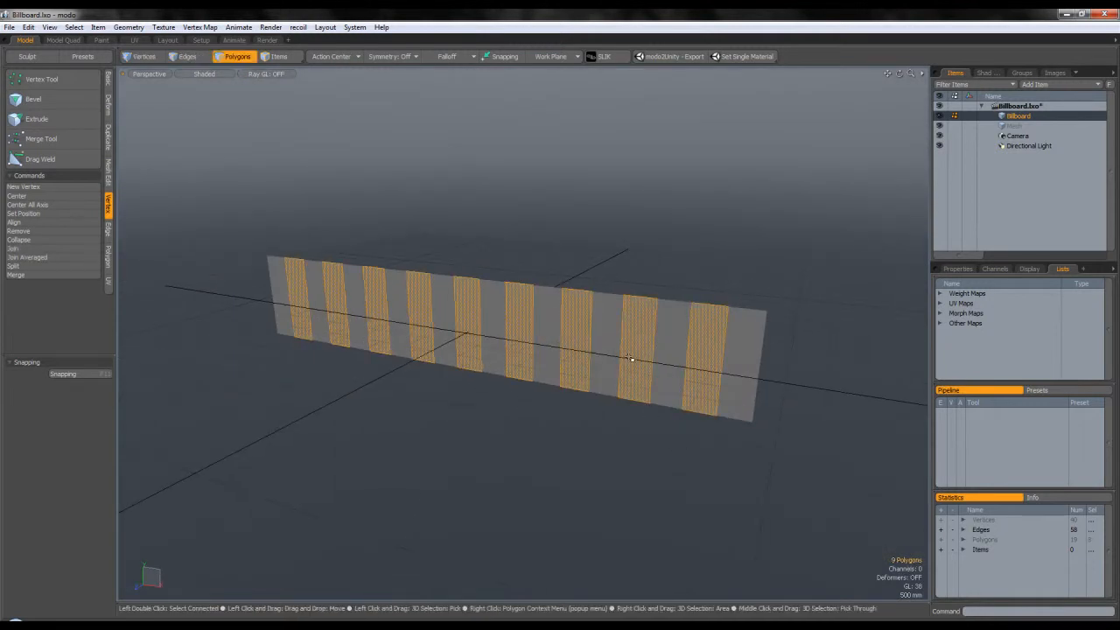
- Bevel the alternating sections with a shift of about 90 mm and no inset to form a corrugated profile
alt+drag(630, 358, 637, 362)
scroll(636, 361, up, 2)
key(b)
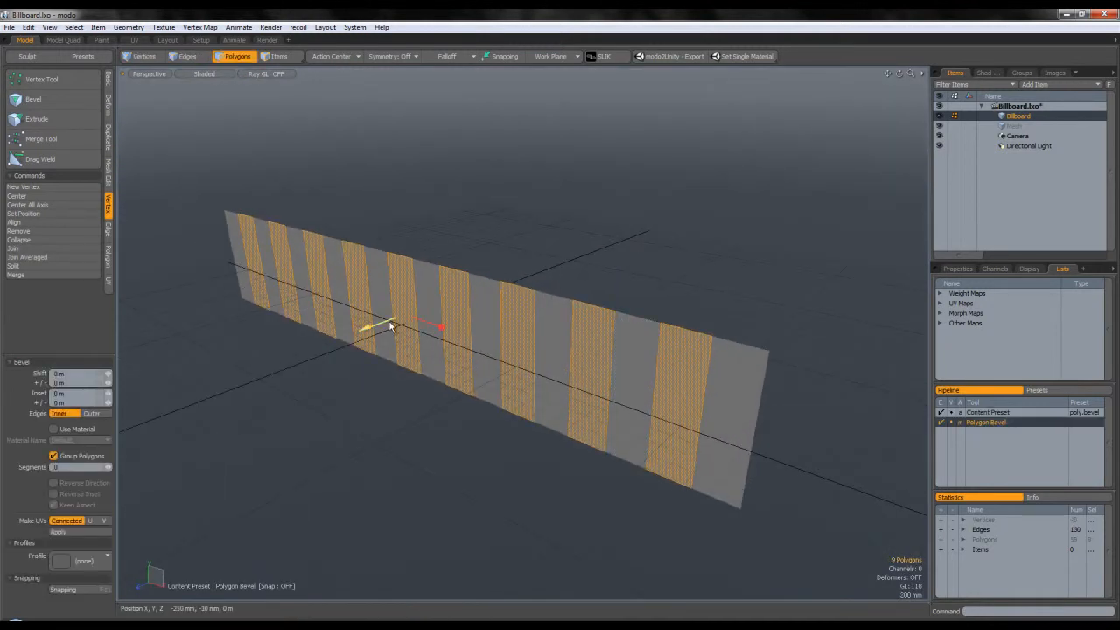
key(ctrl+z)
alt+drag(455, 327, 379, 309)
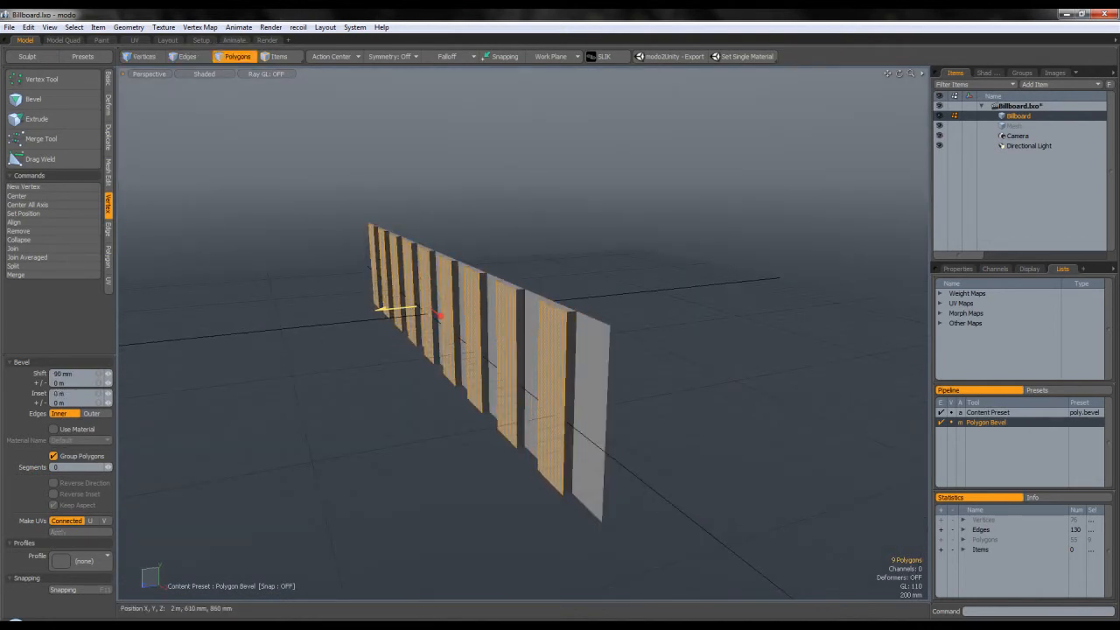
mouse_move(518, 345)
alt+mouse_down()
mouse_move(445, 327)
mouse_move(510, 332)
alt+mouse_up()
key(space)
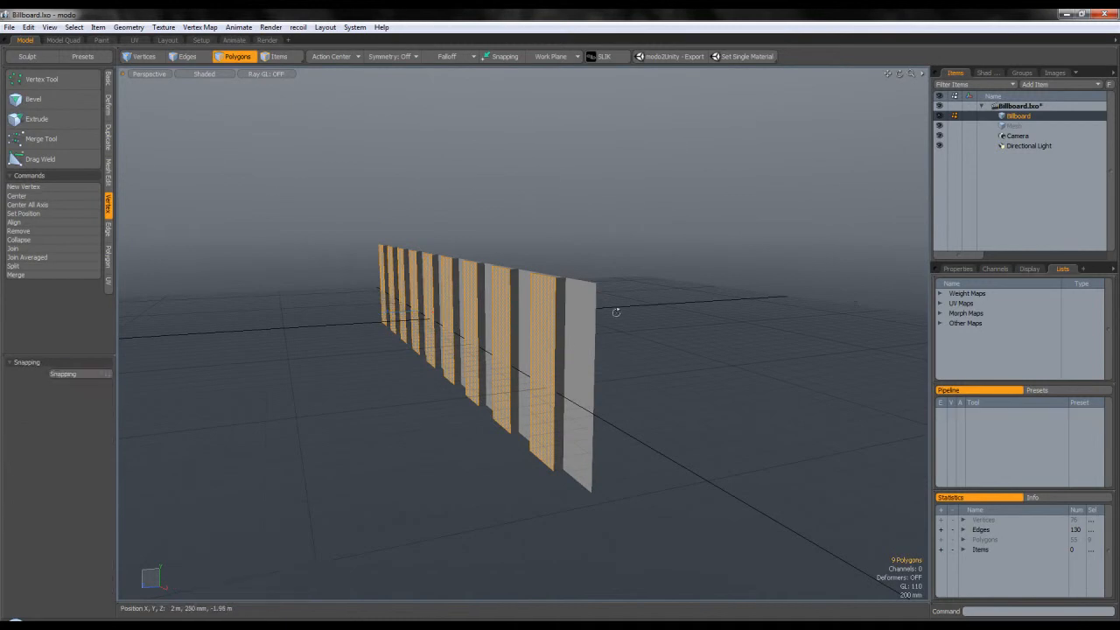
- Delete the small top and bottom faces created along the shifted sections
alt+drag(622, 314, 557, 303)
alt+drag(542, 170, 290, 288)
key(Delete)
- Thicken the whole corrugated strip into a solid sheet
double_click(555, 380)
click(109, 82)
key(Escape)
click(61, 269)
scroll(302, 282, up, 3)
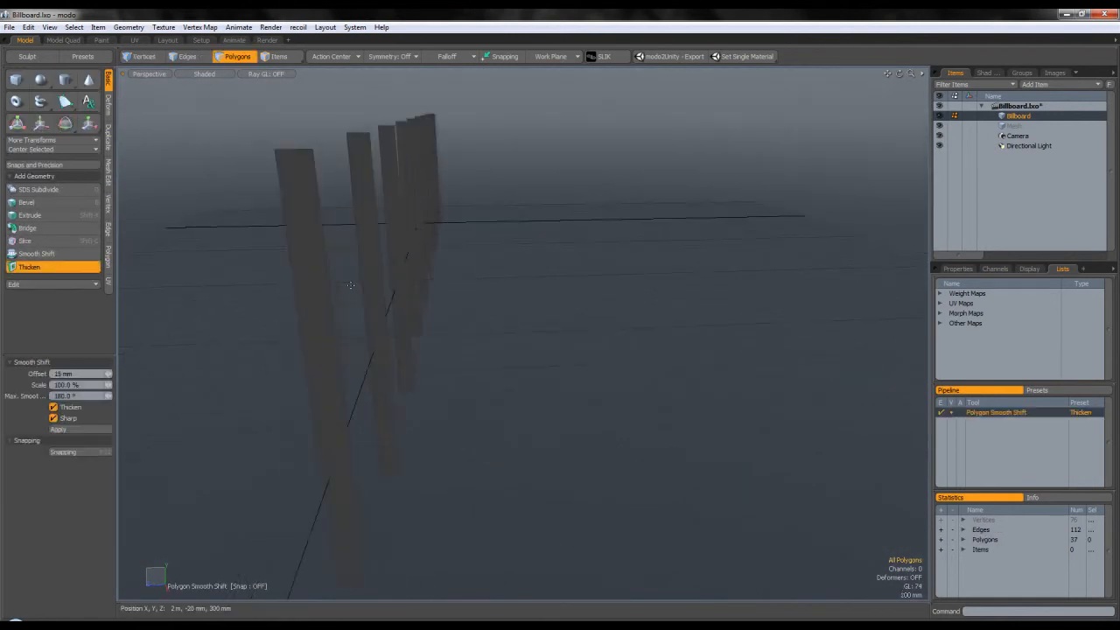
click(417, 210)
alt+drag(417, 203, 400, 165)
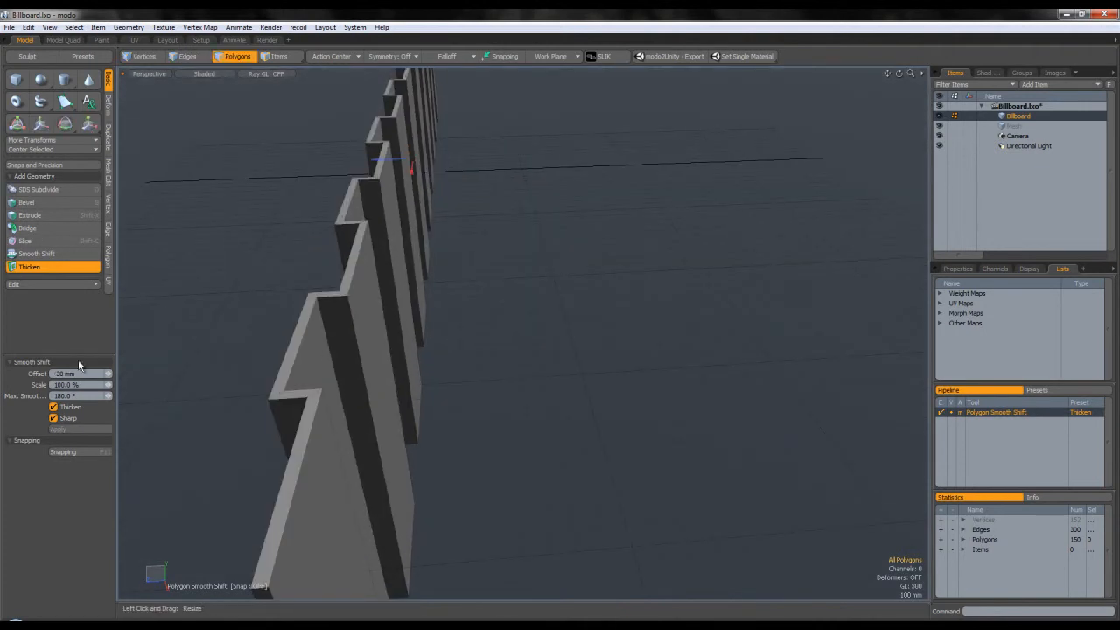
scroll(178, 339, down, 3)
alt+drag(178, 339, 151, 355)
key(Return)
key(space)
- Select all edges of the thickened strip and bevel them with an inset of about 26 mm at round level 2
alt+drag(283, 323, 561, 312)
scroll(395, 298, down, 5)
click(192, 57)
alt+drag(194, 123, 328, 175)
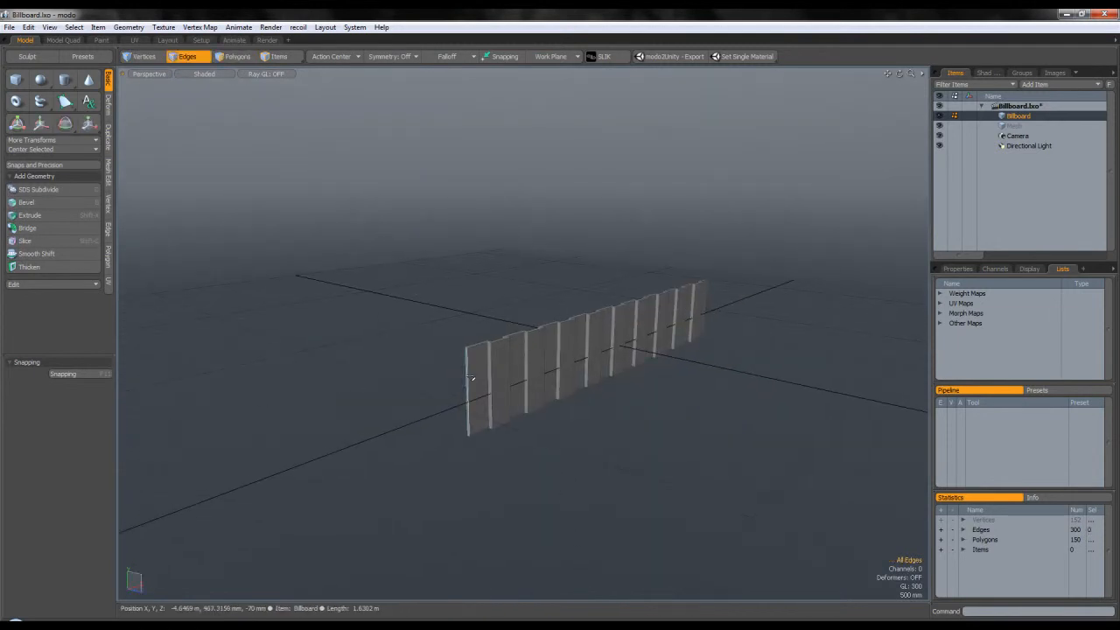
scroll(498, 352, up, 3)
double_click(493, 355)
alt+drag(493, 355, 416, 369)
scroll(493, 371, up, 2)
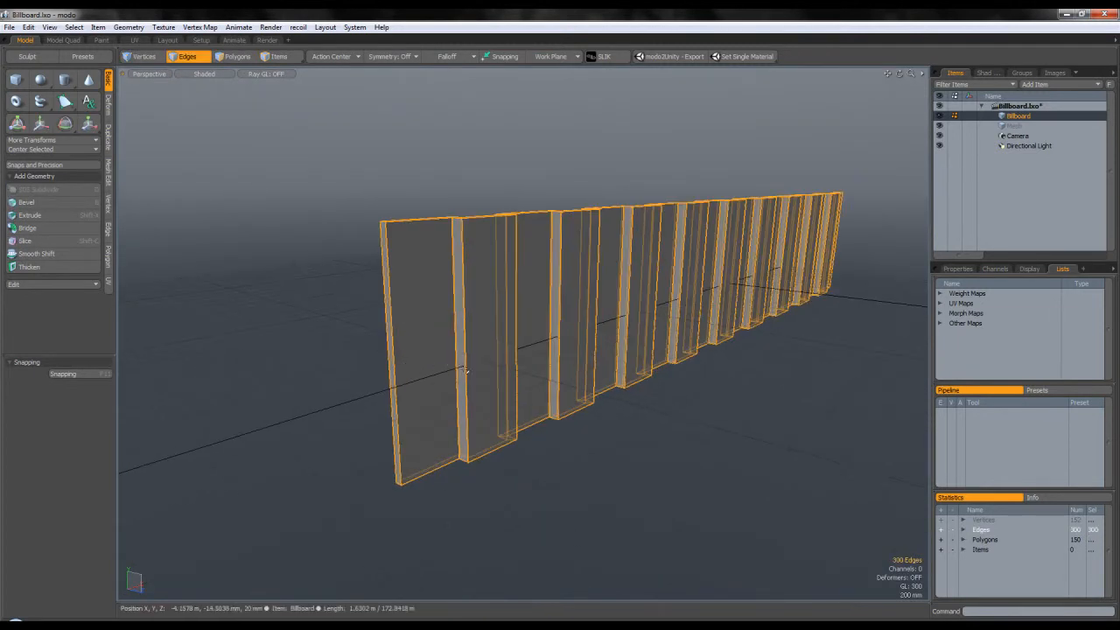
scroll(491, 366, up, 3)
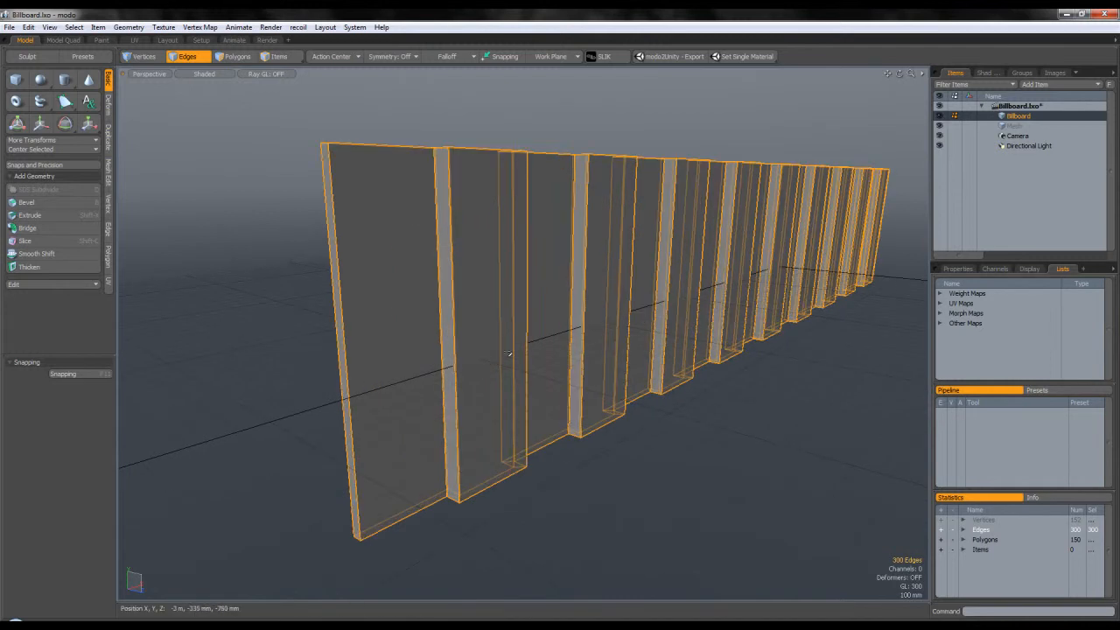
key(b)
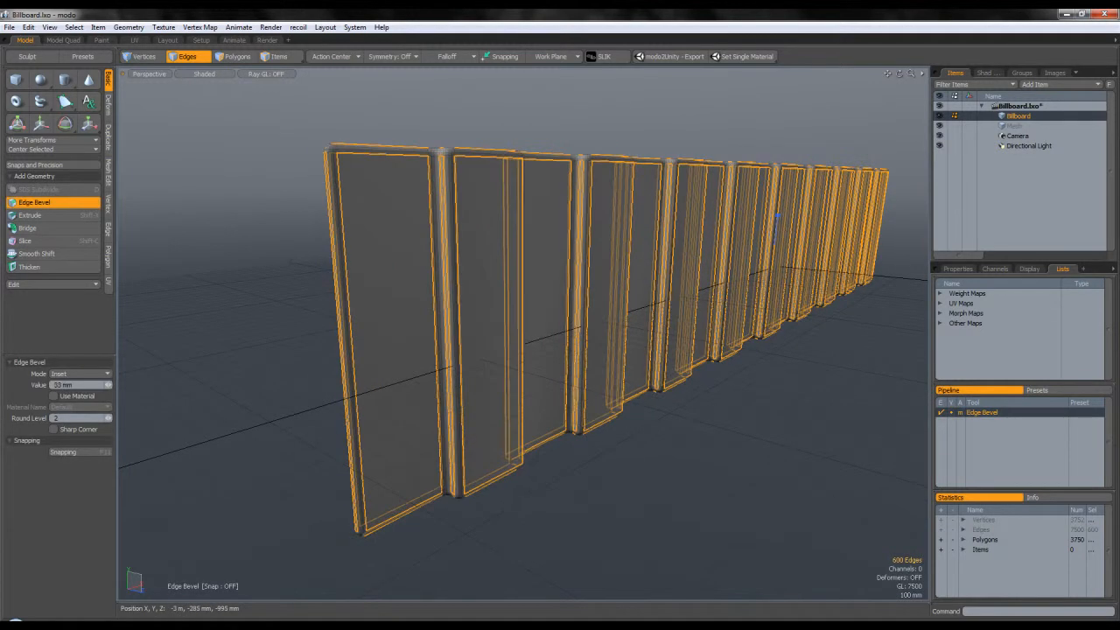
alt+drag(478, 339, 501, 358)
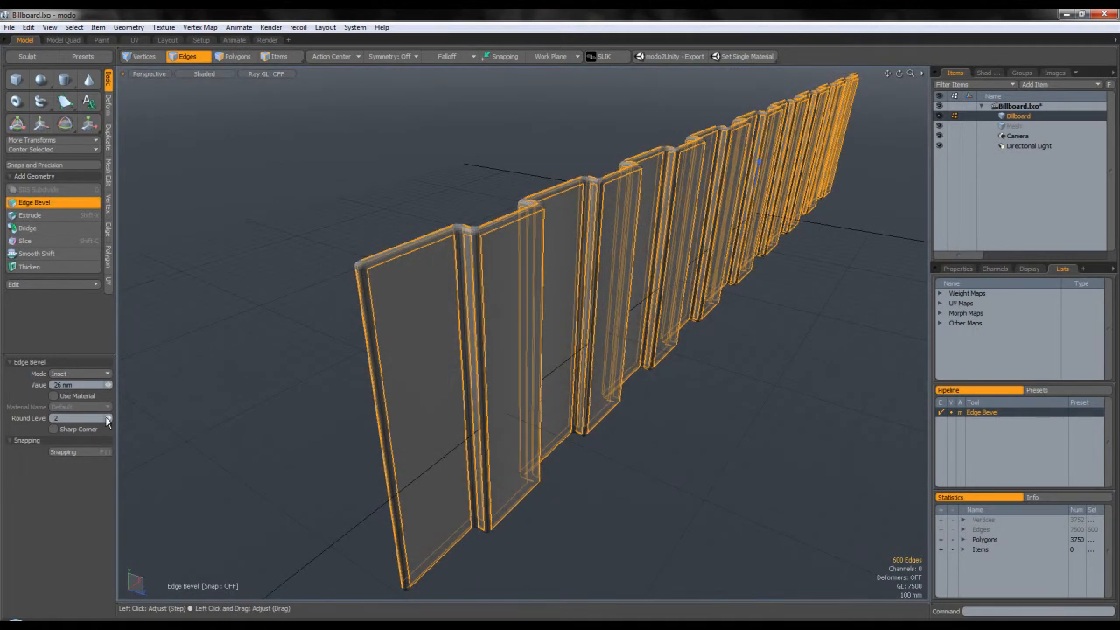
- Set the strip's edge bevel to round level 1 and reduce its inset to about 11.5 mm
click(107, 419)
alt+drag(428, 350, 423, 347)
scroll(490, 240, up, 3)
drag(490, 241, 455, 240)
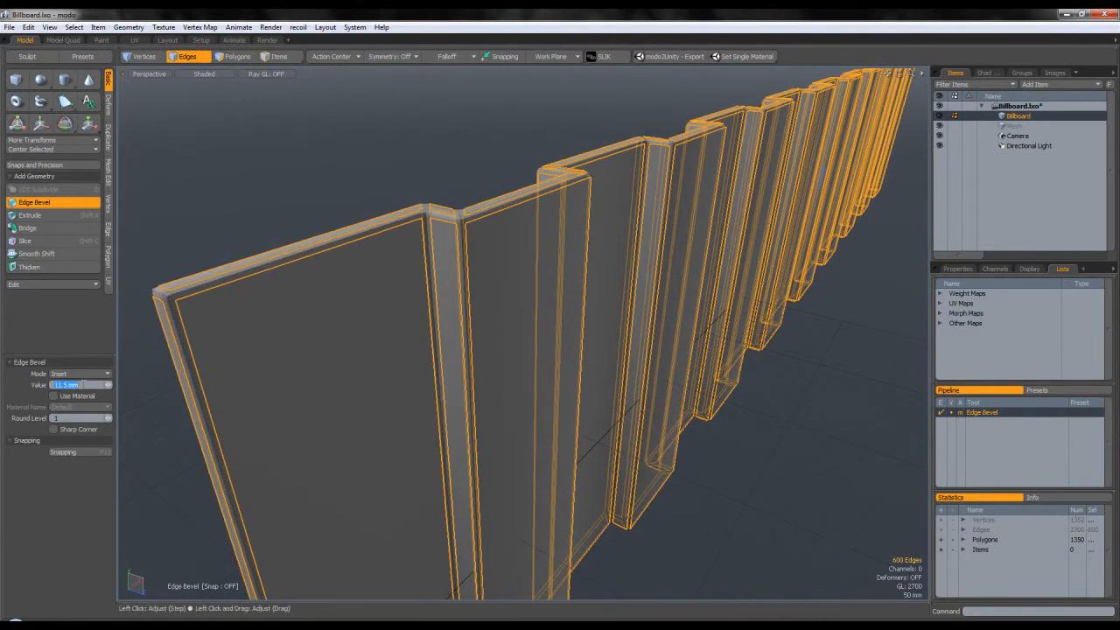
key(q)
click(502, 130)
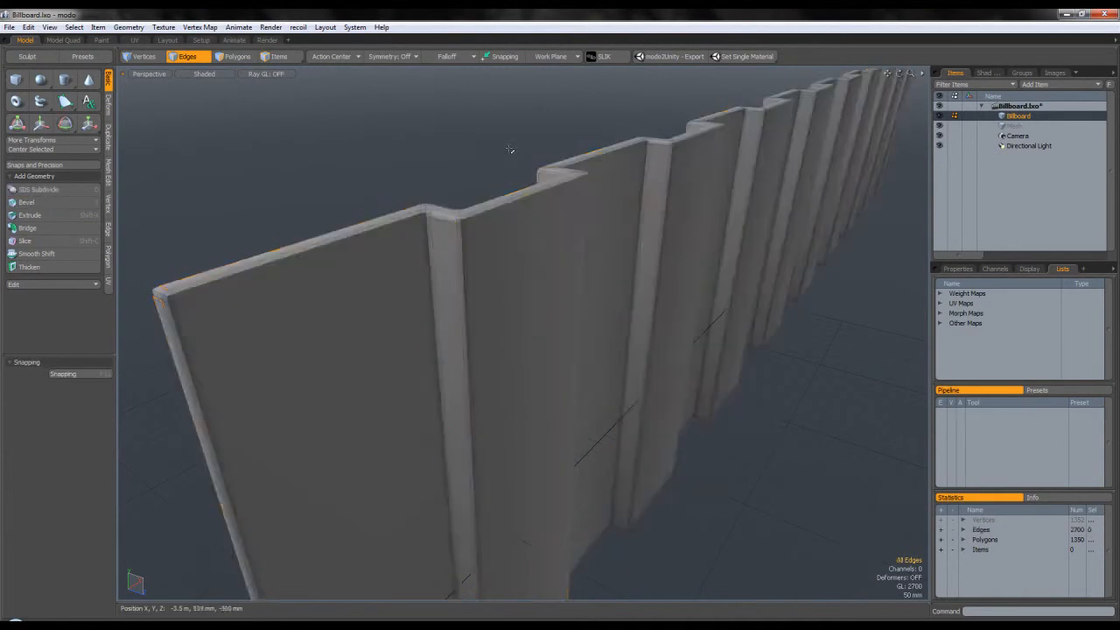
- Unhide the billboard panel above the corrugated strip
scroll(516, 158, down, 10)
alt+drag(525, 170, 613, 236)
key(u)
alt+shift+drag(234, 175, 272, 142)
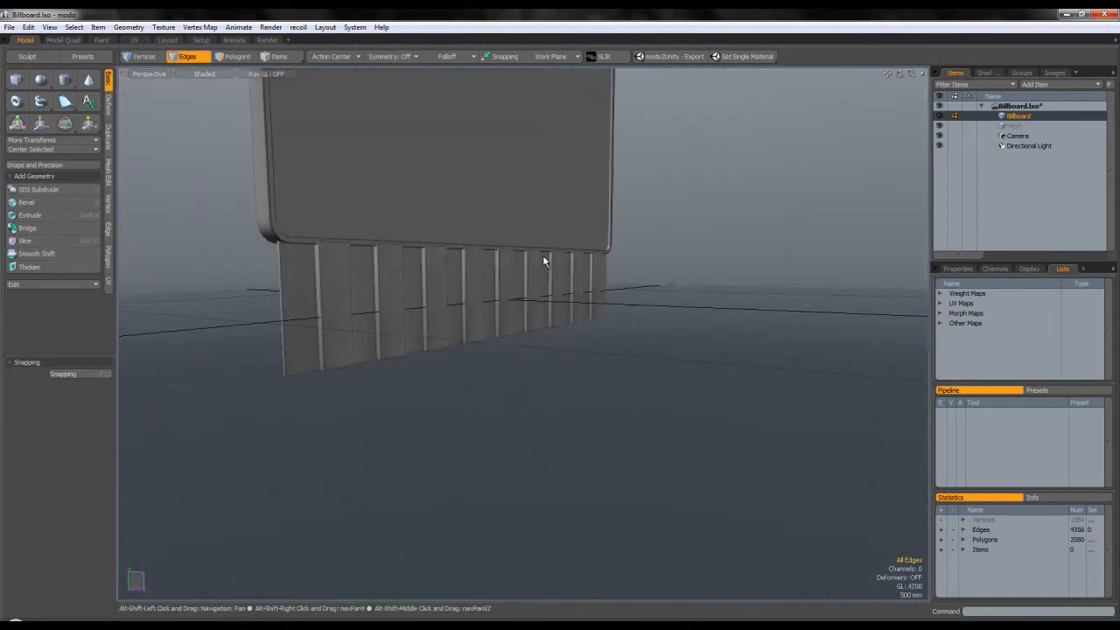
- Select the whole corrugated strip and move it down about 45 mm so it sits below the panel's lower edge
key(3)
scroll(335, 275, up, 5)
double_click(335, 275)
alt+drag(335, 275, 409, 282)
scroll(375, 259, up, 3)
key(y)
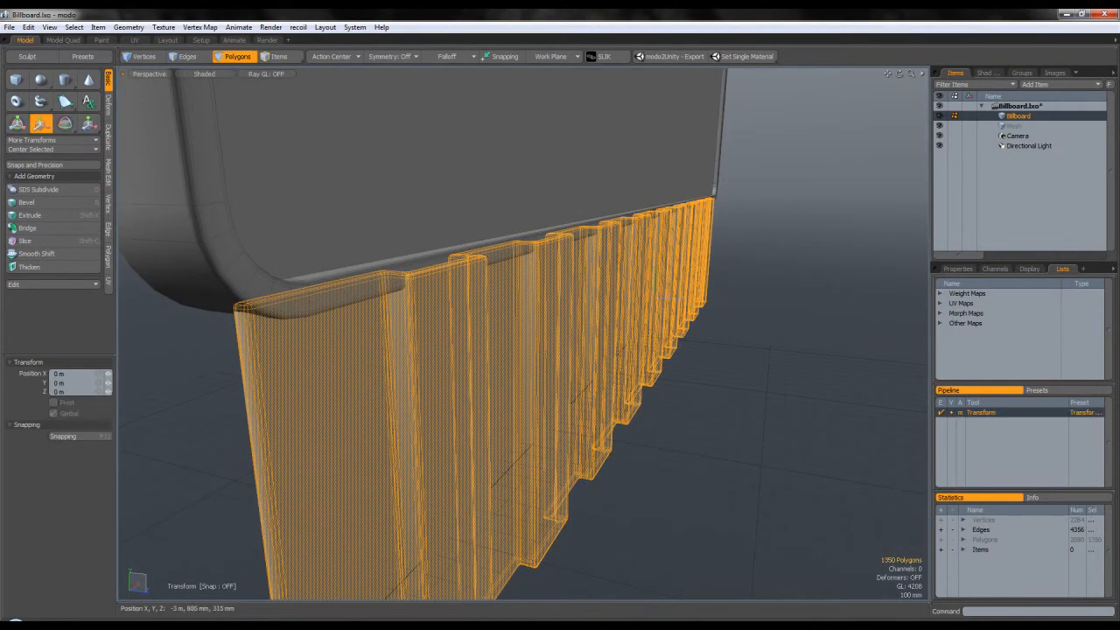
drag(657, 275, 675, 254)
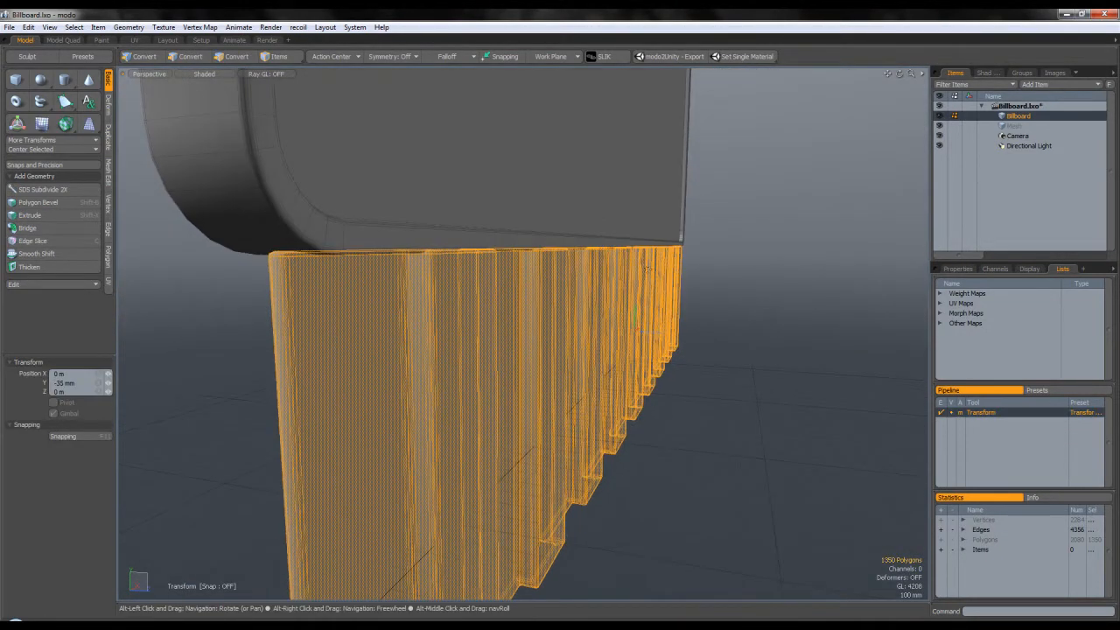
drag(638, 304, 638, 306)
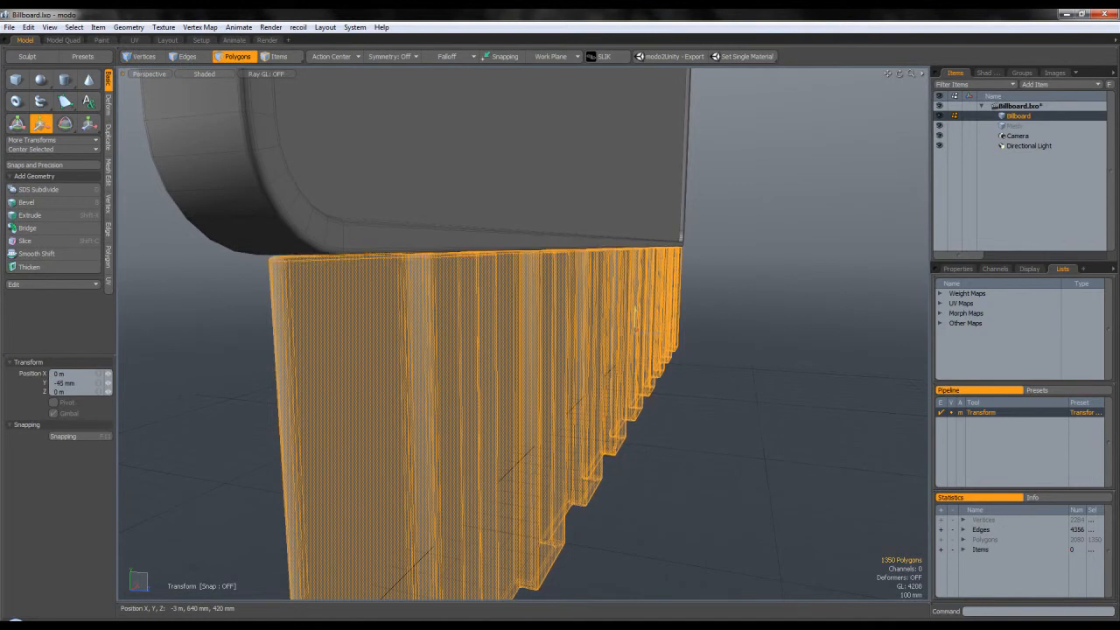
key(space)
click(759, 295)
- Shift the corrugated strip slightly in depth to align it beneath the panel
alt+drag(759, 295, 663, 278)
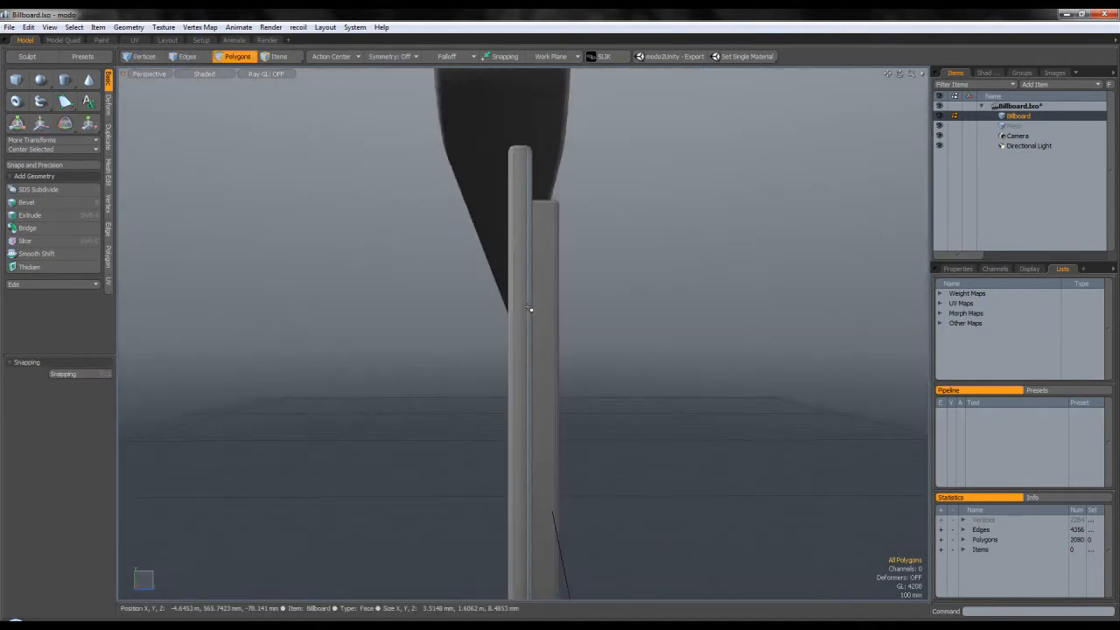
double_click(547, 308)
key(y)
drag(548, 380, 542, 380)
key(space)
click(603, 376)
alt+drag(600, 297, 420, 320)
scroll(526, 273, down, 6)
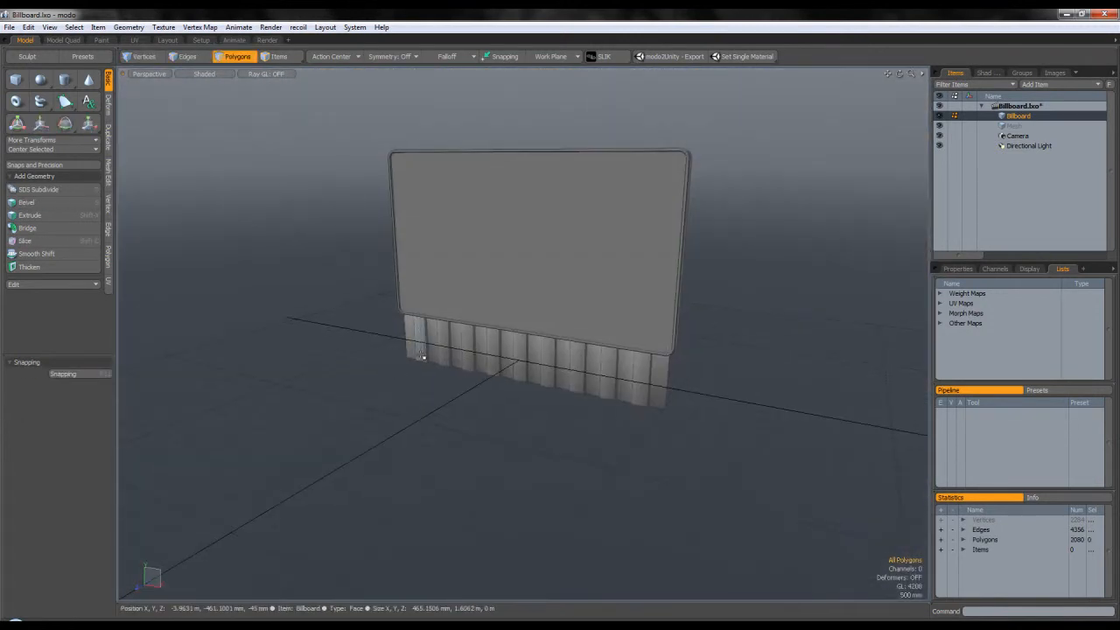
- Select the corrugated strip's bottom vertices and move them up to shorten the strip toward ground level
alt+drag(492, 340, 443, 254)
click(153, 56)
alt+drag(343, 399, 333, 398)
mouse_move(333, 399)
right_down()
mouse_move(854, 381)
mouse_move(472, 398)
right_up()
key(y)
drag(472, 398, 586, 438)
key(q)
click(495, 412)
- Rotate the whole billboard a few degrees around the vertical axis
click(236, 57)
alt+drag(276, 92, 470, 273)
key(w)
key(q)
click(478, 270)
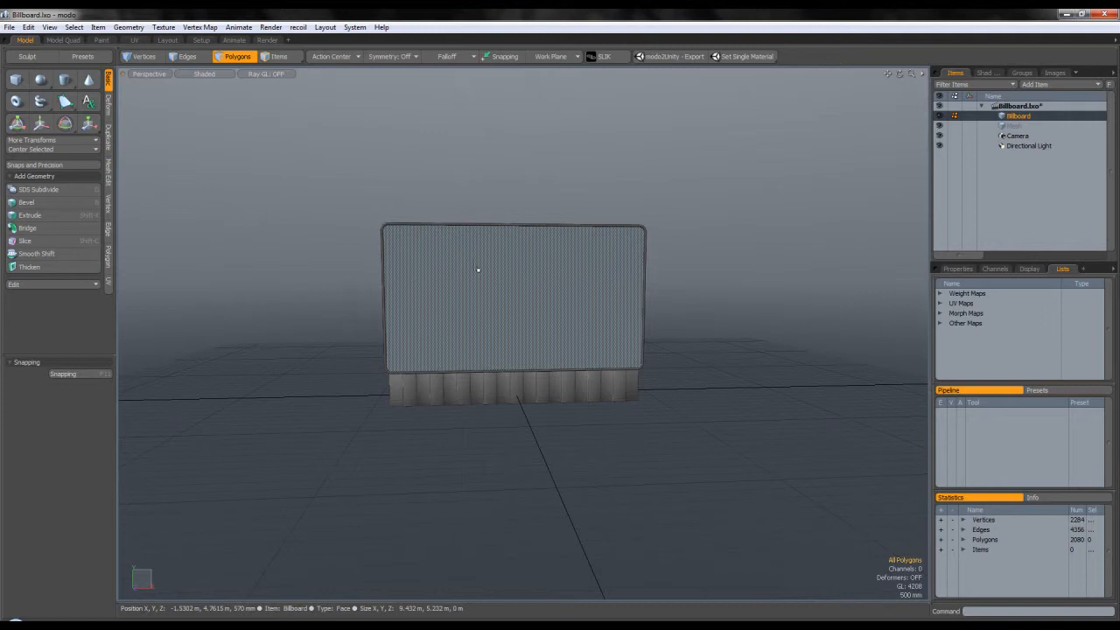
alt+drag(475, 266, 505, 360)
key(e)
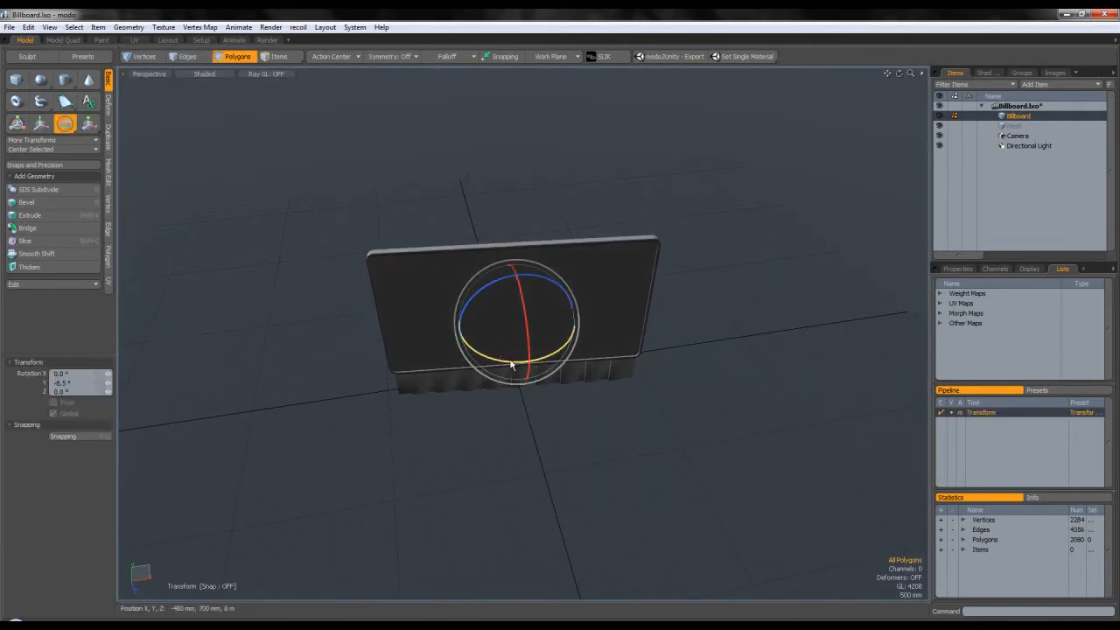
key(q)
- Move the angled billboard slightly forward along Z so it sits clear of the central axis
alt+drag(470, 408, 536, 363)
key(3)
key(e)
alt+drag(245, 353, 258, 395)
alt+drag(285, 333, 440, 345)
key(w)
key(ctrl+space)
click(441, 307)
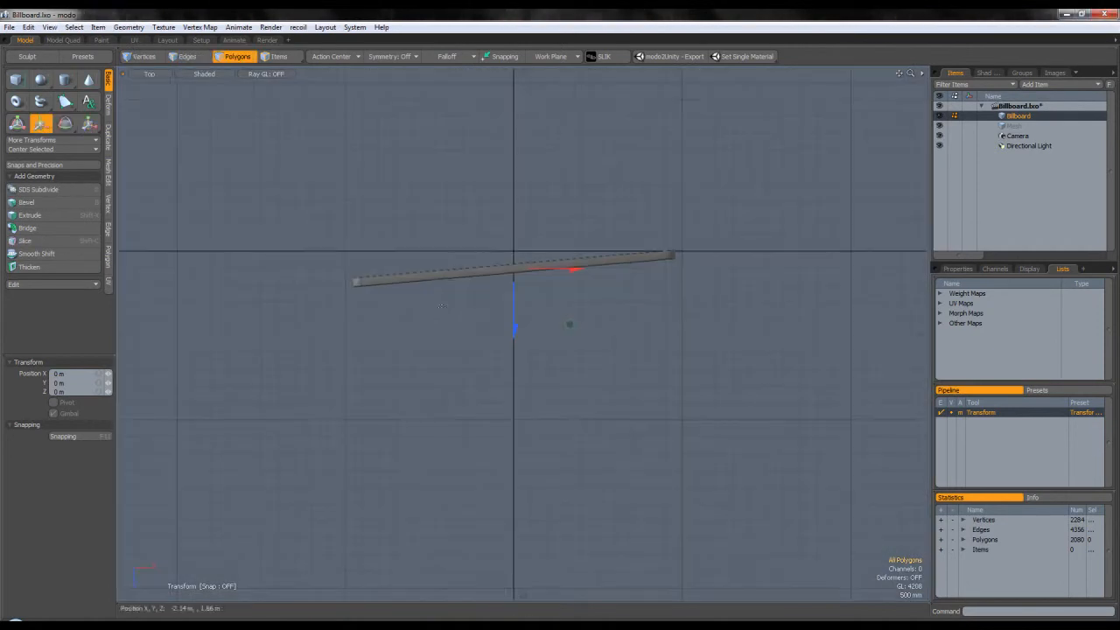
drag(507, 328, 508, 343)
key(space)
- Try to create a mirrored instance of the billboard with the Instance Mirror tool, using the Z axis
alt+shift+drag(484, 165, 488, 197)
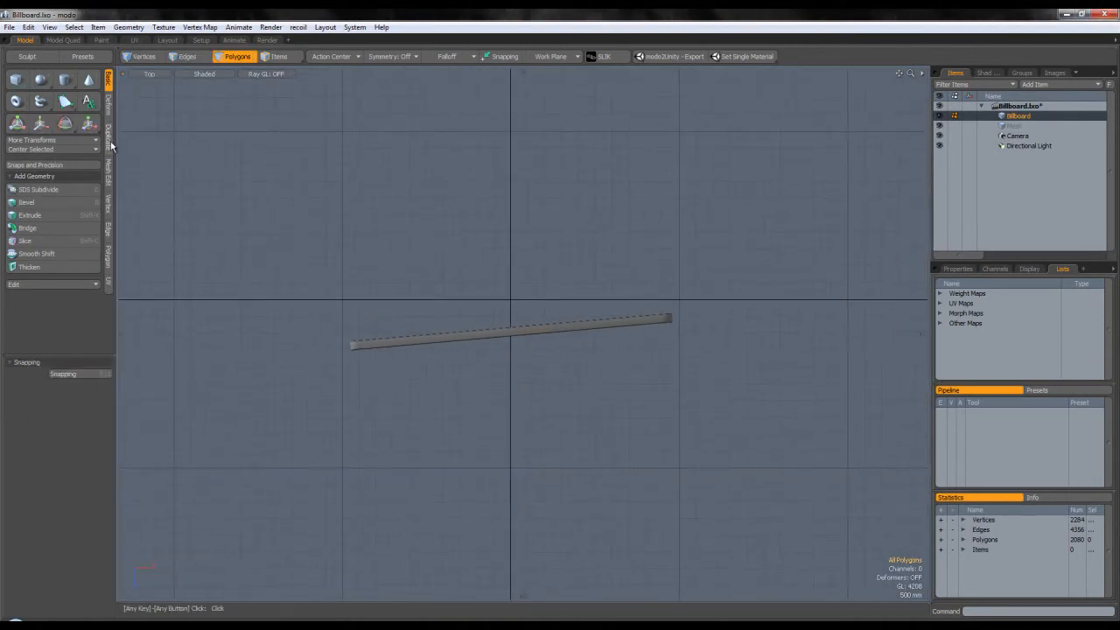
click(109, 144)
ctrl+click(27, 89)
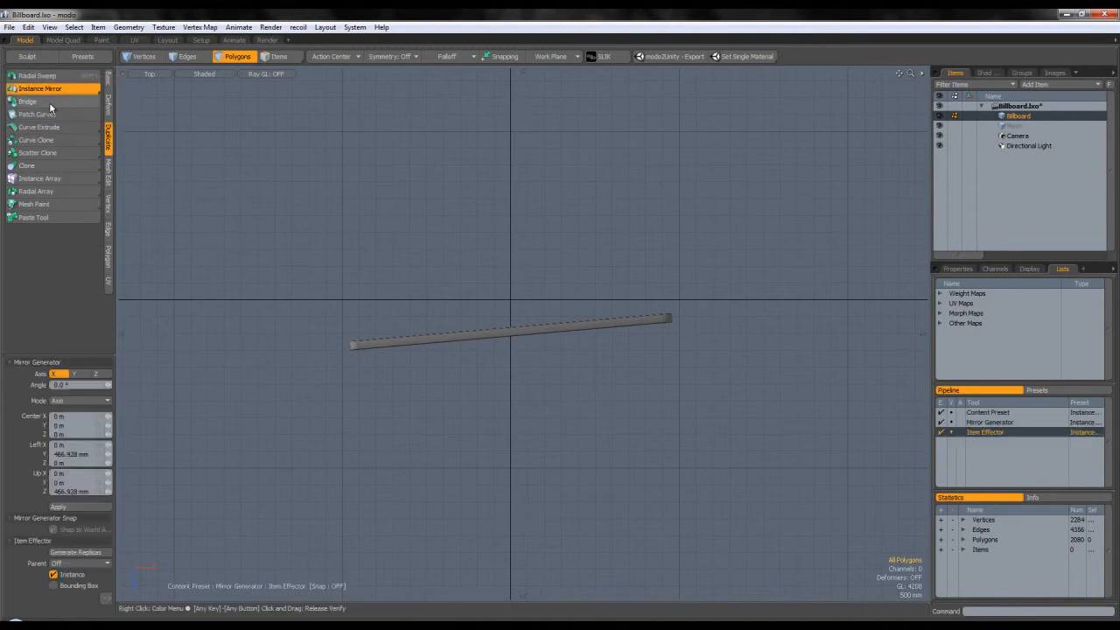
click(506, 299)
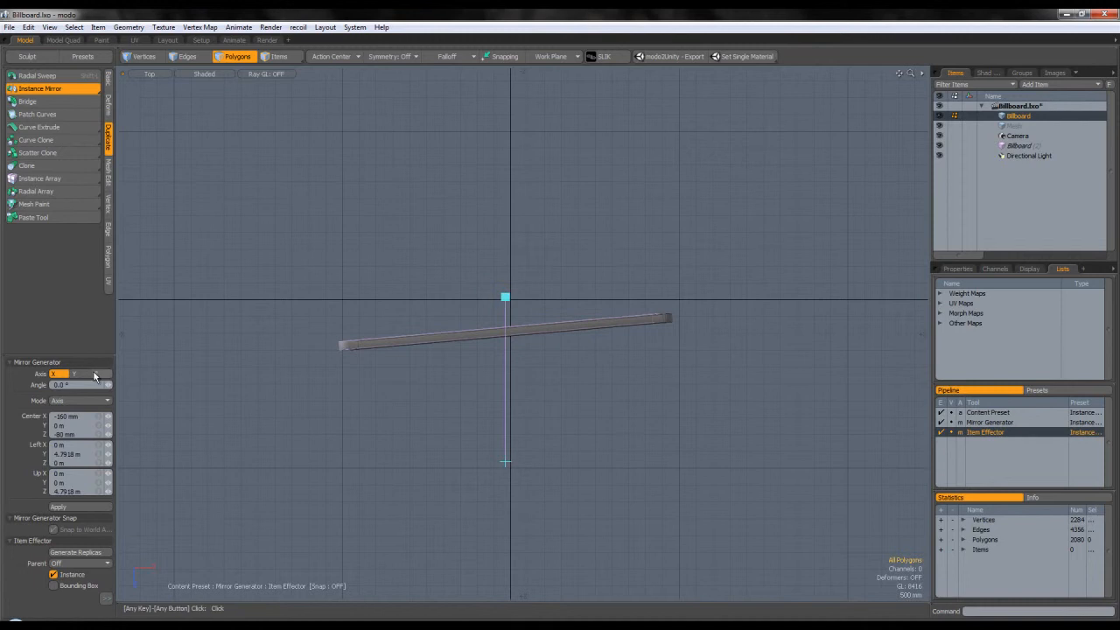
click(95, 373)
key(q)
key(ctrl+z)
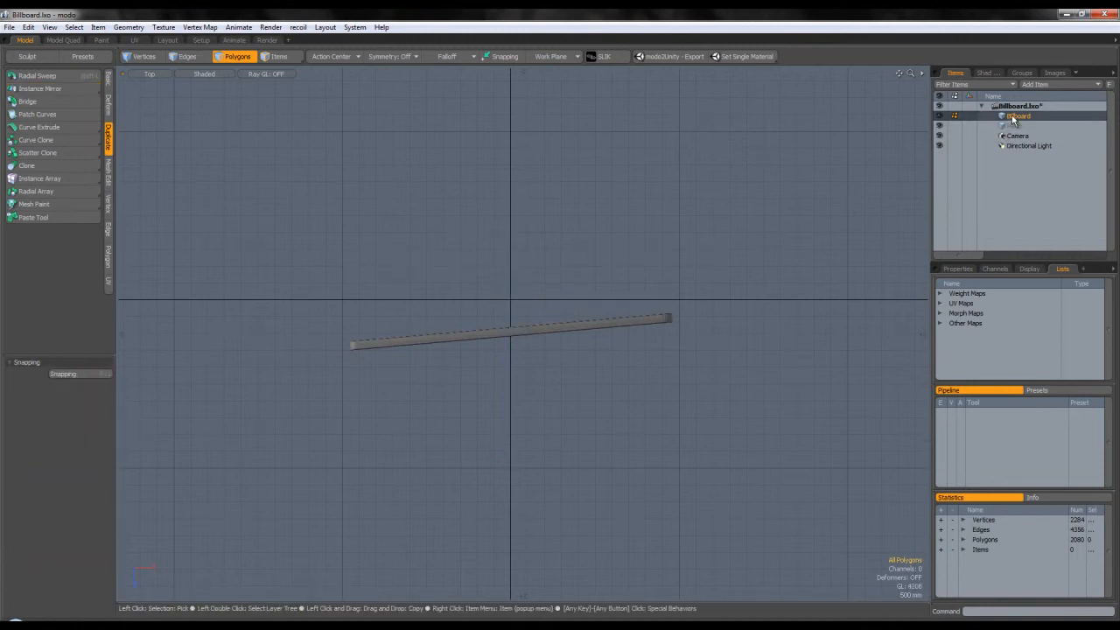
- Create an instance of the Billboard item and move it back behind the original
right_click(1012, 118)
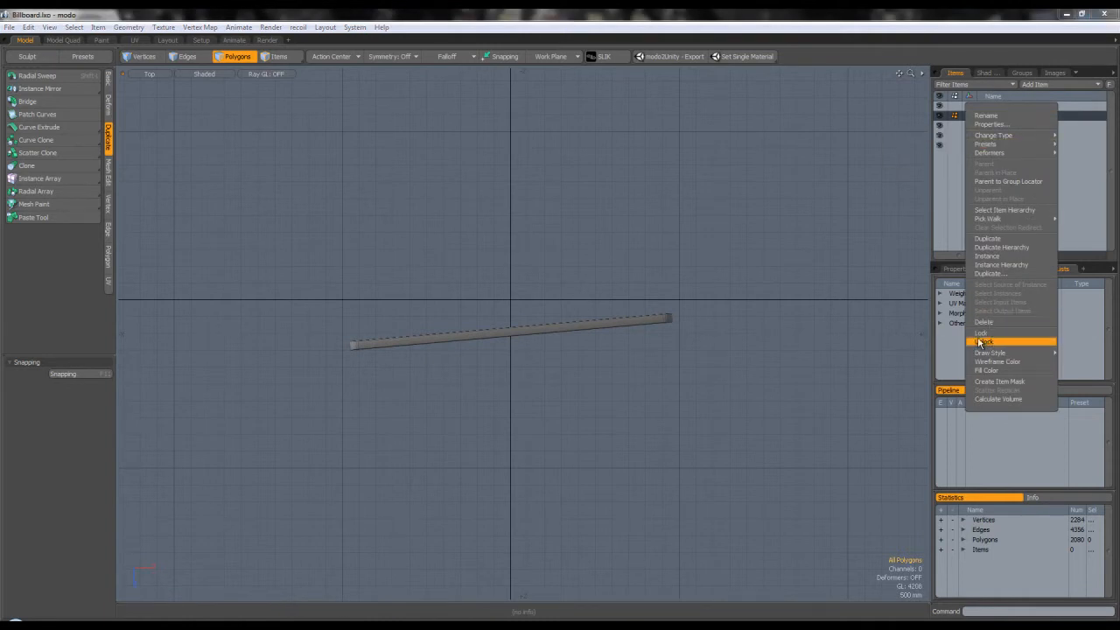
click(987, 255)
drag(515, 322, 528, 223)
- Rotate the billboard instance by -5° around the Y axis
key(ctrl+space)
click(531, 289)
key(e)
drag(496, 427, 485, 428)
text(-)
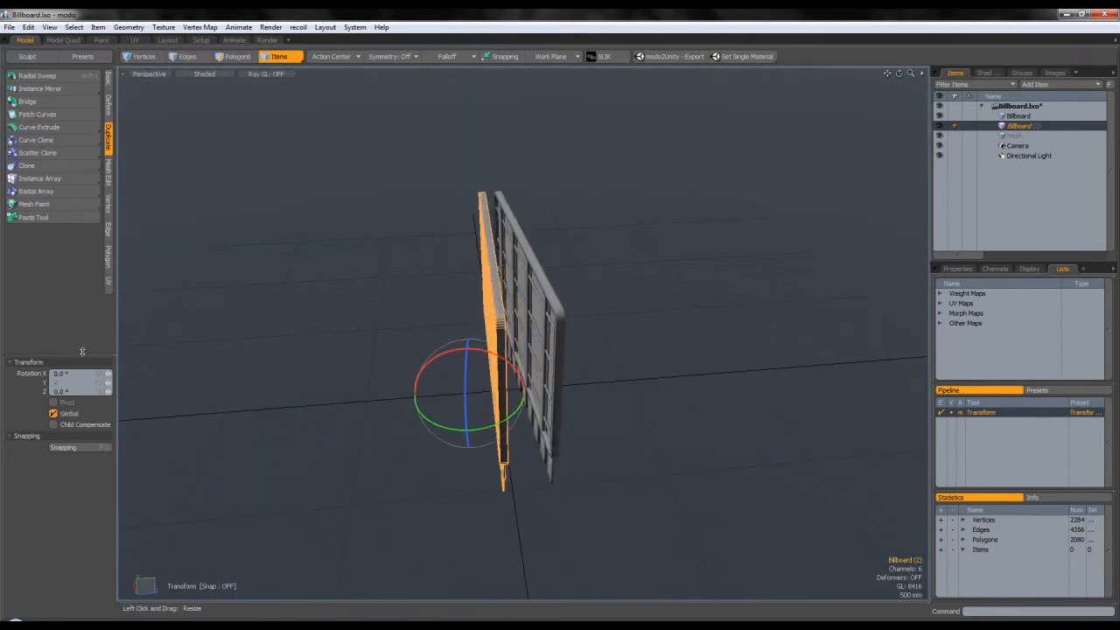
text(5)
key(Return)
key(space)
- Turn the billboard instance 180° around the Y axis so it faces the opposite way
alt+drag(220, 304, 379, 333)
text(e)
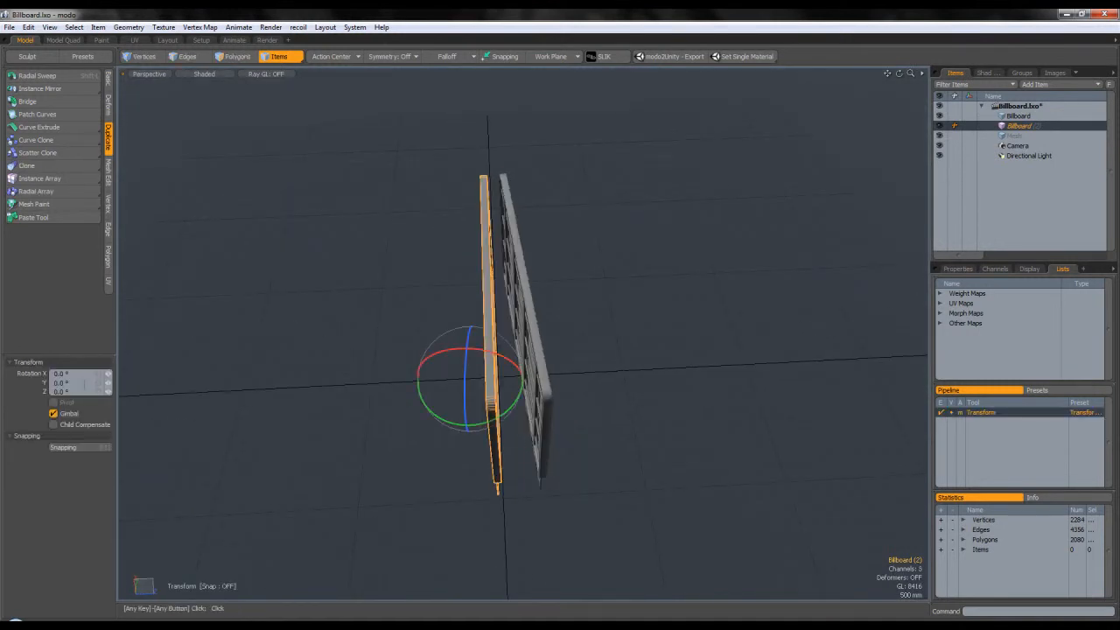
text(180)
key(Return)
alt+drag(306, 288, 339, 245)
key(space)
- Rotate the billboard instance a further -5° around the Y axis to mirror the original's angle
key(e)
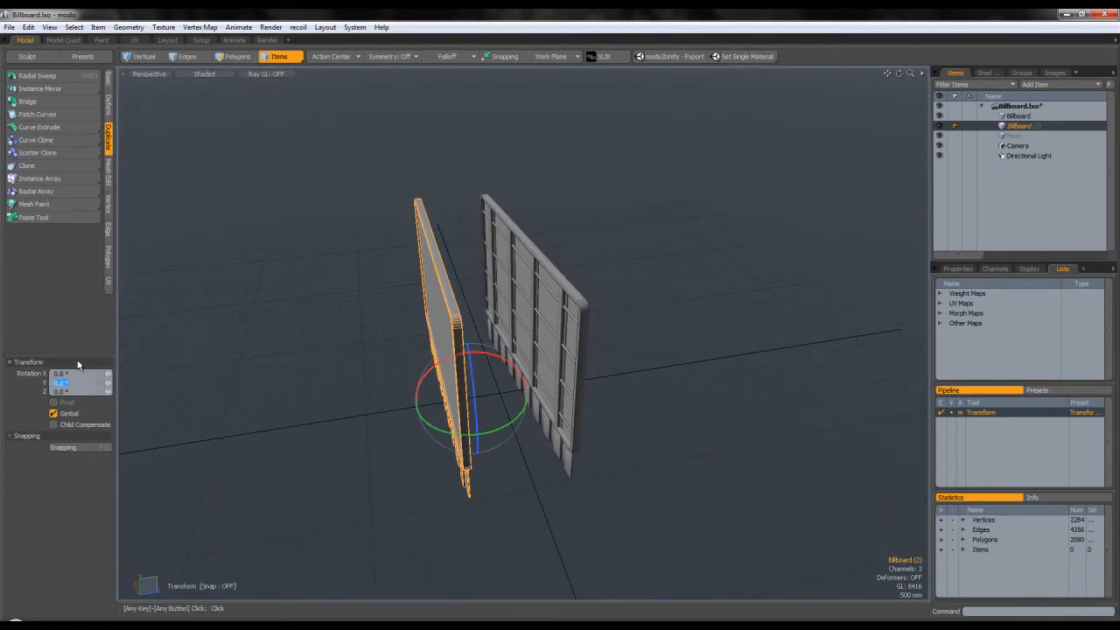
key(Return)
click(60, 382)
text(-5)
key(Return)
key(q)
- Set the action center to Automatic and move the instance about -160 mm in X and 1.12 m in Z, closer to the original
key(ctrl+space)
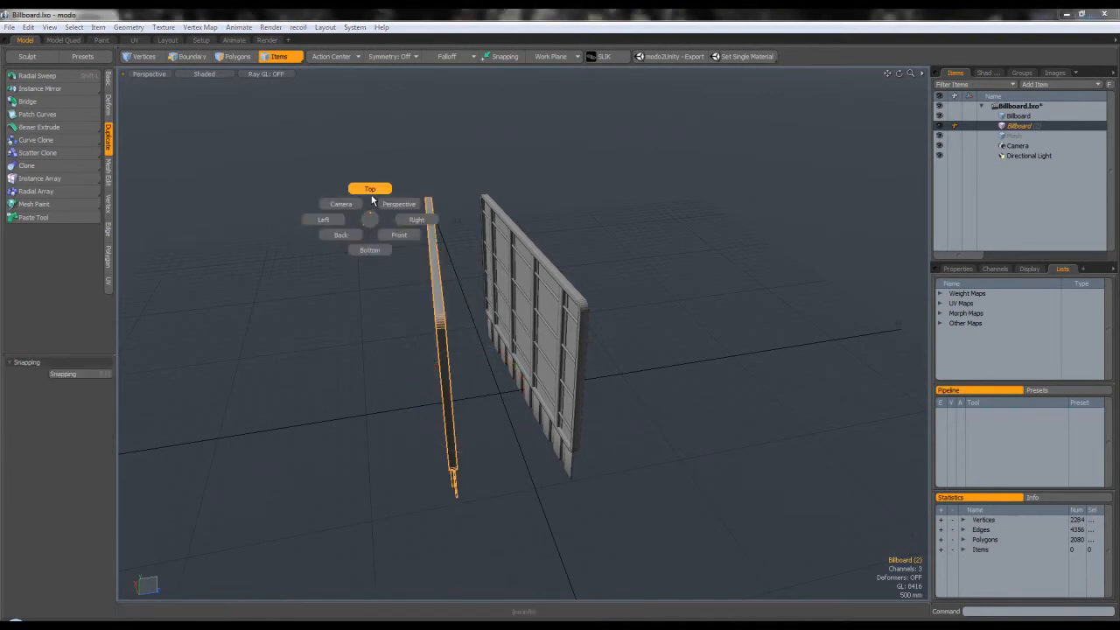
click(372, 190)
alt+shift+drag(448, 264, 423, 247)
key(w)
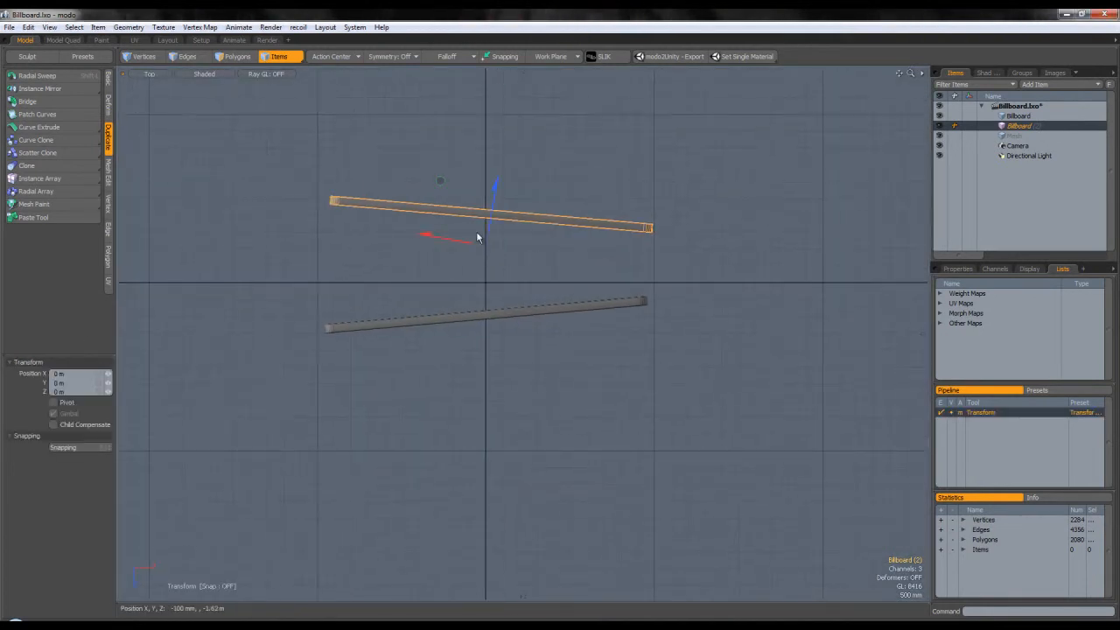
click(344, 56)
click(331, 82)
drag(487, 270, 487, 308)
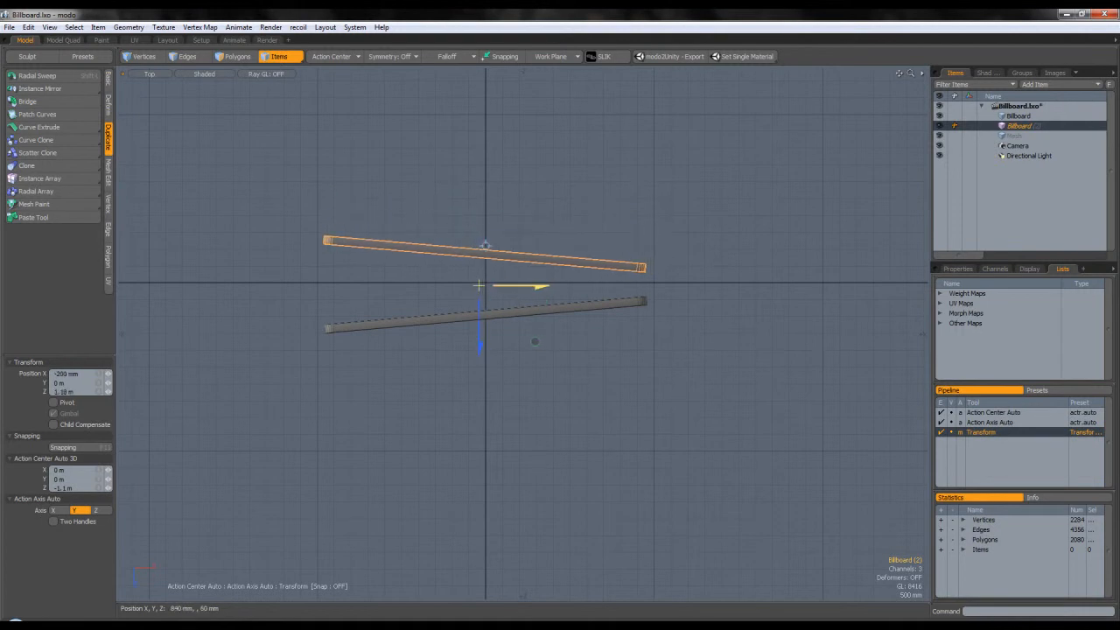
drag(484, 315, 482, 312)
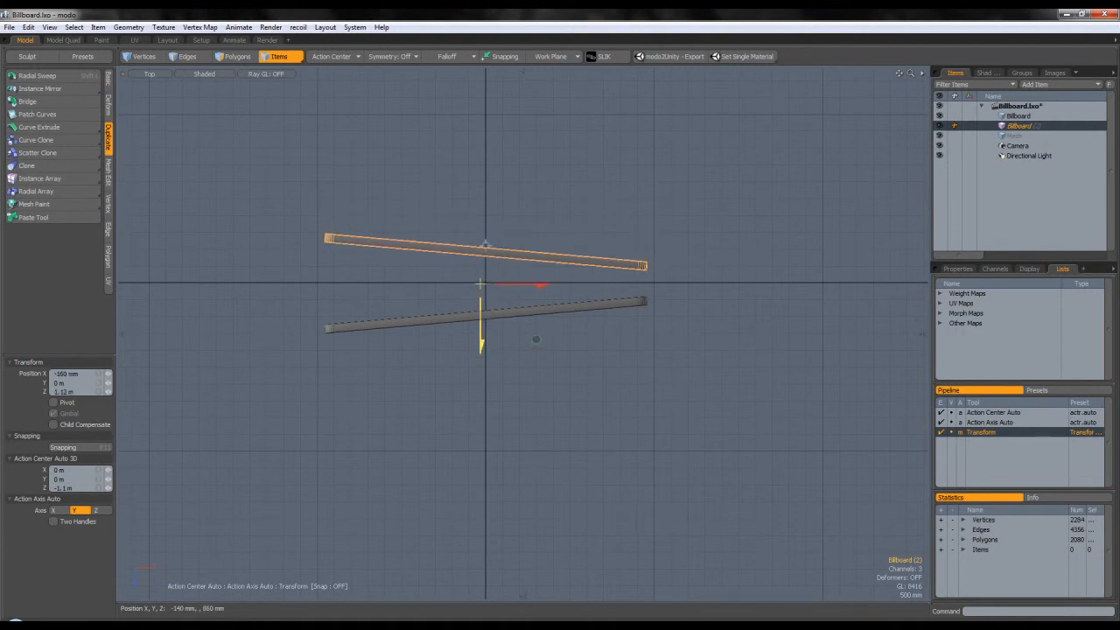
key(space)
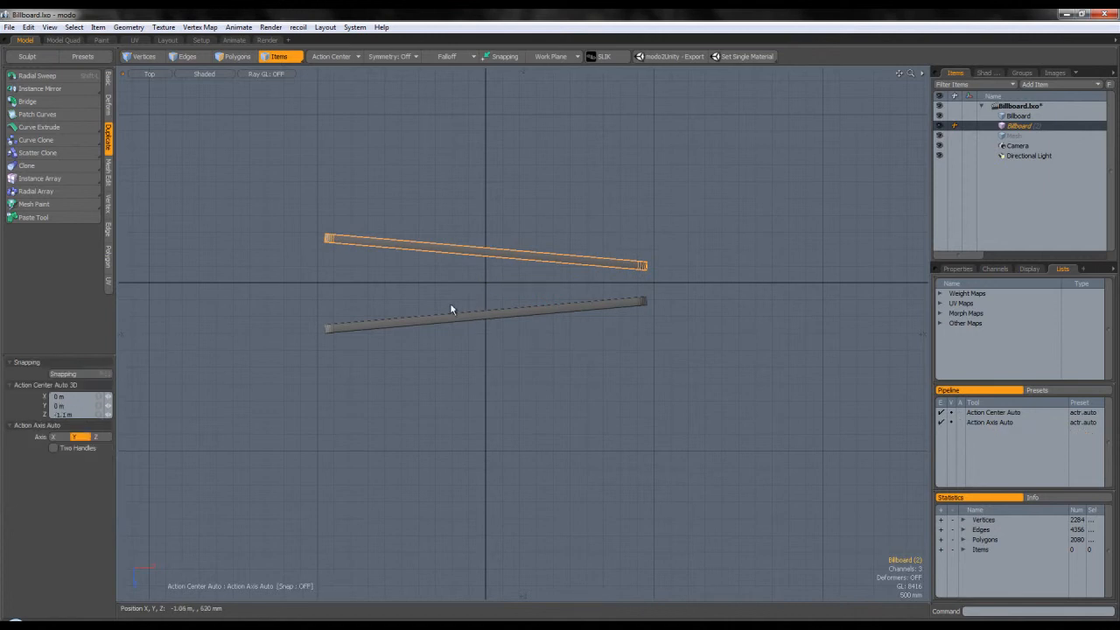
- In the empty mesh item, draw a flat Y-axis cylinder disc between the panels near their narrower end, at about 3 m in X
click(453, 307)
key(KP_Decimal)
alt+drag(516, 256, 683, 227)
click(239, 58)
alt+drag(650, 166, 270, 250)
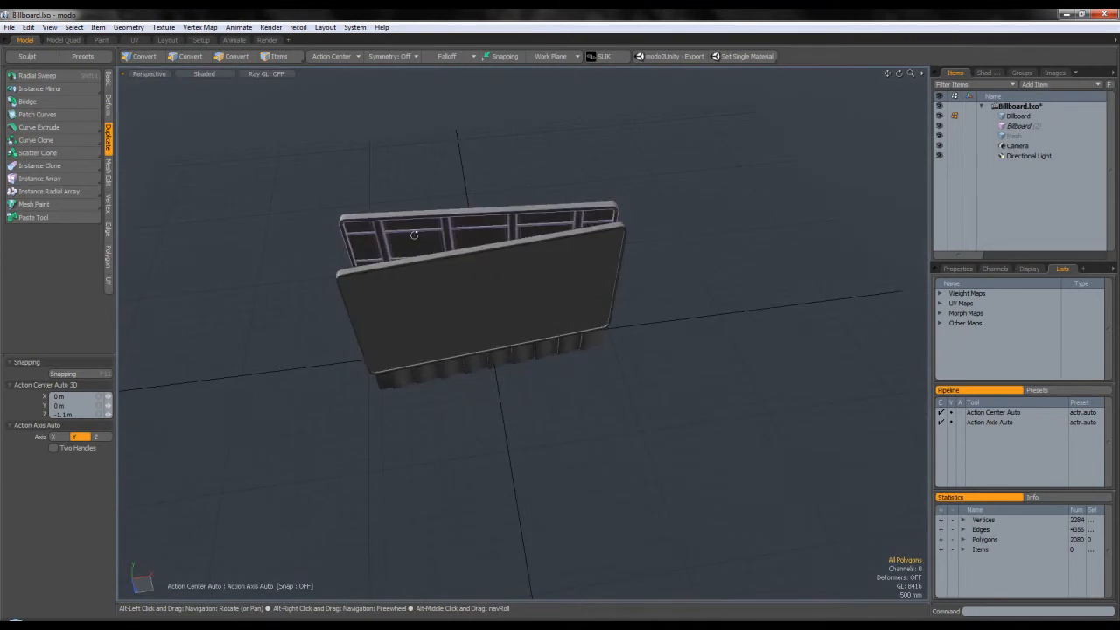
click(1018, 136)
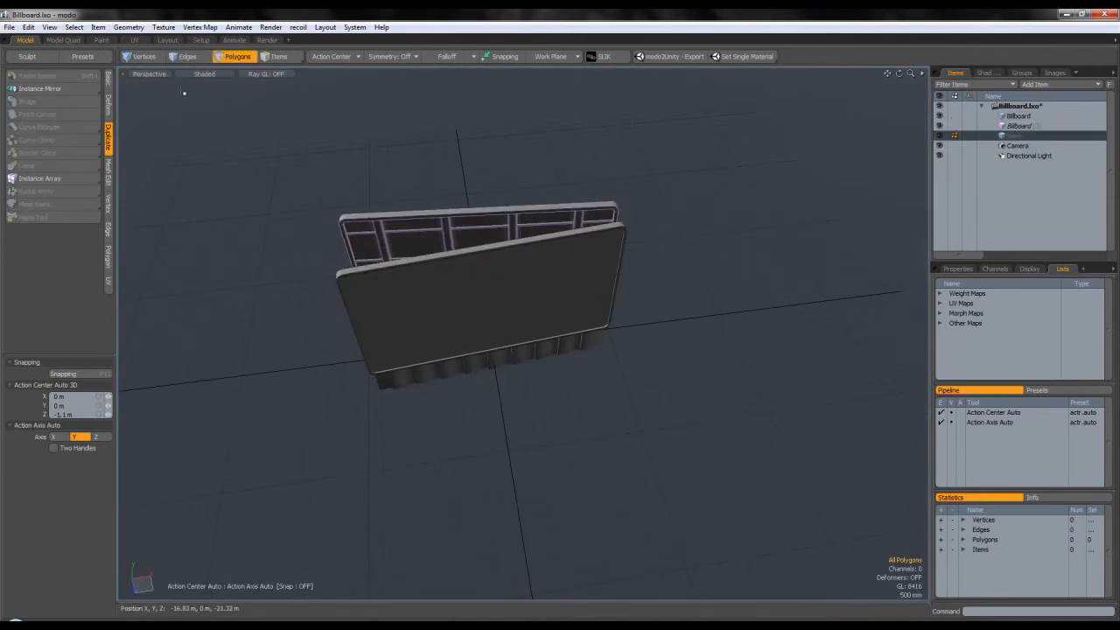
click(151, 74)
click(155, 24)
alt+shift+drag(448, 240, 514, 232)
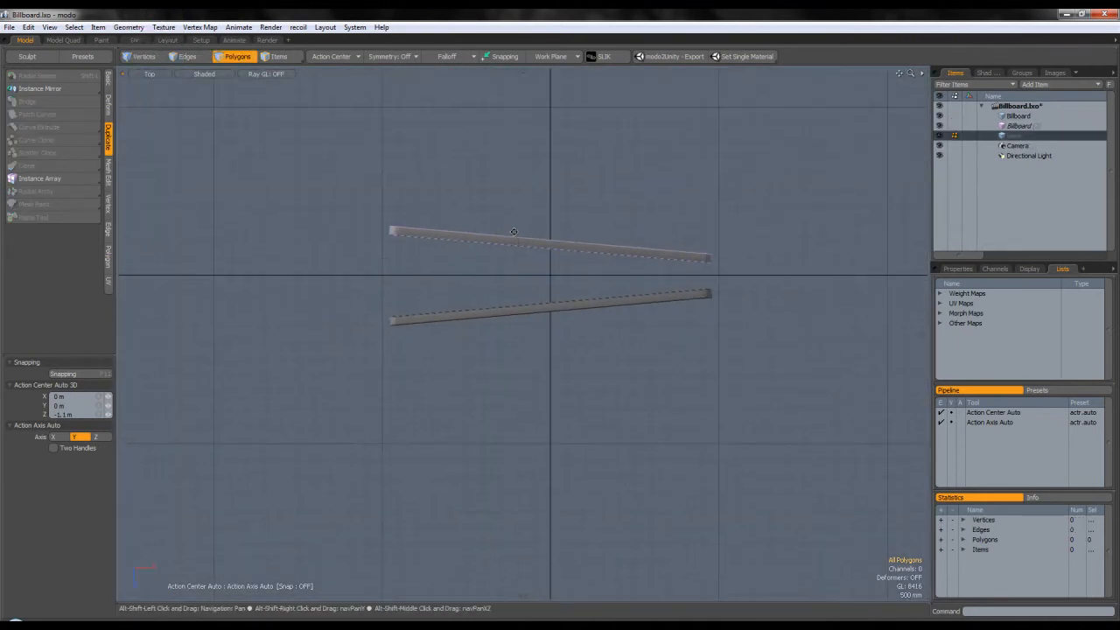
click(108, 79)
click(64, 80)
scroll(473, 274, up, 2)
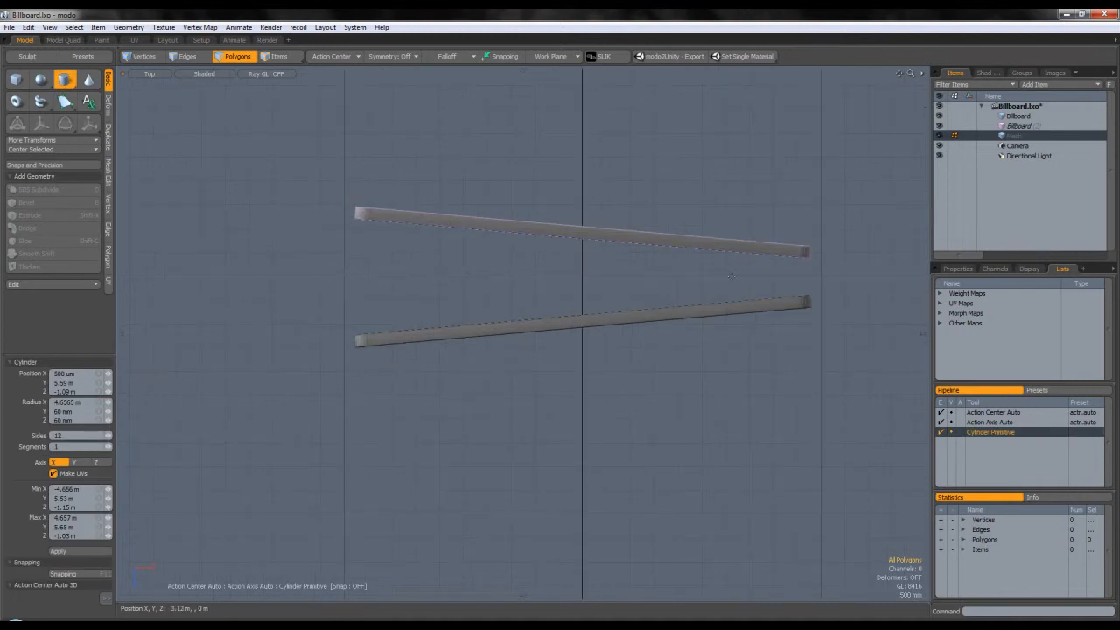
drag(725, 277, 749, 292)
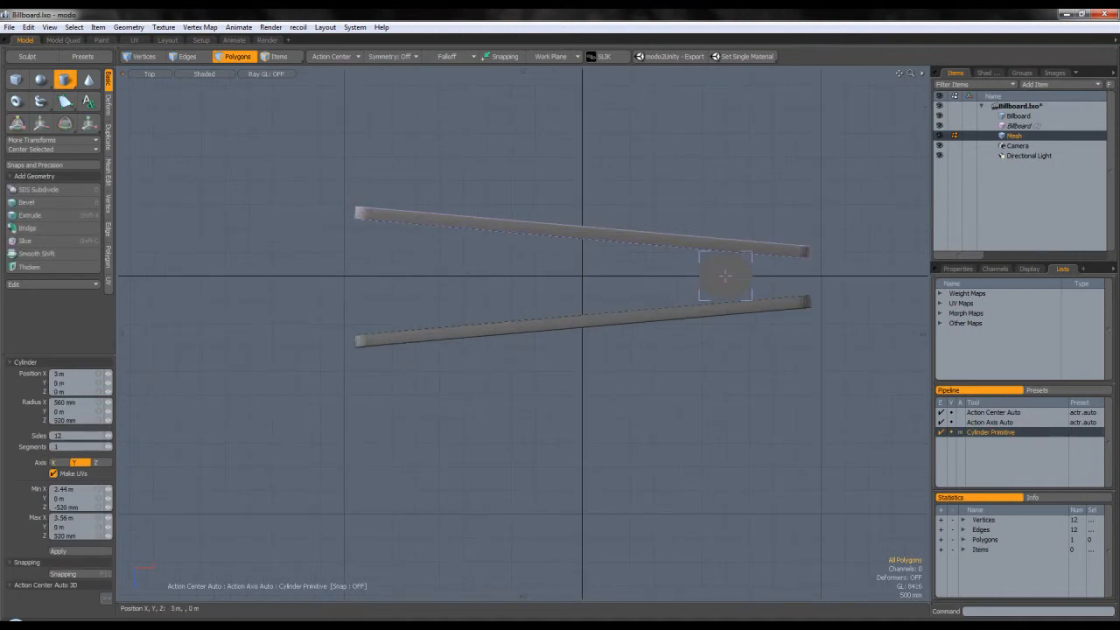
- Set the disc's X and Z radii to 520 mm with 32 sides and shift it to about 2.765 m in X
drag(750, 252, 651, 261)
scroll(732, 263, up, 3)
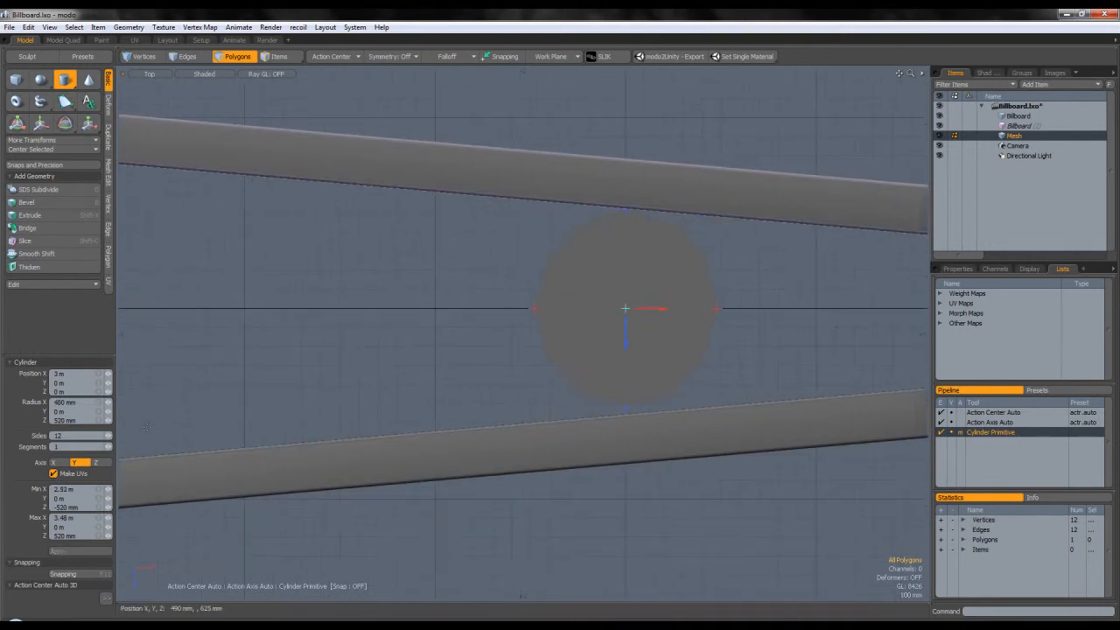
click(68, 403)
key(Return)
drag(594, 308, 581, 344)
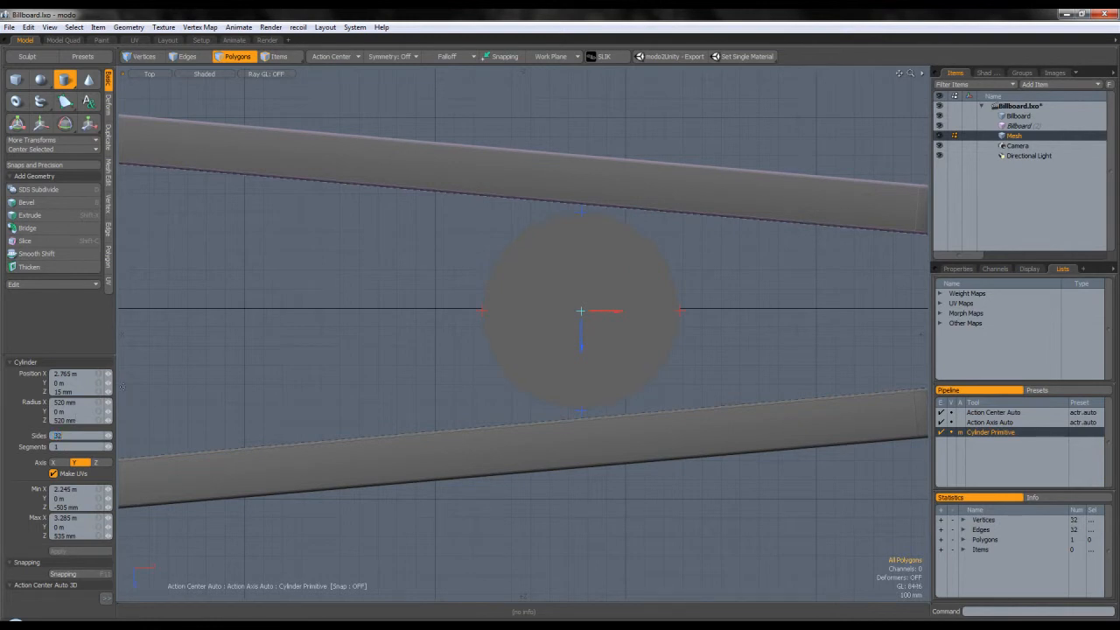
- Lower the cylinder disc beneath the billboards to about -4.44 m in Y
key(ctrl+space)
click(508, 281)
alt+drag(515, 280, 578, 324)
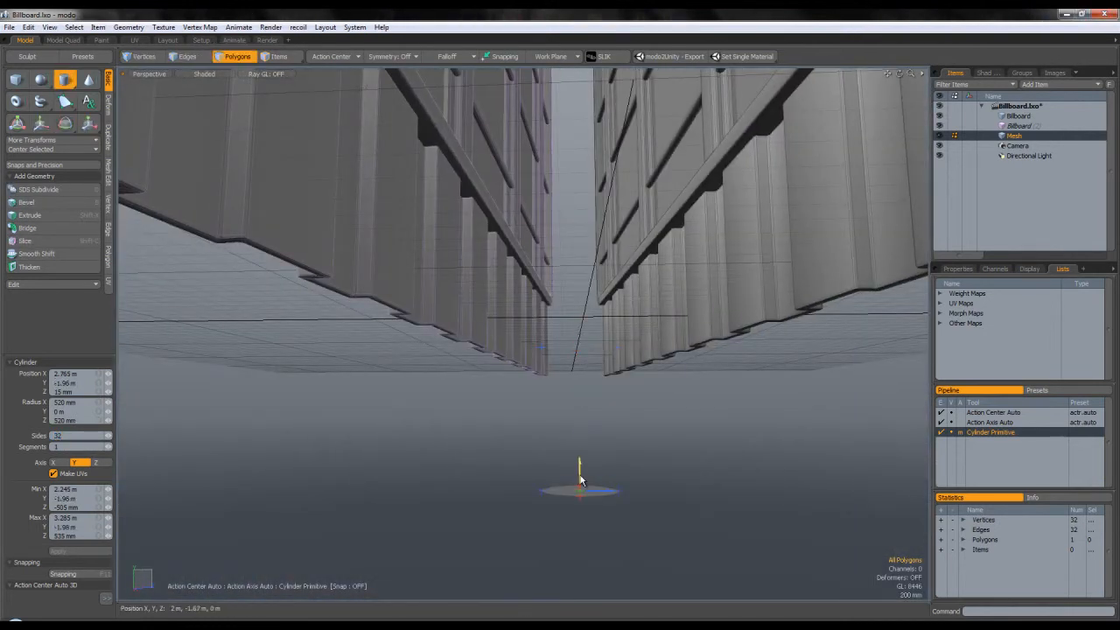
scroll(582, 480, down, 5)
alt+drag(578, 471, 532, 449)
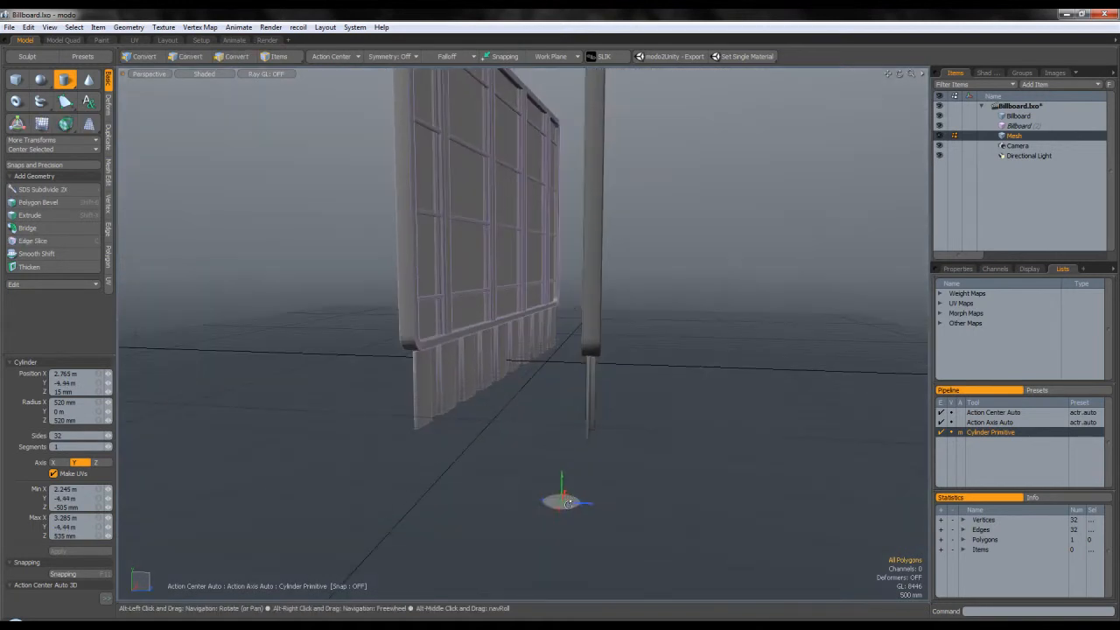
- Stretch the disc upward into a cylindrical pole whose top ends between the two panels at about 4.44 m
drag(563, 503, 558, 233)
scroll(564, 166, down, 5)
alt+drag(555, 309, 423, 241)
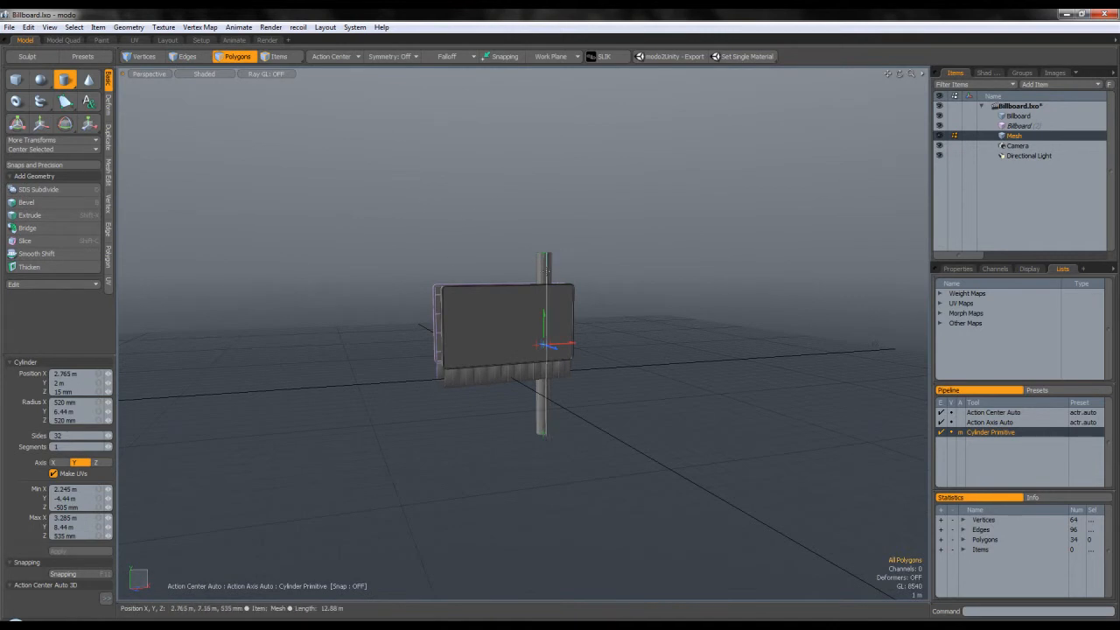
scroll(551, 269, up, 3)
alt+drag(550, 332, 671, 365)
key(space)
- Bevel the edge loop around the pole's top cap to round its rim
scroll(553, 349, up, 5)
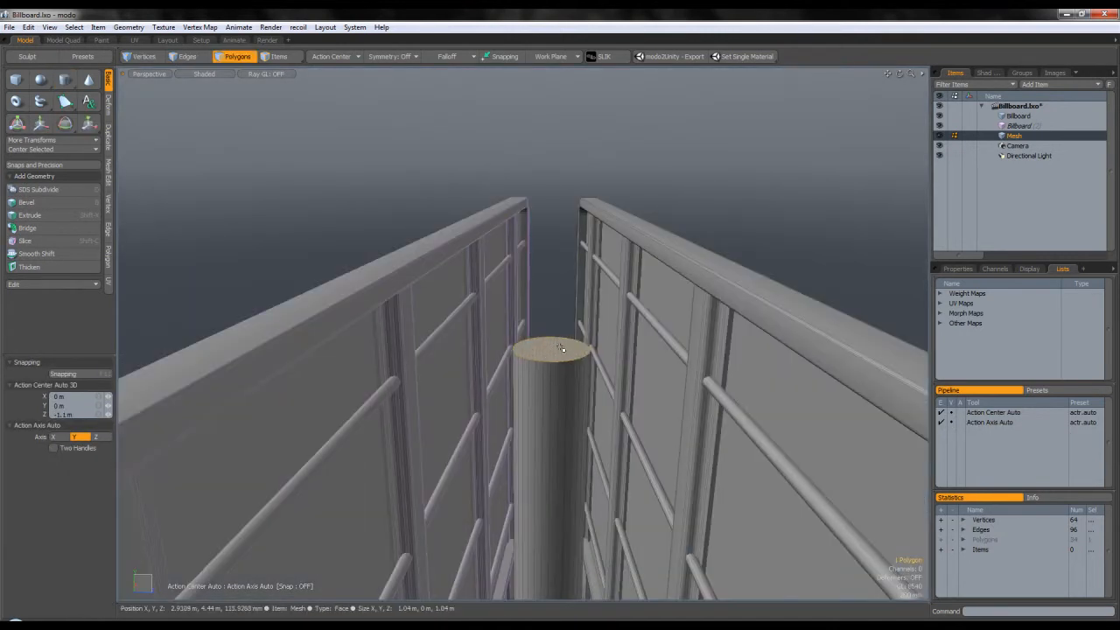
scroll(560, 347, up, 4)
alt+click(193, 59)
key(b)
drag(551, 368, 538, 367)
click(109, 419)
key(space)
- Select the cap polygon at the bottom of the pole and delete it
click(560, 275)
scroll(561, 277, down, 5)
alt+drag(626, 346, 560, 332)
alt+drag(319, 266, 461, 335)
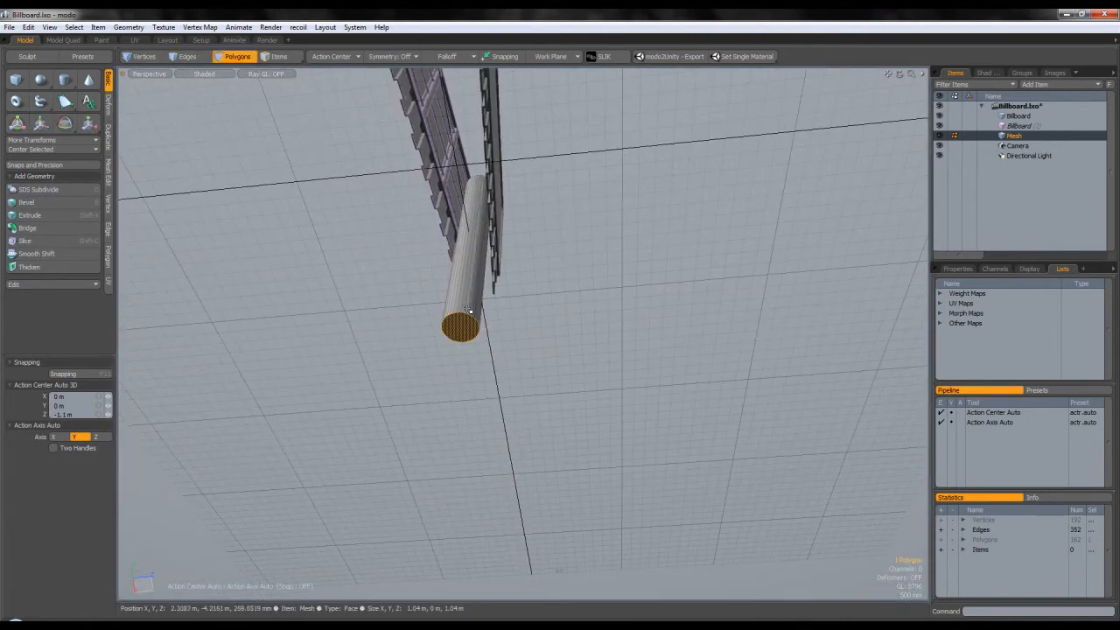
- Select the vertices at the pole's open bottom end and move them down to lengthen the pole
key(1)
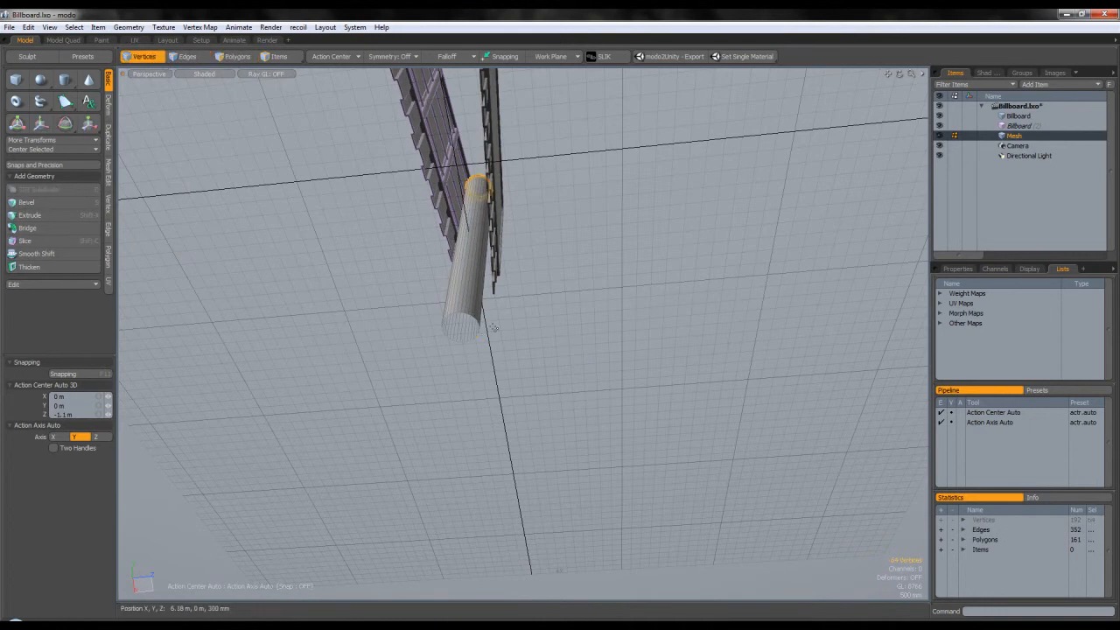
right_drag(509, 397, 500, 354)
key(w)
alt+drag(461, 333, 443, 483)
key(Escape)
scroll(446, 438, down, 5)
alt+drag(448, 412, 466, 530)
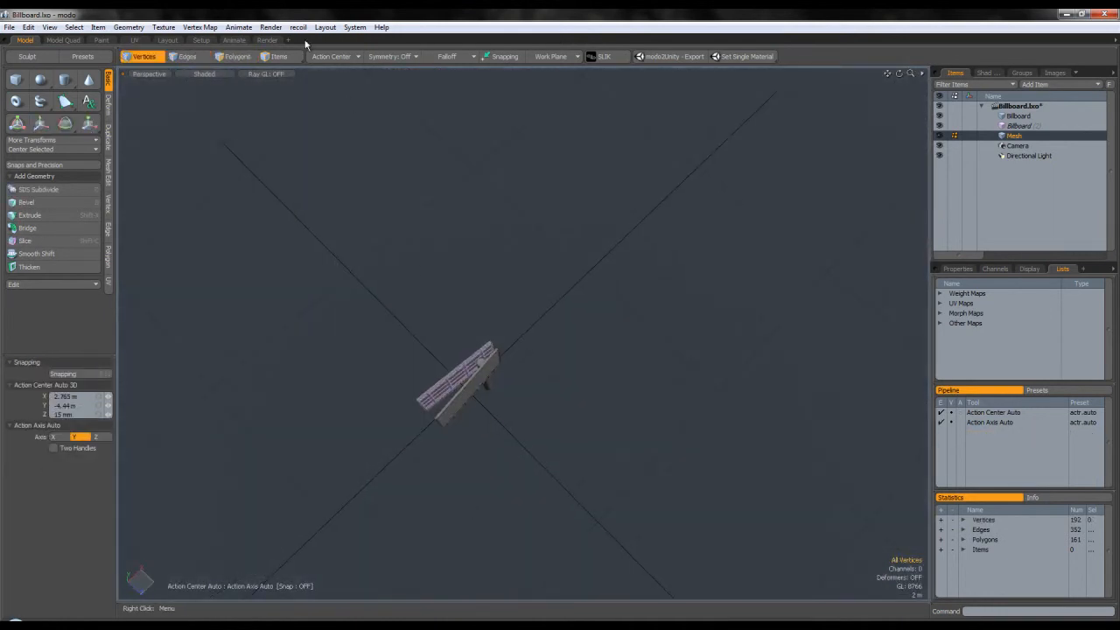
- Slice the pole with two horizontal cuts just below the corrugated skirts, placing the lower cut at -1.12 m
scroll(447, 334, up, 3)
double_click(488, 356)
alt+drag(488, 356, 433, 269)
click(433, 269)
key(ctrl+space)
click(456, 405)
alt+shift+drag(504, 442, 505, 338)
scroll(505, 337, up, 6)
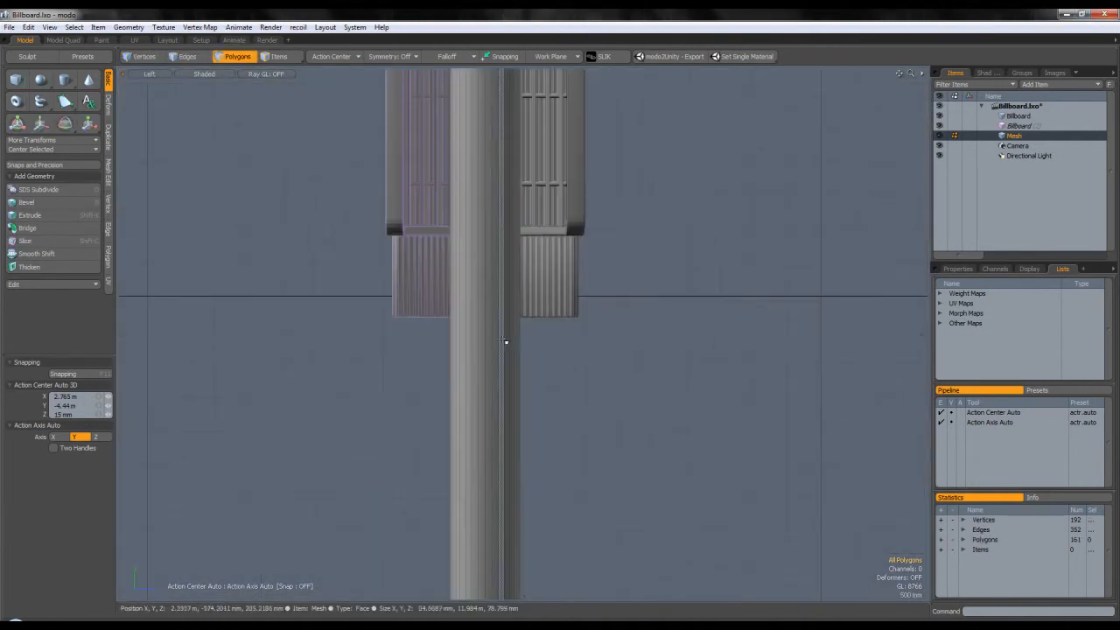
key(shift+c)
drag(666, 363, 670, 363)
shift+click(395, 387)
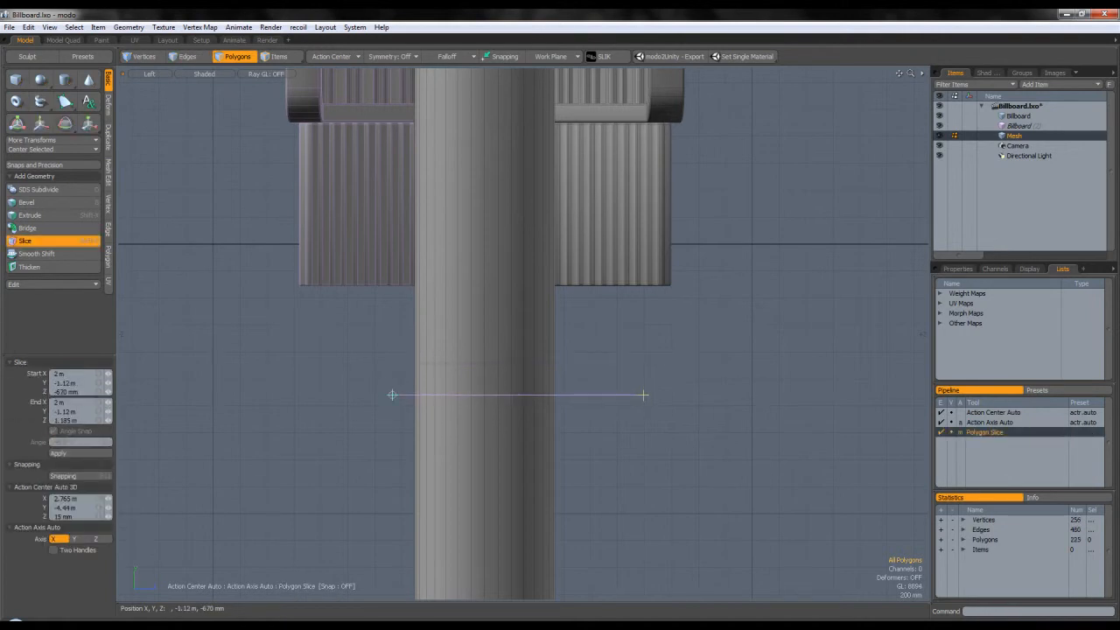
key(space)
- Select the narrow polygon band between the cuts and bevel it outward with a 170 mm shift to form a collar
key(ctrl+space)
click(446, 373)
alt+drag(450, 378, 515, 399)
scroll(485, 360, up, 4)
scroll(425, 359, up, 4)
key(l)
scroll(516, 399, down, 3)
key(b)
click(515, 395)
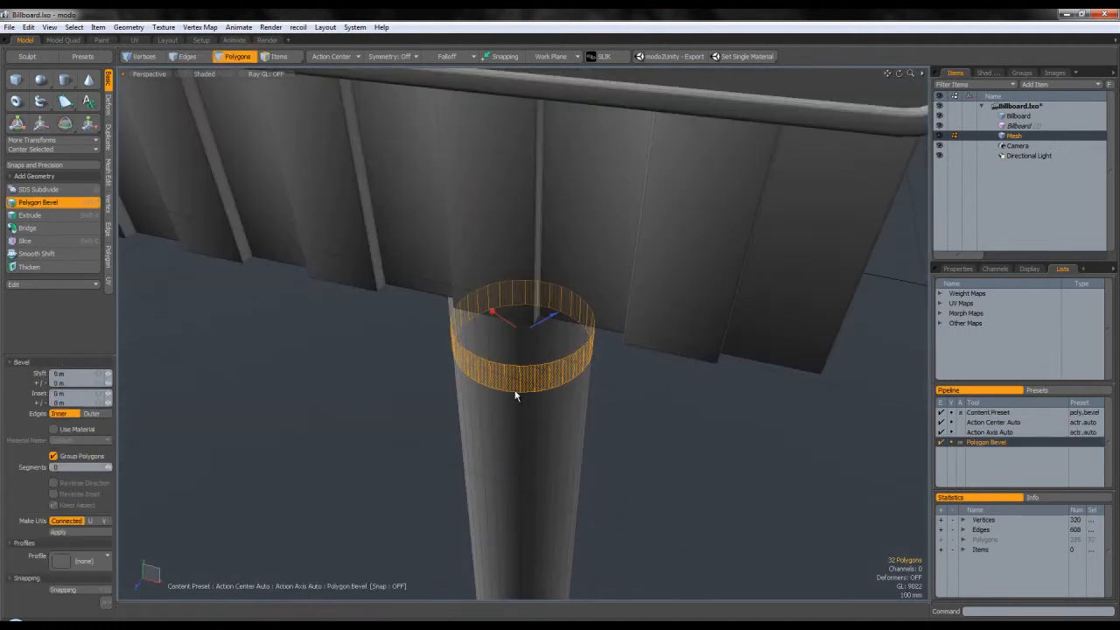
drag(534, 326, 570, 305)
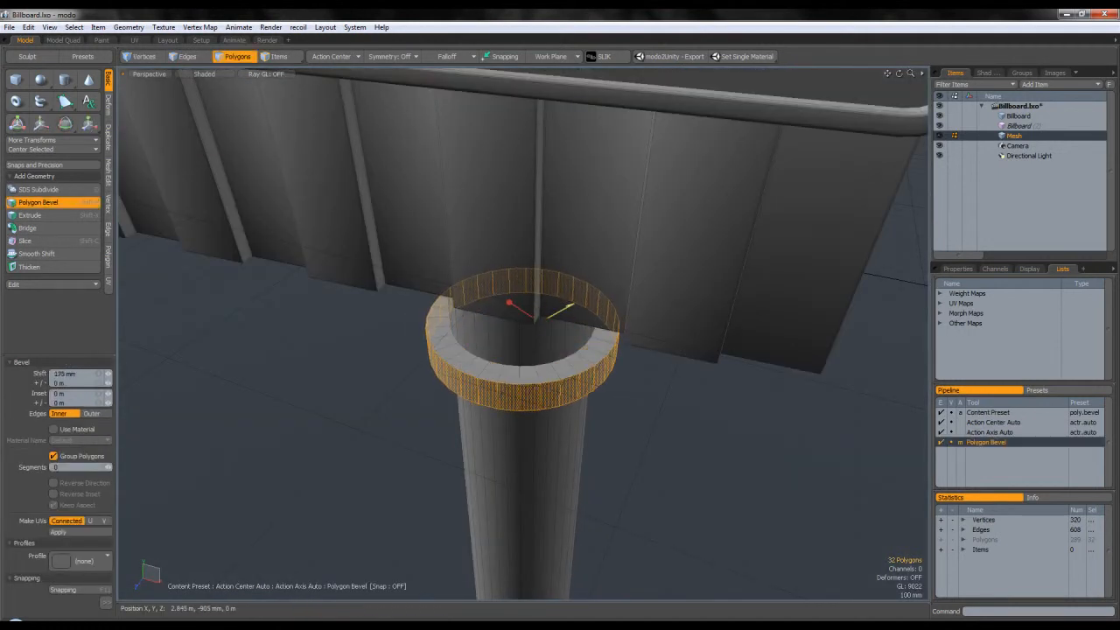
key(space)
- Select the collar's edge loops and bevel them to soften its rims
click(188, 57)
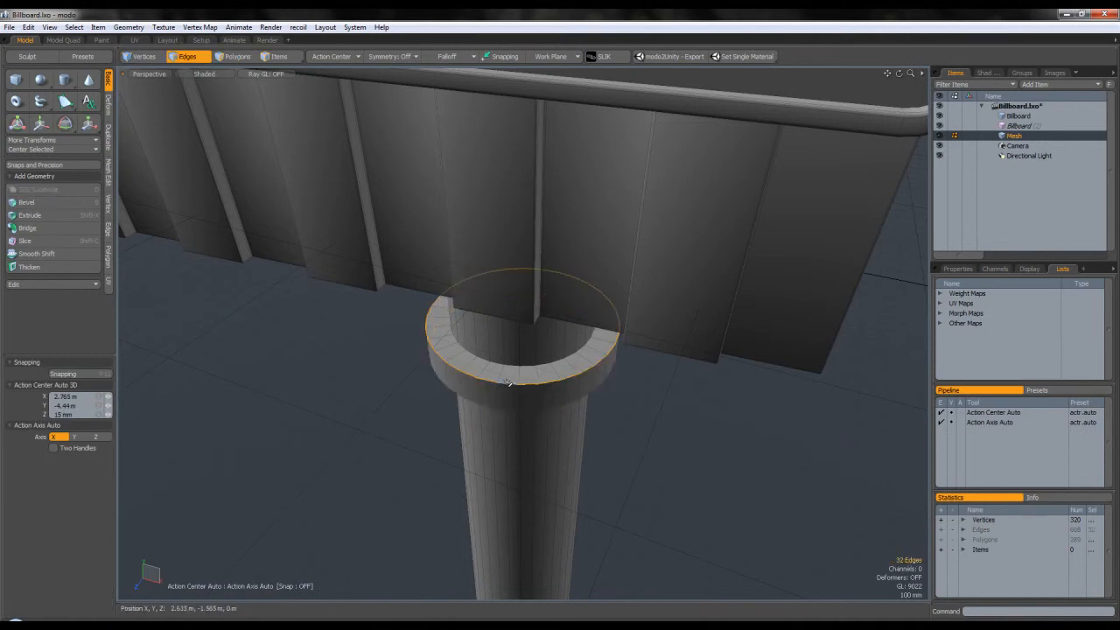
shift+double_click(504, 364)
alt+drag(504, 364, 578, 363)
shift+double_click(518, 357)
scroll(536, 362, up, 4)
key(b)
key(q)
click(770, 408)
scroll(771, 408, down, 4)
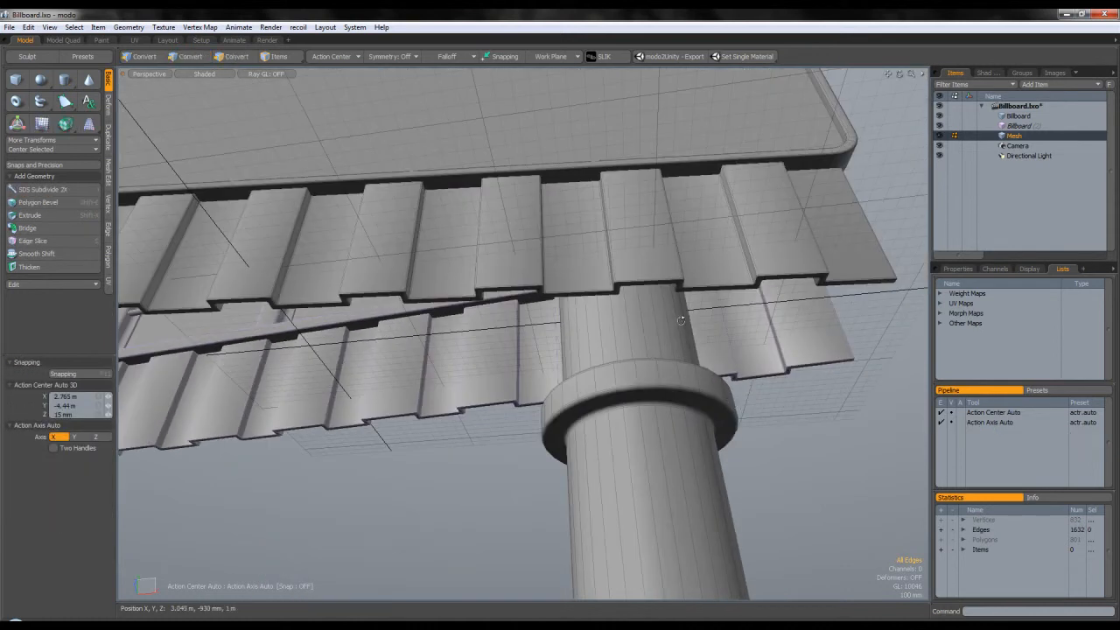
alt+drag(735, 399, 670, 431)
key(a)
click(238, 56)
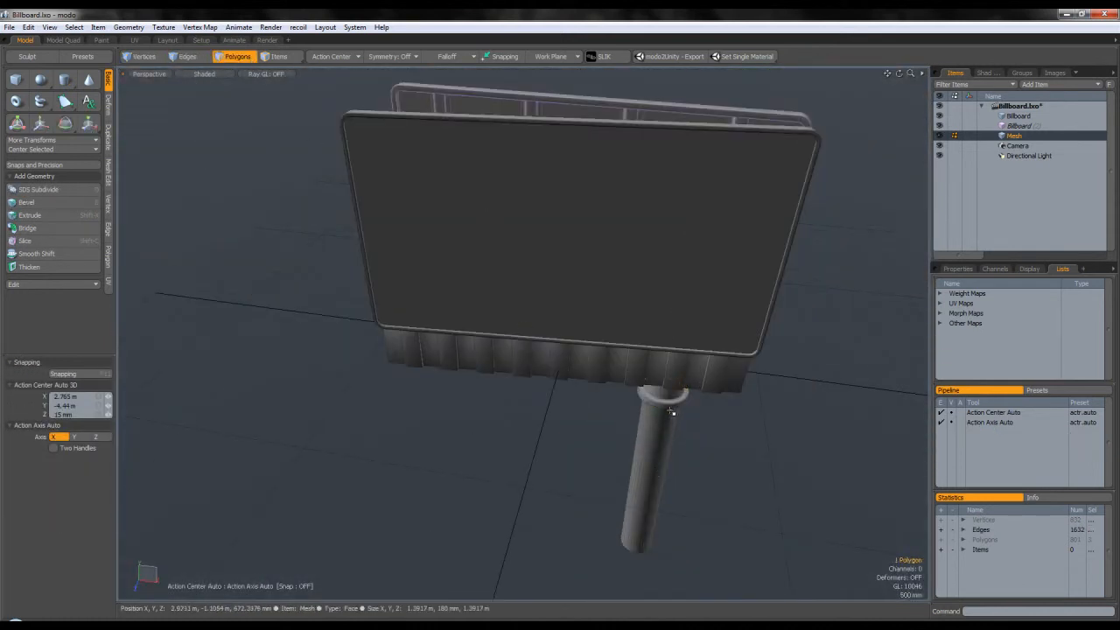
- Clone the collared pole and offset the copy sideways so a second support stands under the other half of the billboard
double_click(673, 412)
click(109, 134)
click(53, 166)
drag(594, 395, 411, 366)
drag(108, 375, 107, 375)
mouse_move(517, 375)
alt+mouse_down()
mouse_move(638, 452)
mouse_move(604, 504)
mouse_move(591, 417)
mouse_move(450, 234)
mouse_move(575, 232)
mouse_move(524, 221)
alt+mouse_up()
key(space)
click(591, 418)
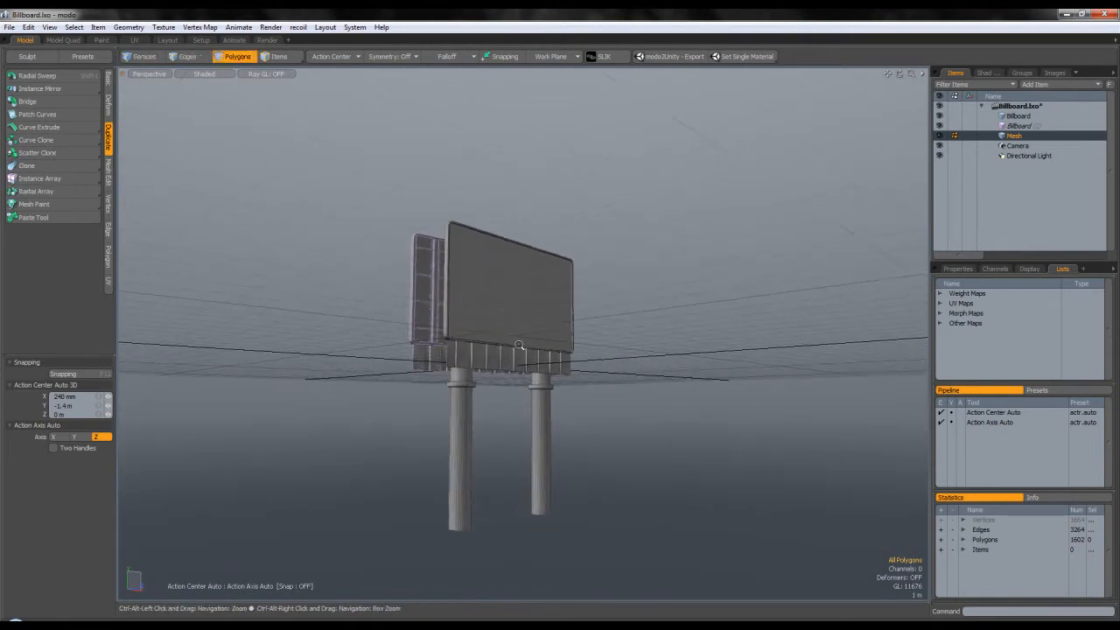
- Switch the viewport to the scene camera and frame the billboard at an angle from slightly below
scroll(518, 350, up, 4)
alt+drag(555, 332, 528, 385)
key(3)
scroll(528, 385, down, 4)
click(148, 74)
mouse_move(159, 85)
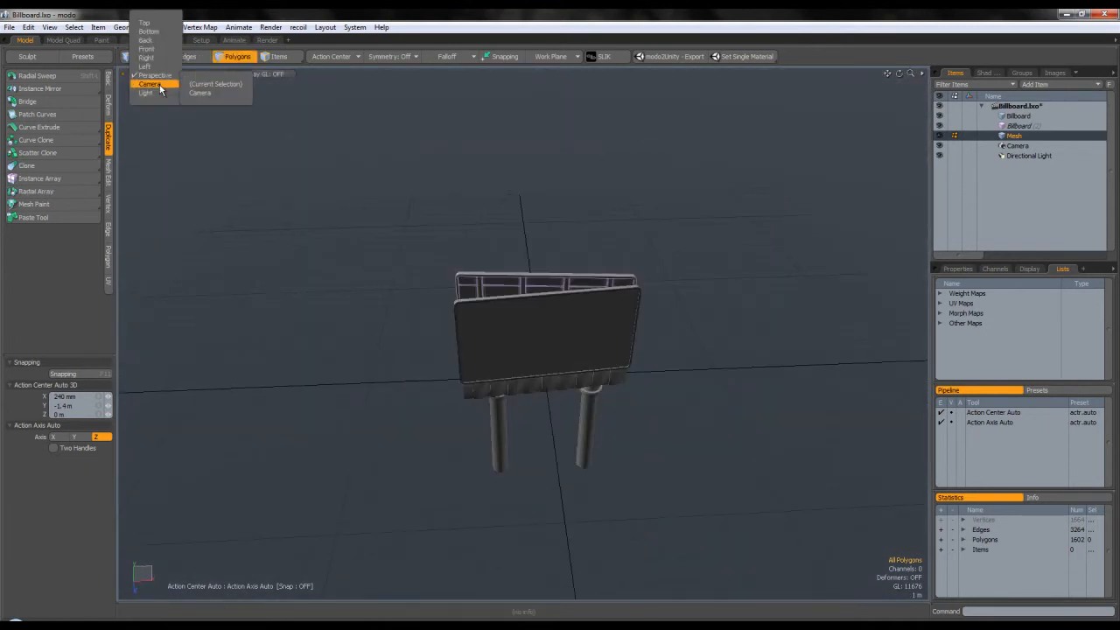
click(207, 96)
scroll(564, 320, down, 3)
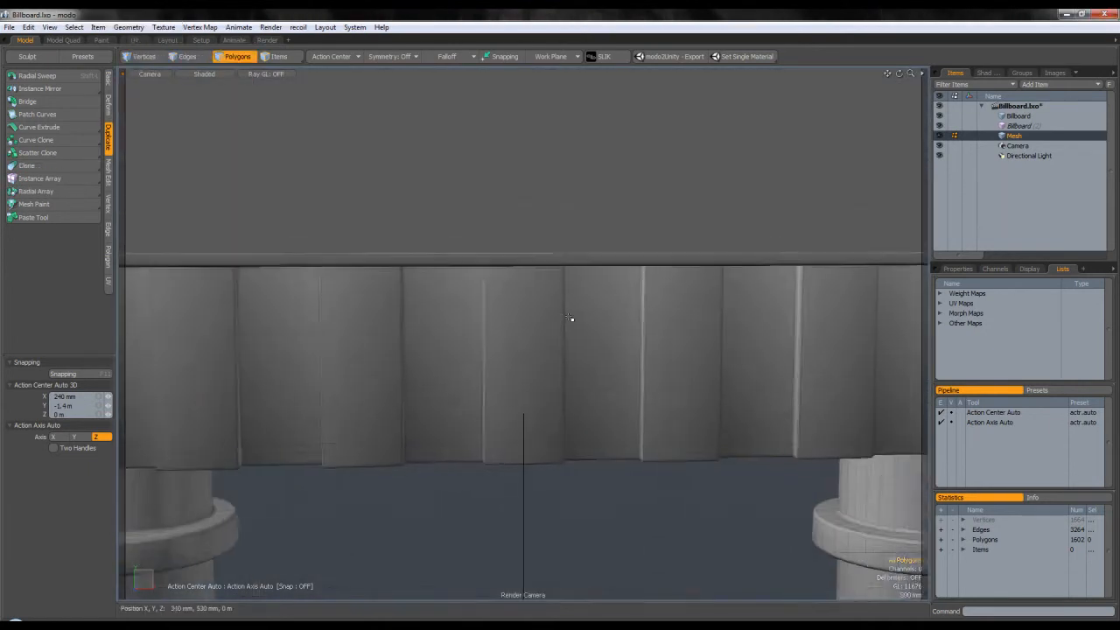
scroll(571, 316, down, 4)
alt+drag(572, 315, 618, 302)
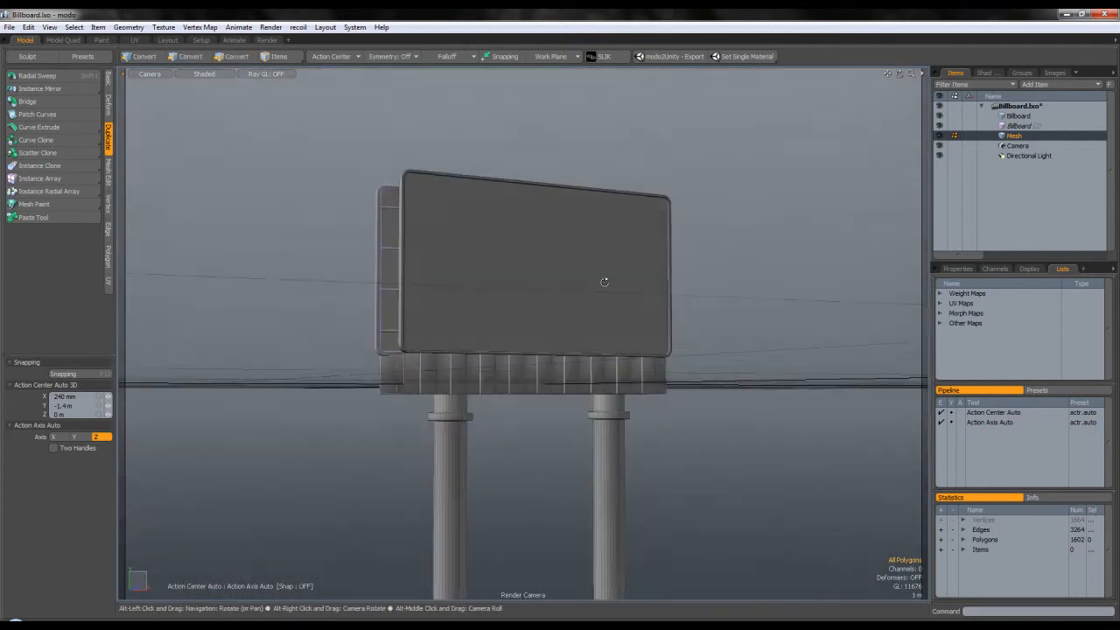
scroll(601, 280, up, 3)
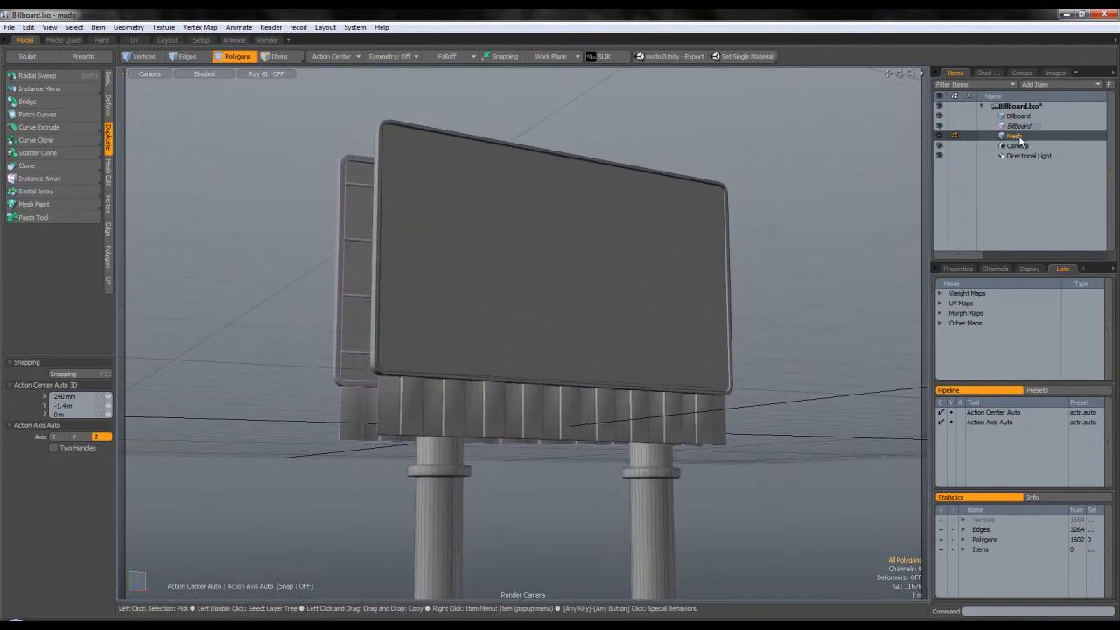
- Set the camera's focal length to 30 mm and move it closer to frame the billboard from below
click(1015, 145)
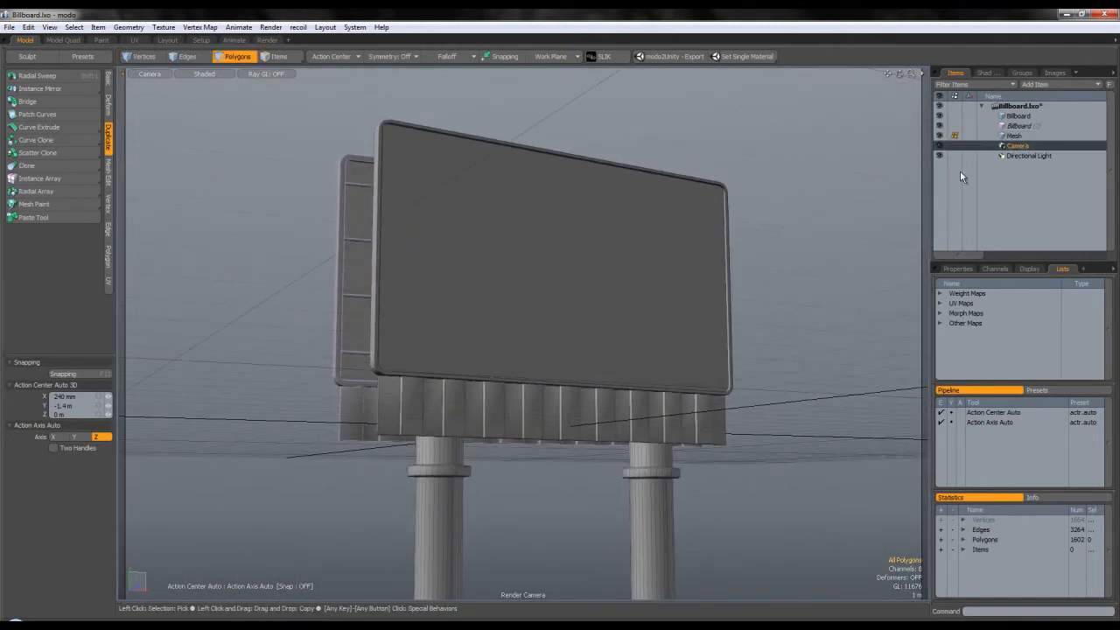
click(958, 269)
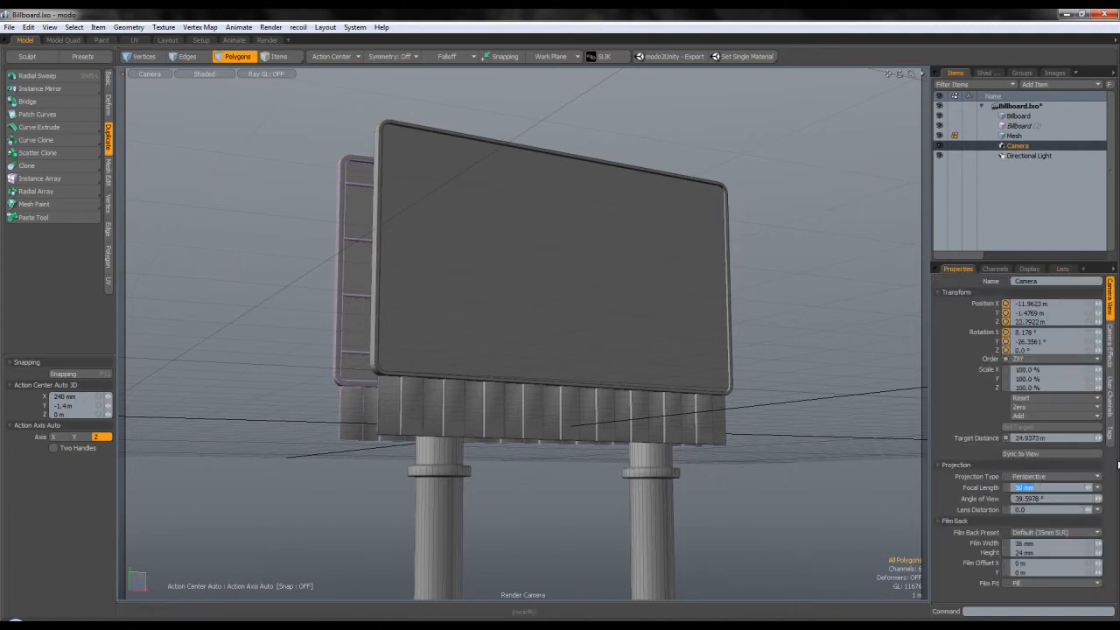
key(Return)
ctrl+alt+drag(596, 376, 703, 347)
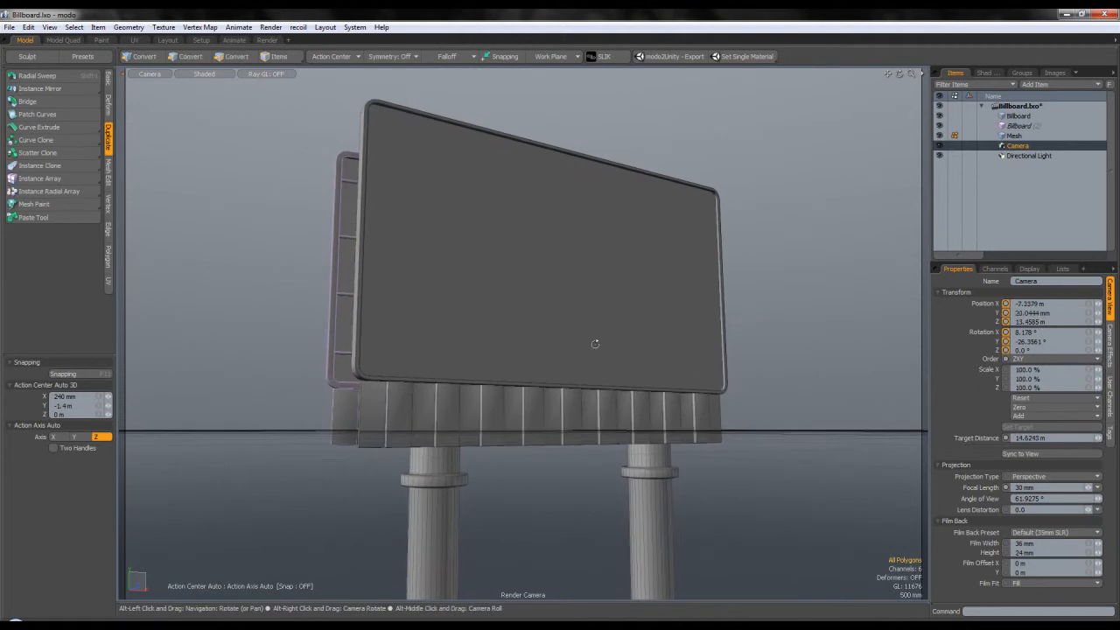
alt+shift+drag(605, 334, 606, 331)
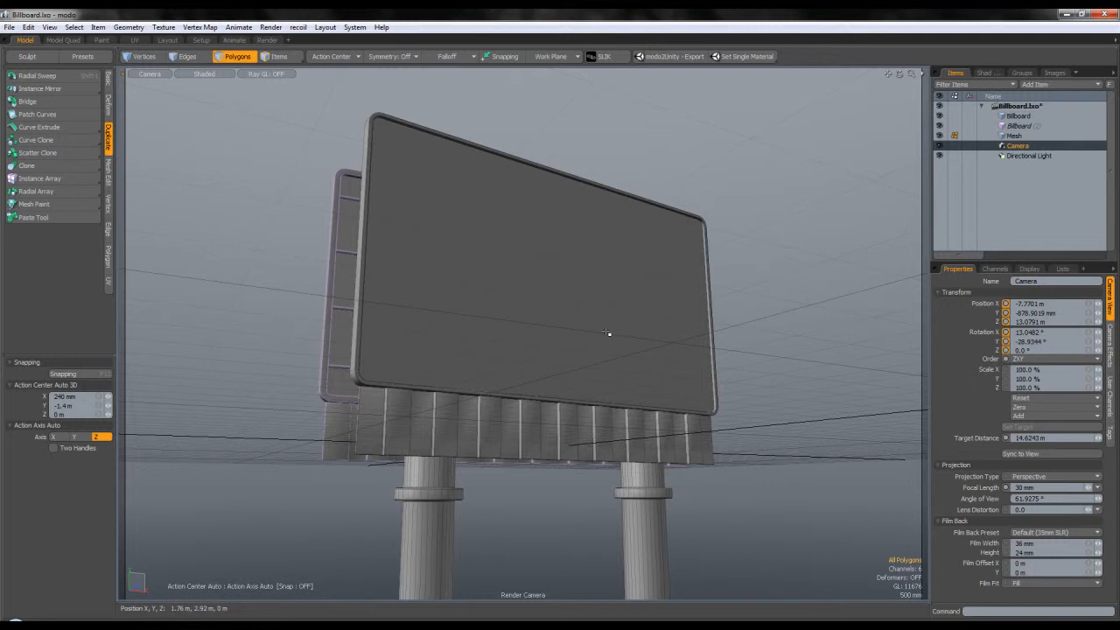
- Return the viewport to the Perspective view and show the two panels and poles from the side
key(ctrl+space)
click(607, 296)
scroll(657, 332, down, 2)
alt+drag(657, 332, 575, 288)
key(3)
scroll(601, 310, up, 2)
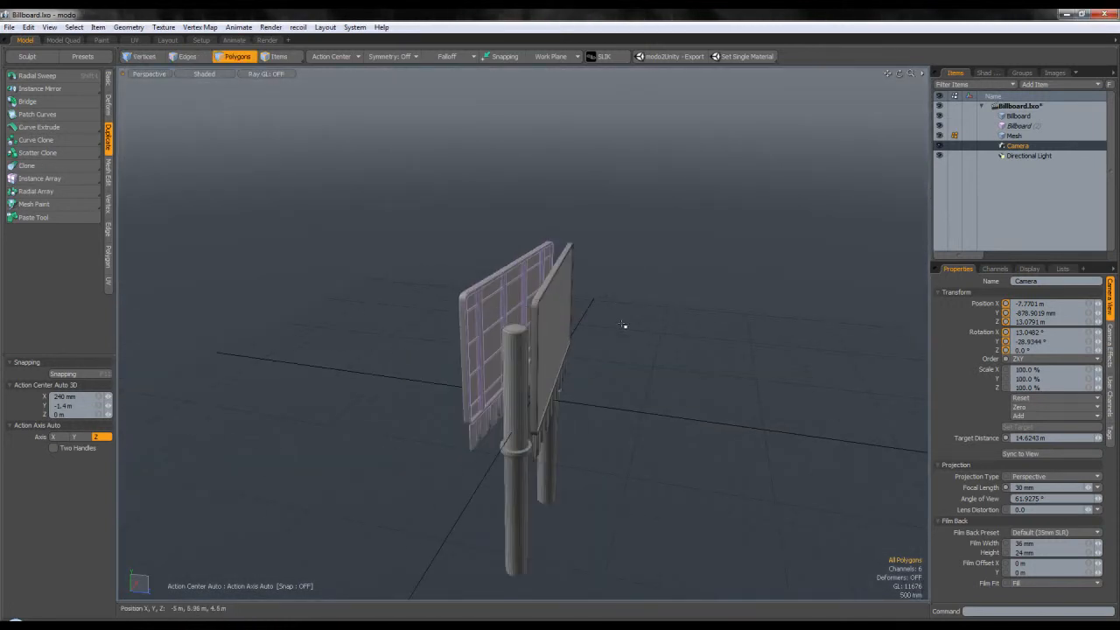
alt+drag(626, 321, 569, 328)
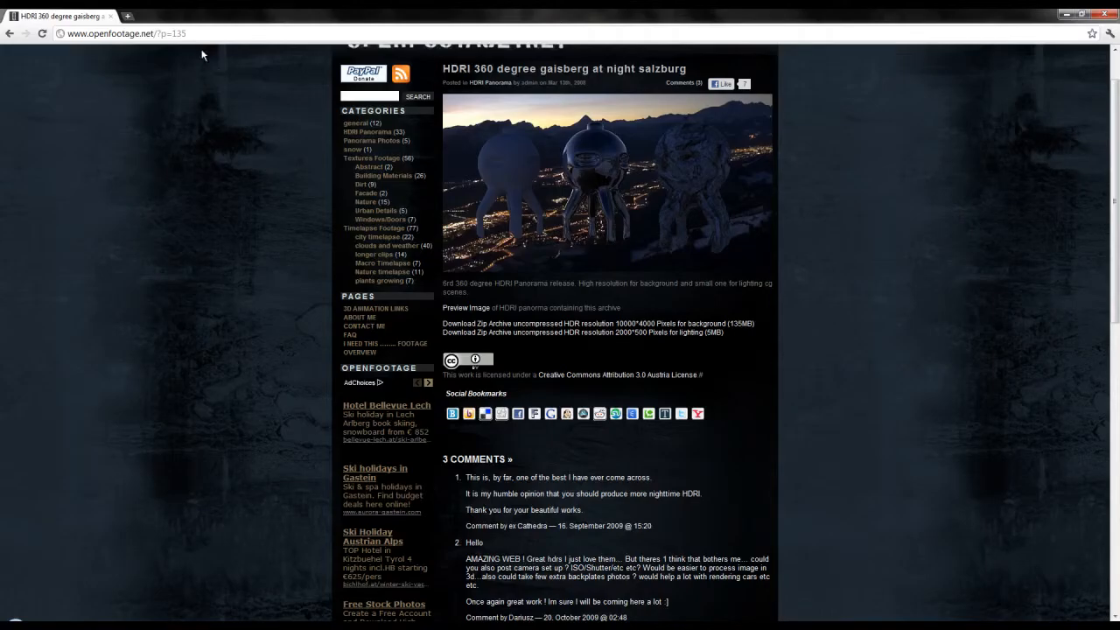
key(ctrl+t)
text(flic)
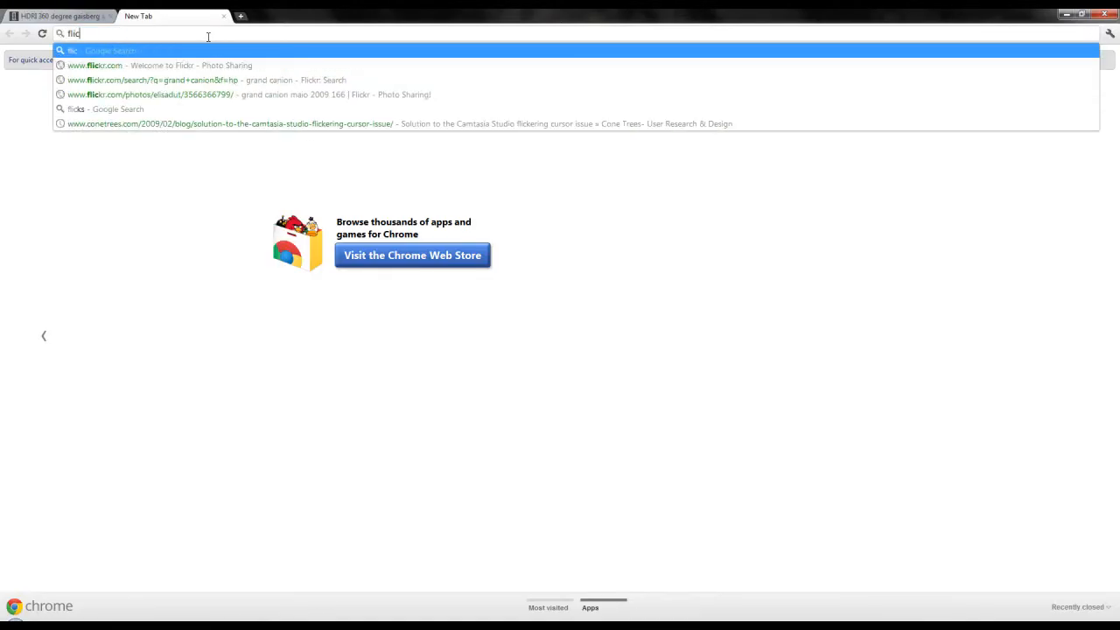
key(Down)
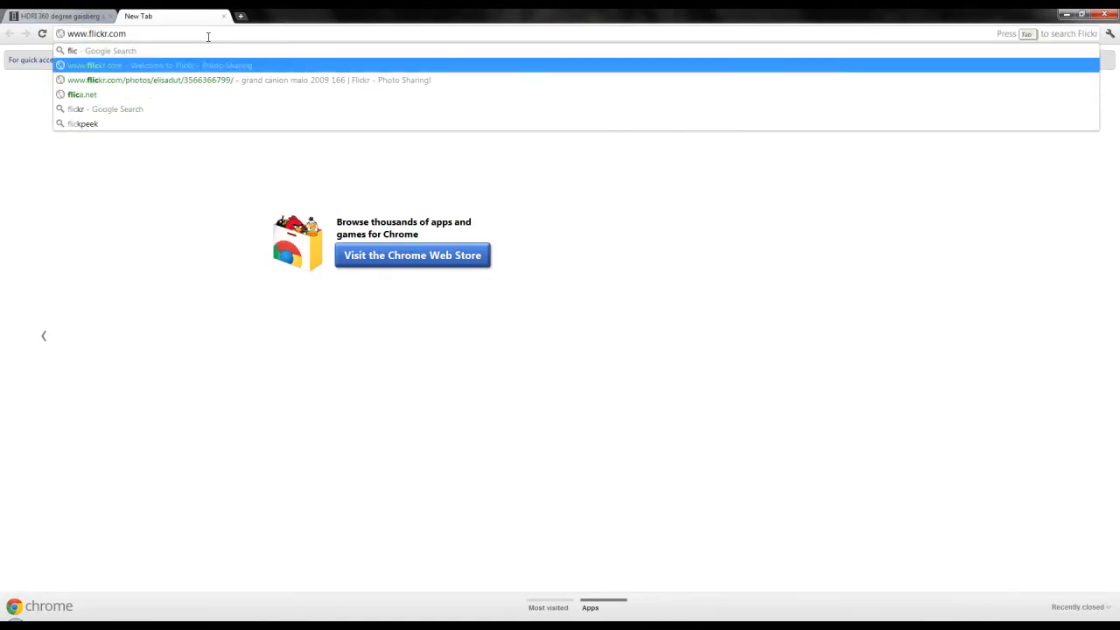
key(Return)
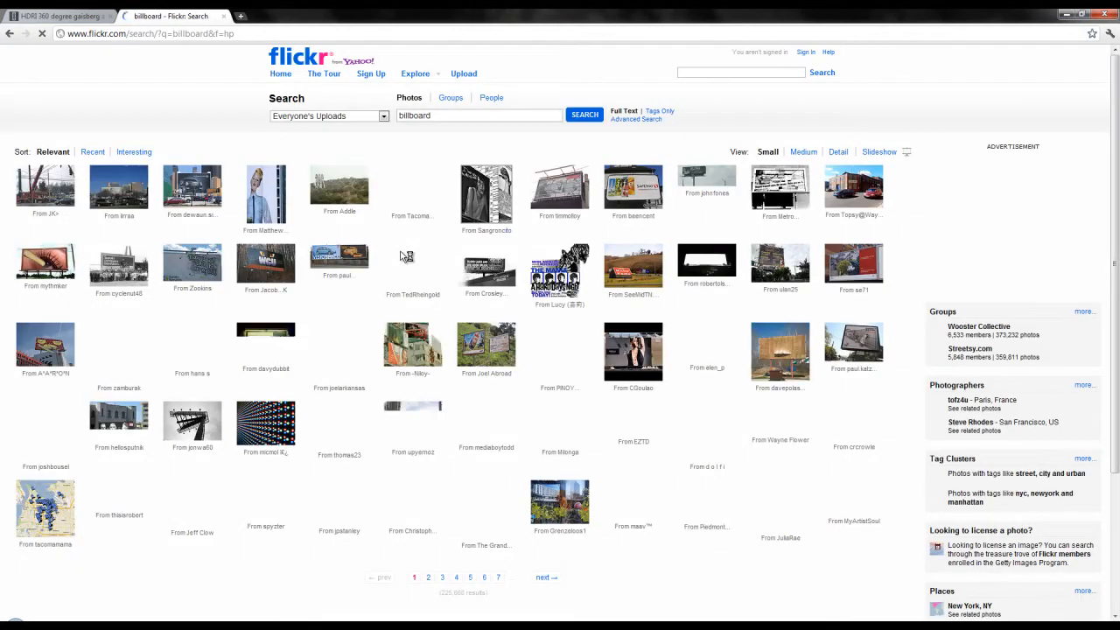
- Open several billboard photos from the search results and examine how the rails and lamps are mounted above the panels
click(567, 193)
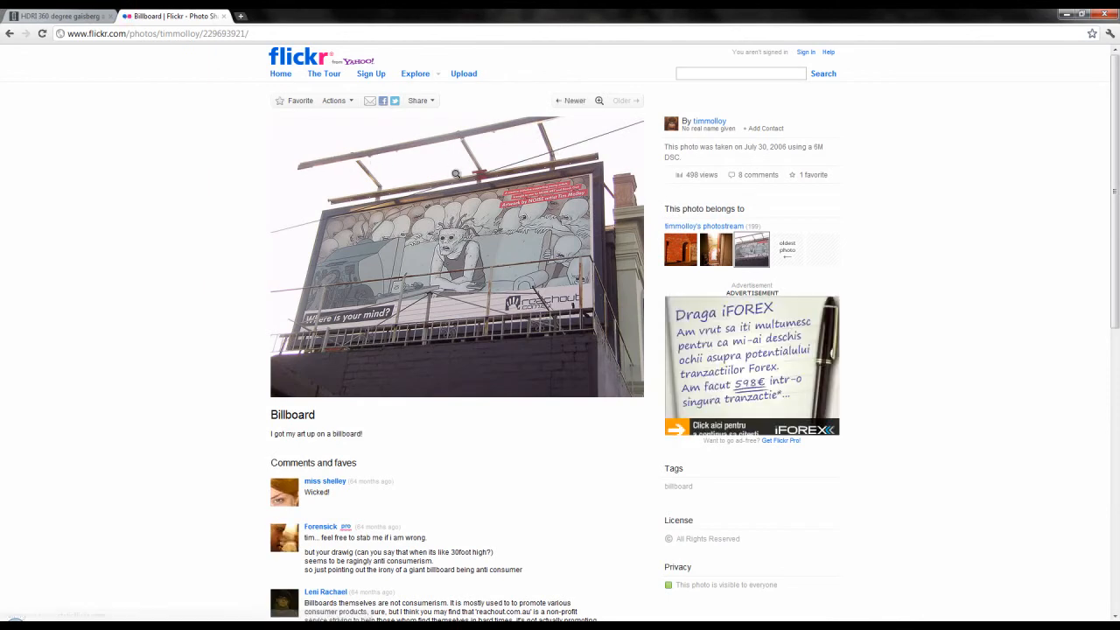
click(11, 34)
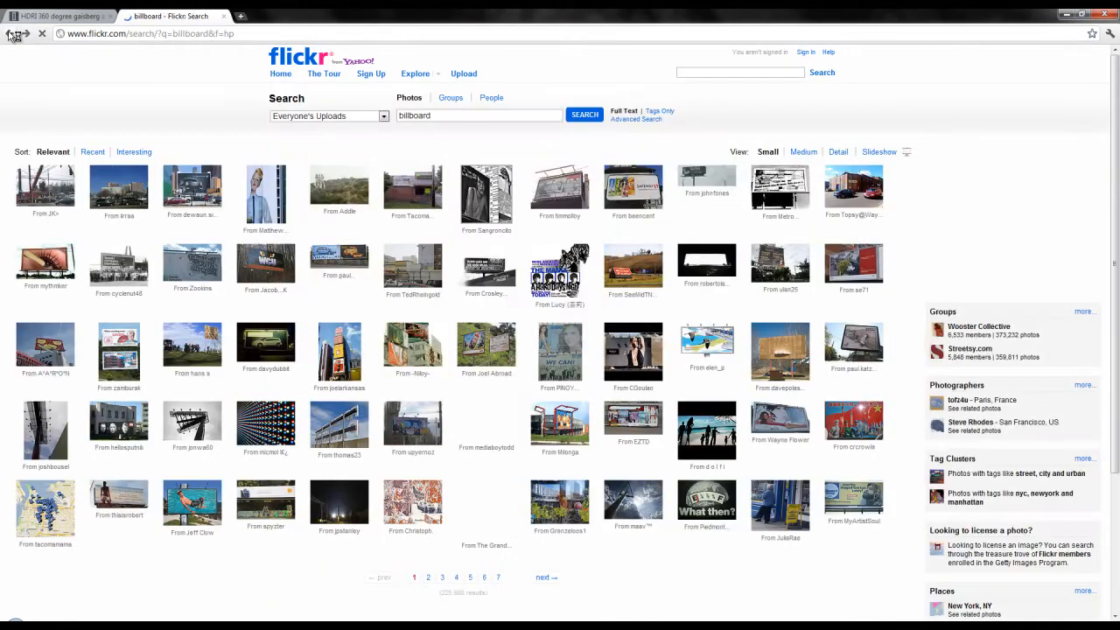
click(700, 341)
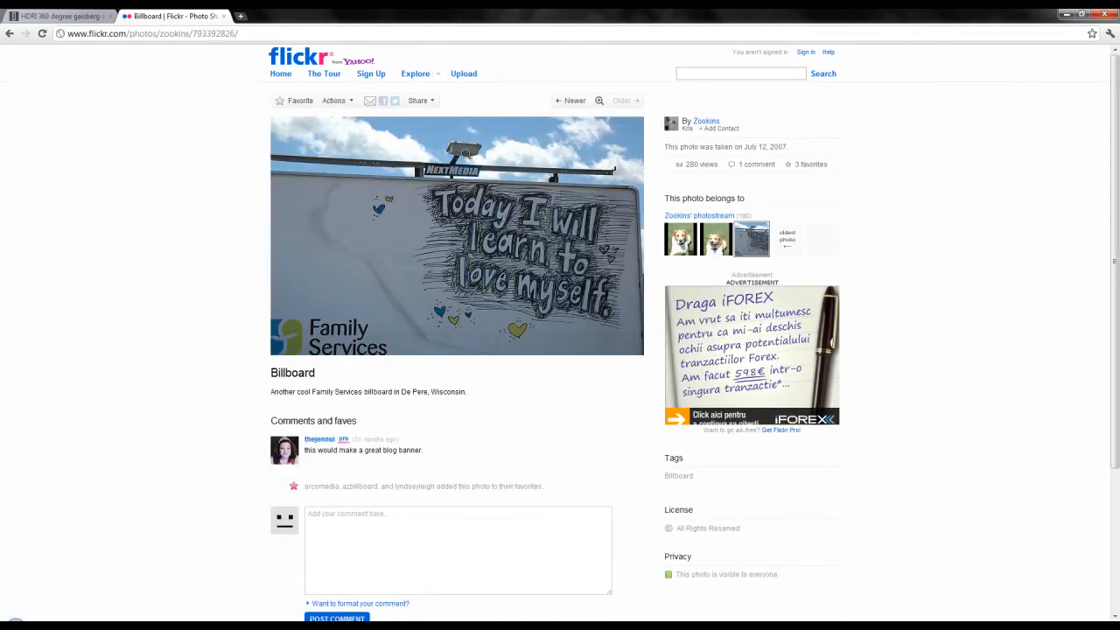
key(F9)
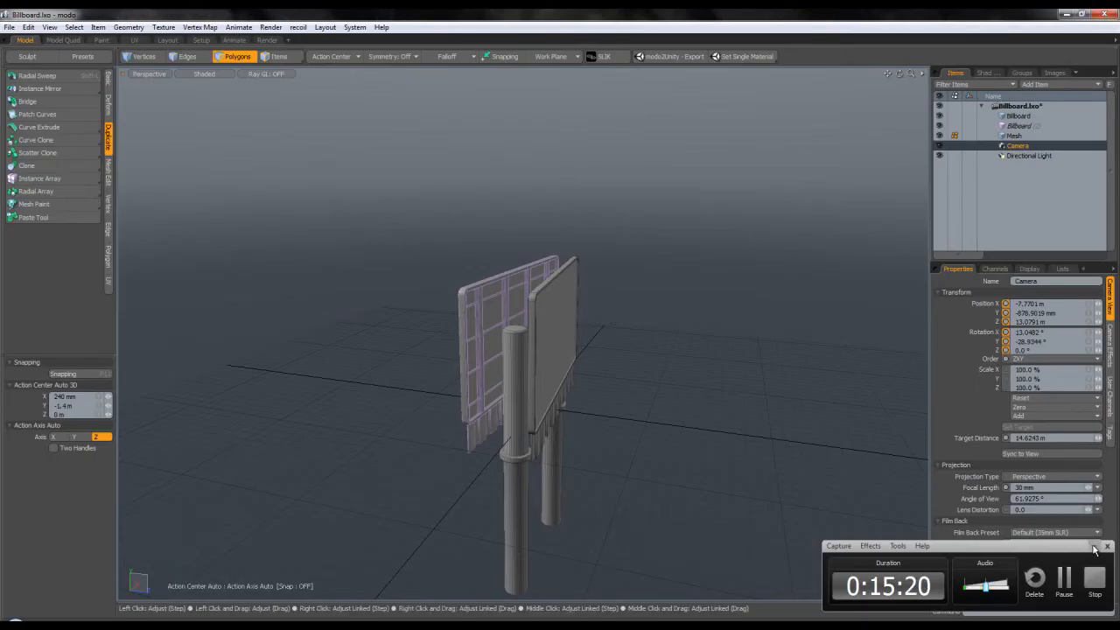
- Back in modo, rename the Mesh item that holds the two poles as Support
alt+drag(631, 417, 610, 443)
scroll(490, 331, up, 5)
scroll(578, 368, down, 4)
alt+drag(568, 348, 563, 441)
click(1022, 116)
click(1015, 137)
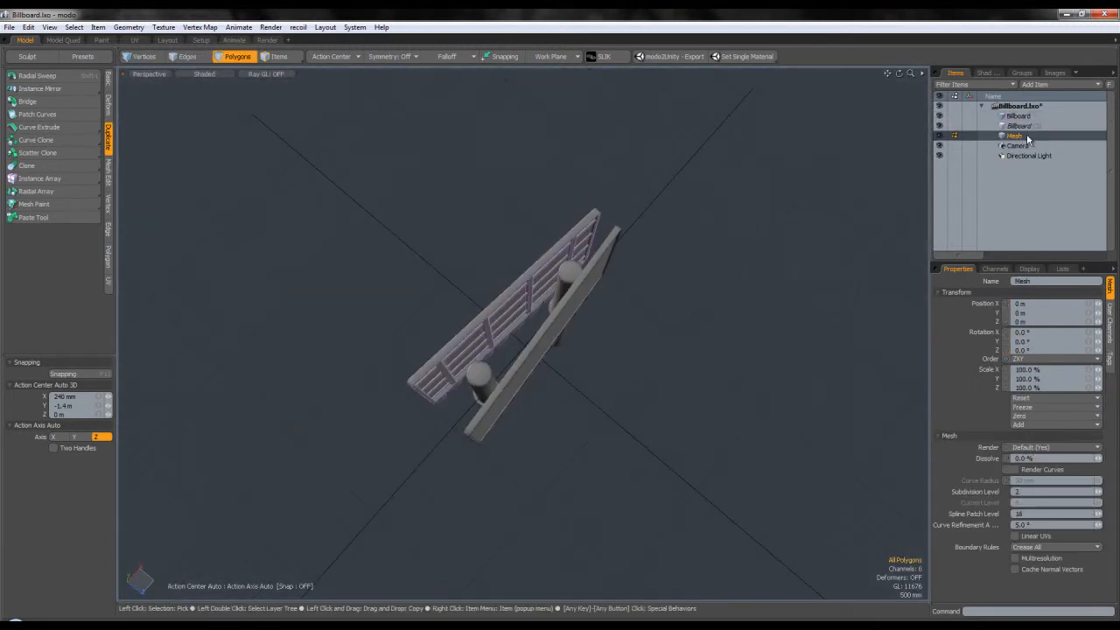
click(1008, 137)
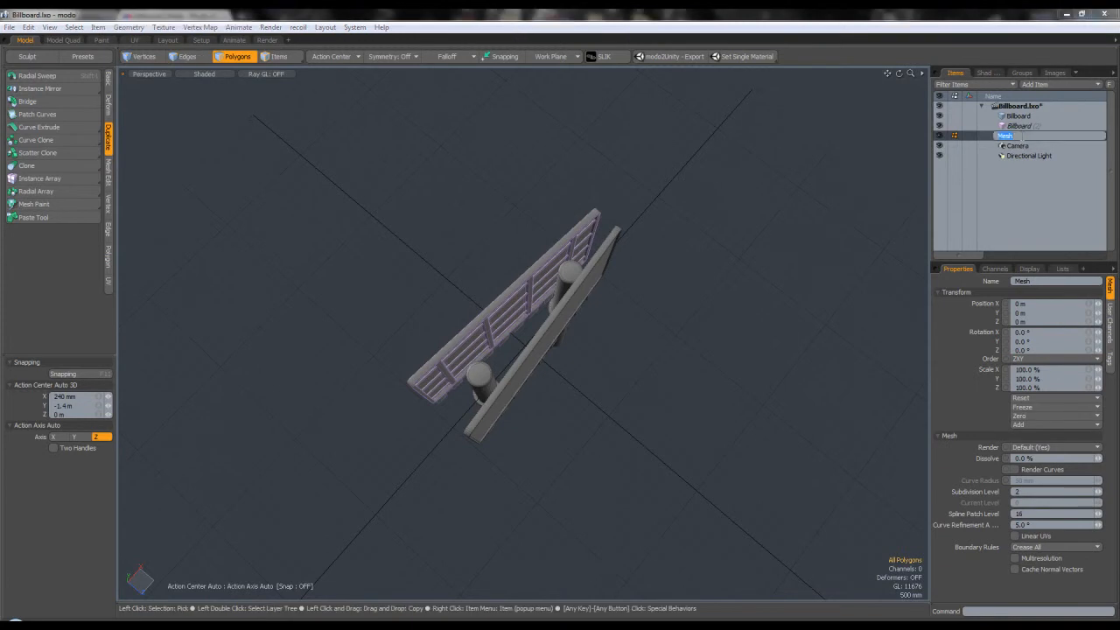
key(Return)
- In the Billboard item, duplicate the long polygon along the top of the frame and hide the panel's front face
alt+drag(765, 270, 793, 202)
key(3)
click(1021, 117)
scroll(593, 198, up, 5)
alt+drag(593, 197, 527, 257)
click(642, 253)
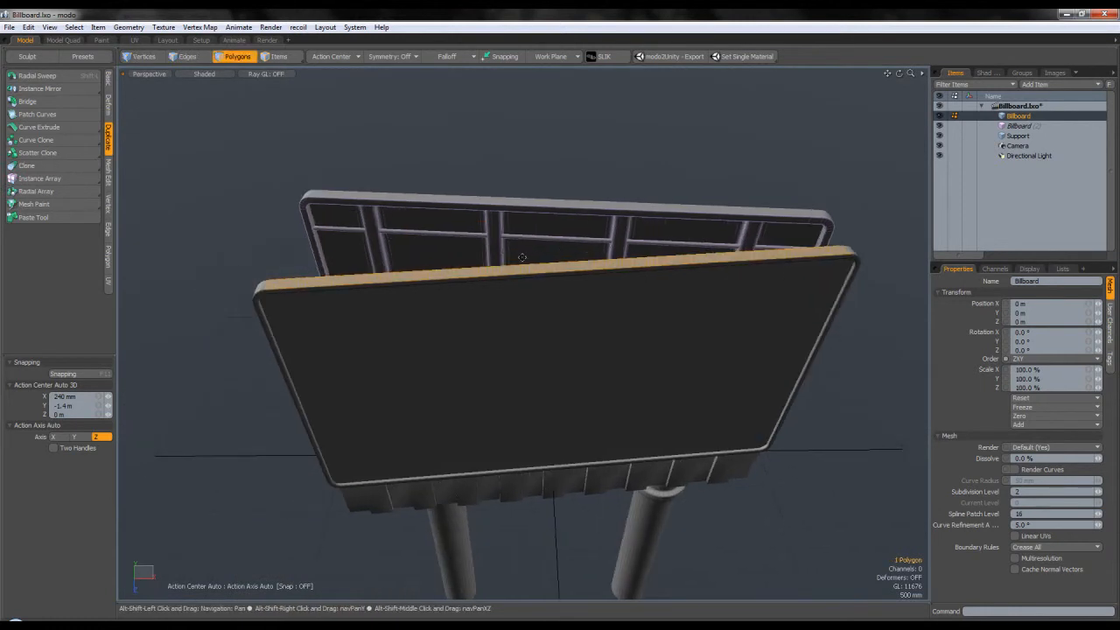
click(511, 302)
key(Delete)
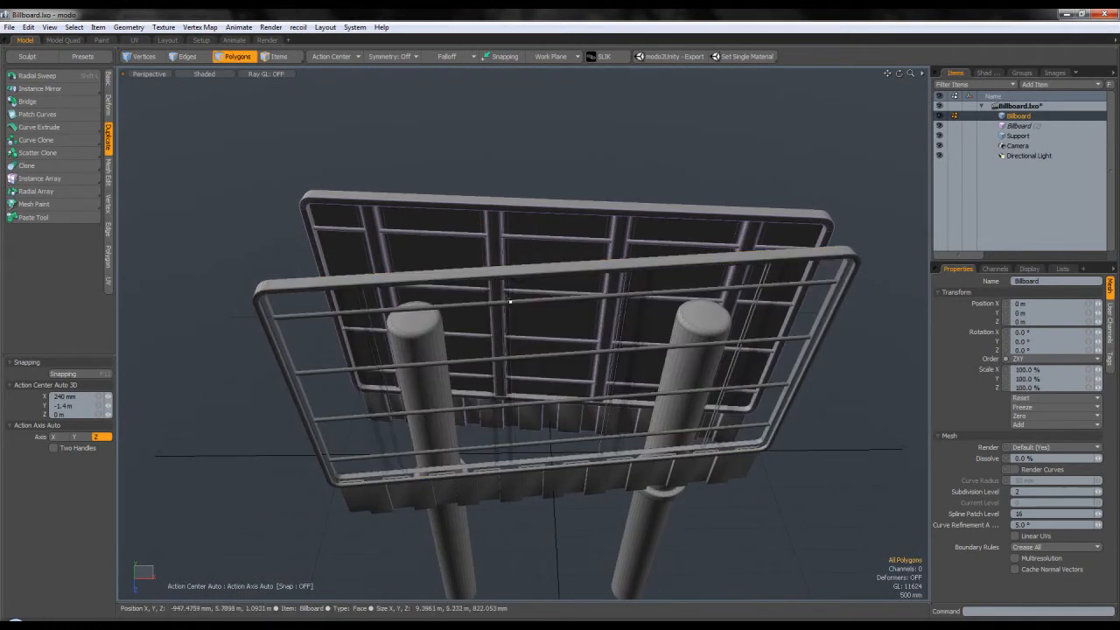
alt+drag(511, 298, 587, 257)
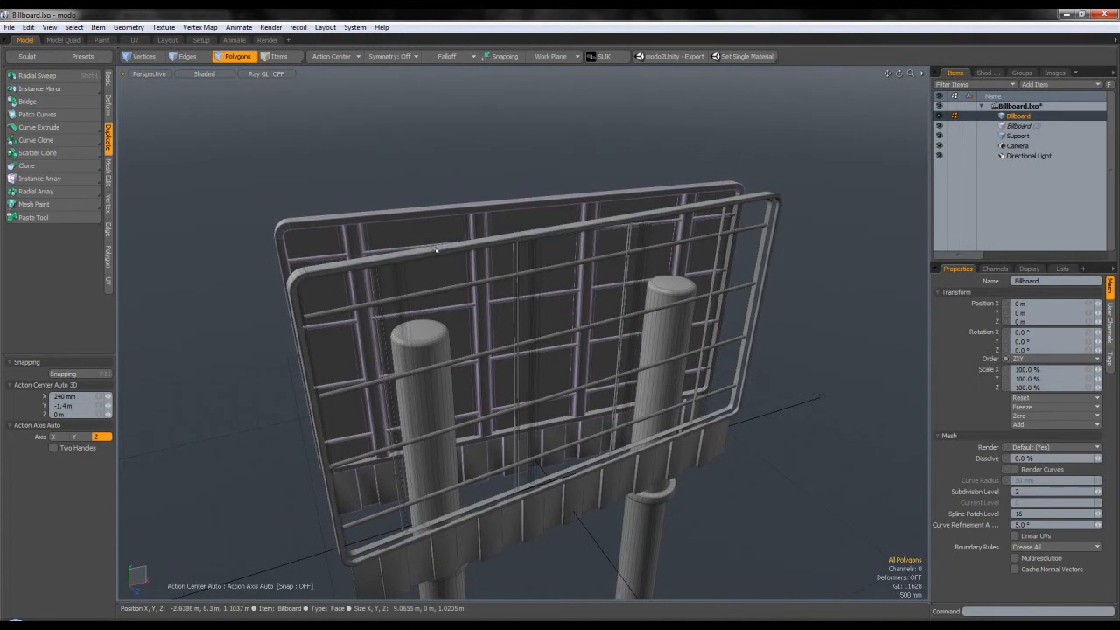
- Hide the frame, select the duplicated top strip on its own and unhide the remaining geometry
double_click(303, 319)
key(h)
click(332, 265)
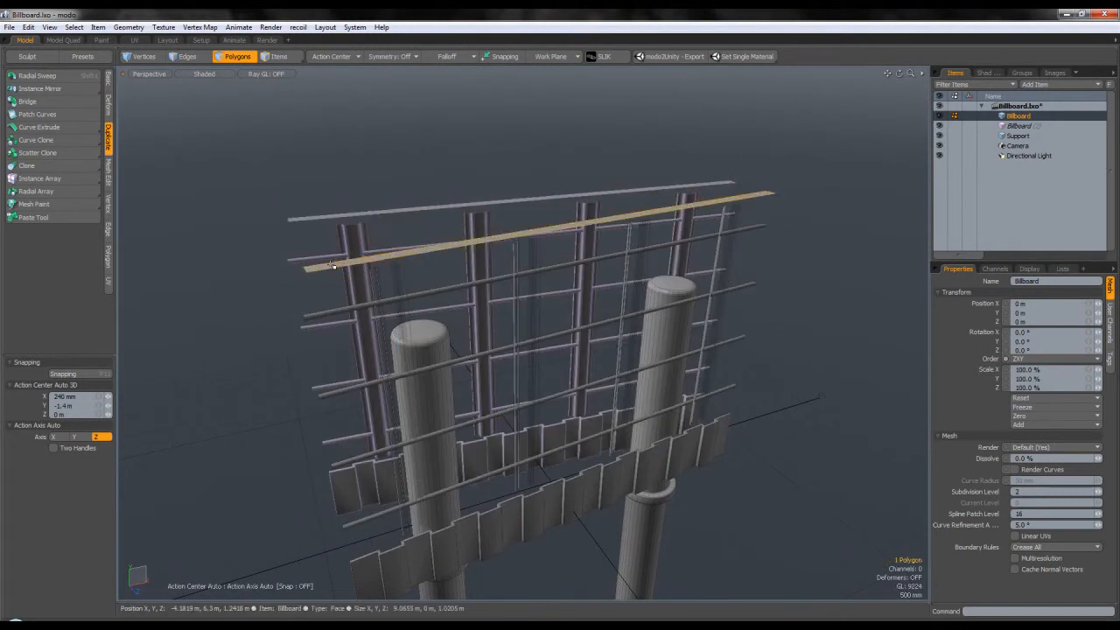
key(u)
- Raise the duplicated strip above the frame to about 6.48 m in Y and set the Action Center to Local
alt+drag(332, 265, 483, 282)
key(w)
drag(586, 191, 608, 225)
key(space)
key(w)
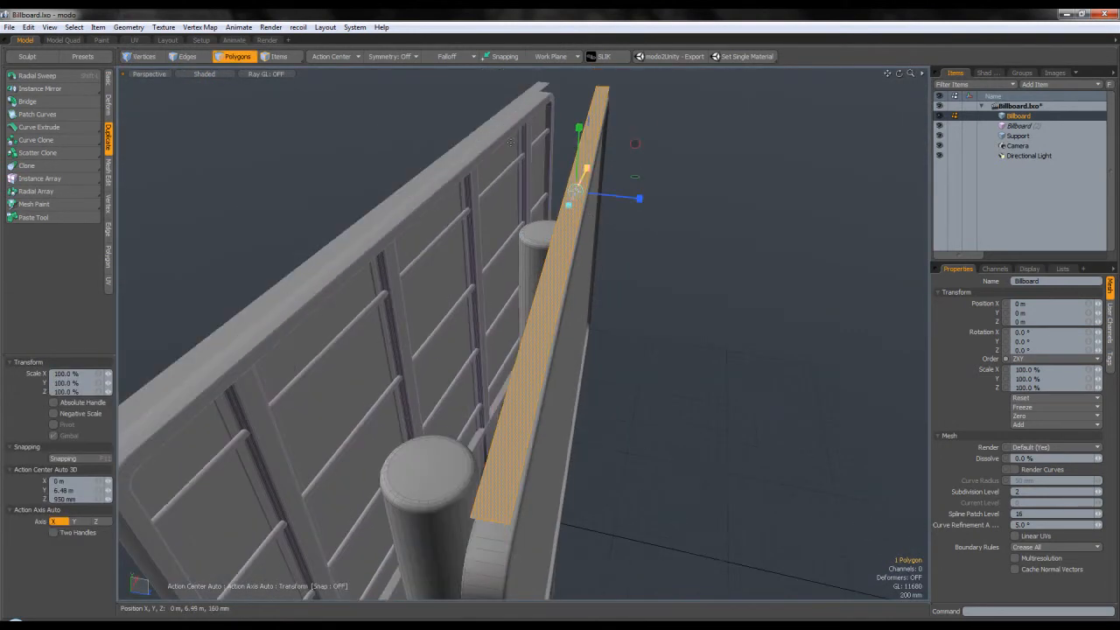
click(330, 58)
click(326, 130)
alt+drag(490, 205, 534, 199)
- Extrude the raised strip upward into a thin rail above the frame and save the scene
key(shift+x)
click(563, 189)
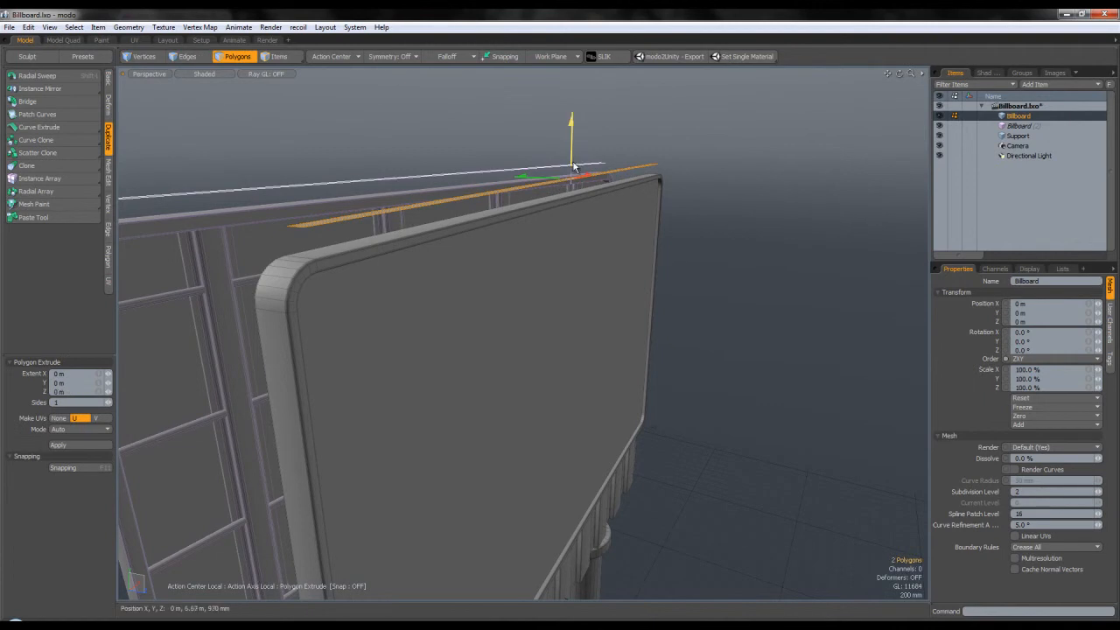
drag(578, 168, 272, 253)
key(q)
click(560, 160)
double_click(493, 220)
click(665, 145)
key(ctrl+s)
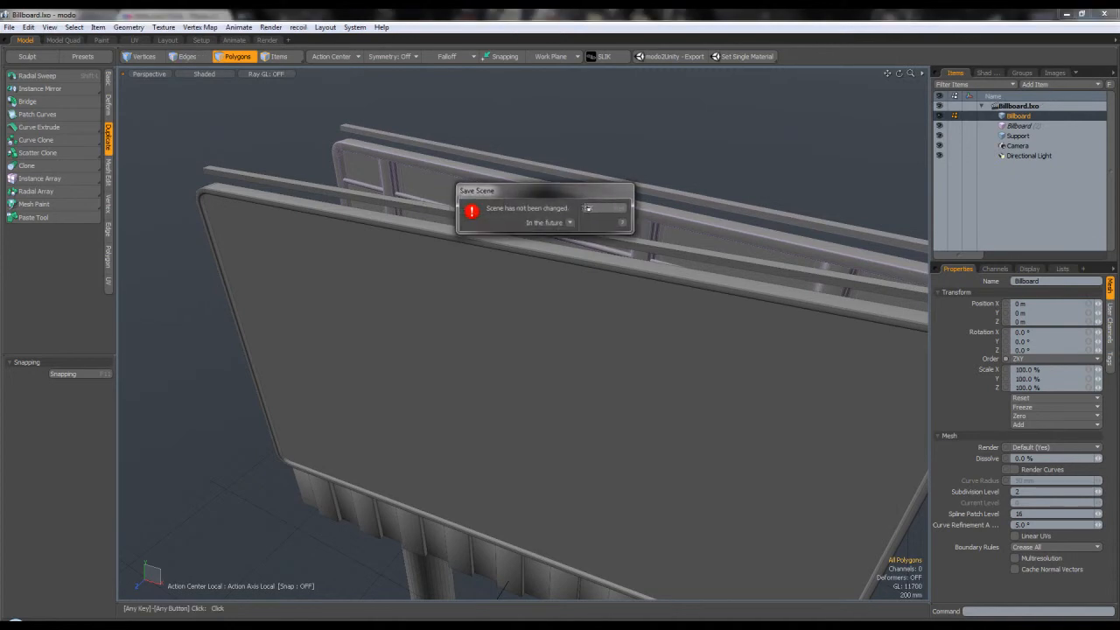
click(589, 208)
- Select the new rail and hide the unselected Billboard polygons to isolate it
double_click(552, 228)
key(shift+h)
click(566, 161)
alt+drag(566, 161, 516, 213)
- Loop-slice the rail across its length with a count of 3 evenly spaced cuts
double_click(508, 230)
key(alt+c)
scroll(508, 230, down, 5)
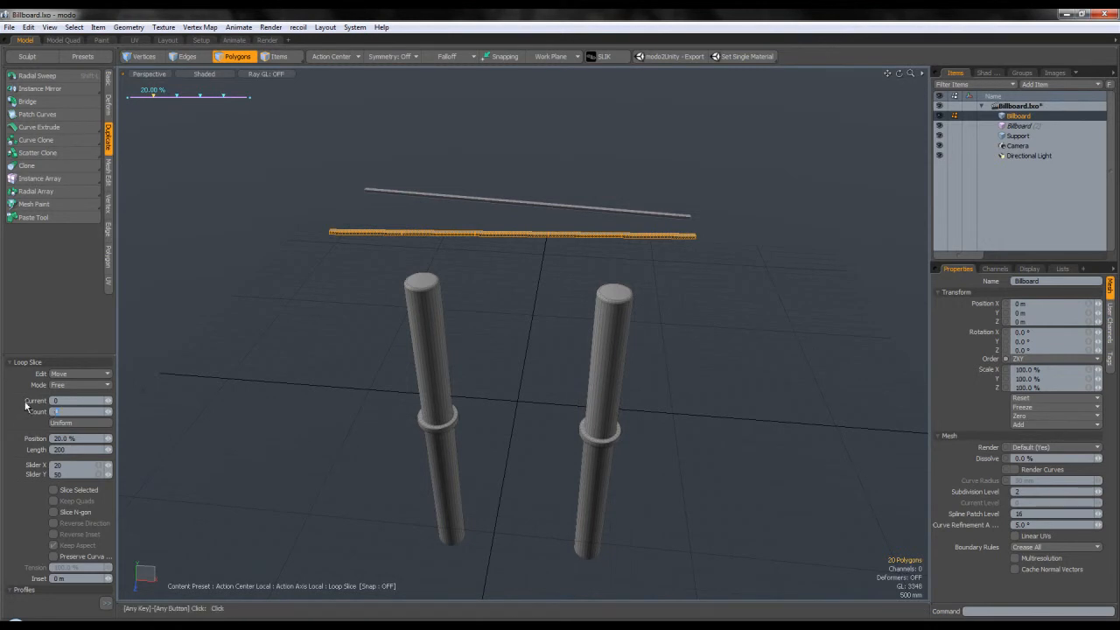
alt+drag(359, 219, 473, 246)
scroll(421, 232, up, 2)
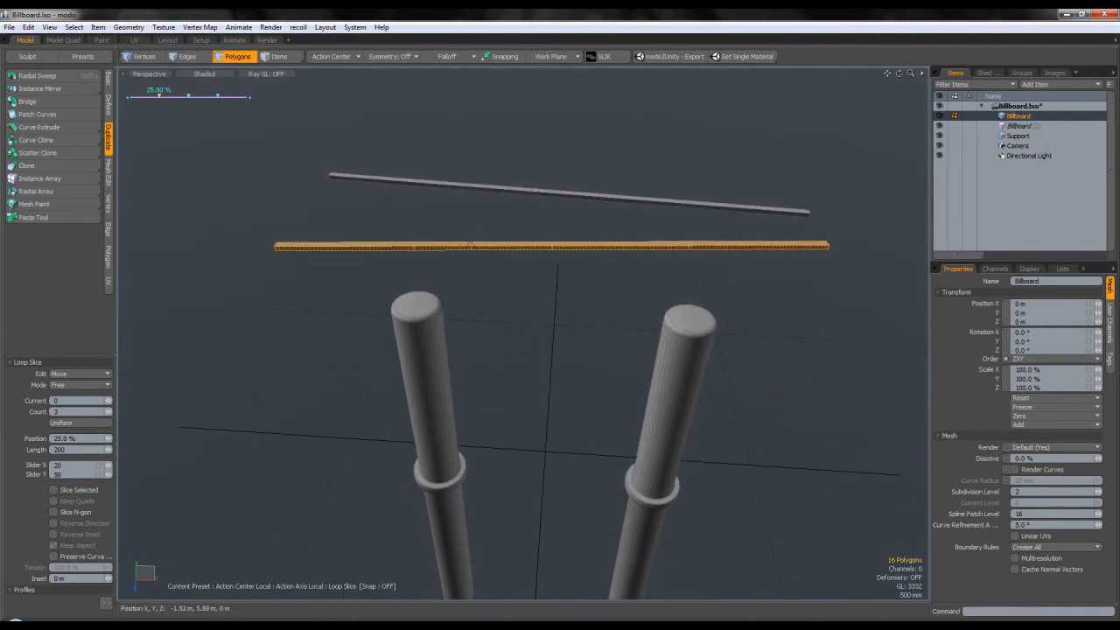
key(q)
click(461, 273)
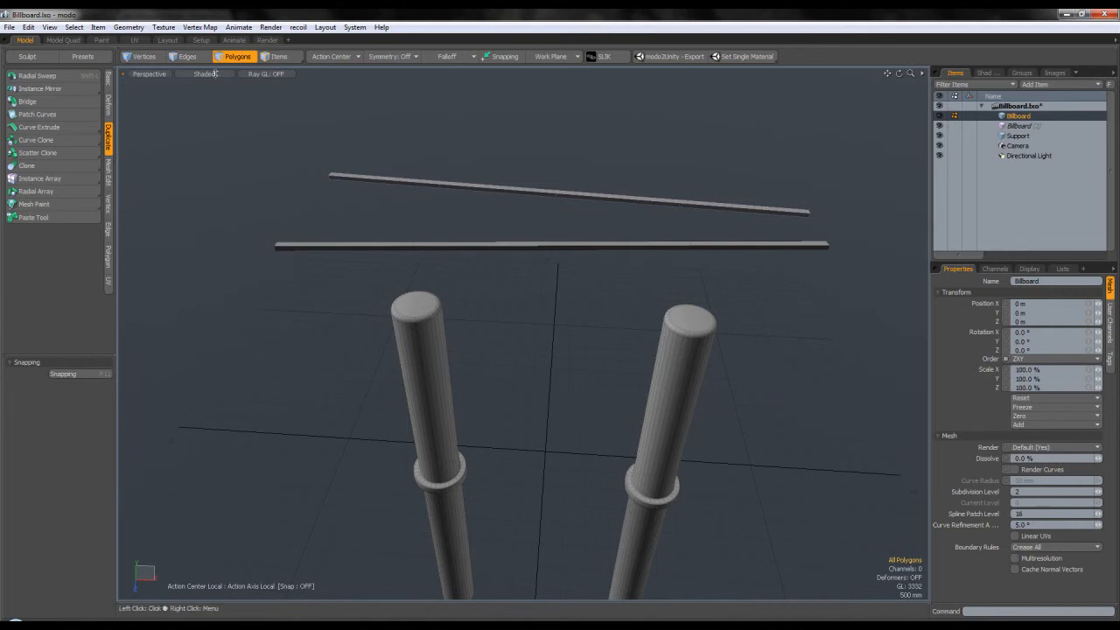
- Select the three edge loops across the rail and bevel them into narrow bands with round level 0
click(190, 57)
right_drag(466, 274, 470, 273)
shift+right_drag(576, 215, 530, 256)
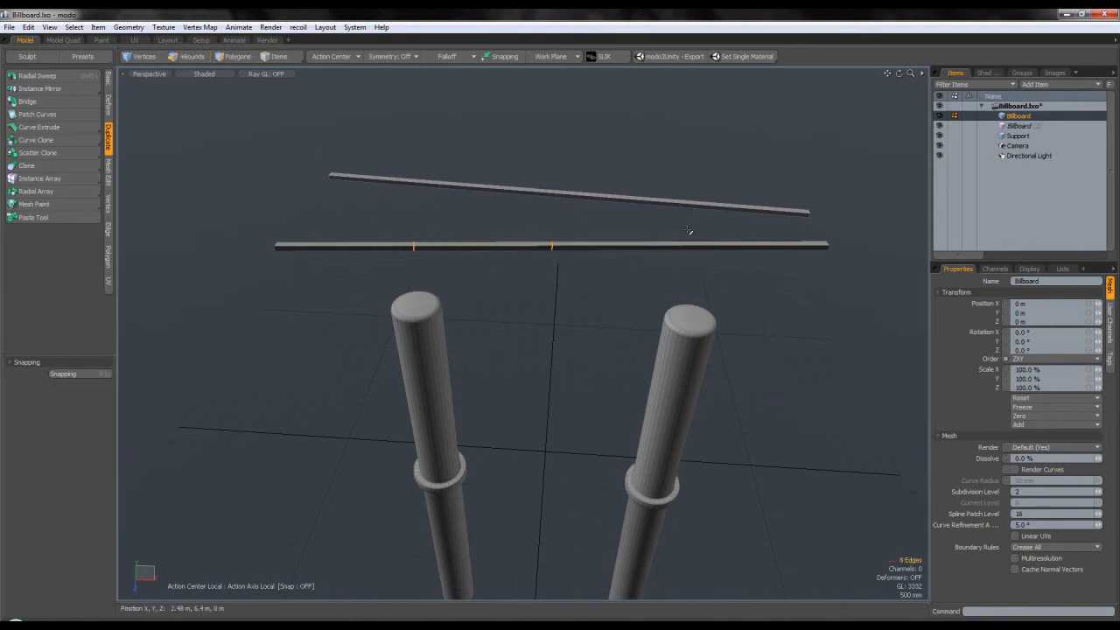
scroll(528, 252, up, 4)
key(b)
drag(569, 293, 589, 294)
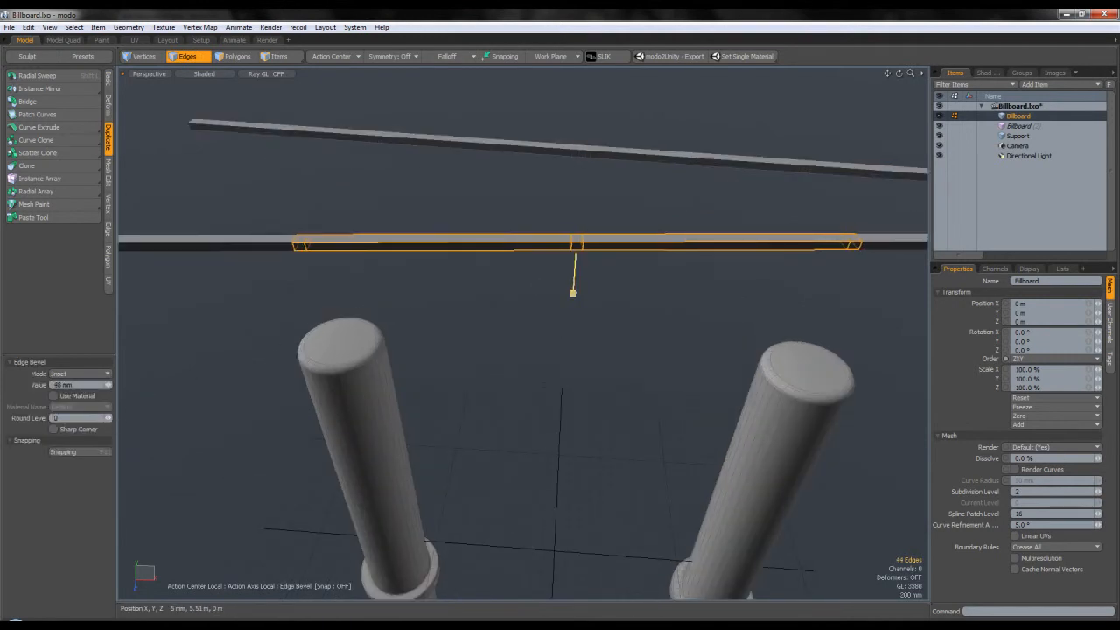
key(q)
click(540, 295)
- Unhide the billboard polygons and bevel the three narrow polygons under the rail downward by 205 mm to form support posts meeting the frame
key(u)
click(237, 57)
alt+drag(321, 195, 370, 193)
click(363, 191)
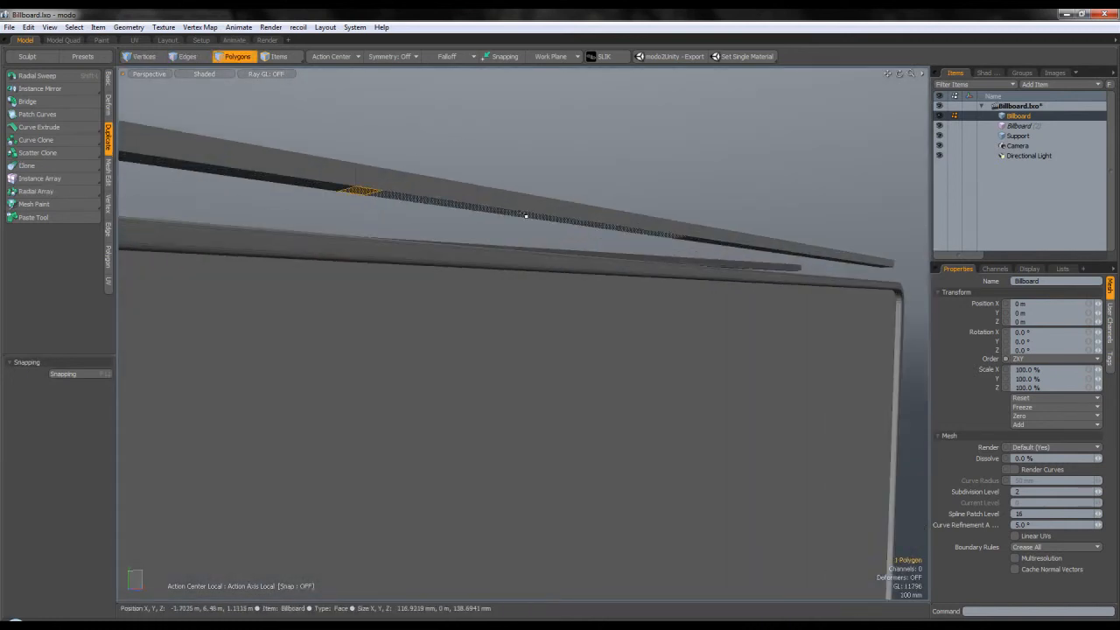
shift+click(694, 241)
alt+drag(745, 240, 655, 202)
alt+shift+drag(850, 210, 665, 219)
shift+click(696, 220)
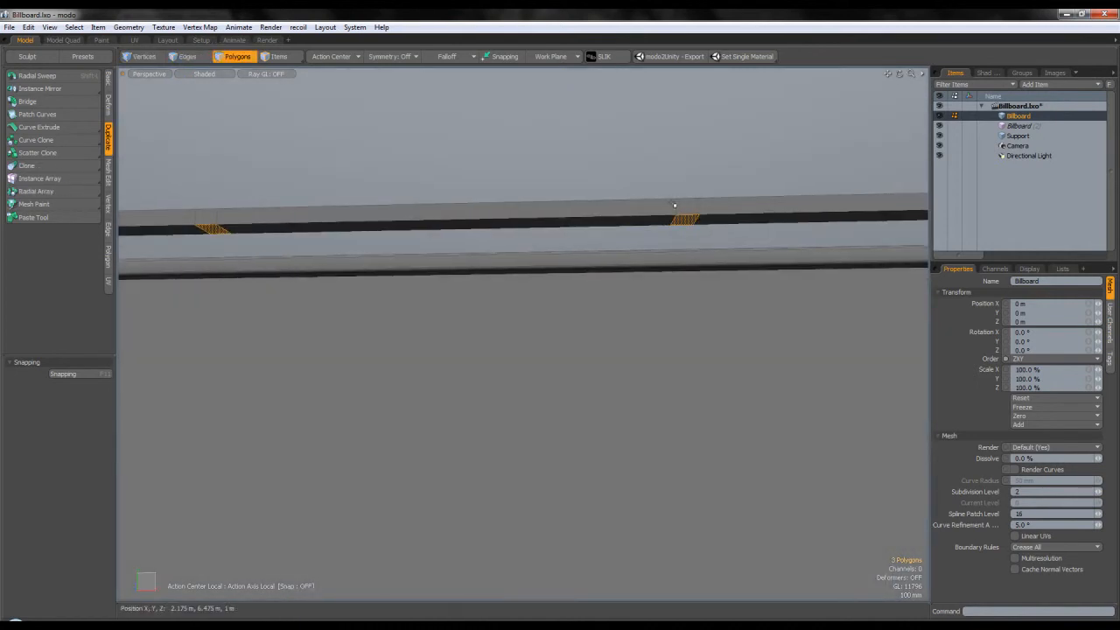
key(b)
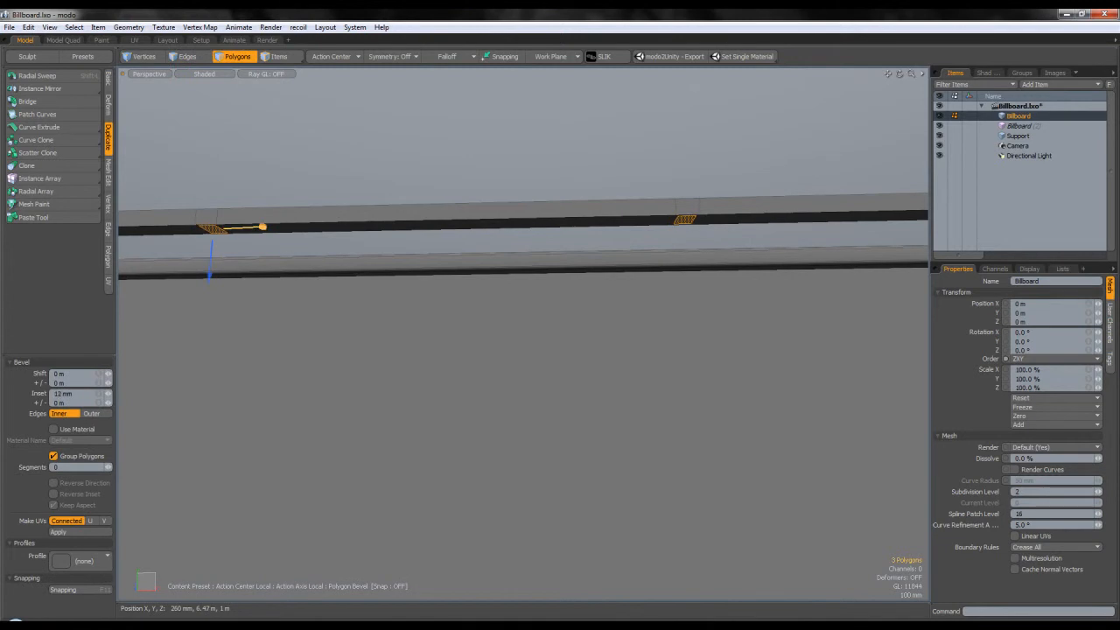
drag(207, 306, 232, 313)
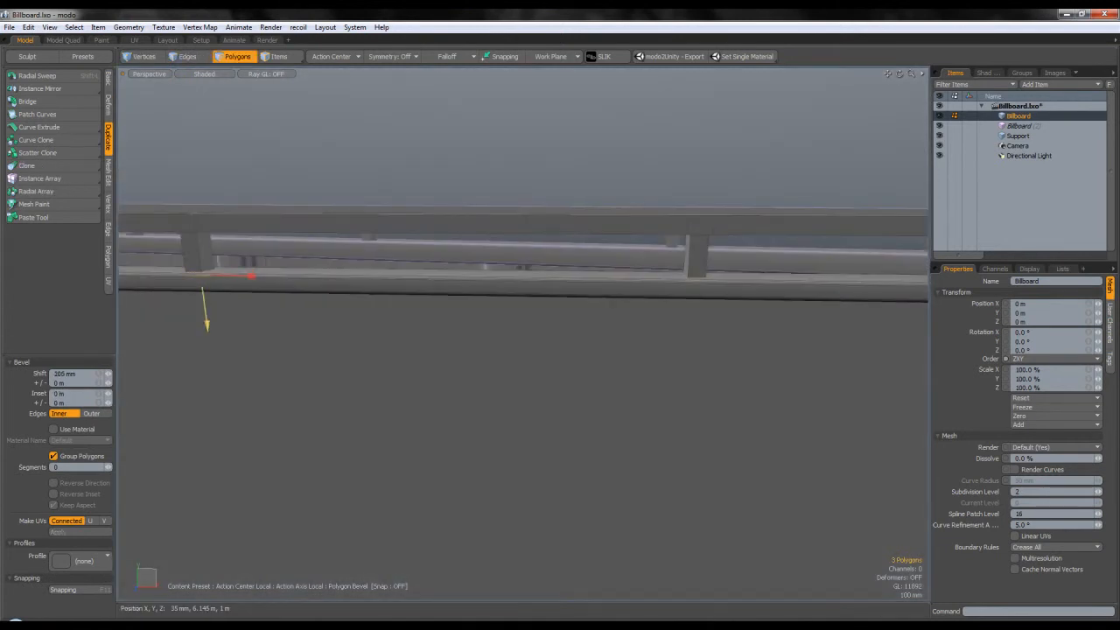
key(space)
- Select the whole rail with its support posts and hide the unselected Billboard polygons
alt+drag(412, 150, 431, 235)
double_click(499, 202)
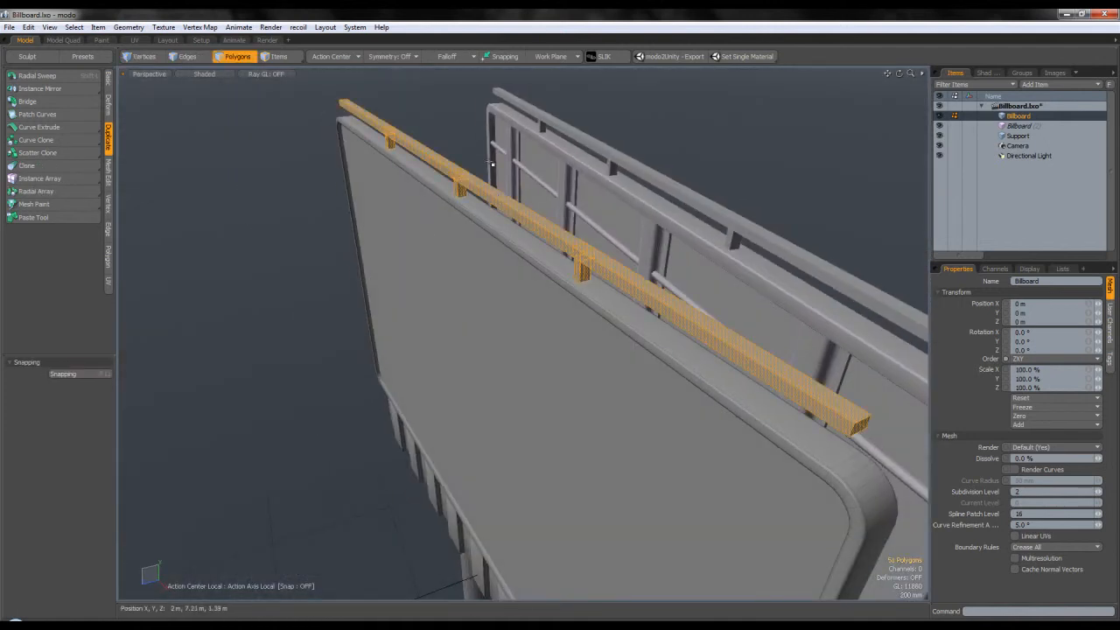
alt+drag(499, 201, 463, 149)
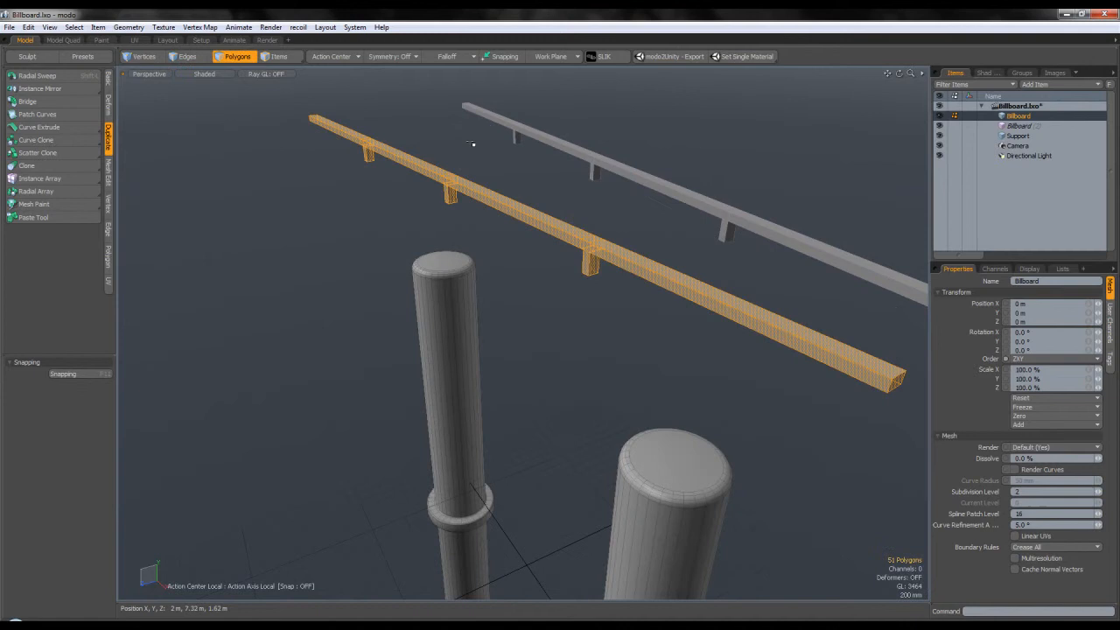
- Select the outer edges of the rail and its posts and bevel them with an inset of 7 mm and round level 1
click(477, 144)
key(2)
alt+drag(477, 145, 615, 253)
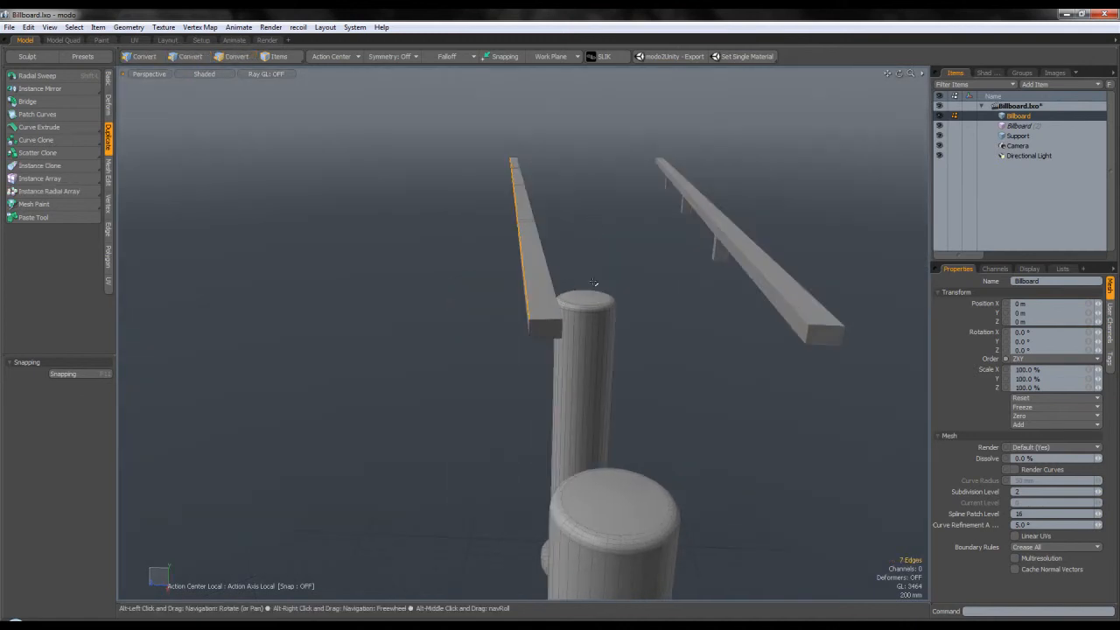
alt+drag(555, 292, 665, 182)
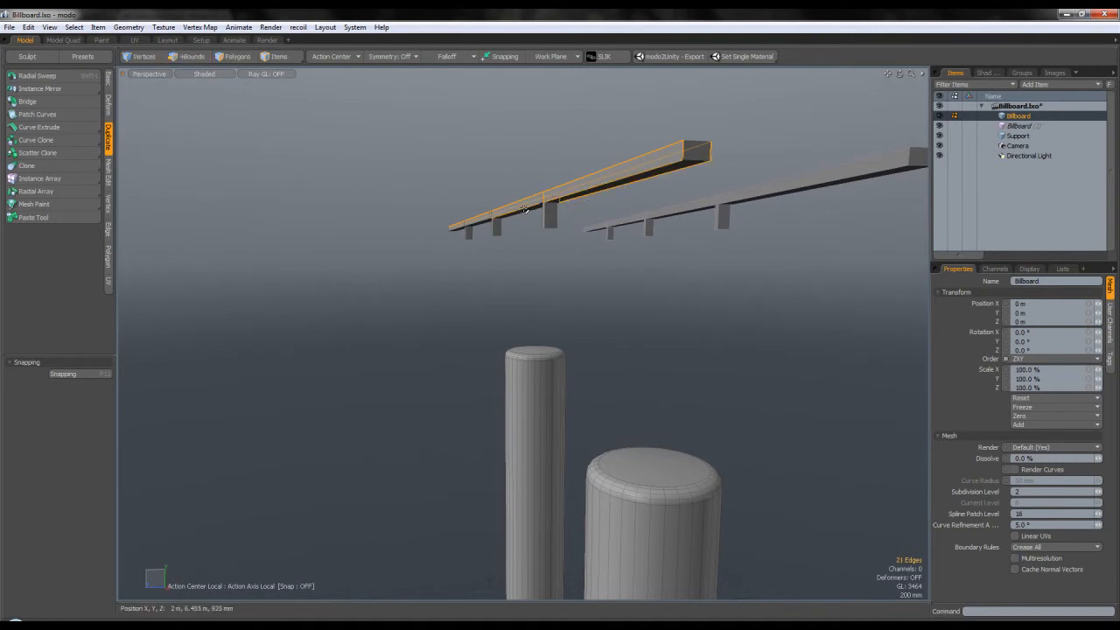
alt+drag(481, 208, 428, 188)
alt+shift+drag(344, 190, 463, 231)
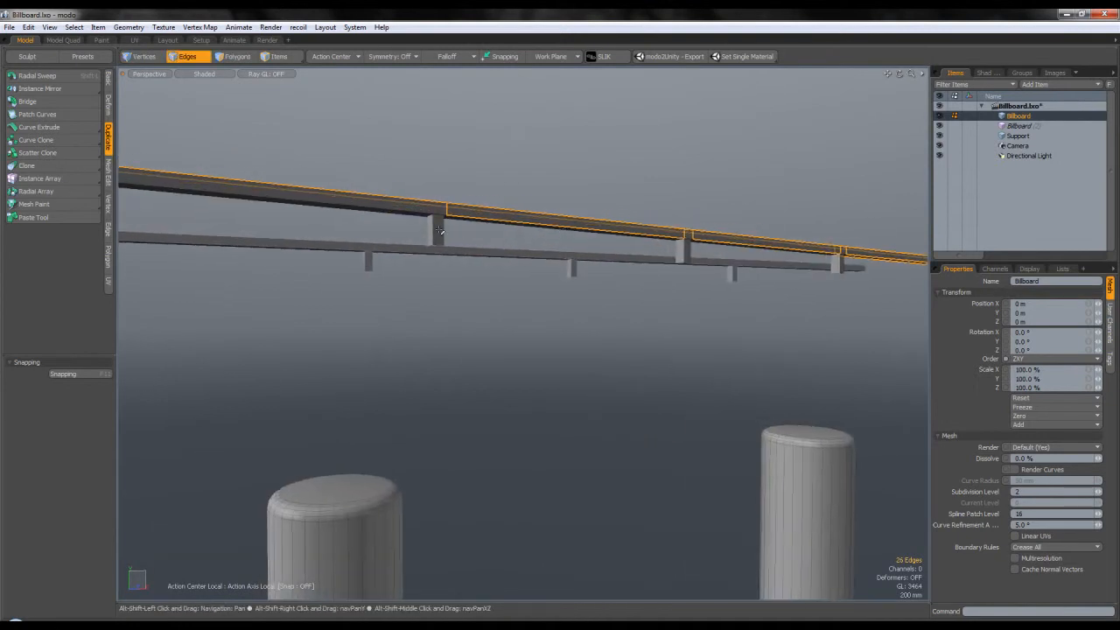
key(bracketright)
alt+shift+drag(551, 267, 621, 284)
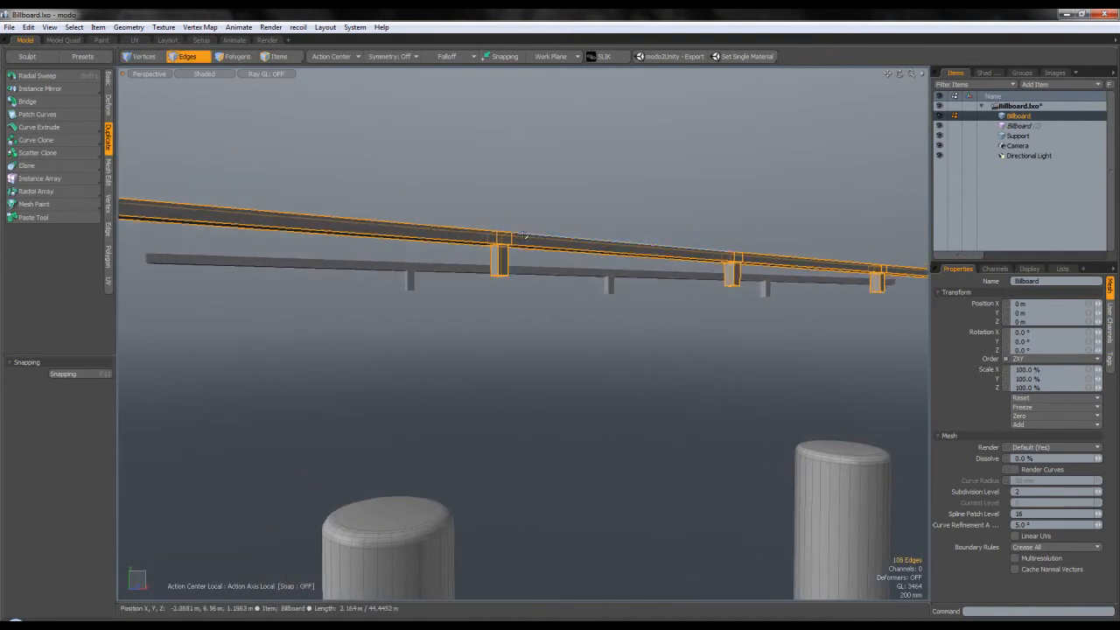
scroll(542, 234, up, 3)
key(b)
drag(542, 234, 567, 234)
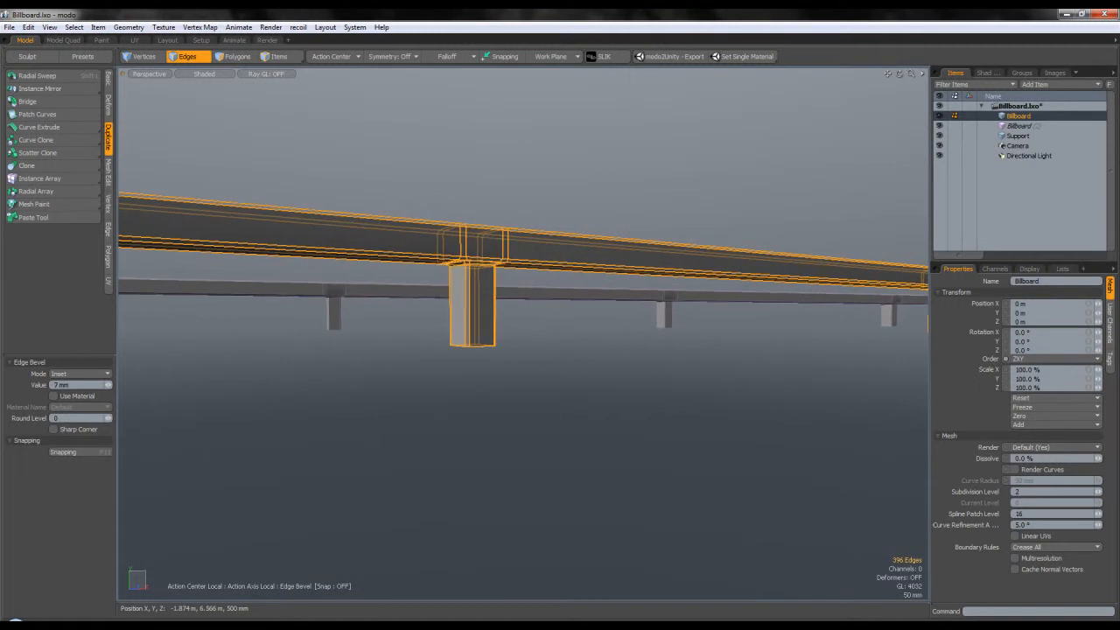
click(108, 418)
alt+drag(440, 337, 442, 304)
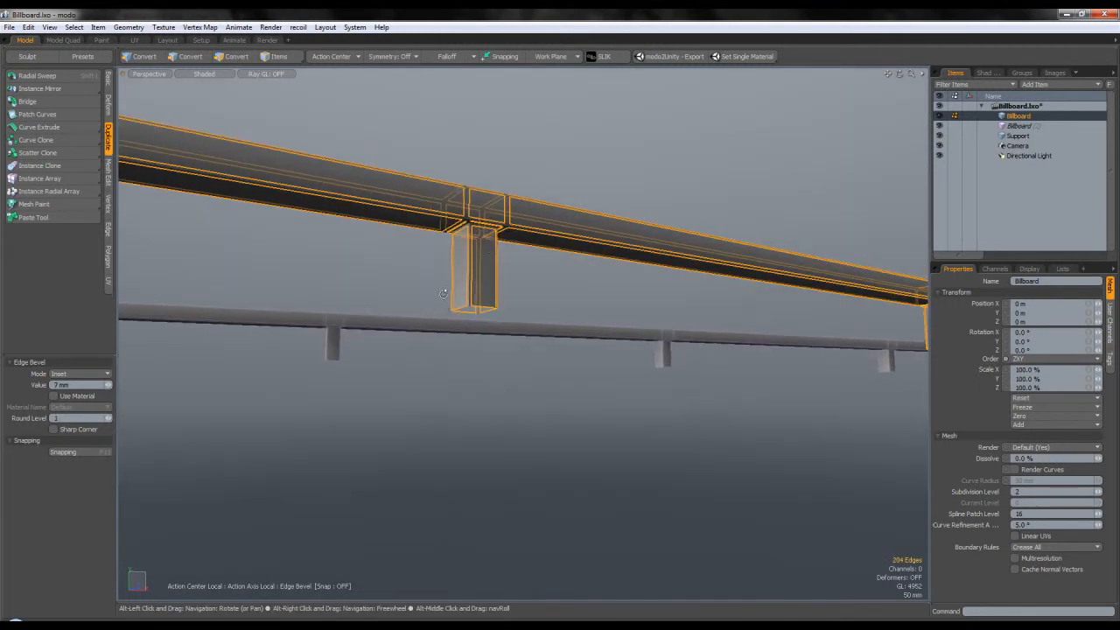
key(q)
click(507, 265)
- Unhide the rest of the billboard and select the small rail-face polygons directly above the support posts
scroll(507, 265, down, 5)
alt+drag(507, 272, 426, 313)
key(u)
scroll(435, 310, down, 3)
alt+shift+drag(550, 296, 487, 282)
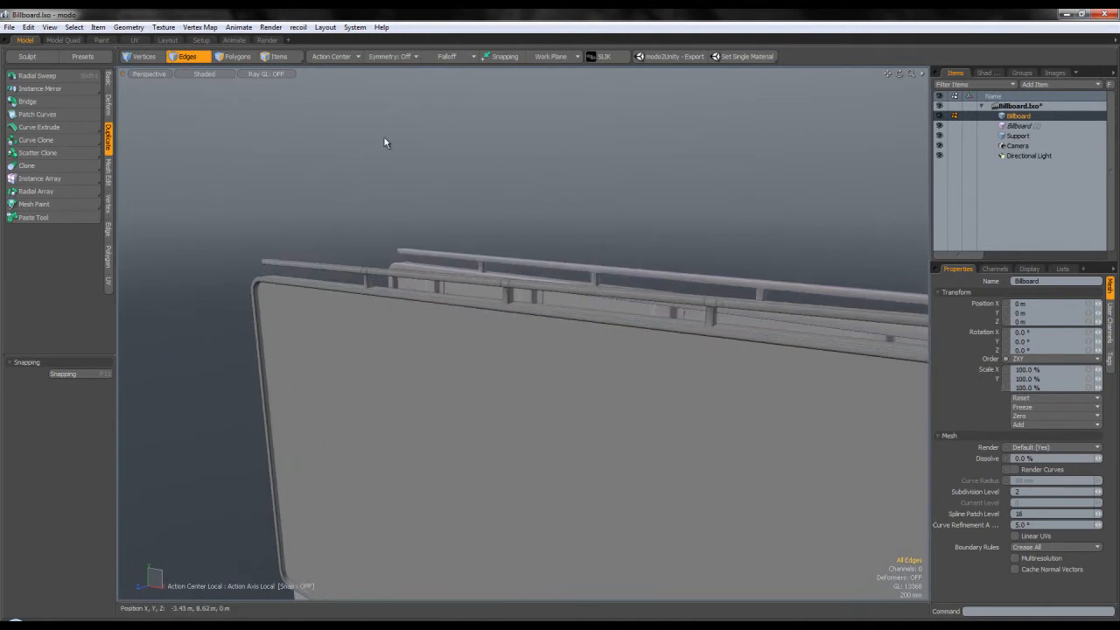
click(238, 59)
alt+drag(417, 201, 530, 255)
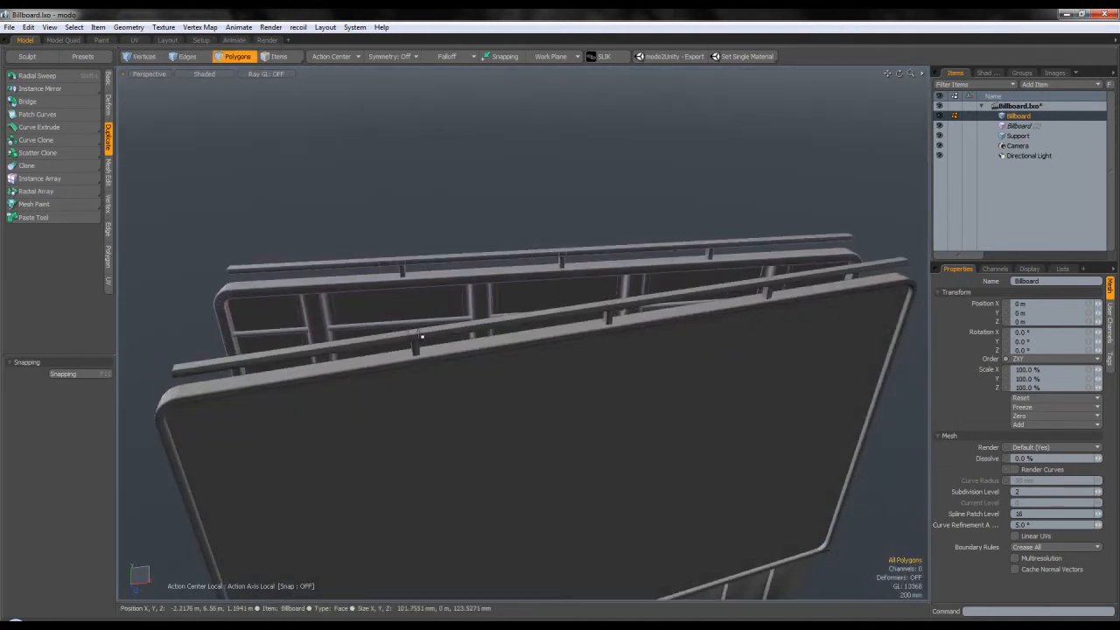
scroll(421, 330, up, 3)
click(417, 340)
shift+click(768, 285)
alt+shift+drag(810, 271, 478, 290)
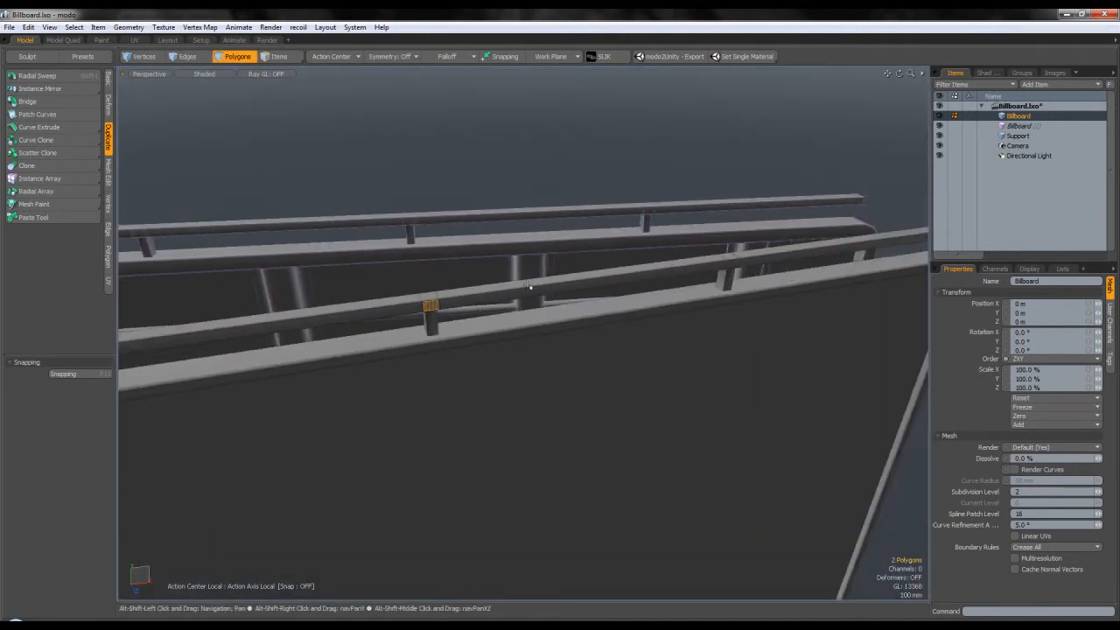
- Bevel the three selected rail faces in front of the posts outward to form horizontal light arms above the billboard
scroll(728, 283, down, 2)
scroll(728, 276, down, 3)
mouse_move(585, 319)
alt+mouse_down()
mouse_move(720, 290)
mouse_move(577, 298)
alt+mouse_up()
key(b)
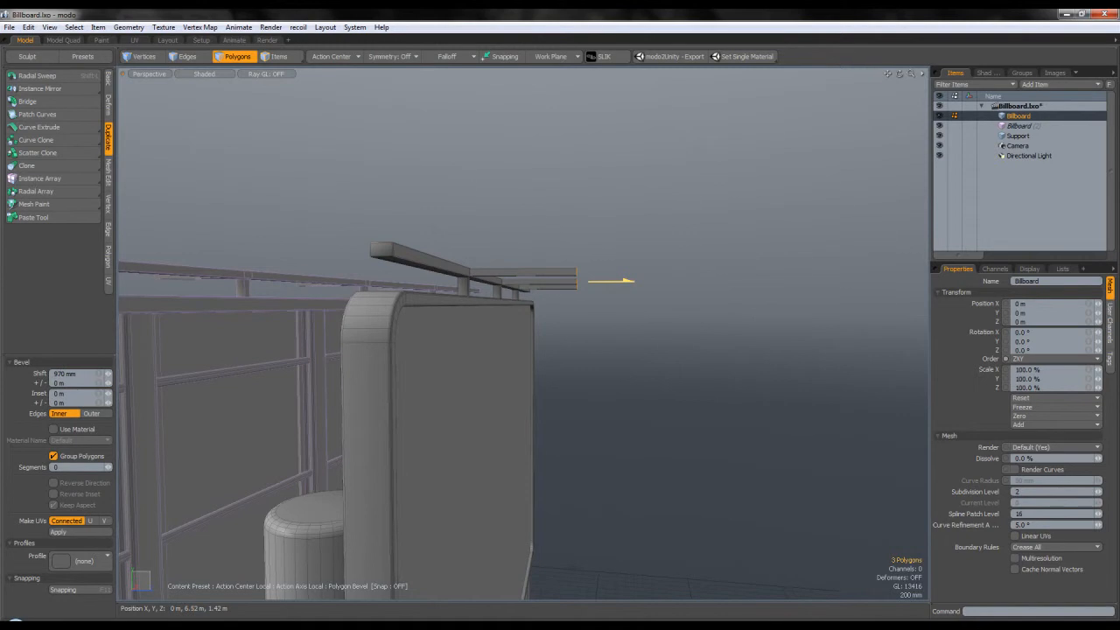
alt+drag(581, 280, 590, 282)
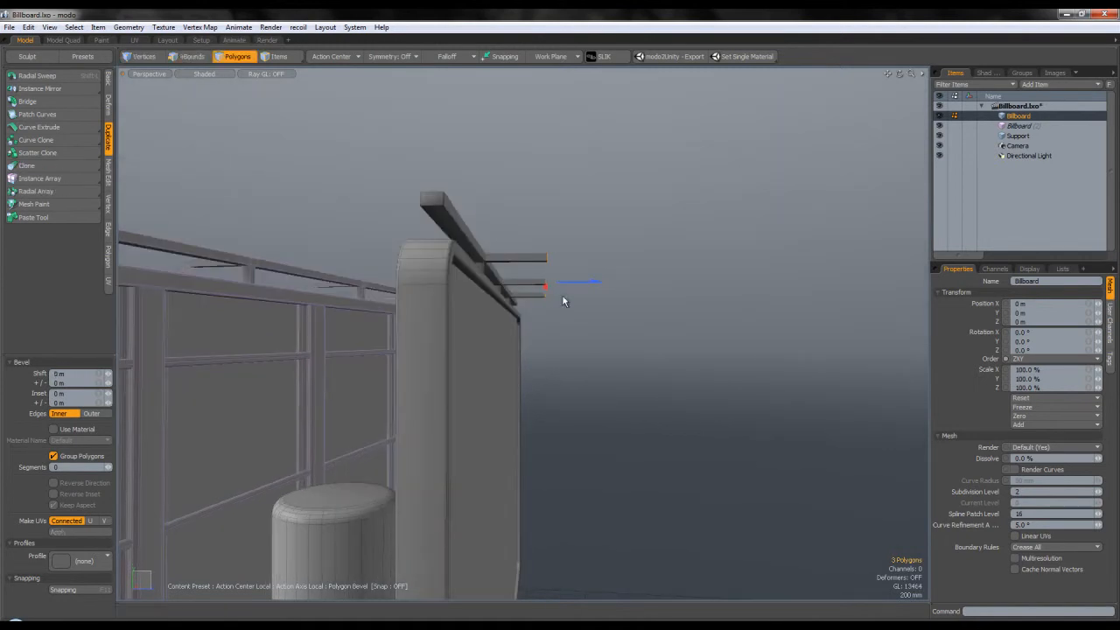
- Extend the three arms with a second bevel segment and lower their end faces so the segment slopes downward
key(w)
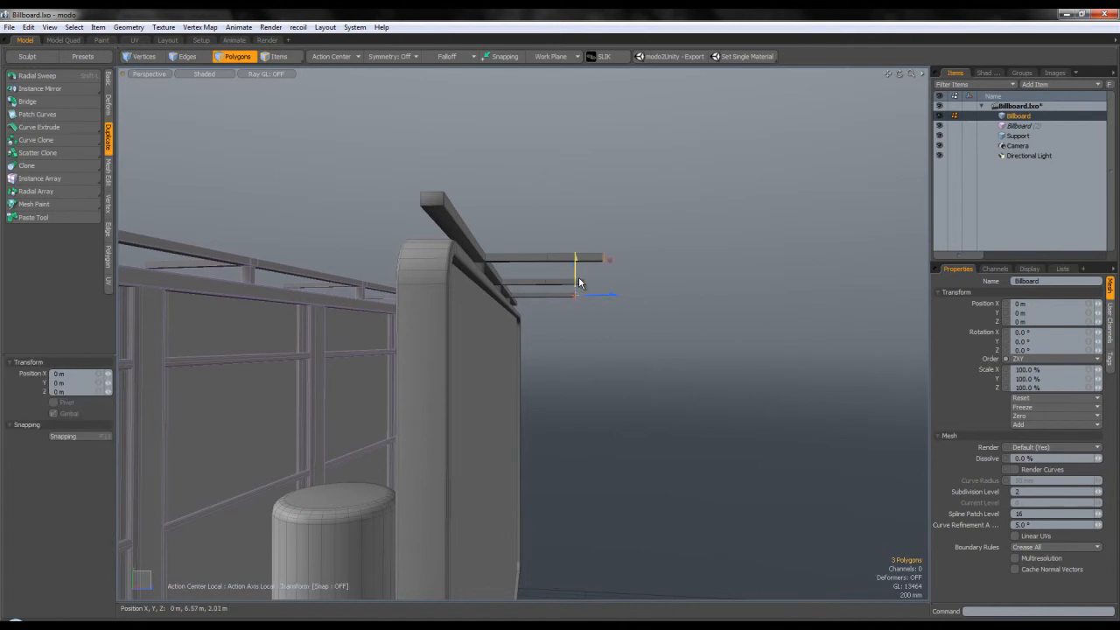
key(q)
click(603, 300)
alt+drag(603, 300, 360, 222)
scroll(455, 303, down, 5)
scroll(515, 265, up, 8)
- Select the end faces of the three light arms and rotate them to square up with the sloping segments
click(518, 272)
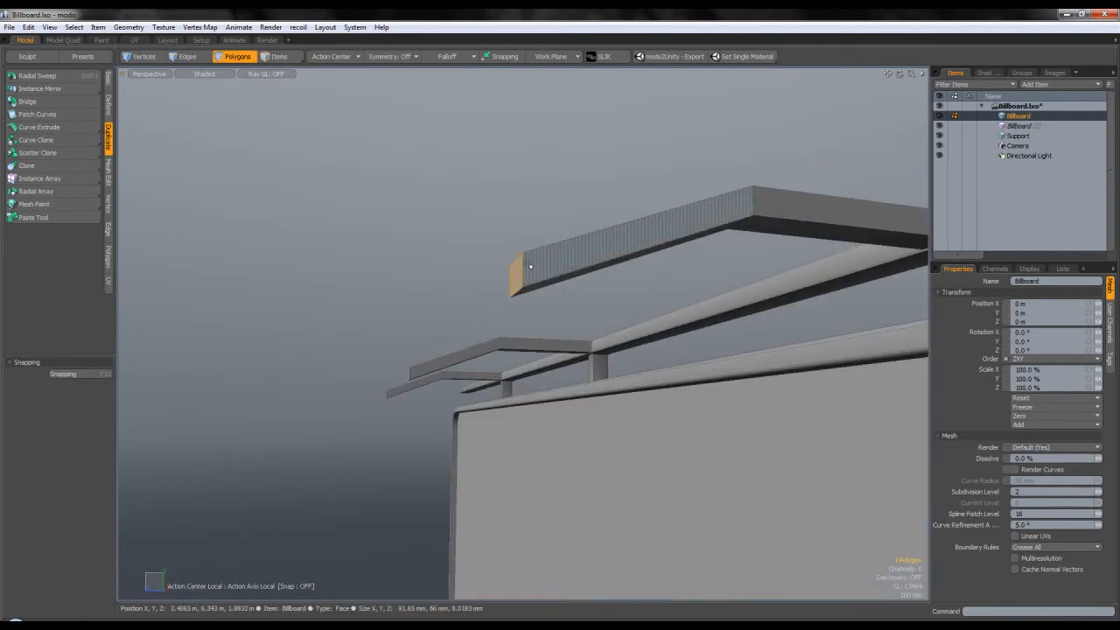
alt+drag(415, 372, 475, 393)
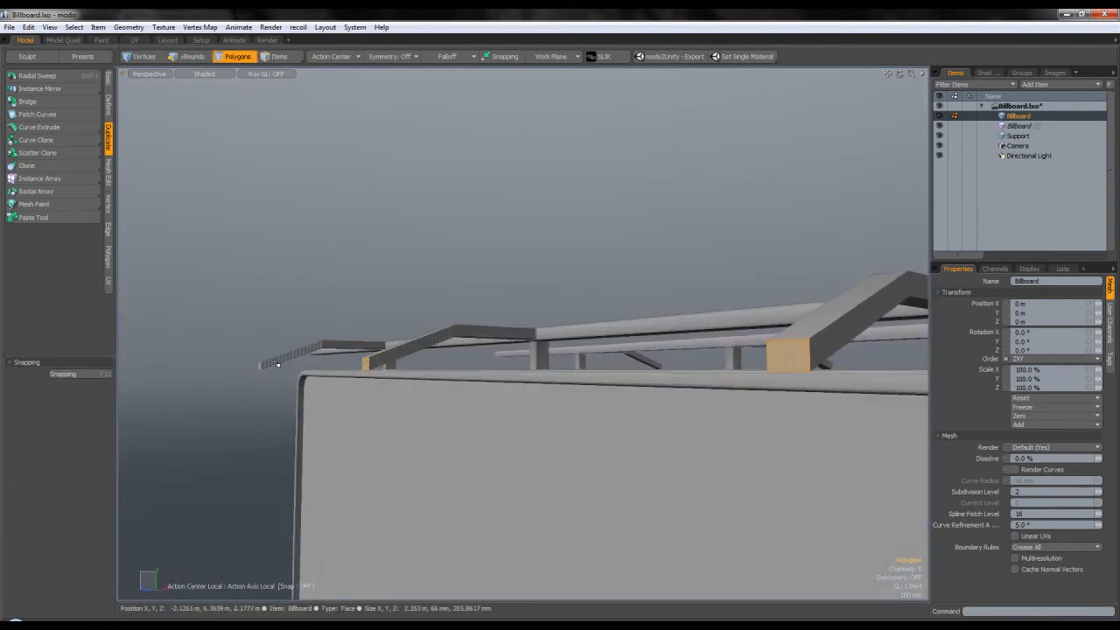
alt+drag(260, 366, 430, 352)
key(e)
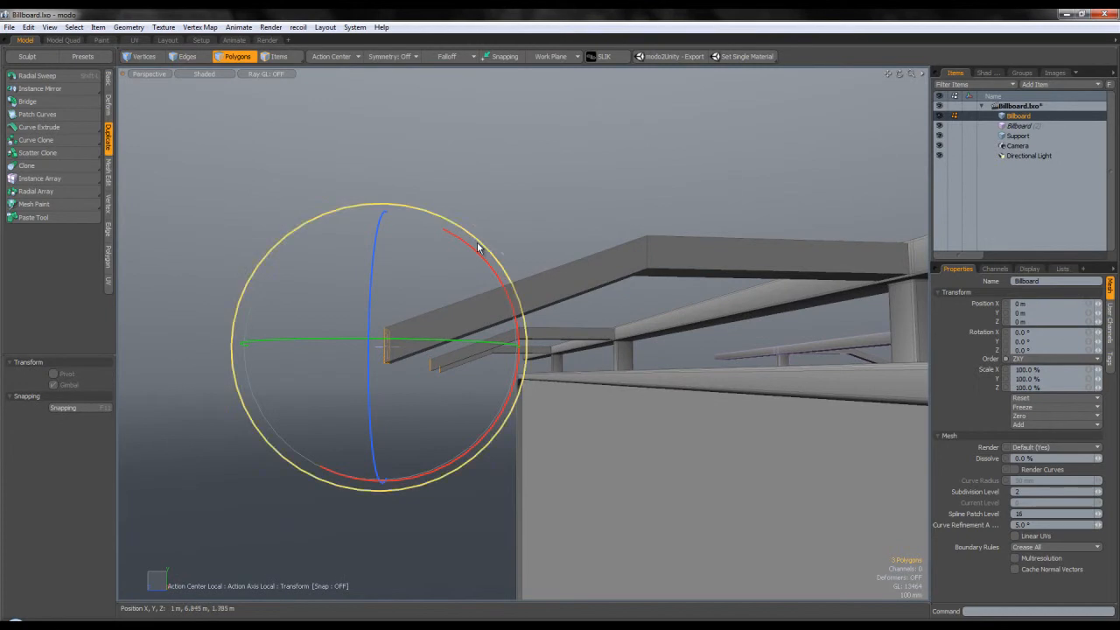
drag(472, 249, 444, 230)
key(space)
click(430, 177)
alt+drag(431, 177, 566, 268)
scroll(565, 268, down, 3)
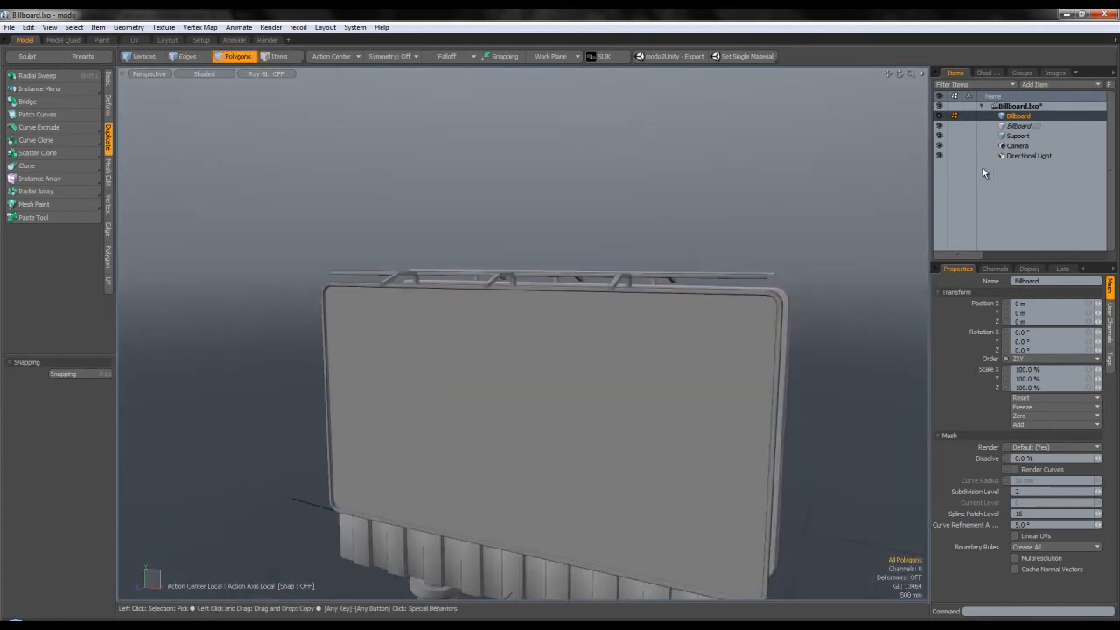
double_click(731, 277)
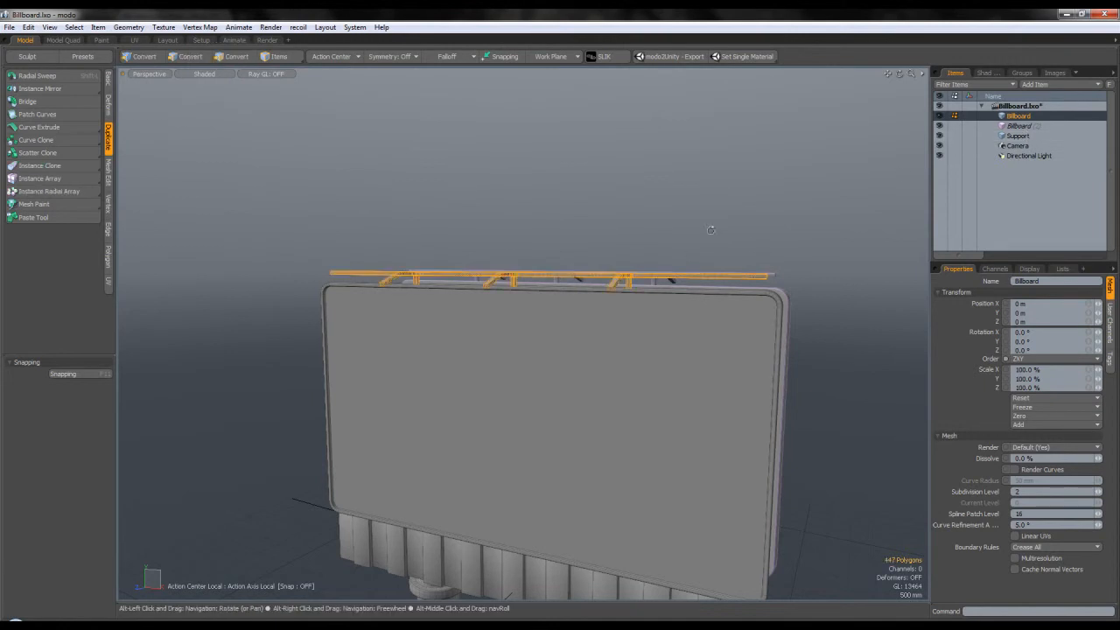
alt+drag(740, 215, 660, 244)
click(664, 240)
- Create a new mesh item and name it Lights
key(n)
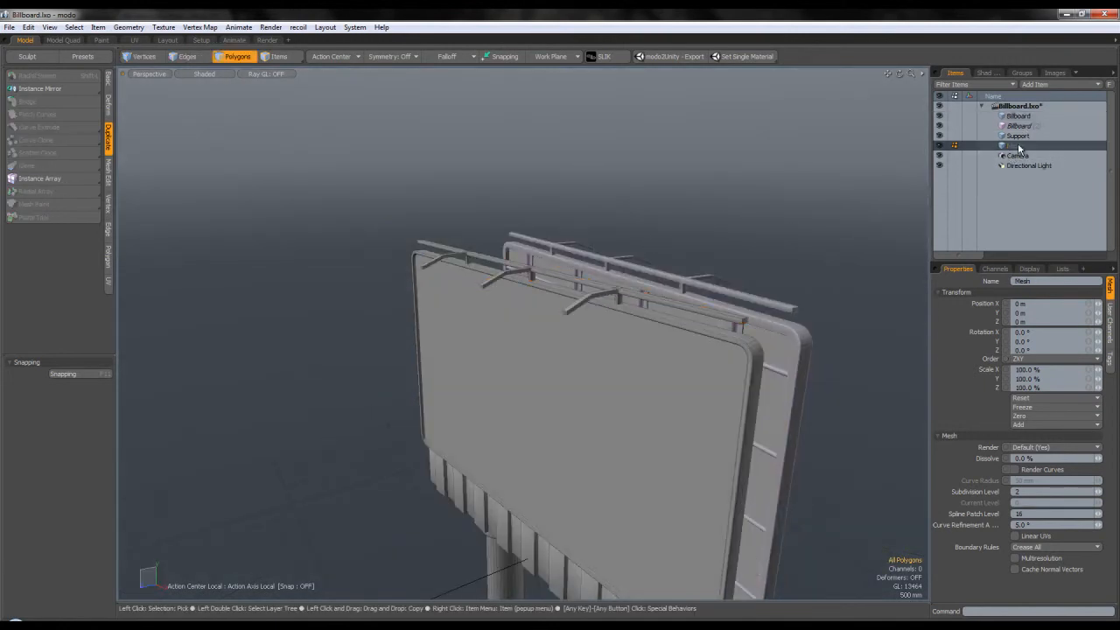
double_click(1014, 148)
text(Lights)
key(Return)
- In the top view, draw a flat cube primitive about 600 by 410 mm just beyond the end of a light arm
click(109, 83)
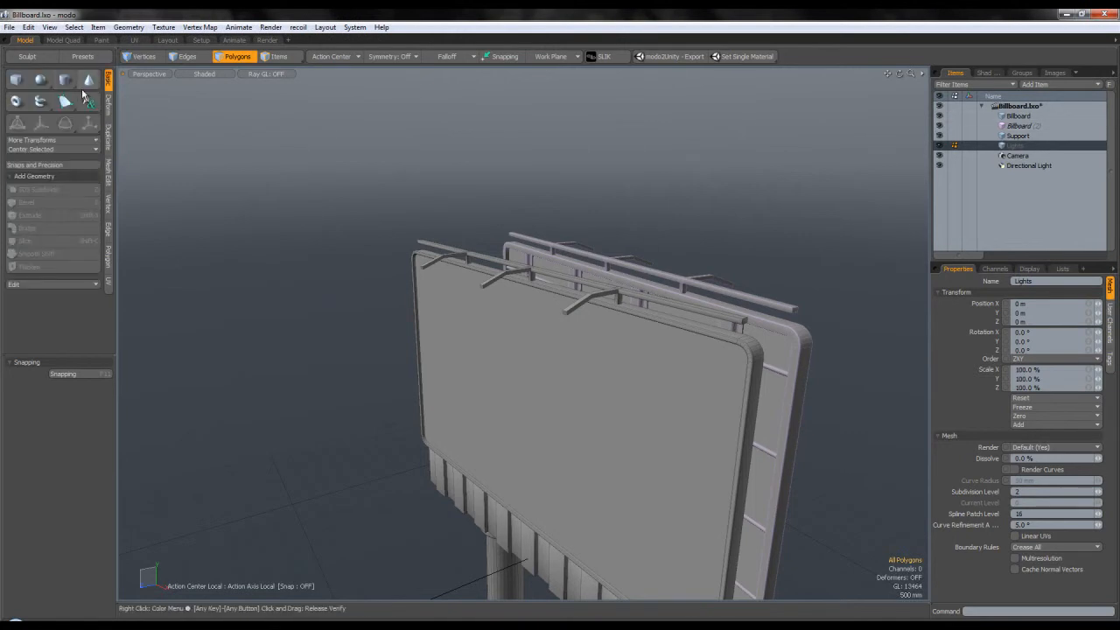
click(16, 81)
alt+drag(492, 254, 556, 264)
key(ctrl+space)
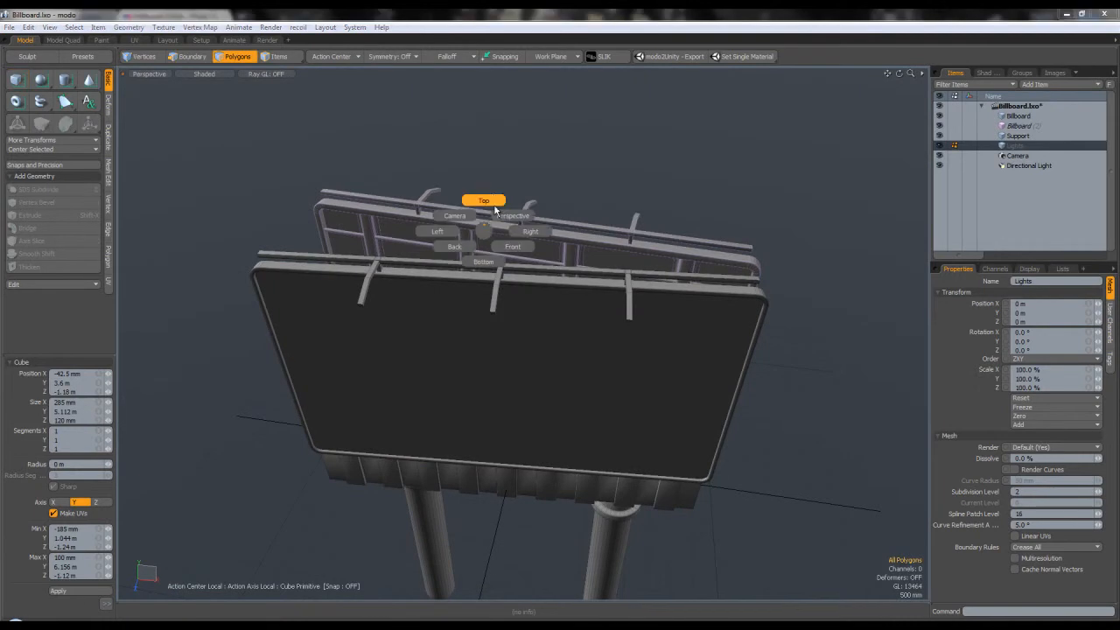
click(486, 210)
alt+drag(603, 319, 527, 245)
scroll(577, 289, up, 2)
scroll(577, 289, up, 1)
scroll(578, 289, down, 4)
scroll(571, 311, up, 2)
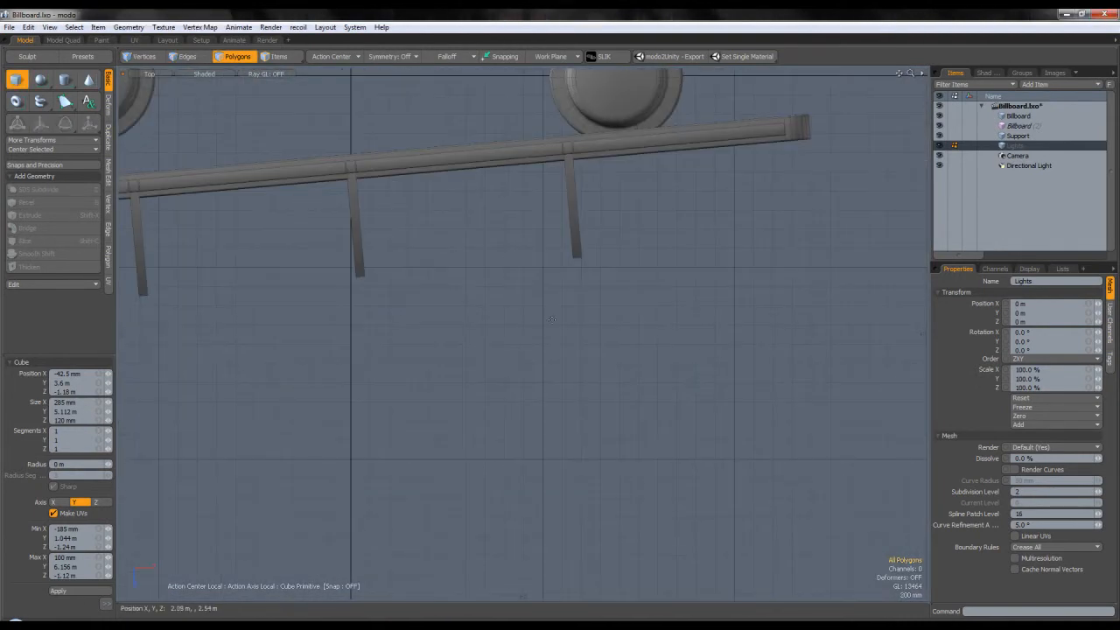
drag(544, 307, 600, 344)
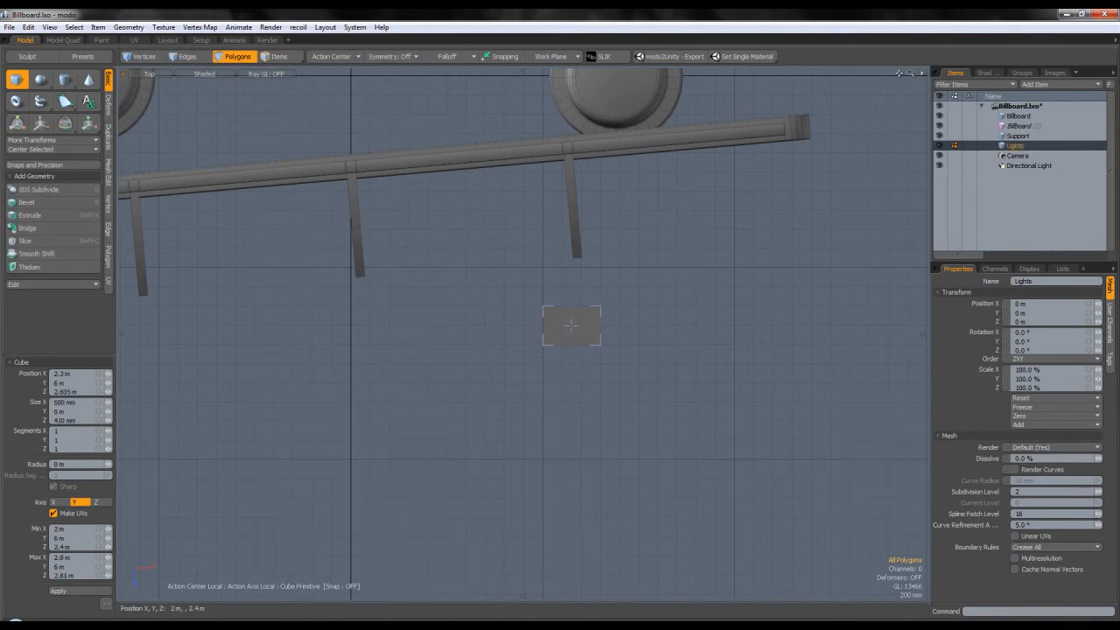
- In the perspective view, raise the flat cube into a box about 64 mm high
key(ctrl+space)
click(595, 312)
alt+drag(595, 312, 712, 311)
scroll(550, 279, up, 5)
mouse_move(516, 296)
mouse_down()
mouse_move(531, 258)
mouse_move(503, 289)
mouse_move(515, 280)
mouse_up()
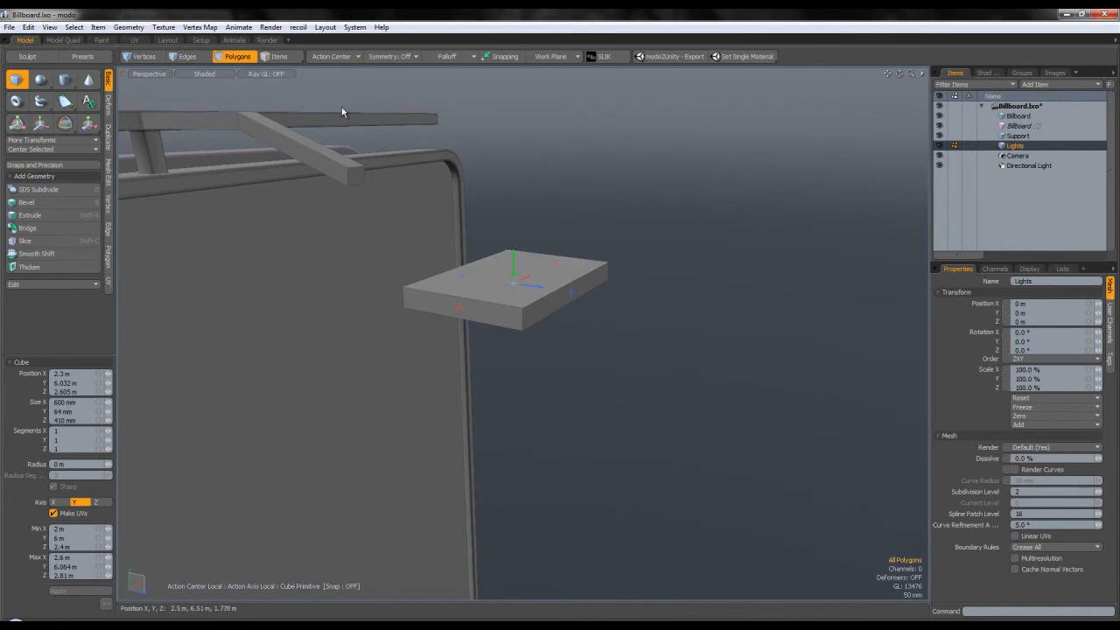
- Select the box's bottom polygon and inset it with a polygon bevel to form a surrounding rim
click(240, 61)
alt+drag(515, 350, 526, 308)
scroll(517, 309, up, 5)
click(514, 300)
key(b)
- Try to recess the bottom face into the box with a series of successive inward polygon bevels
shift+click(525, 322)
shift+click(528, 322)
shift+click(502, 313)
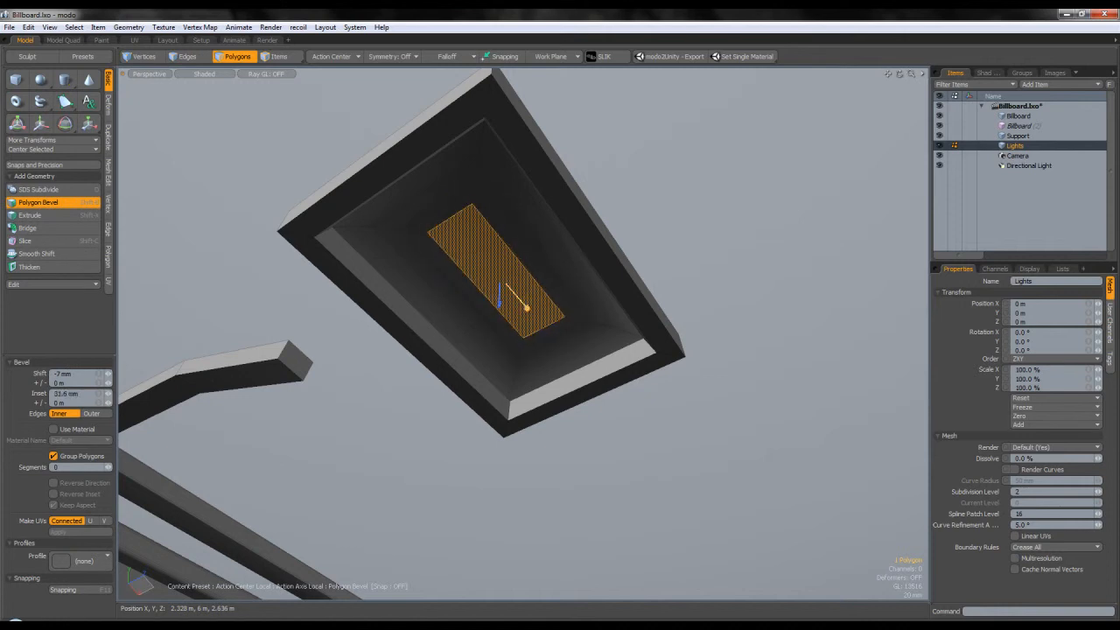
key(space)
click(655, 433)
alt+drag(656, 432, 673, 491)
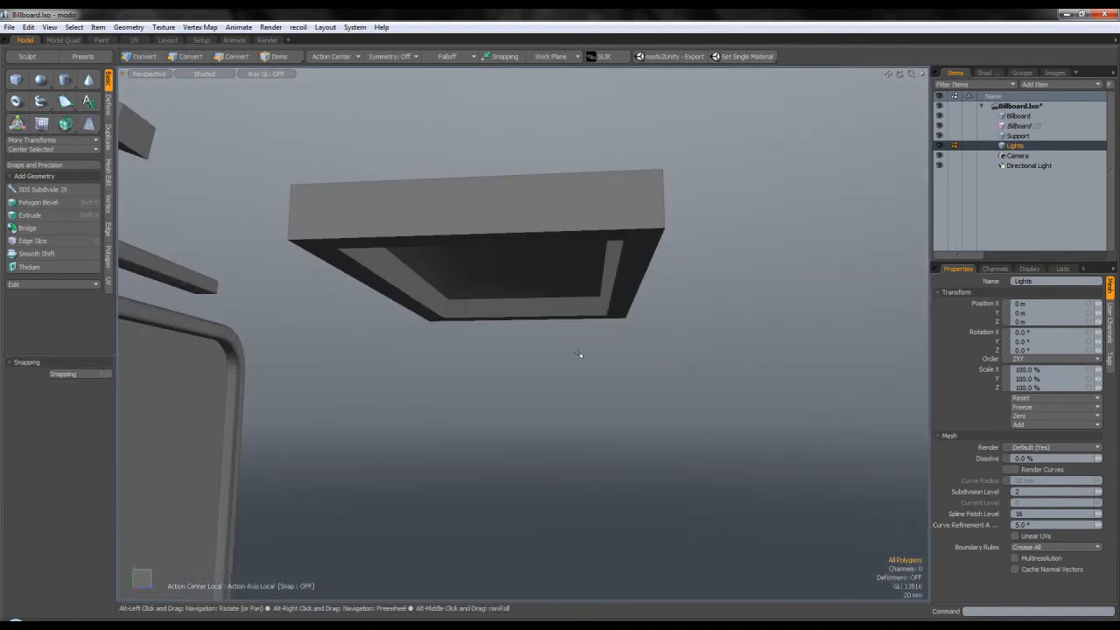
alt+drag(527, 327, 500, 328)
- Undo the successive bevels that recessed the box's bottom face
key(ctrl+z)
key(ctrl+z)
key(ctrl+z)
key(ctrl+z)
key(ctrl+z)
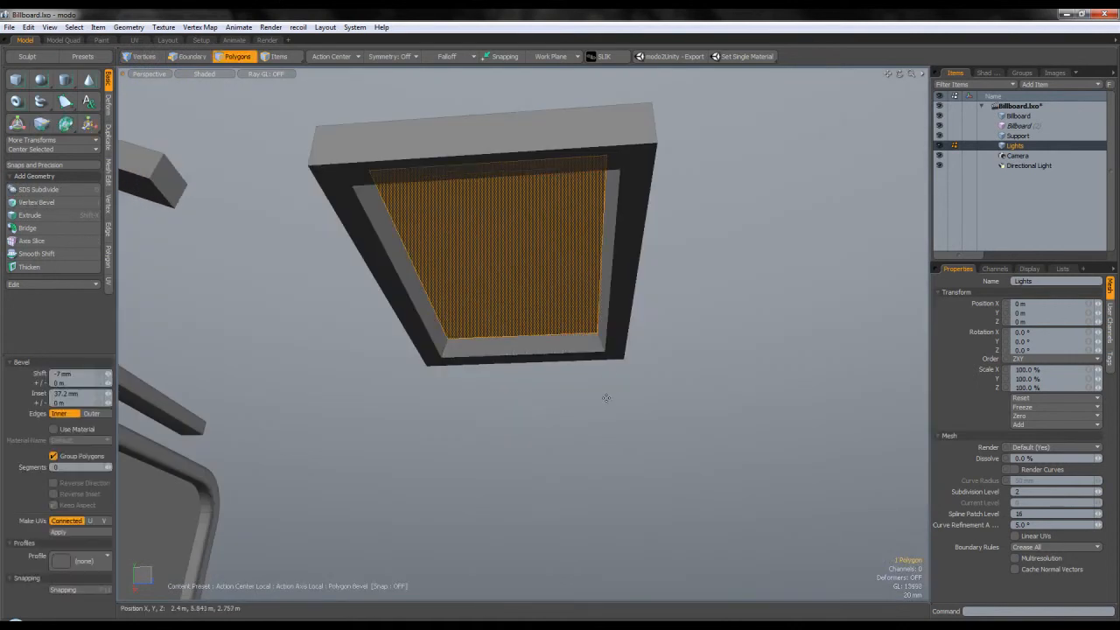
key(ctrl+z)
key(ctrl+z)
key(ctrl+z)
- Bevel the inset bottom face in stages, shifting it outward and insetting it to start a raised lens
key(b)
drag(508, 324, 542, 320)
shift+click(535, 326)
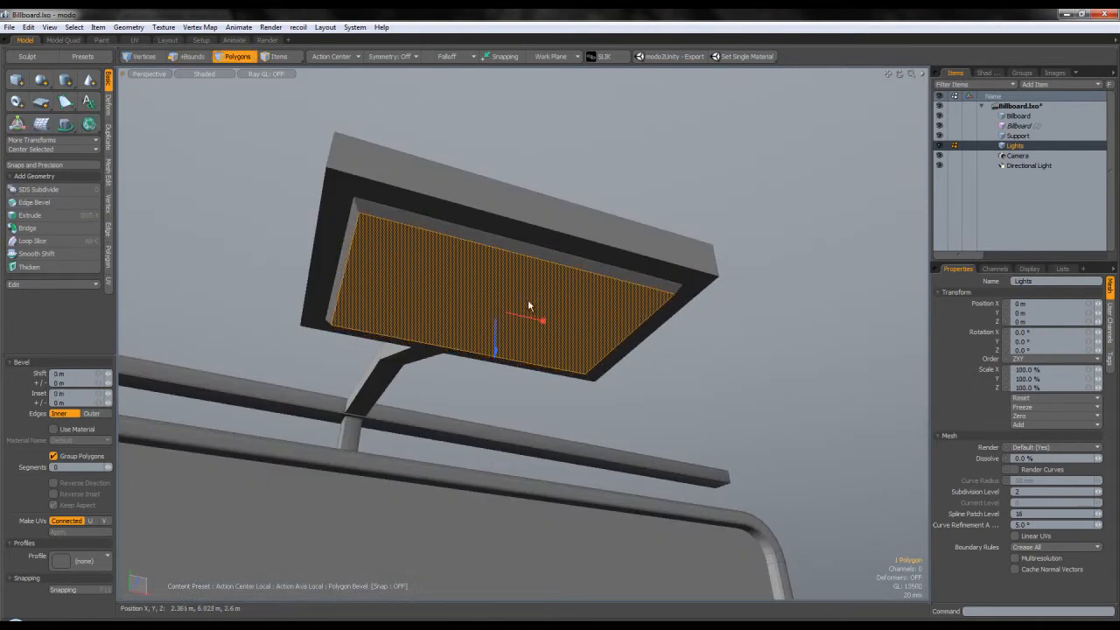
drag(496, 351, 495, 360)
drag(544, 329, 558, 332)
- Add another bevel stage to the lens face with an inset of about 17.8 mm and a shift of about 11 mm
shift+click(536, 328)
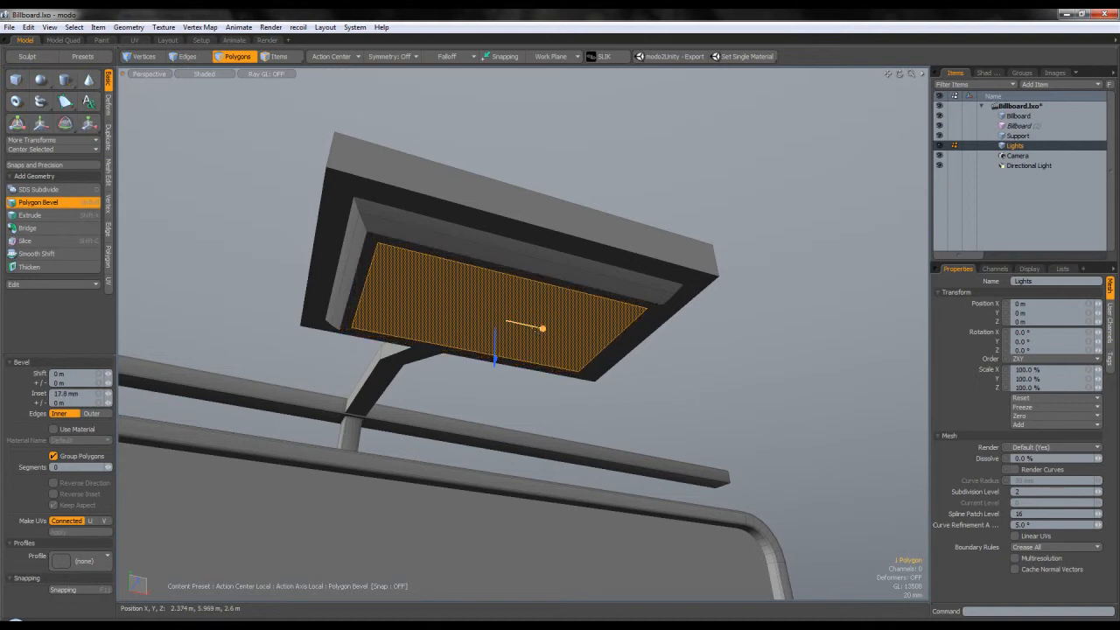
drag(496, 360, 495, 367)
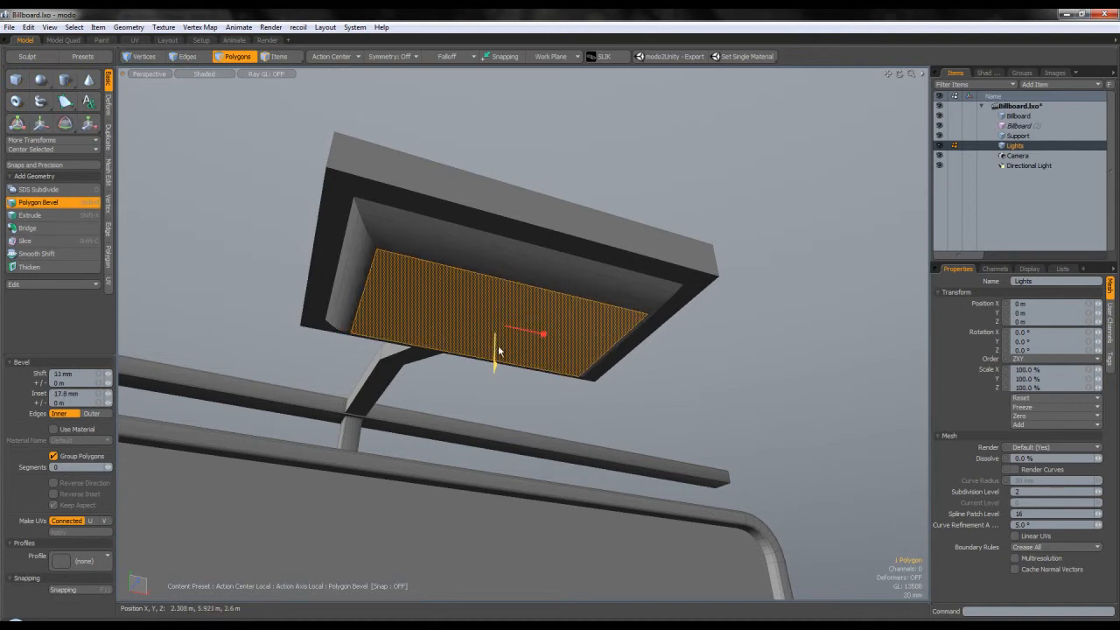
key(space)
click(731, 363)
alt+drag(671, 317, 758, 387)
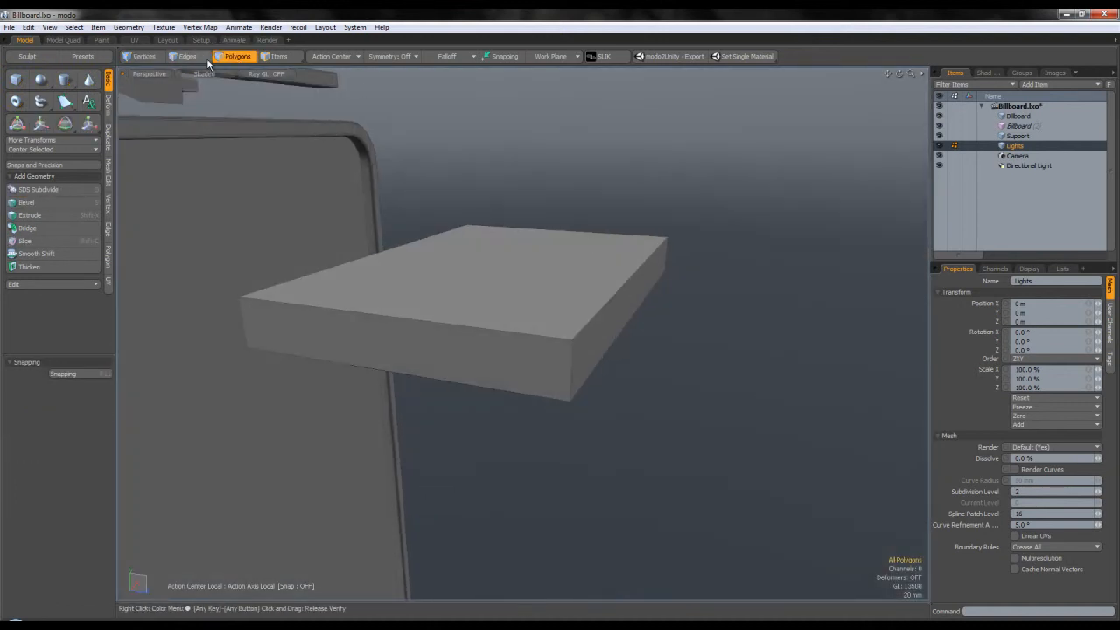
- Select the outer and corner edges of the light housing and its lens, and bevel them into rounded edges
click(186, 56)
alt+drag(526, 333, 728, 259)
shift+double_click(679, 259)
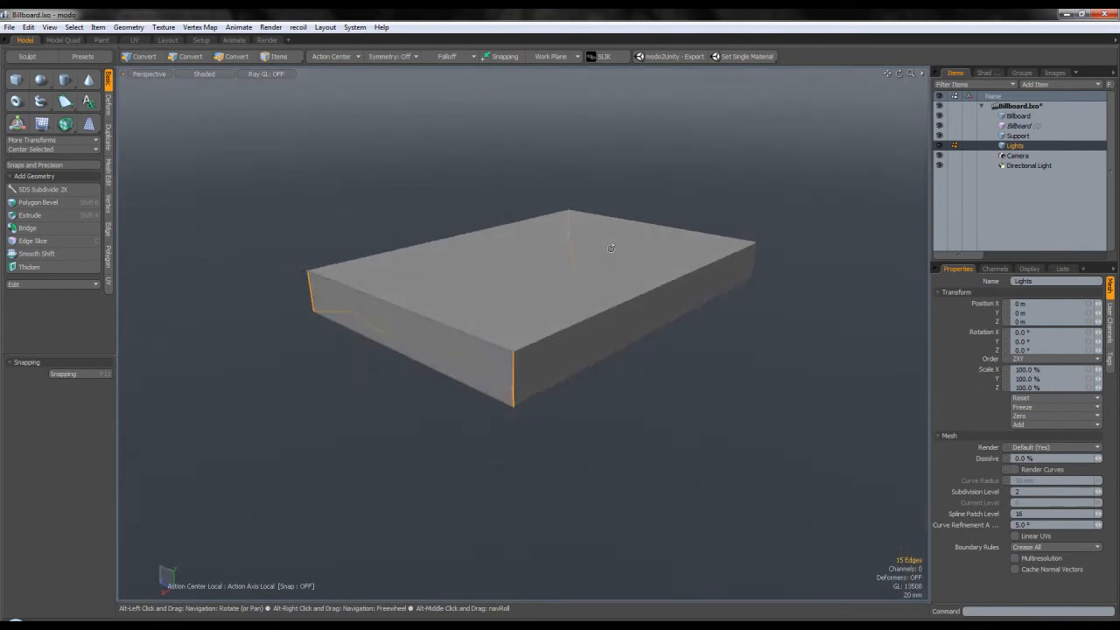
alt+drag(625, 192, 545, 317)
shift+click(504, 289)
alt+drag(477, 252, 562, 253)
shift+click(493, 262)
alt+drag(493, 261, 742, 263)
key(b)
alt+drag(371, 277, 191, 367)
click(109, 419)
alt+drag(468, 418, 492, 311)
key(space)
click(622, 198)
alt+drag(619, 196, 574, 168)
alt+drag(447, 212, 493, 253)
- Bevel the flat face of the lens slightly to soften its border
key(3)
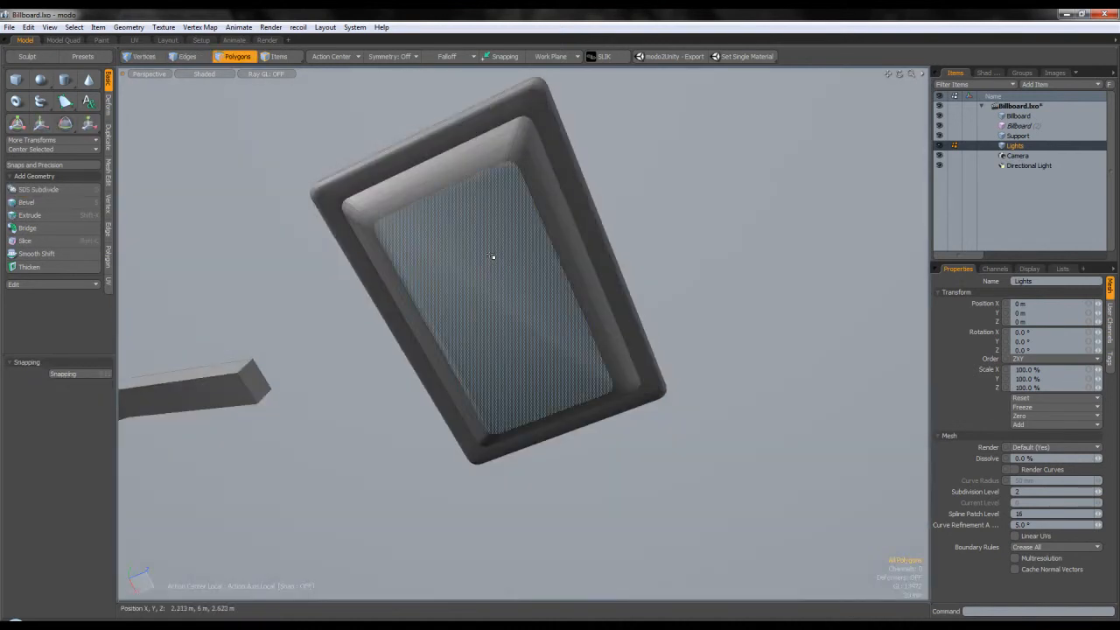
click(493, 253)
key(b)
drag(523, 356, 527, 360)
key(space)
click(677, 238)
alt+drag(678, 237, 653, 185)
scroll(522, 250, down, 2)
scroll(523, 251, down, 1)
alt+drag(635, 262, 461, 310)
- Extrude the edge loop between the lens and the housing inward as a narrow groove about 3 mm wide
key(2)
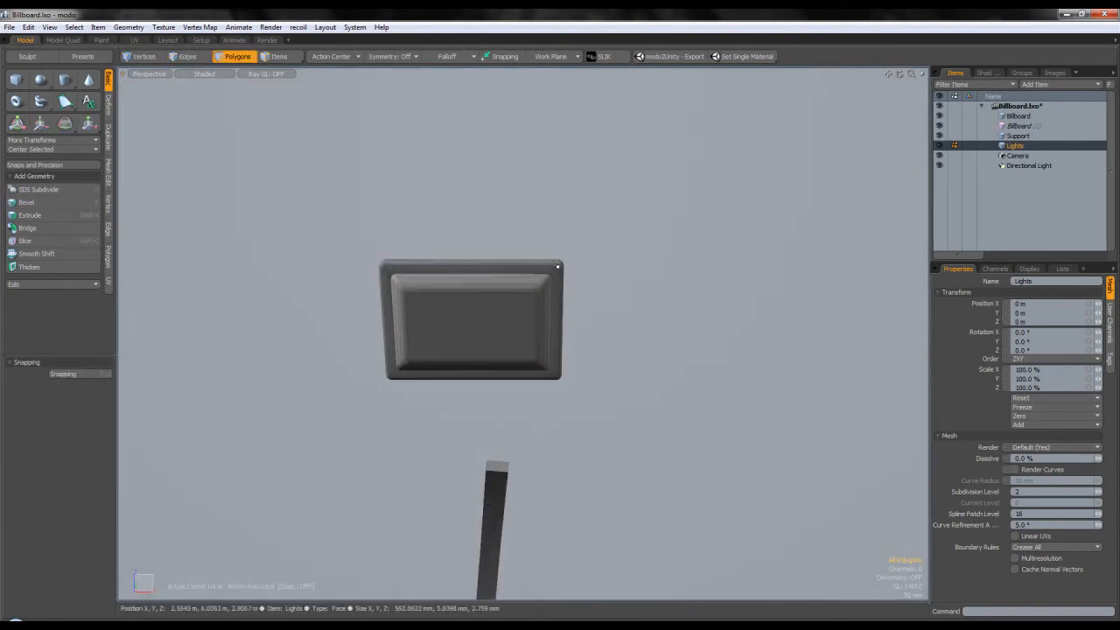
scroll(555, 266, up, 6)
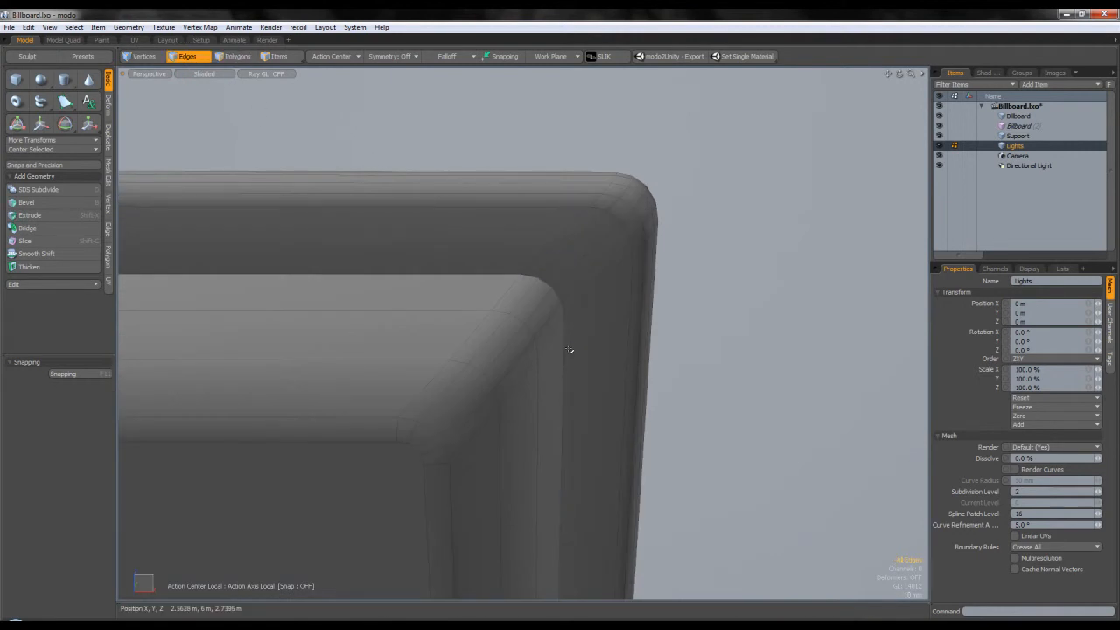
click(109, 228)
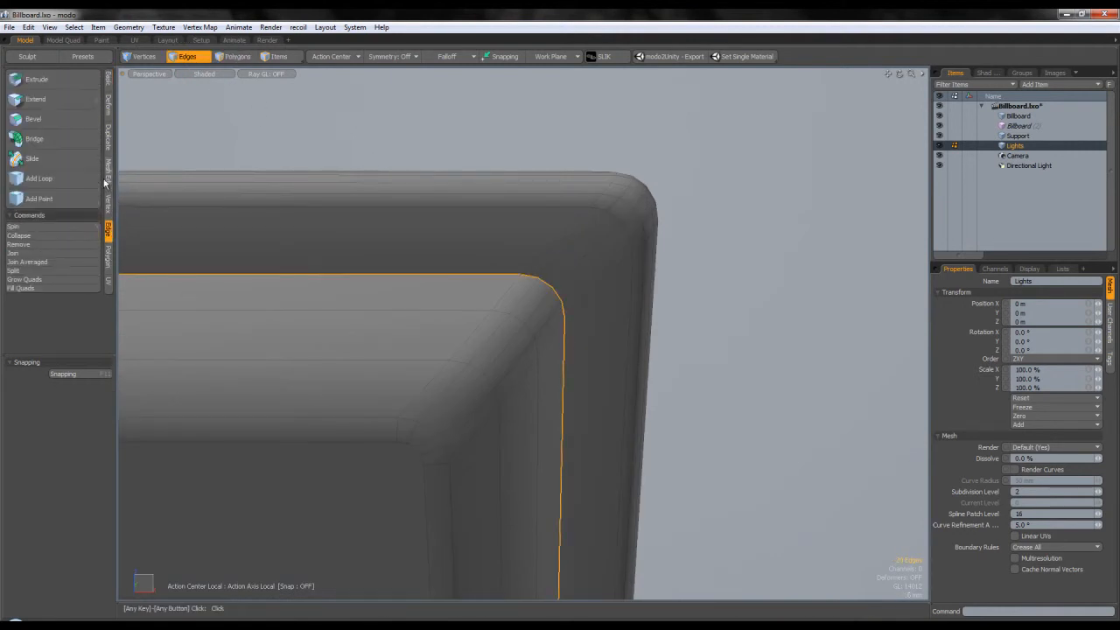
click(36, 79)
scroll(403, 411, down, 5)
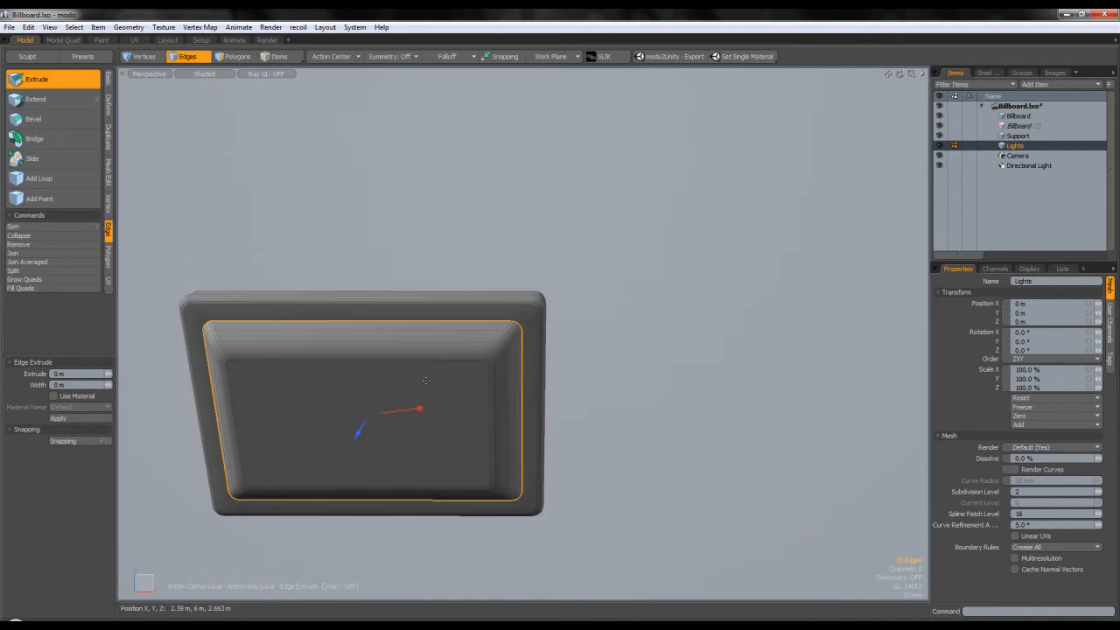
scroll(393, 415, up, 5)
drag(341, 439, 343, 442)
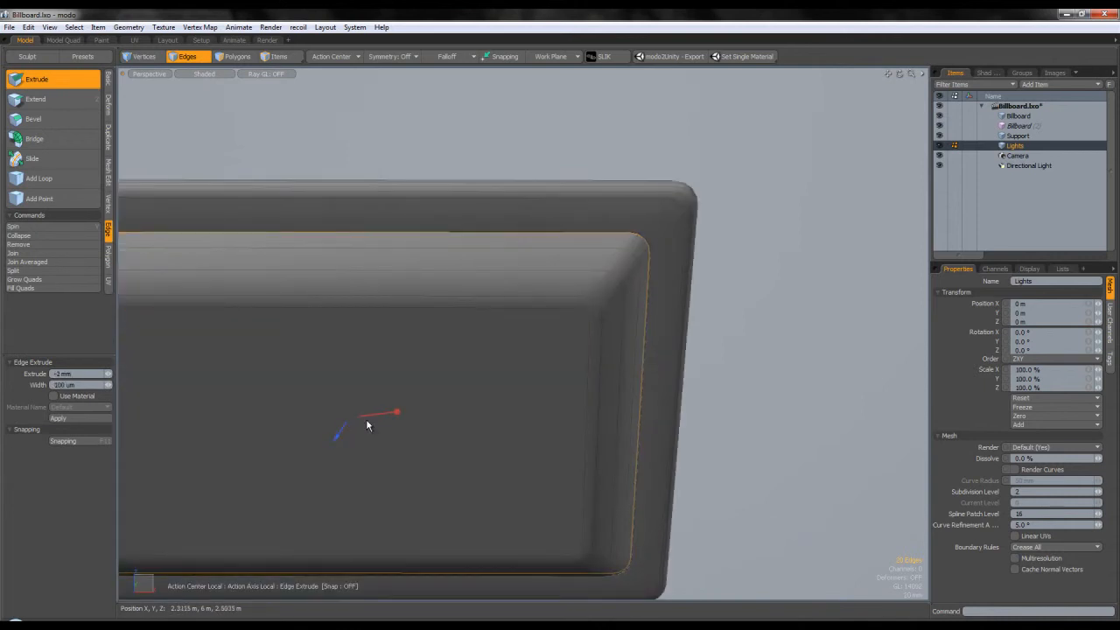
drag(398, 412, 410, 411)
drag(339, 436, 337, 440)
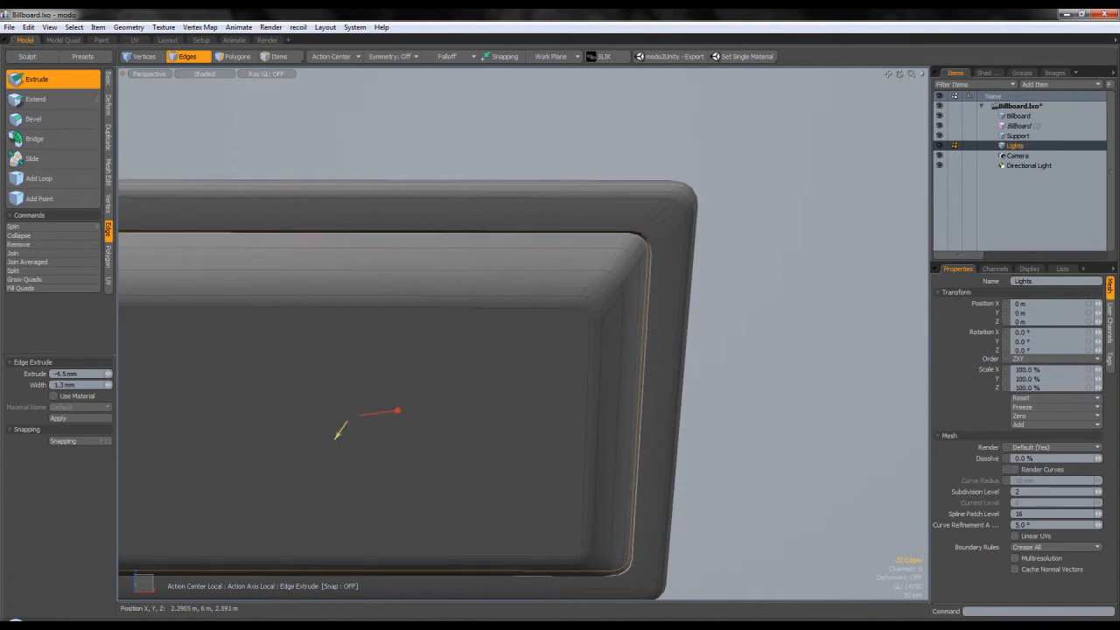
drag(398, 411, 400, 410)
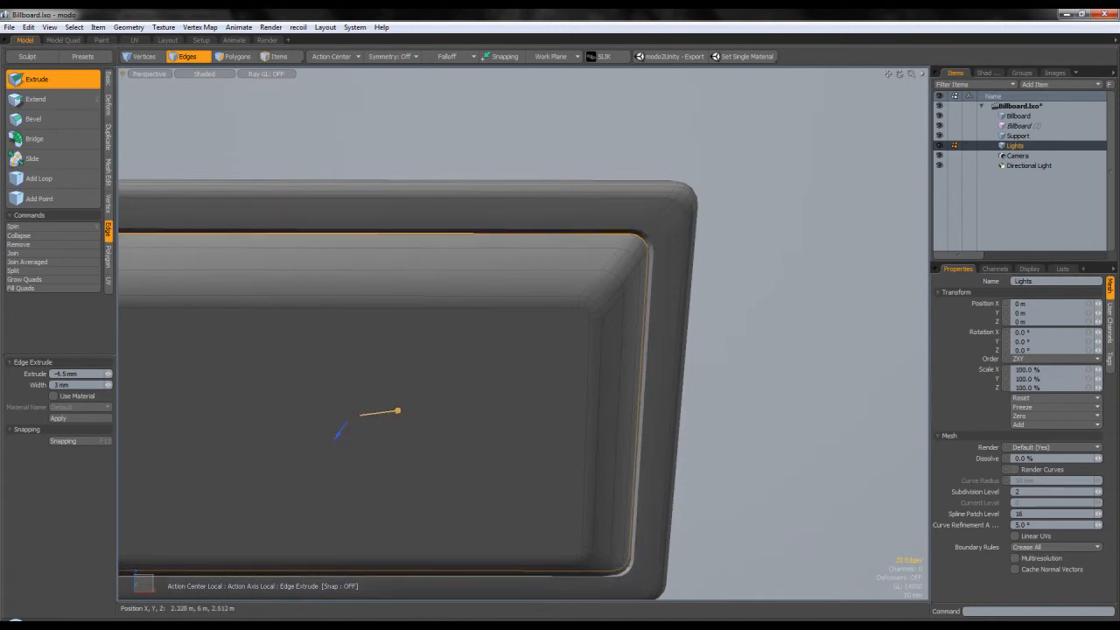
key(space)
click(756, 377)
- Select the whole light fixture and move it about 645 mm toward the billboard, beneath the end of the light arm
scroll(730, 372, down, 3)
alt+drag(730, 372, 748, 376)
key(3)
double_click(482, 279)
scroll(482, 279, down, 3)
alt+drag(490, 284, 612, 381)
scroll(416, 296, up, 3)
scroll(493, 319, down, 3)
key(w)
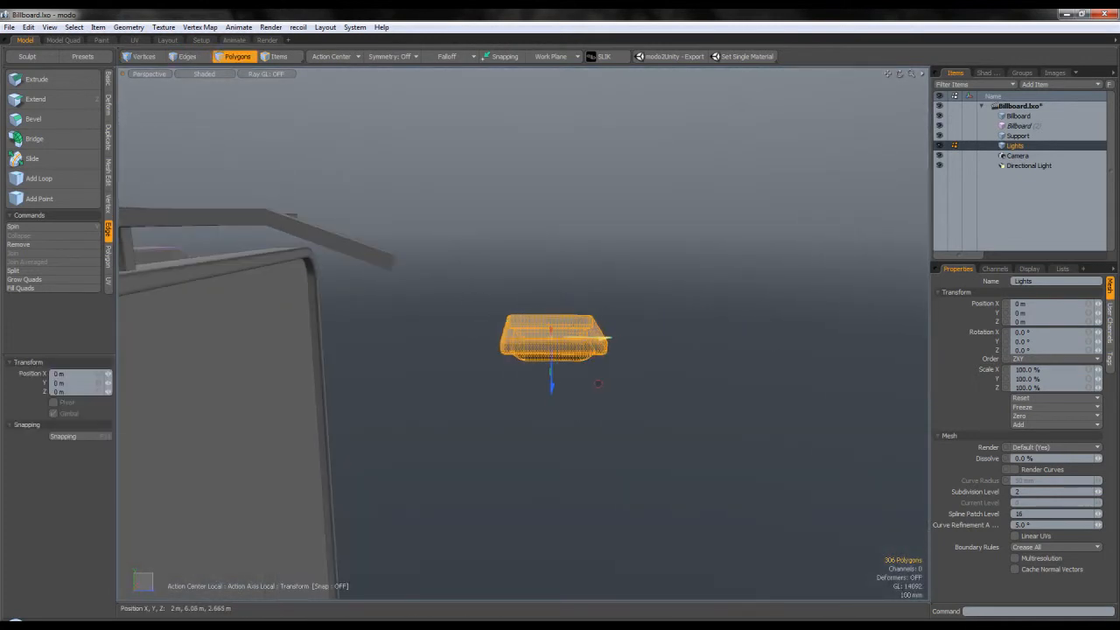
drag(611, 338, 463, 338)
- In the top view, rotate the light fixture slightly so it lines up with the angle of the light arm
click(389, 329)
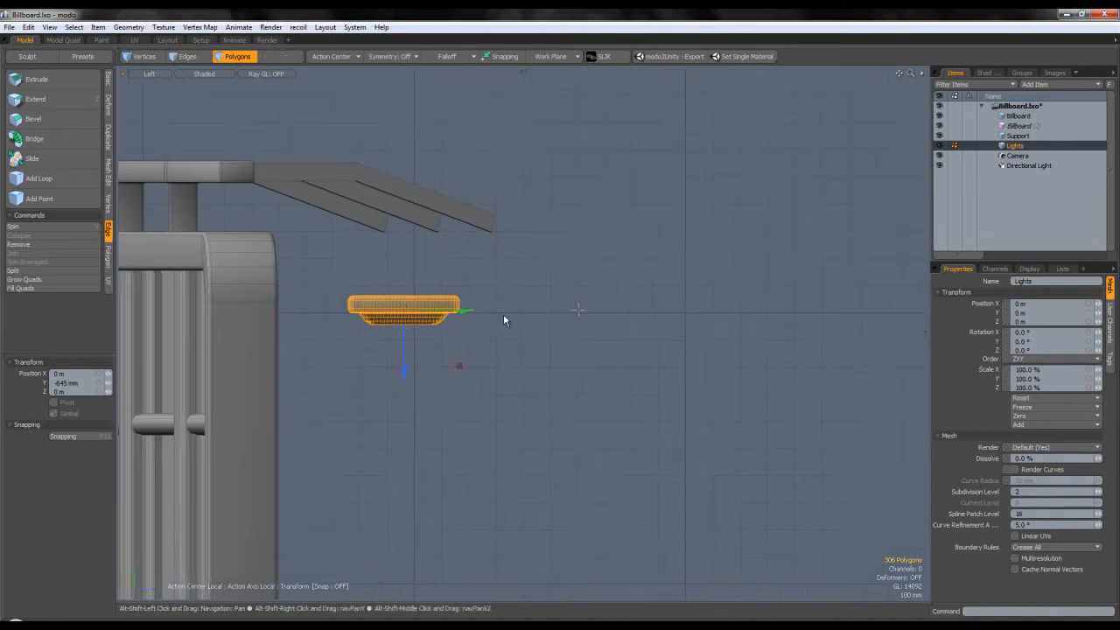
key(ctrl+space)
click(428, 267)
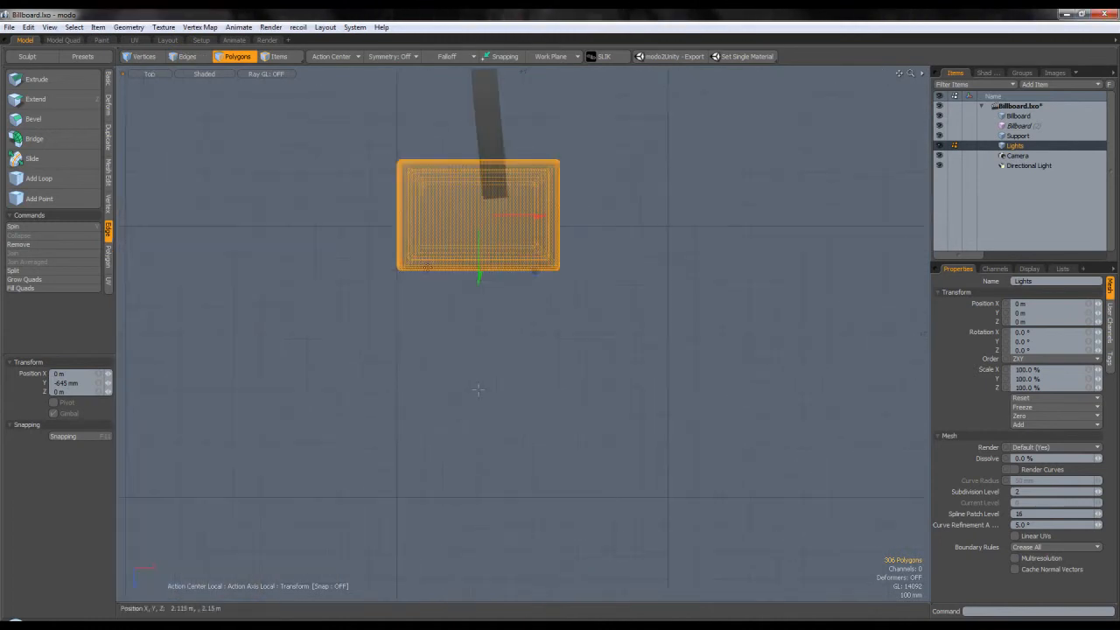
scroll(503, 322, up, 2)
key(e)
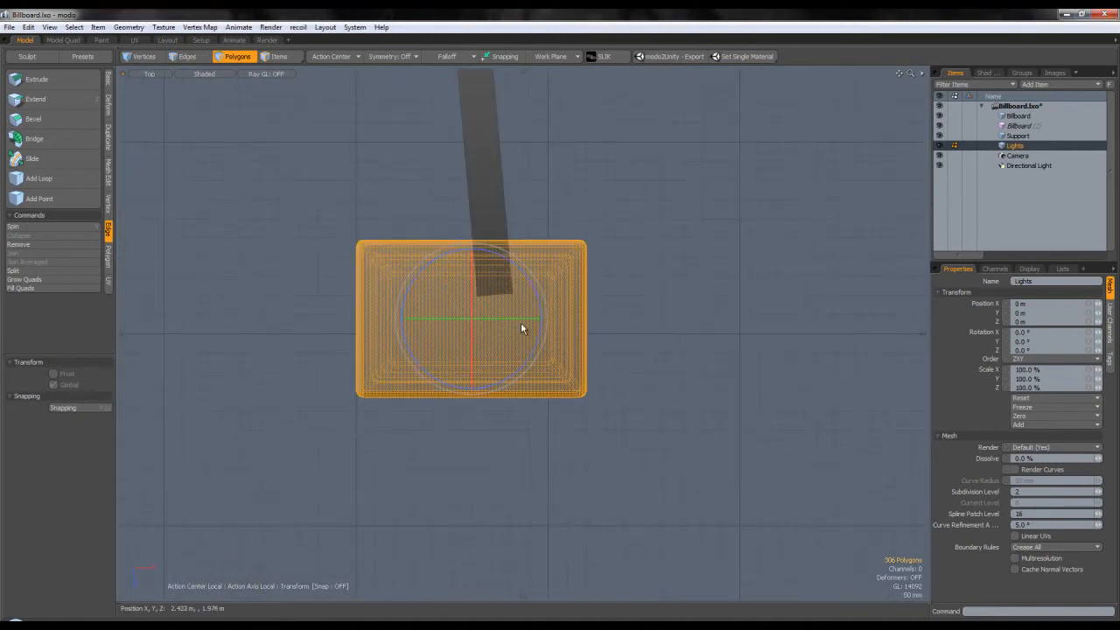
drag(539, 298, 535, 291)
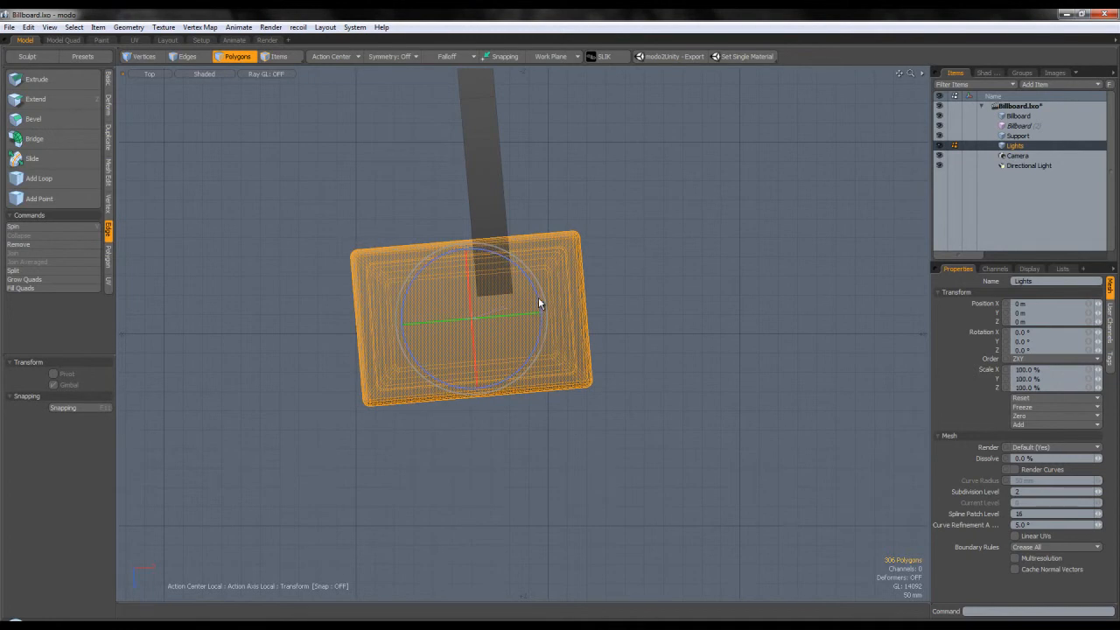
- Undo the freehand rotation of the light fixture and rotate it exactly 5° about the Y axis instead
key(ctrl+z)
key(space)
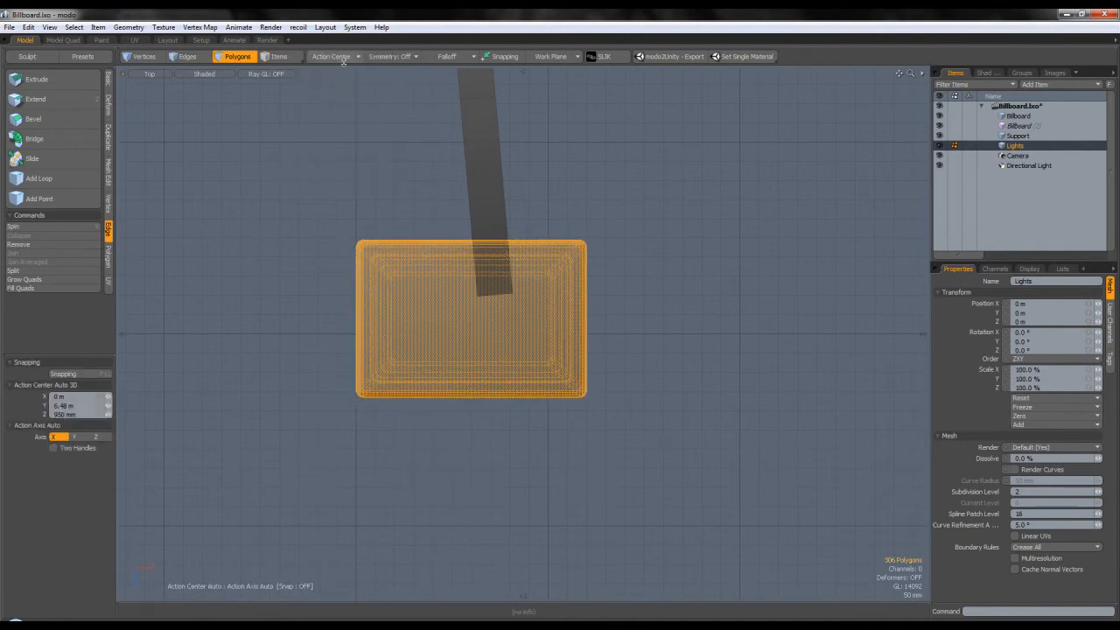
key(e)
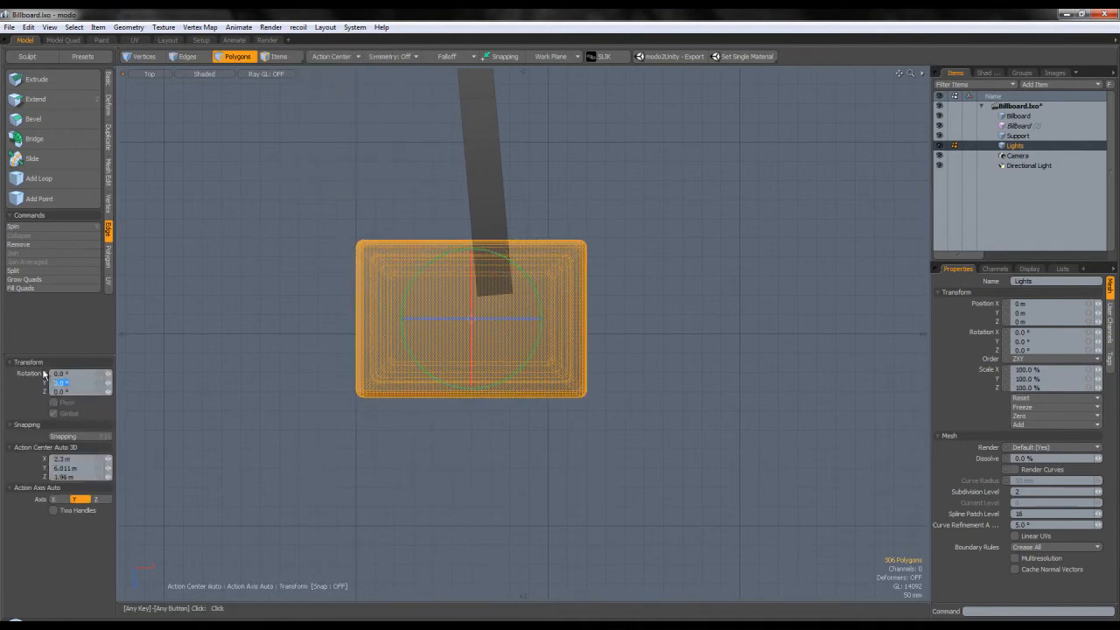
text(5)
key(Return)
- With the Local action center, move the fixture 70 mm along its local X axis and slightly toward the billboard to center it on the arm
key(w)
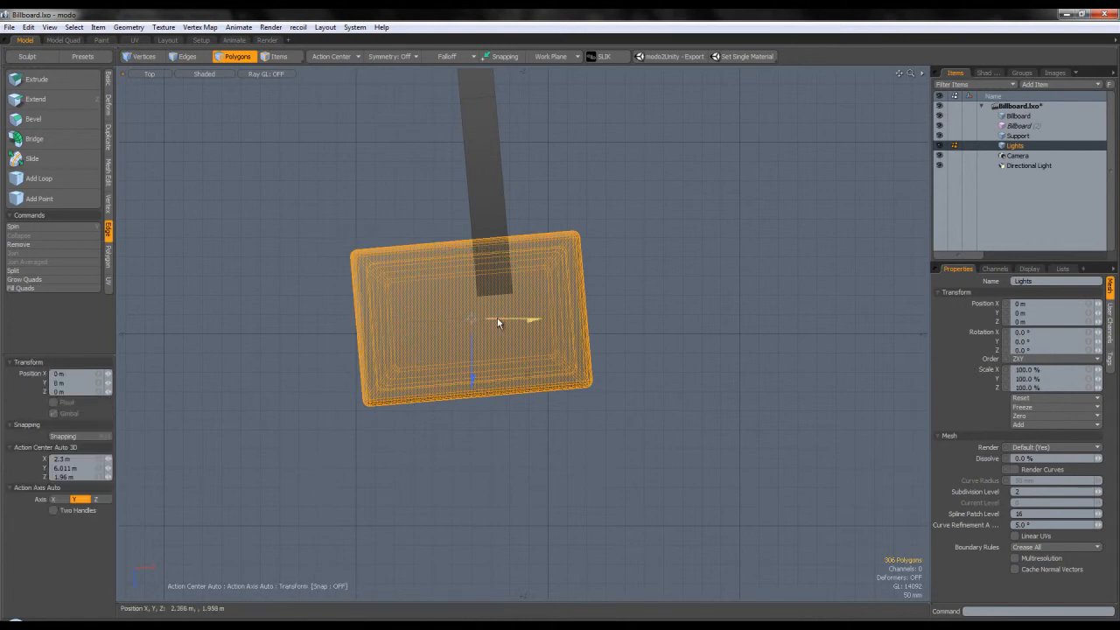
click(339, 57)
click(333, 133)
drag(516, 316, 543, 316)
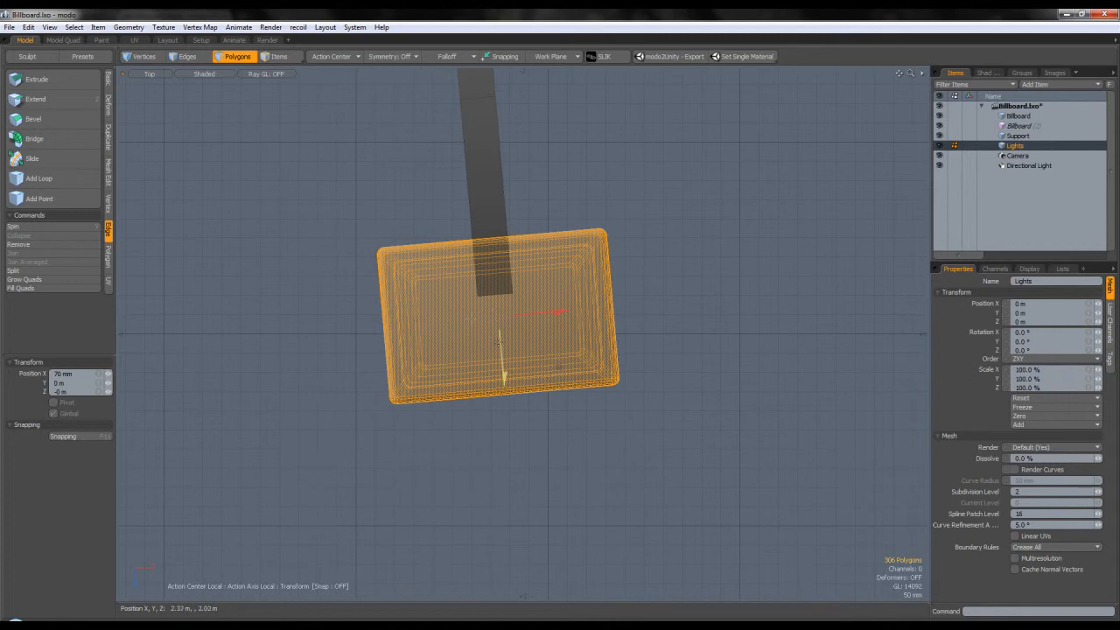
drag(505, 378, 504, 363)
key(space)
- In the perspective view, raise the light fixture to the height of the arm's end
key(ctrl+space)
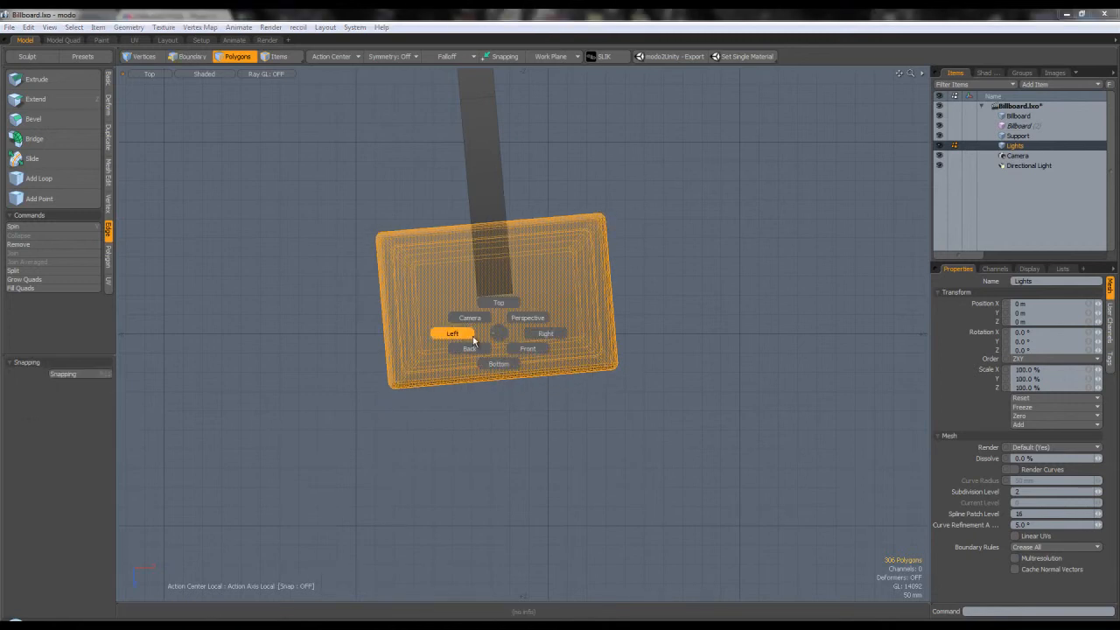
click(525, 318)
key(w)
drag(495, 351, 485, 247)
key(shift+a)
- Tilt the light fixture to follow the slope of the arm and lower it slightly beneath the arm's end
key(e)
drag(542, 283, 574, 255)
key(w)
drag(519, 357, 519, 367)
key(space)
- Select the whole tilted fixture again and slide it slightly toward the billboard along its local axis
click(583, 261)
alt+drag(584, 260, 530, 280)
double_click(512, 327)
key(w)
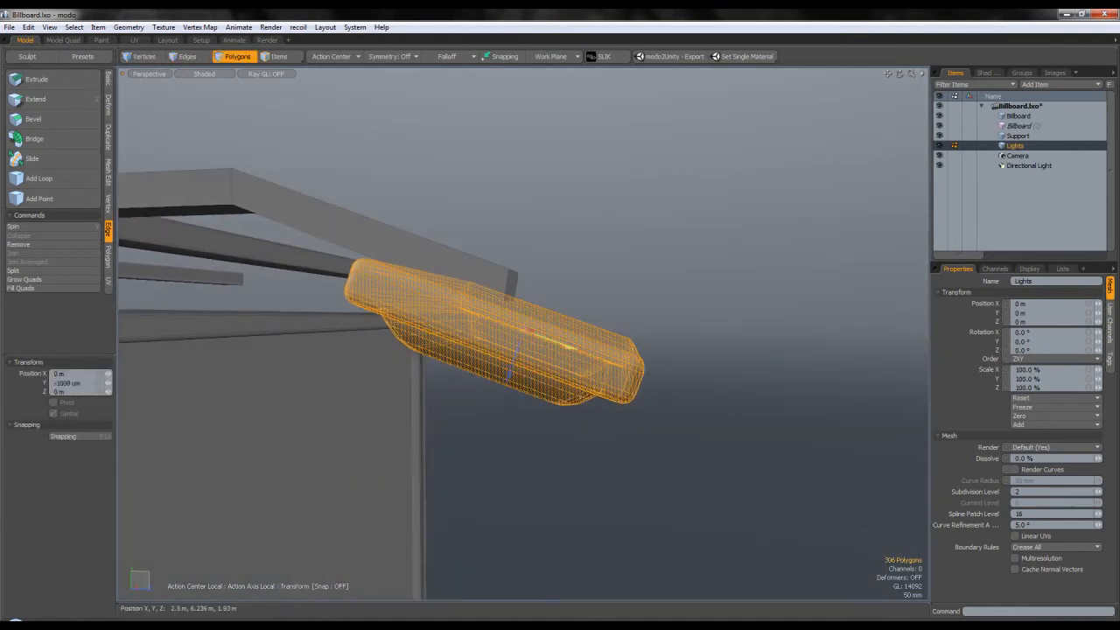
drag(557, 343, 547, 337)
key(space)
- Select the top face of the fixture housing and bevel it with an inset of about 306 mm
click(596, 289)
scroll(595, 289, down, 5)
alt+drag(595, 288, 585, 312)
scroll(540, 278, down, 5)
scroll(502, 280, up, 10)
scroll(585, 311, down, 5)
double_click(554, 318)
scroll(580, 287, up, 8)
click(539, 364)
key(b)
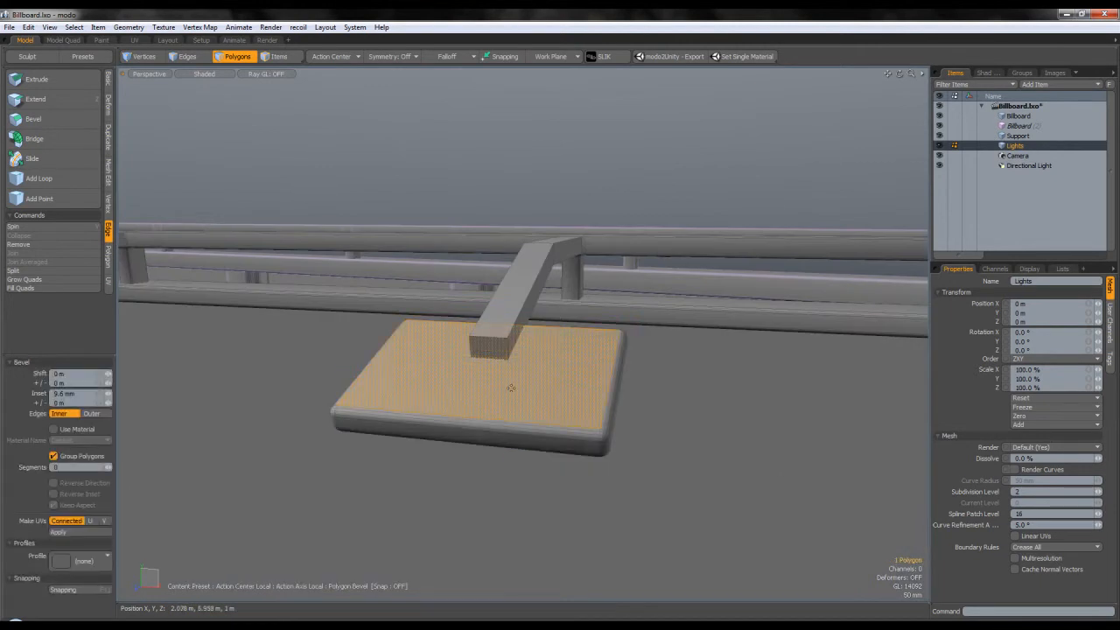
drag(540, 372, 564, 370)
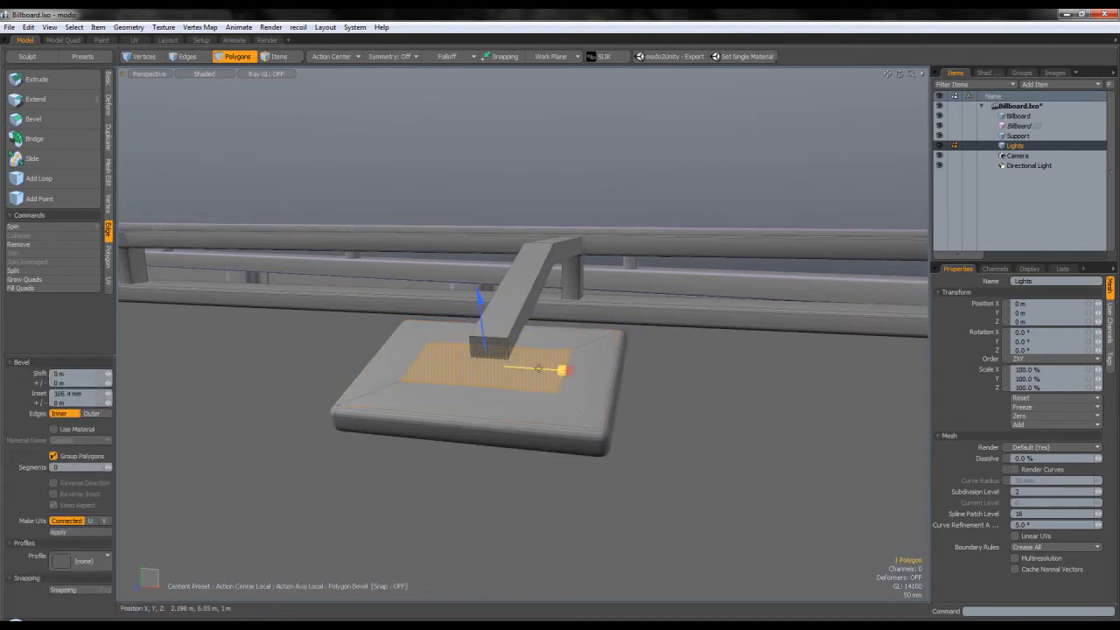
- Bevel the inset face again with a 30 mm shift and 26 mm inset to form a raised mount at the arm
drag(481, 351, 565, 359)
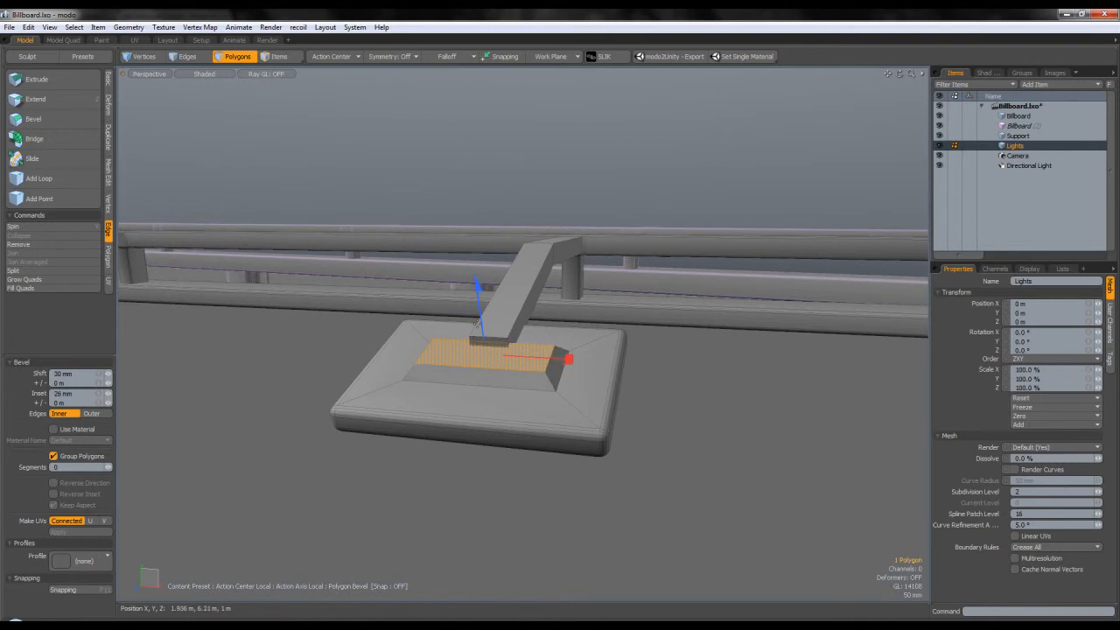
key(Escape)
key(Escape)
- Select the whole light fixture and show it with the neighbouring arms in the top view
alt+drag(483, 320, 562, 301)
scroll(640, 301, down, 2)
scroll(636, 299, up, 3)
scroll(636, 299, down, 3)
alt+drag(637, 299, 614, 368)
scroll(662, 260, down, 4)
click(623, 317)
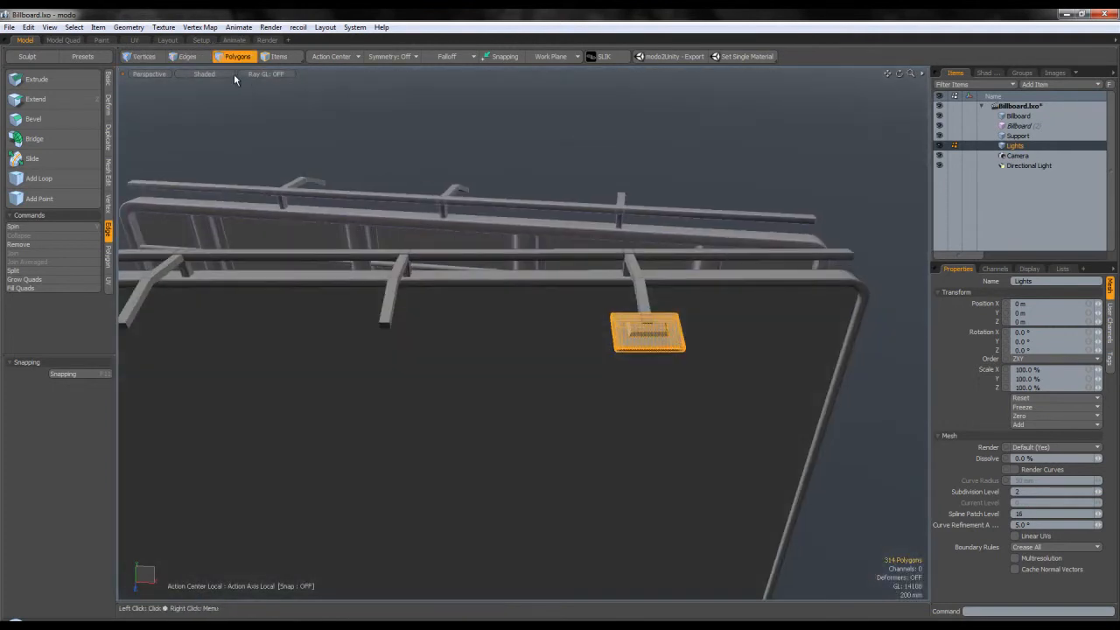
click(232, 74)
click(146, 77)
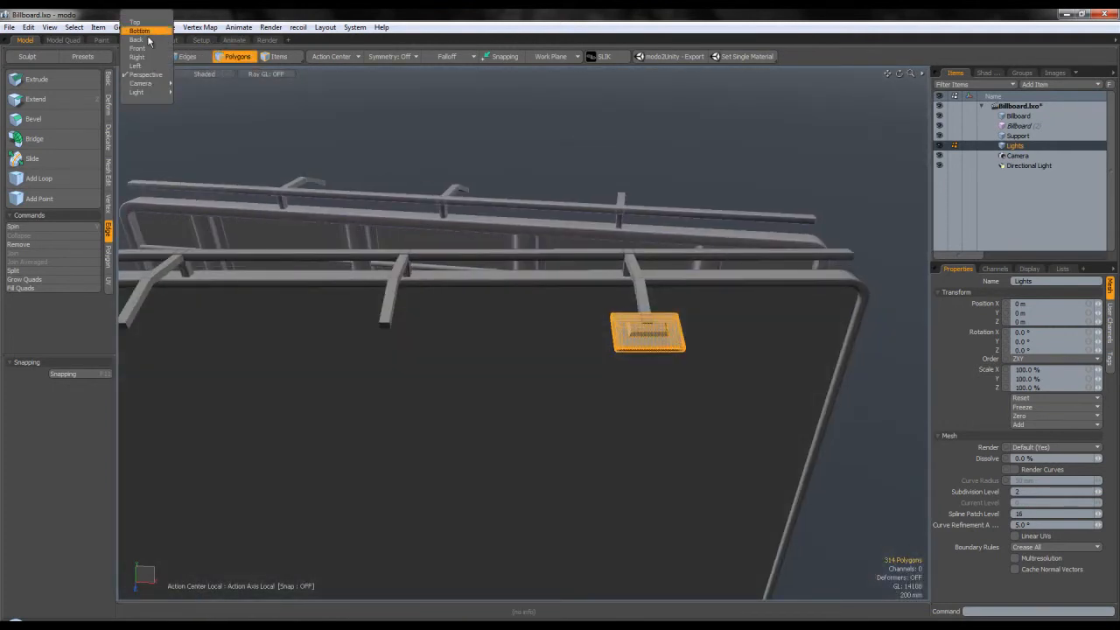
click(153, 25)
scroll(453, 265, down, 4)
alt+drag(453, 265, 502, 244)
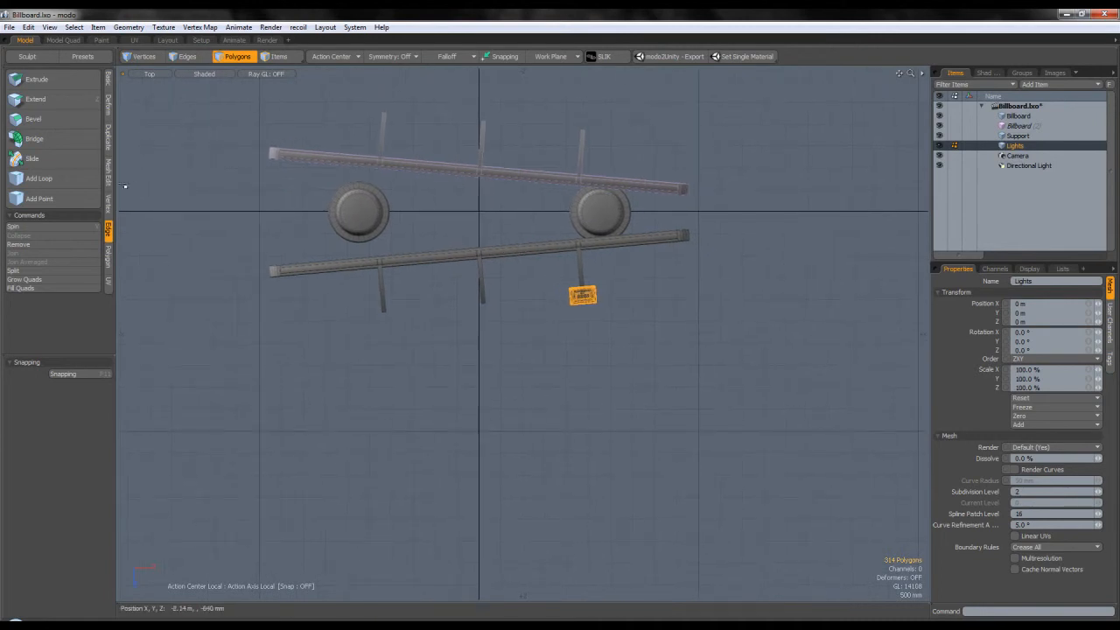
scroll(604, 297, up, 5)
scroll(604, 297, down, 3)
- Try to clone the light fixture onto the middle arm with Instance Clone at an X offset of -2.29 m
click(106, 134)
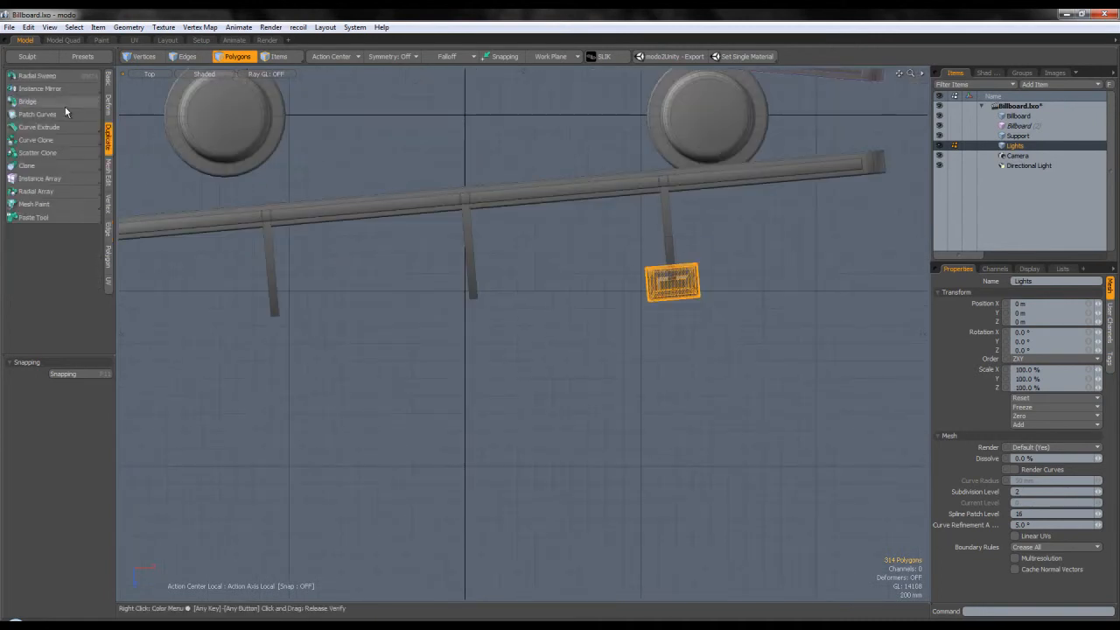
click(37, 179)
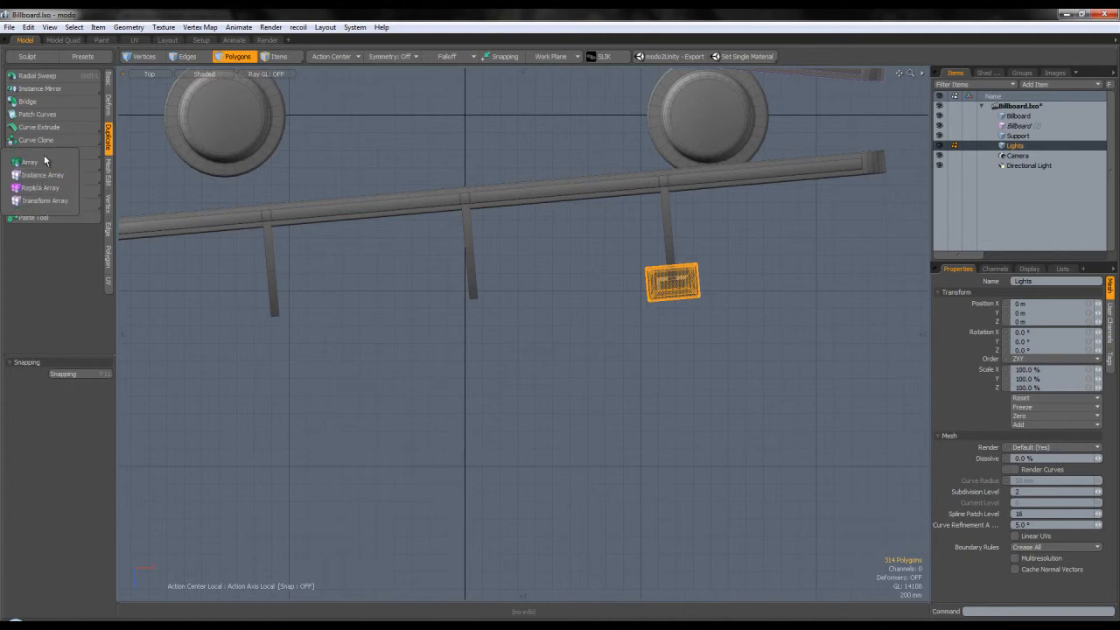
click(44, 170)
click(42, 181)
scroll(323, 260, down, 3)
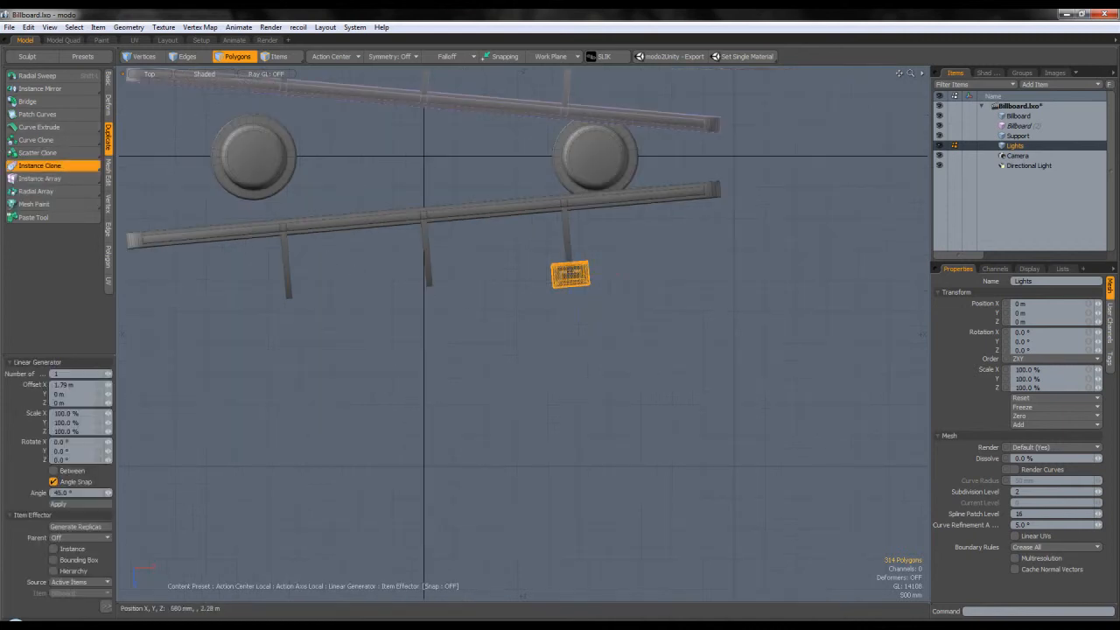
drag(604, 273, 463, 275)
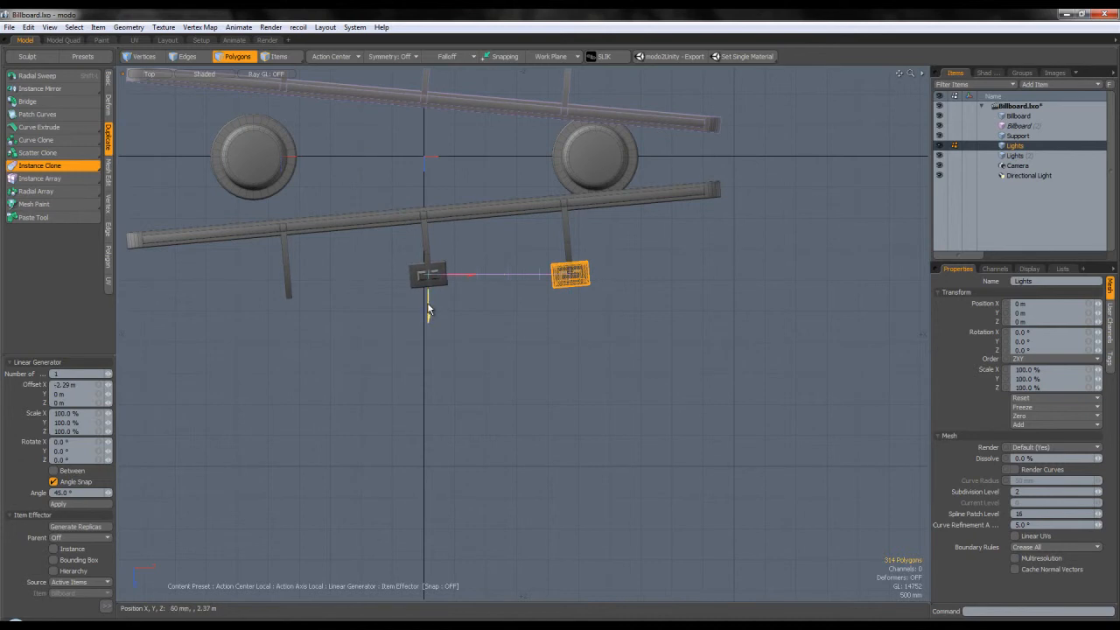
scroll(428, 309, up, 3)
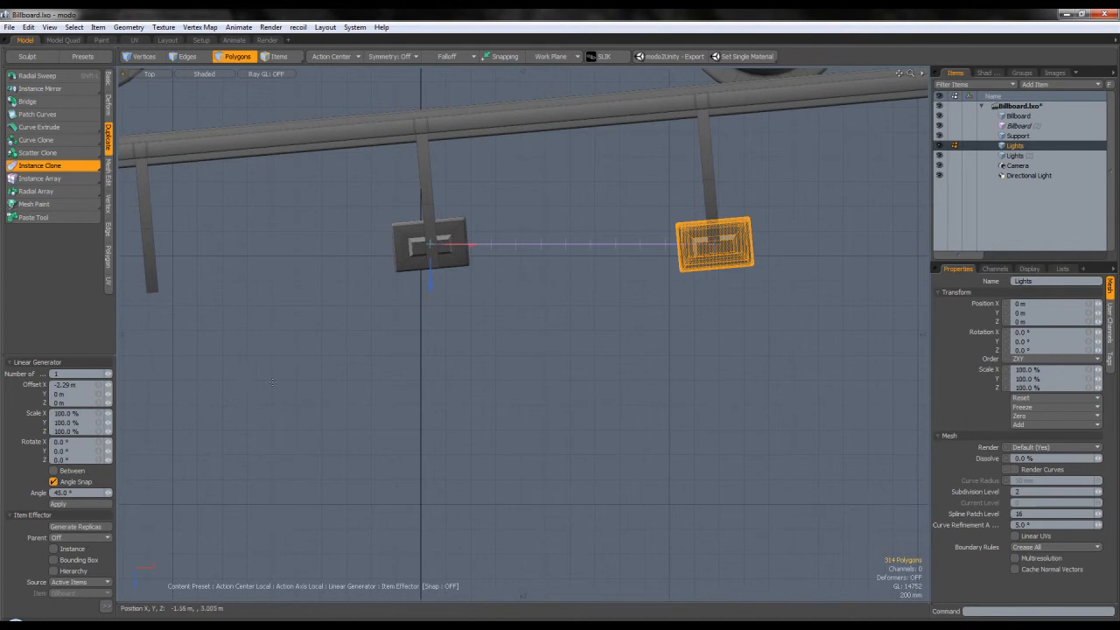
key(space)
click(524, 342)
key(ctrl+z)
key(ctrl+z)
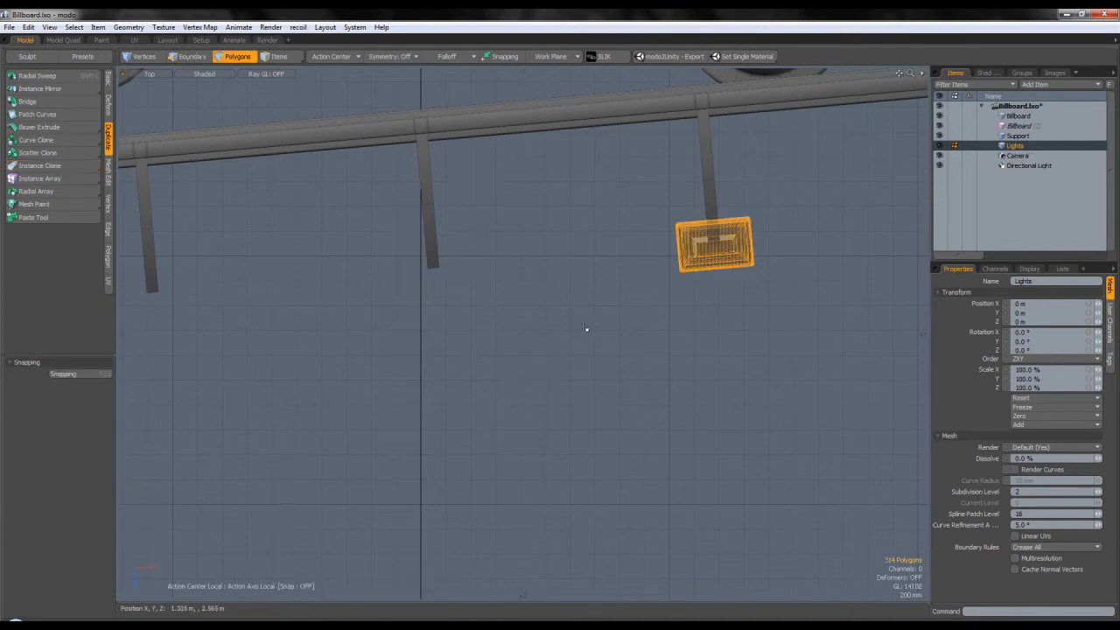
- Use Instance Clone on the fixture to make 2 clones, offset -2.26 m in X and 165 mm in Z, for the remaining arms
click(653, 308)
double_click(715, 254)
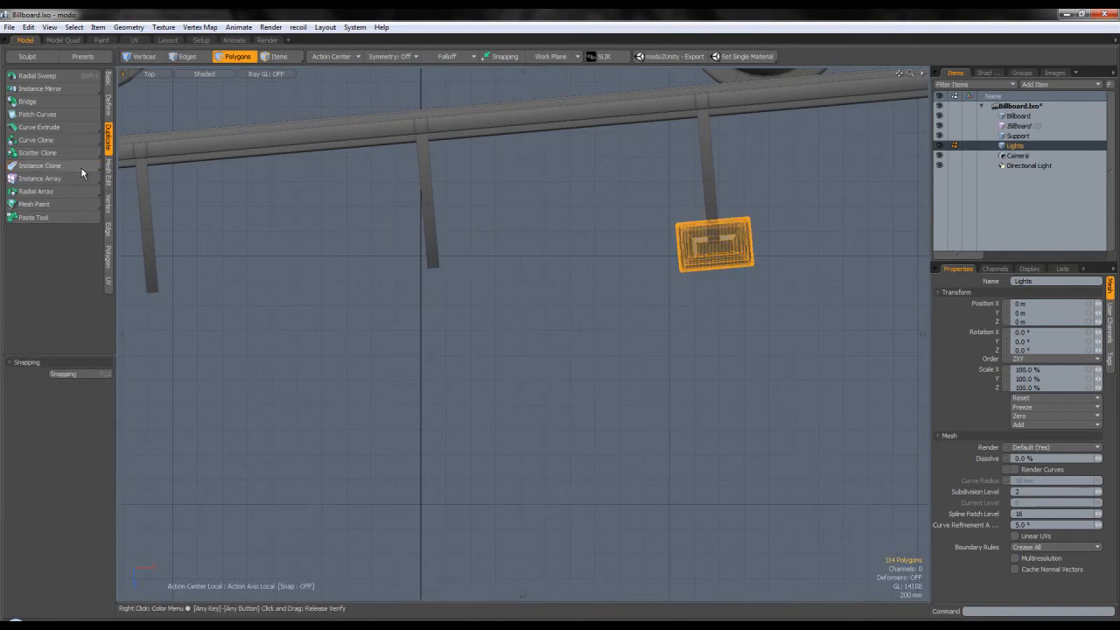
click(48, 166)
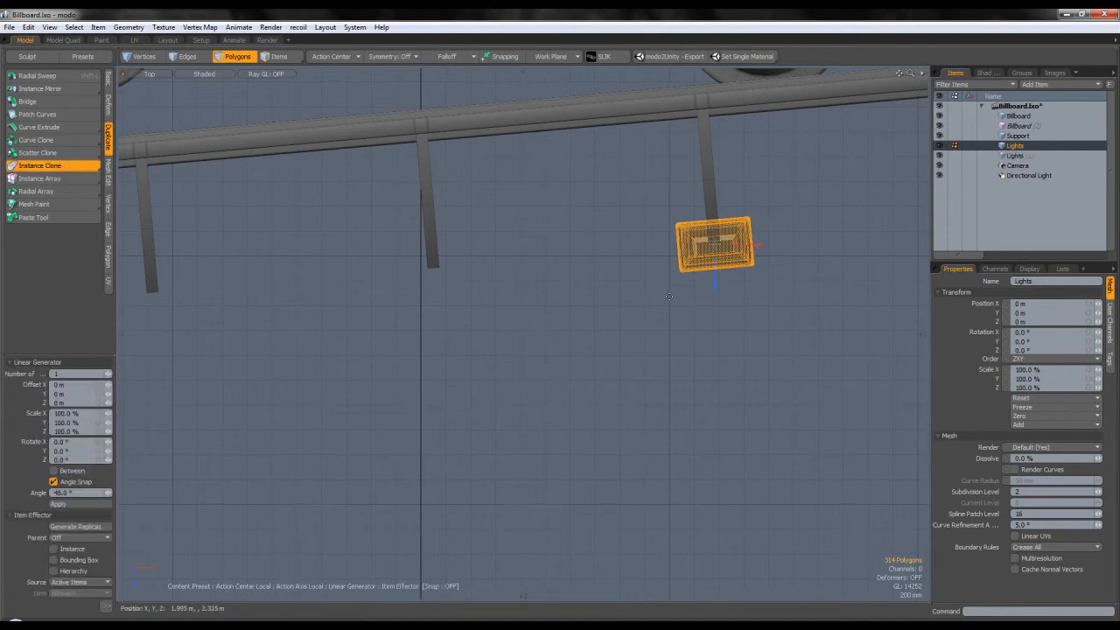
mouse_move(726, 252)
mouse_down()
mouse_move(442, 250)
mouse_move(433, 329)
mouse_up()
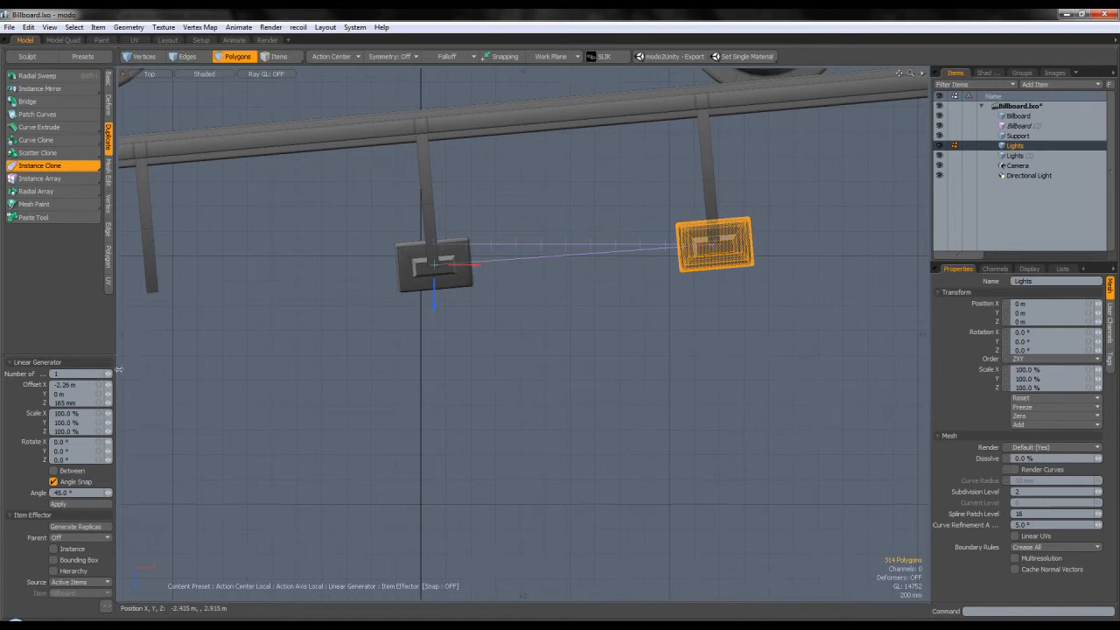
scroll(145, 357, down, 3)
click(110, 375)
alt+shift+drag(233, 335, 380, 315)
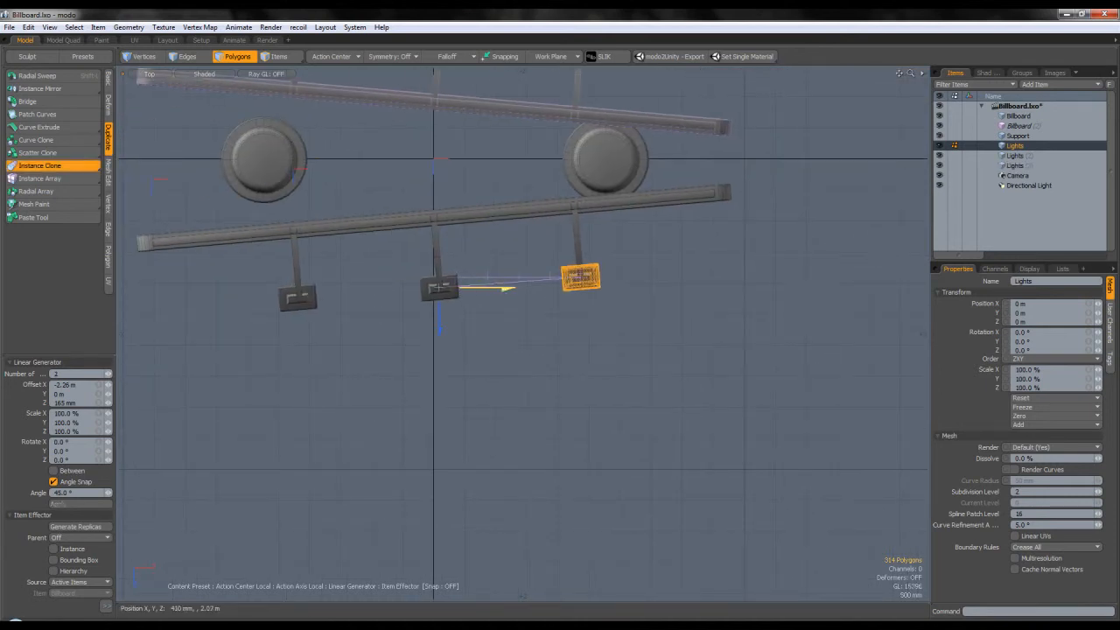
key(q)
- Cut the geometry of the two cloned Lights meshes and paste it into the original Lights mesh
key(ctrl+space)
click(514, 287)
alt+drag(517, 302, 665, 210)
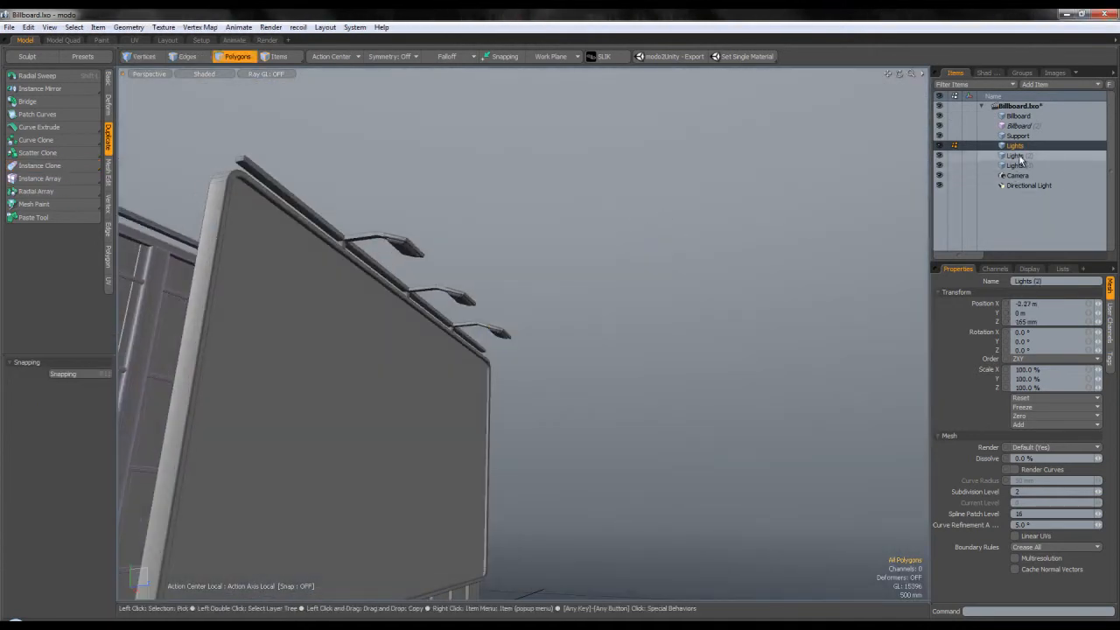
click(1018, 157)
shift+click(1016, 166)
key(ctrl+x)
key(ctrl+z)
click(1021, 147)
- Delete the two leftover cloned Lights items from the item list
click(1021, 156)
shift+click(1021, 163)
key(Delete)
click(652, 200)
- Create an instance of the Lights item holding all three fixtures
click(1015, 145)
alt+drag(561, 293, 564, 254)
scroll(595, 241, up, 5)
right_click(1016, 149)
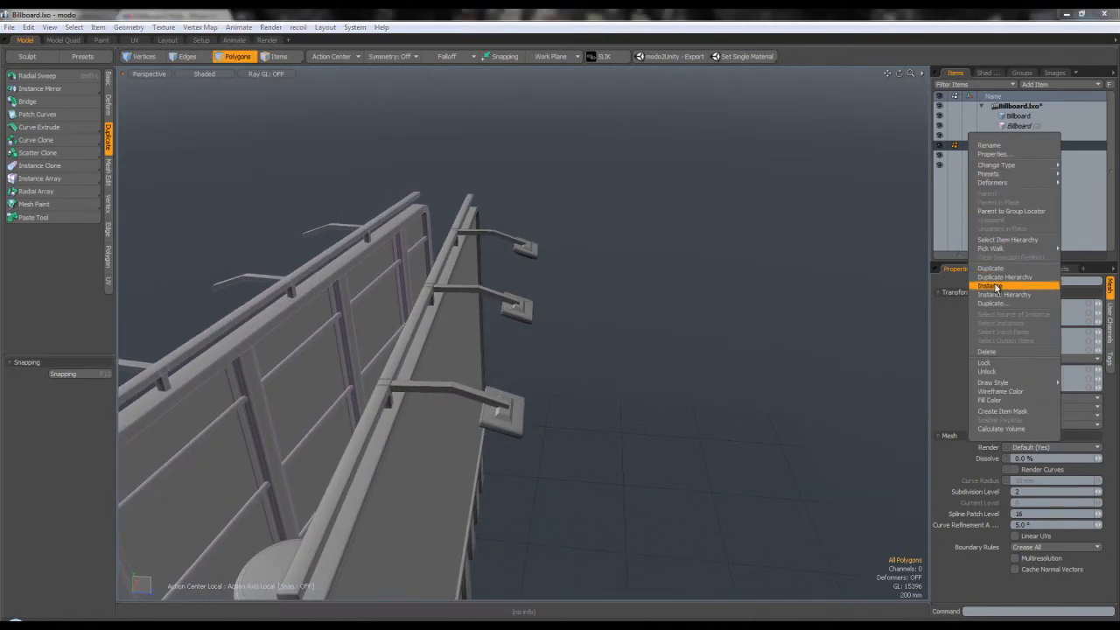
click(1007, 279)
scroll(607, 310, down, 5)
alt+drag(607, 309, 591, 307)
- Rotate the instanced lights toward the opposite billboard side and set their Y rotation to 180°
key(e)
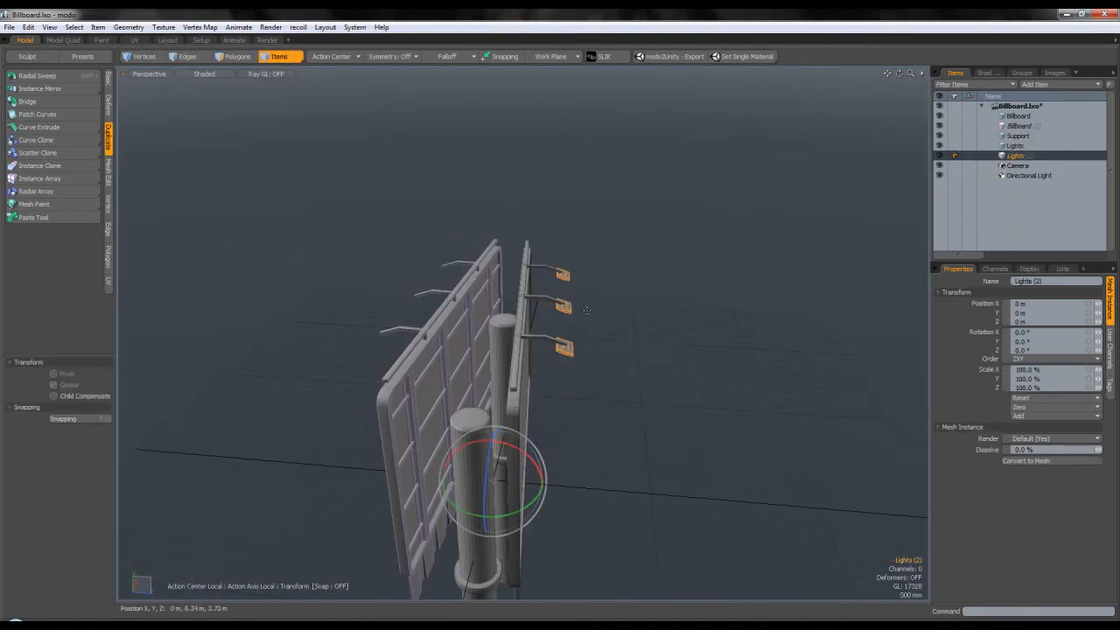
drag(522, 510, 337, 469)
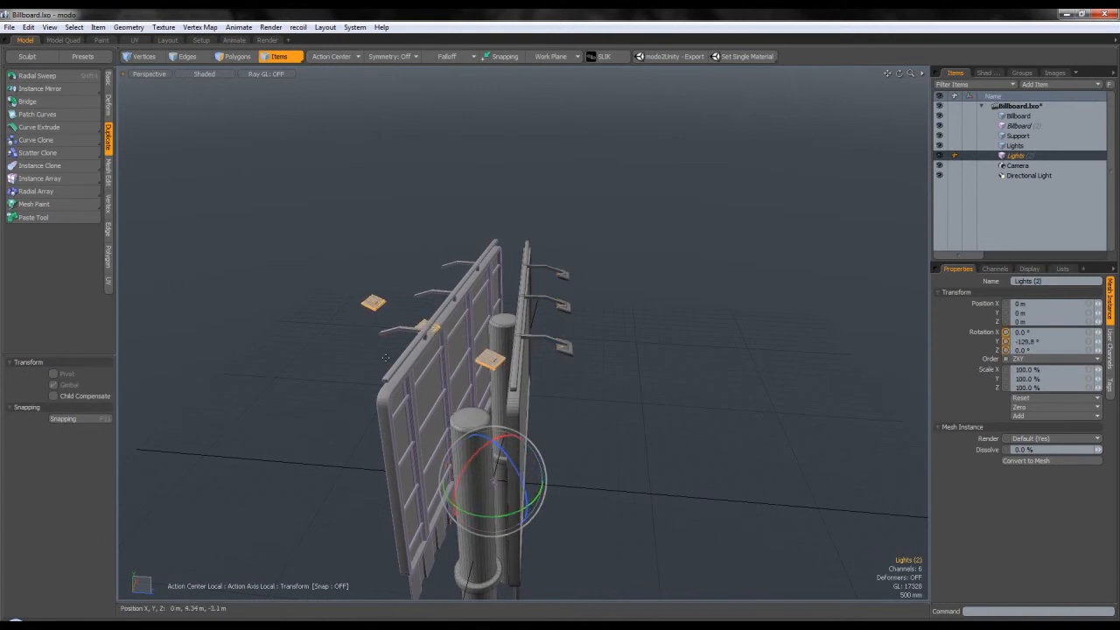
click(1029, 341)
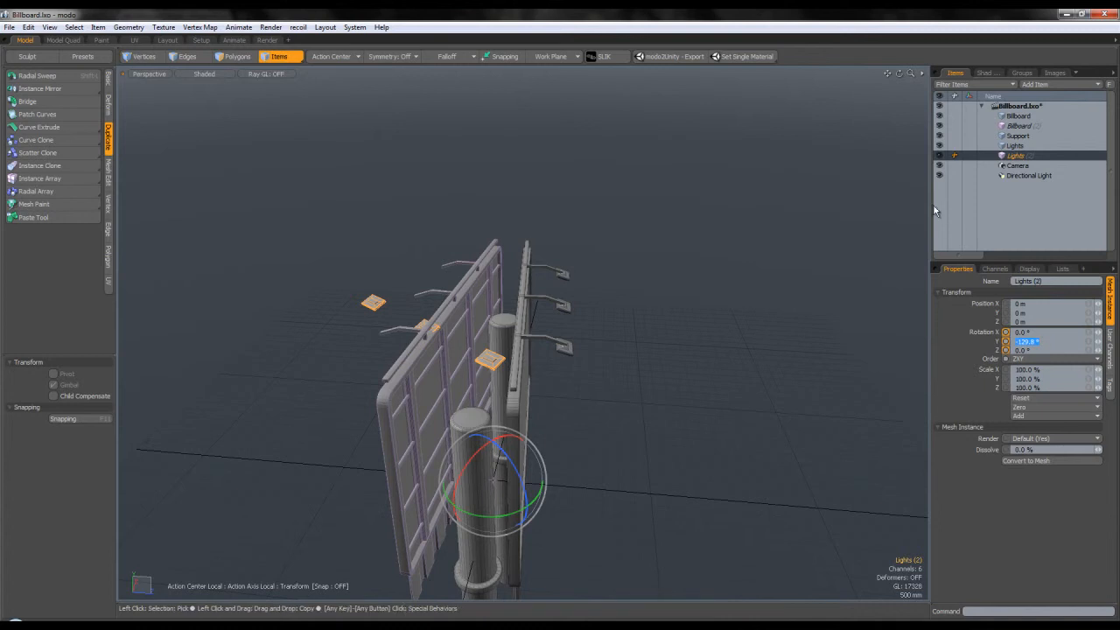
key(Return)
key(q)
- In the top view, rotate the instanced lights a further -9° about Y to line up with the opposite arms
alt+drag(359, 254, 426, 291)
key(ctrl+space)
click(424, 260)
key(y)
drag(551, 359, 539, 359)
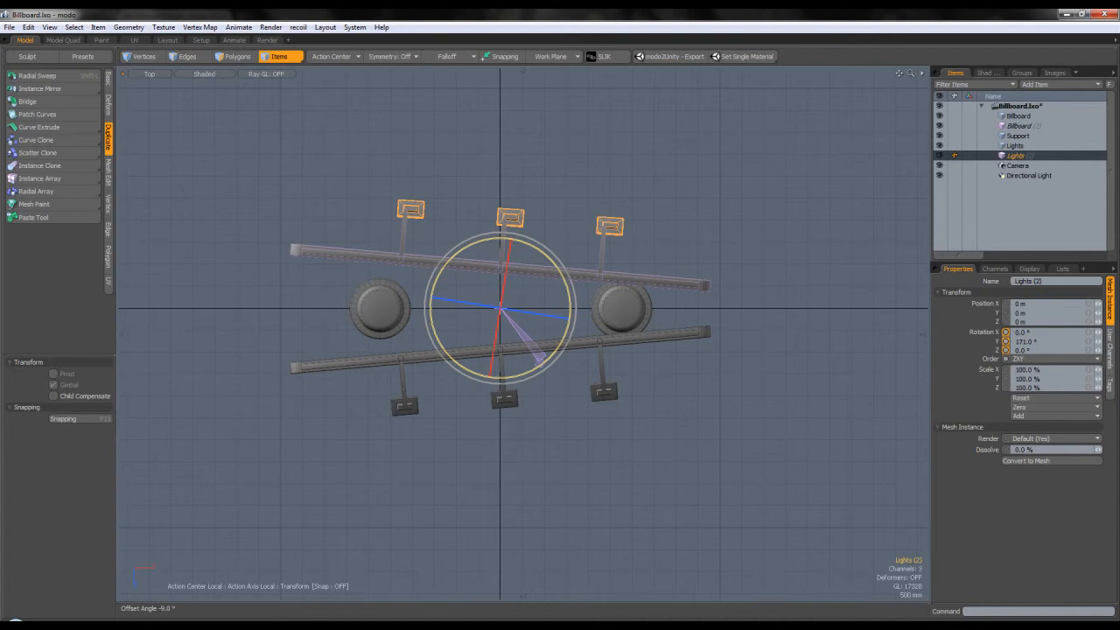
- Move the instanced lights about 110 mm along their local X axis toward the arms, and choose the Automatic action center
key(w)
scroll(506, 255, up, 4)
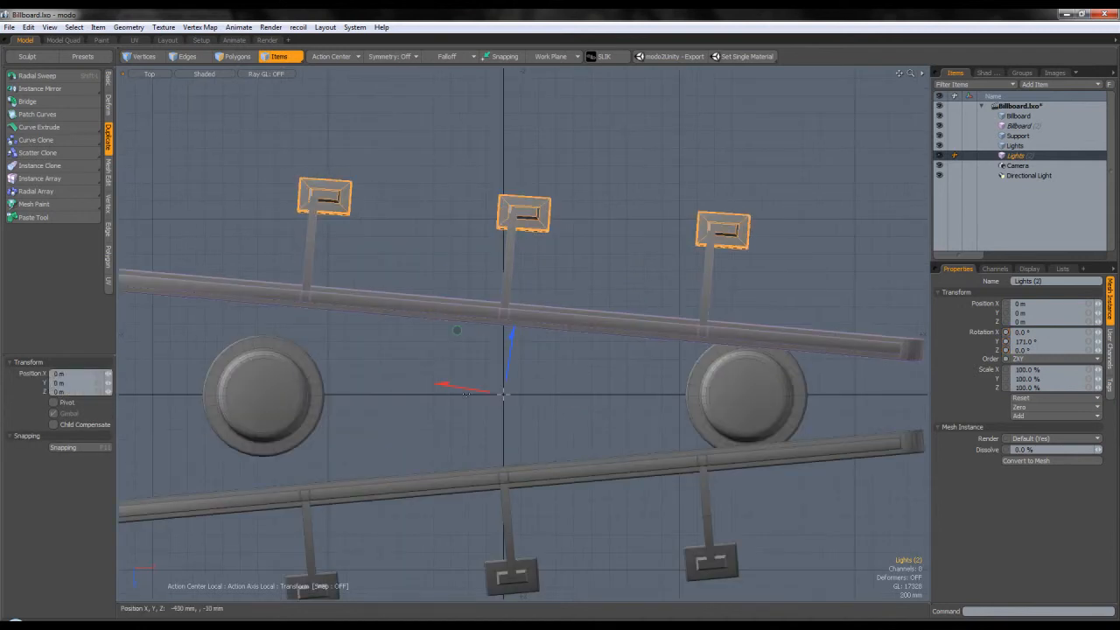
drag(465, 388, 456, 387)
click(353, 57)
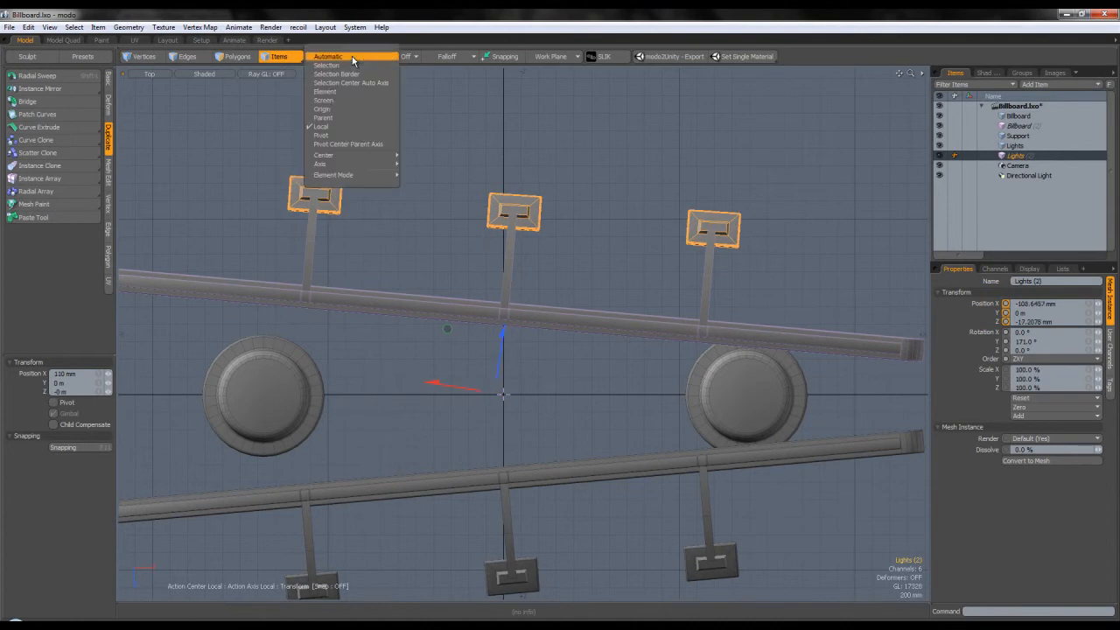
click(353, 60)
- Undo the move and the rotations of the instanced lights
key(ctrl+z)
key(ctrl+z)
key(ctrl+z)
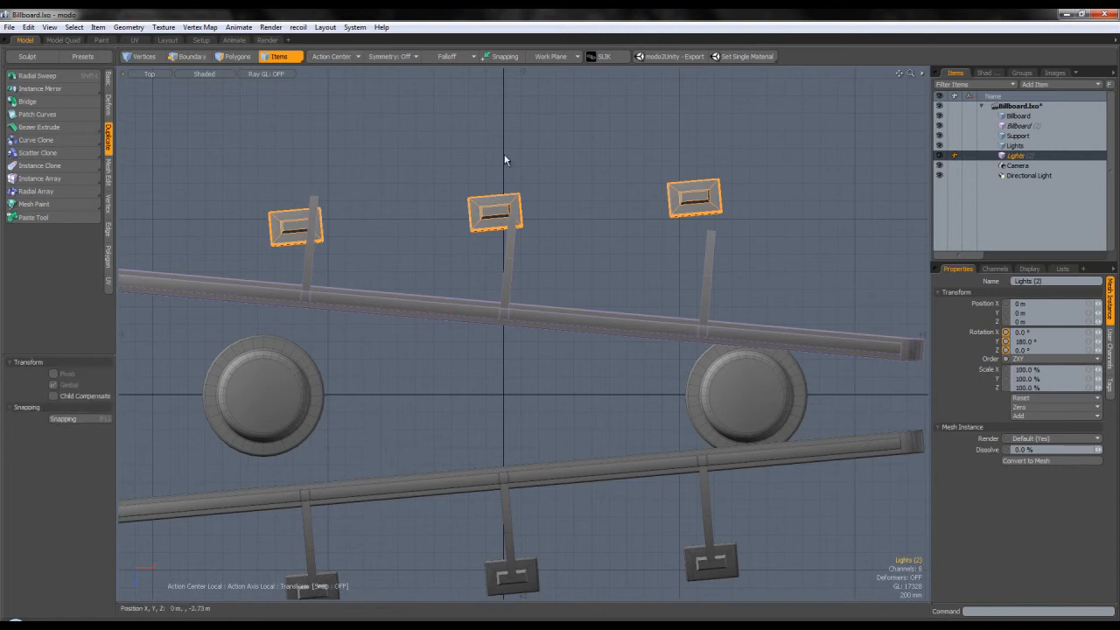
key(ctrl+z)
- Try to rotate the instanced lights freehand about the Y axis after changing the action center
scroll(504, 160, down, 3)
click(332, 56)
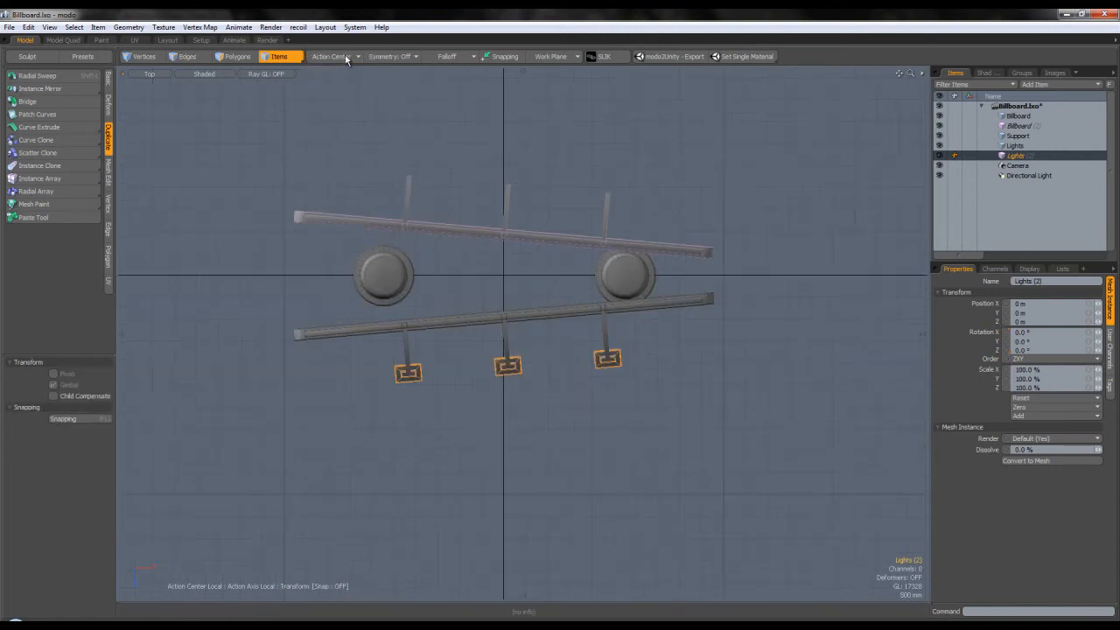
click(350, 68)
drag(565, 243, 523, 309)
click(523, 309)
key(ctrl+z)
key(ctrl+z)
key(ctrl+z)
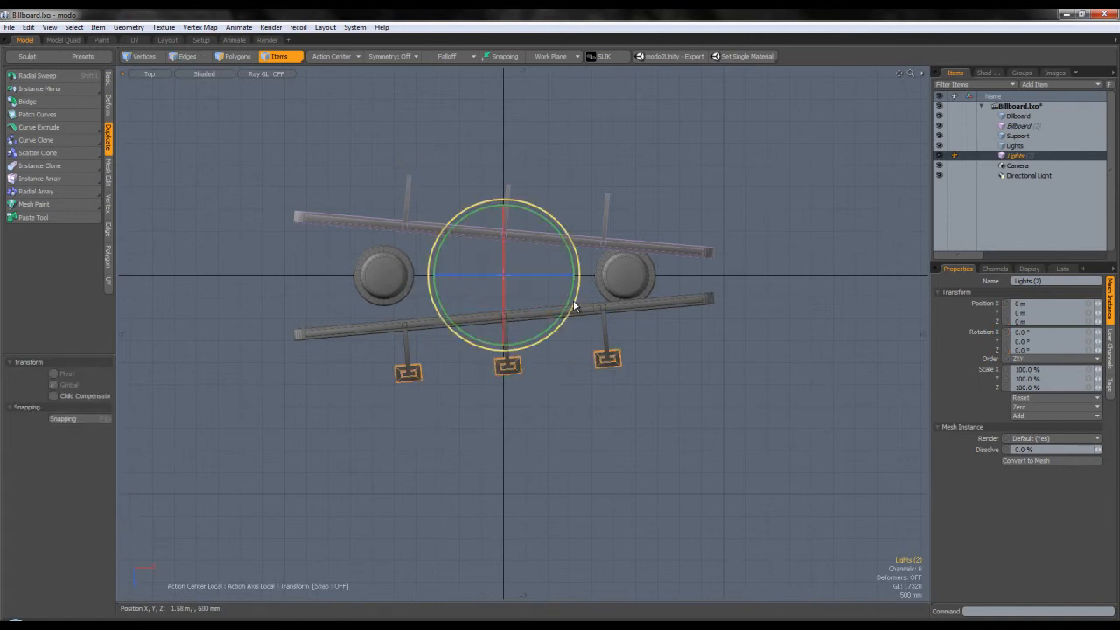
- Set the action center to Automatic and rotate the instanced lights 180° about Y to the opposite billboard side
click(333, 56)
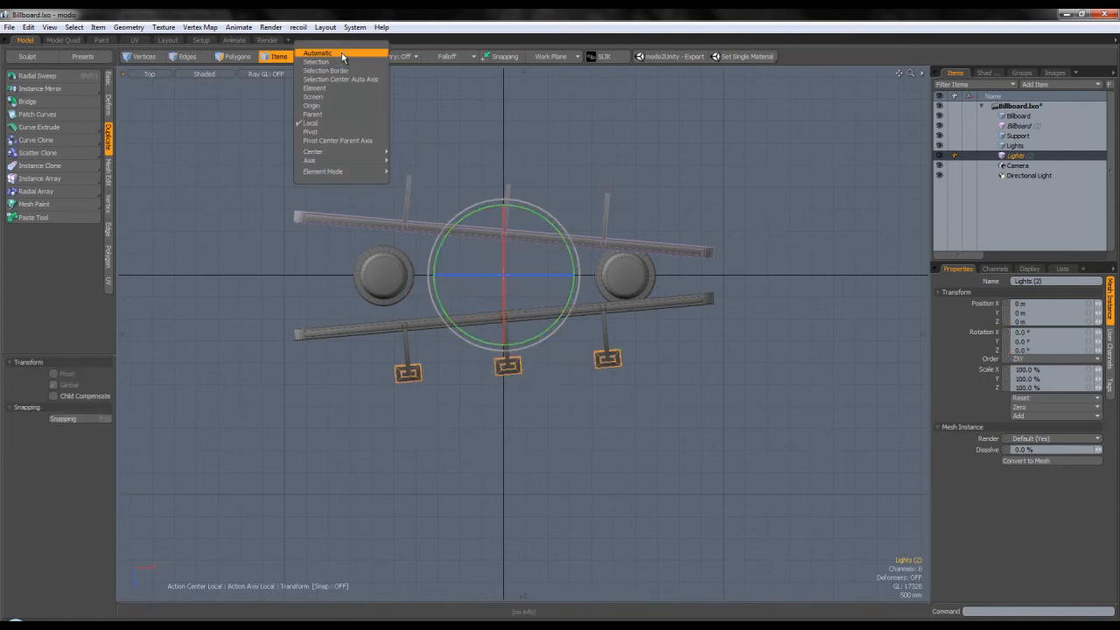
click(350, 67)
drag(571, 249, 444, 319)
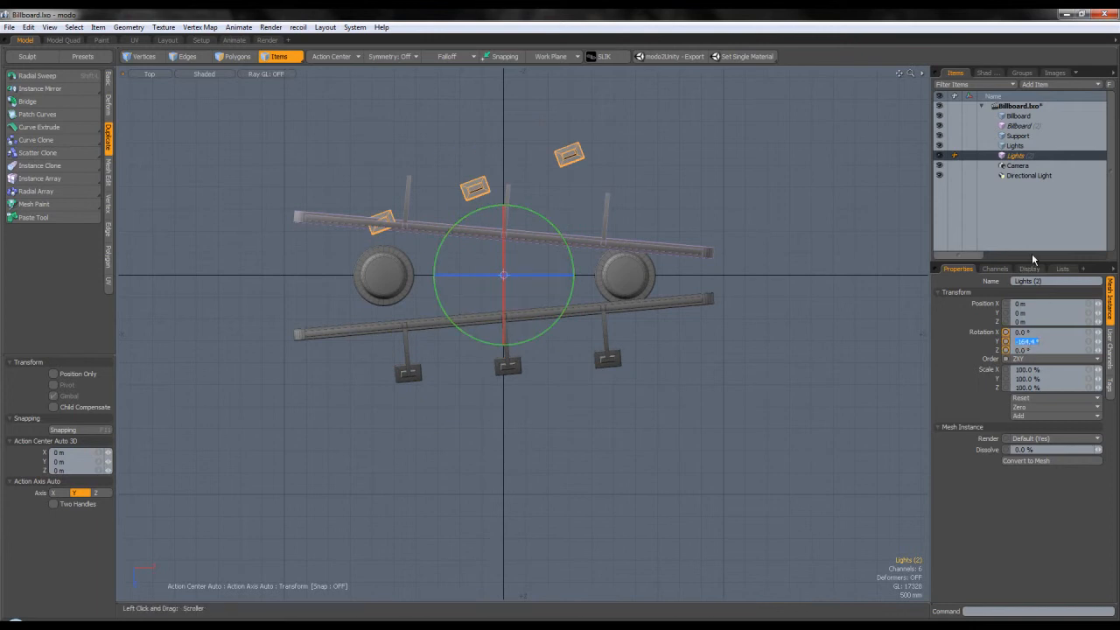
key(Return)
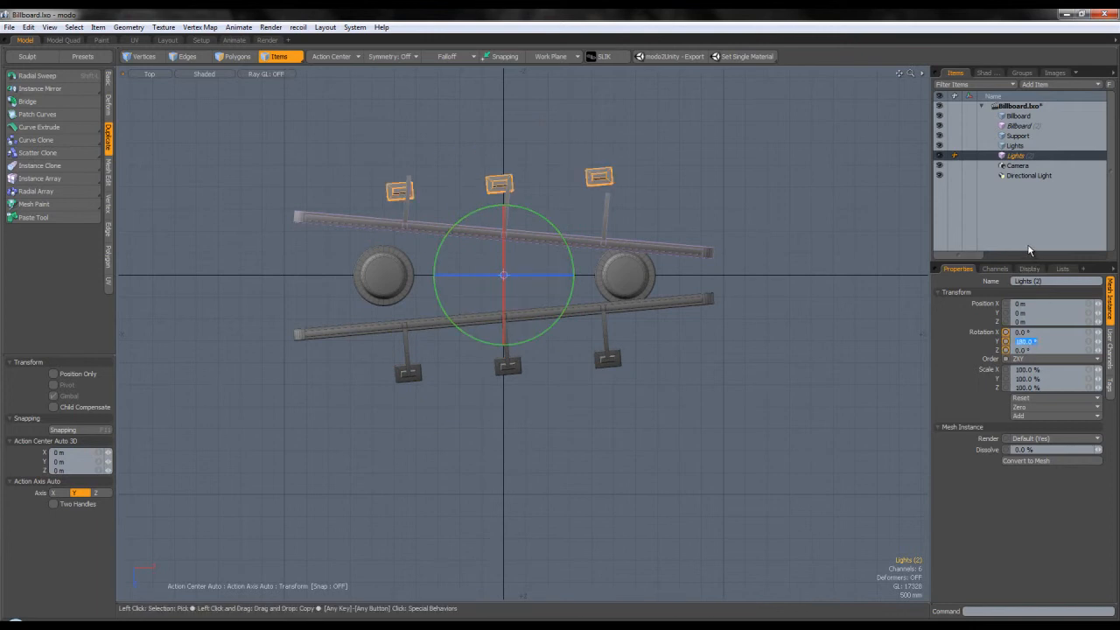
key(space)
click(809, 284)
click(599, 177)
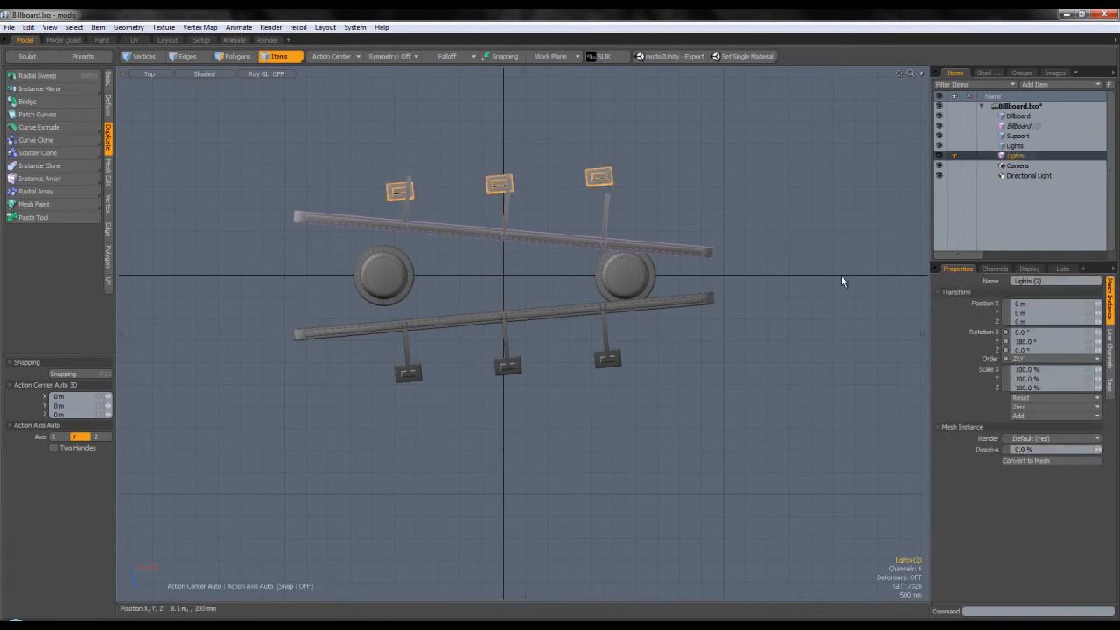
- Try to reset the instanced lights' transforms and undo it
click(1037, 397)
click(1040, 406)
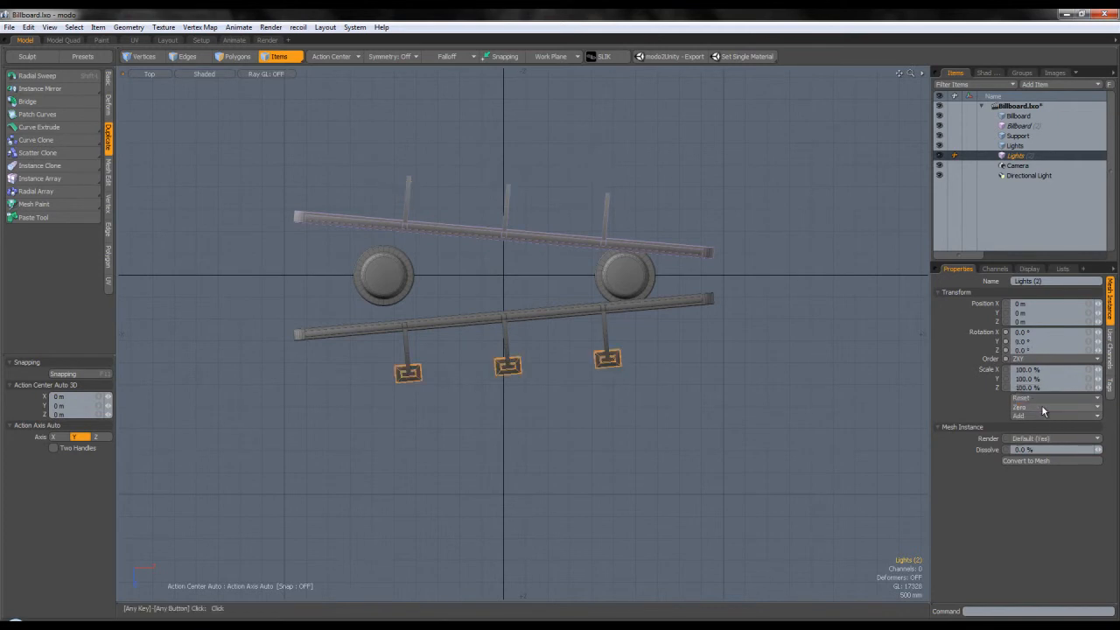
key(ctrl+z)
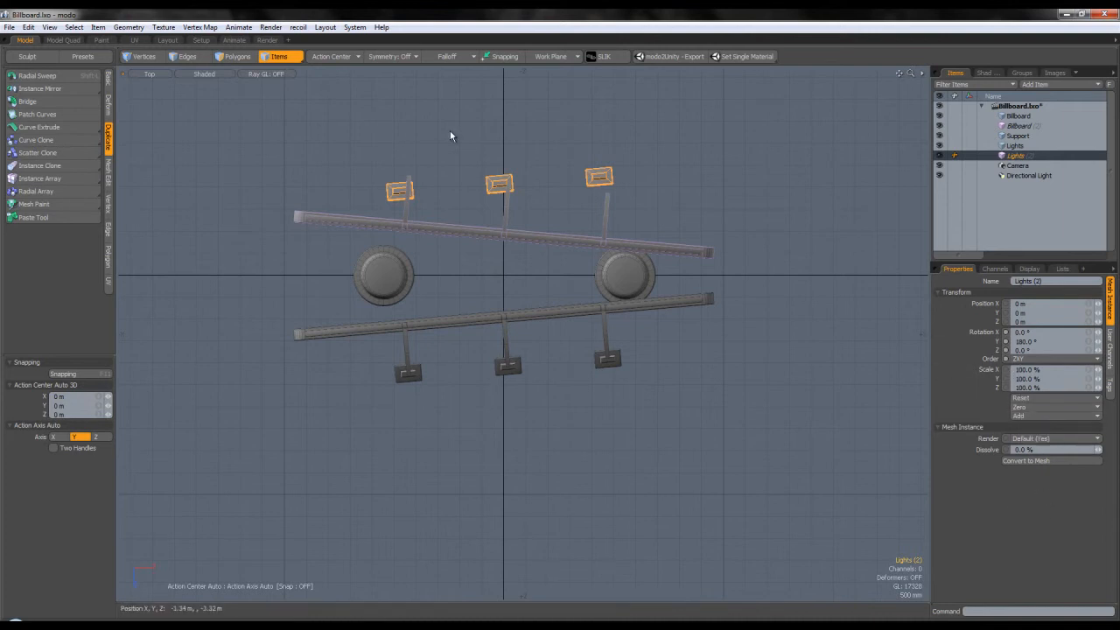
- Reselect the Lights (2) instance and rotate it to about 171° about Y, in line with the opposite arms
click(238, 57)
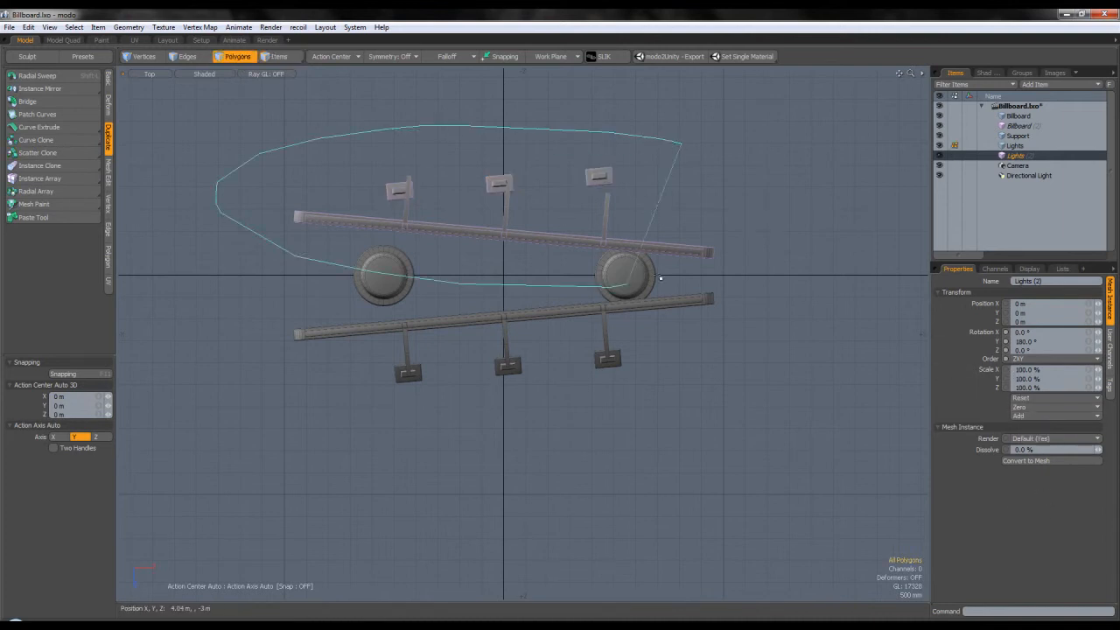
click(1021, 146)
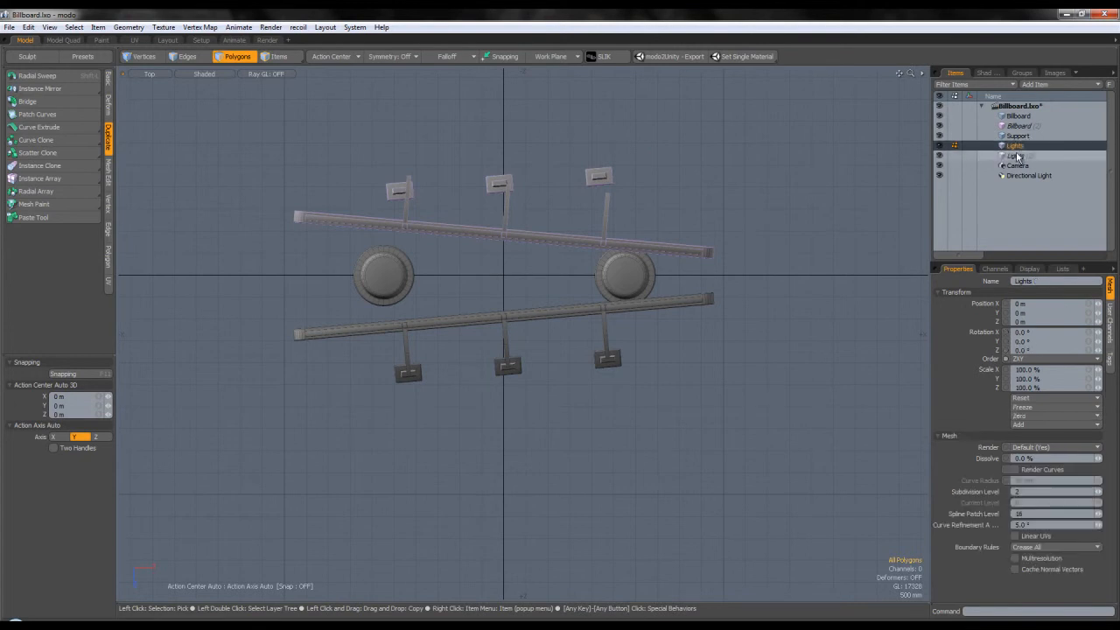
click(1016, 155)
key(5)
scroll(551, 179, up, 2)
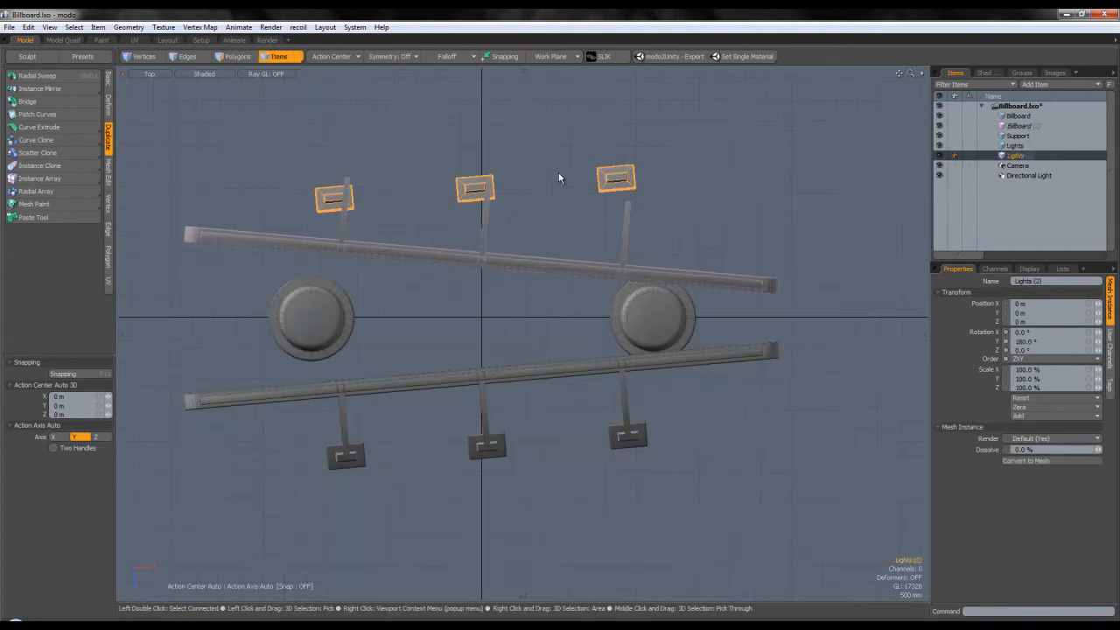
key(y)
drag(536, 316, 544, 325)
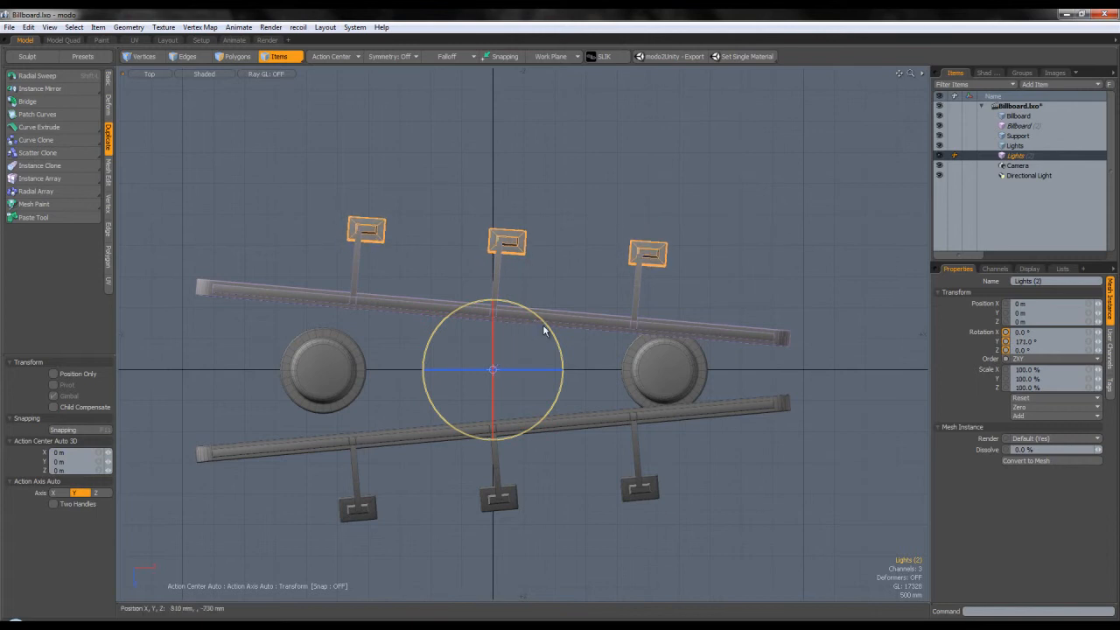
- Move the instanced lights to about -140 mm in X and set their Y rotation to 170° so they meet the arms
key(w)
drag(534, 370, 549, 339)
key(e)
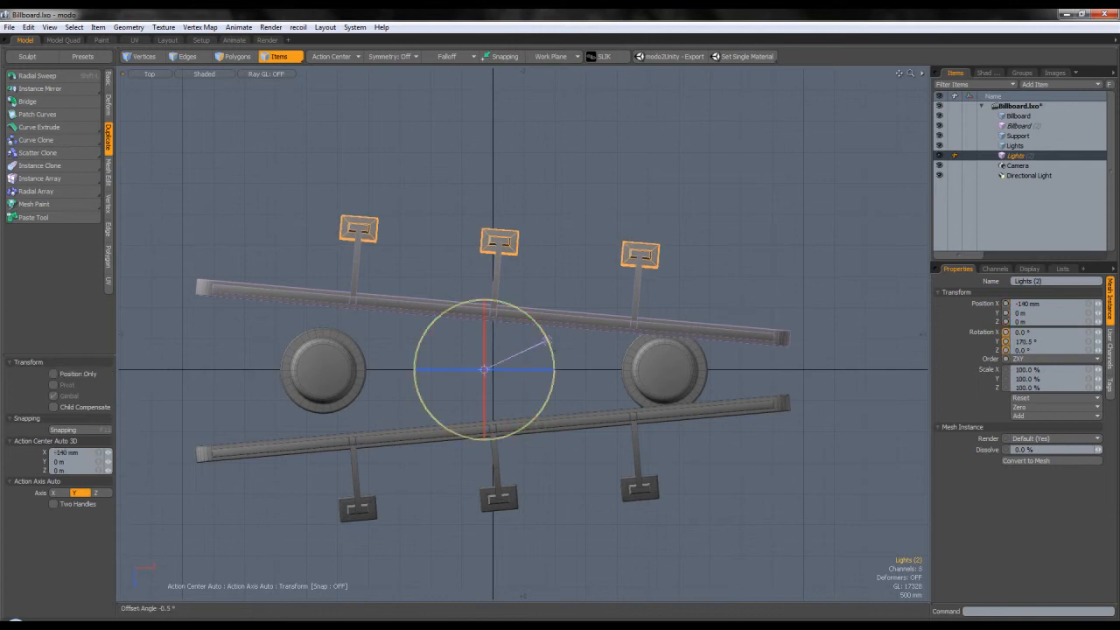
click(1027, 342)
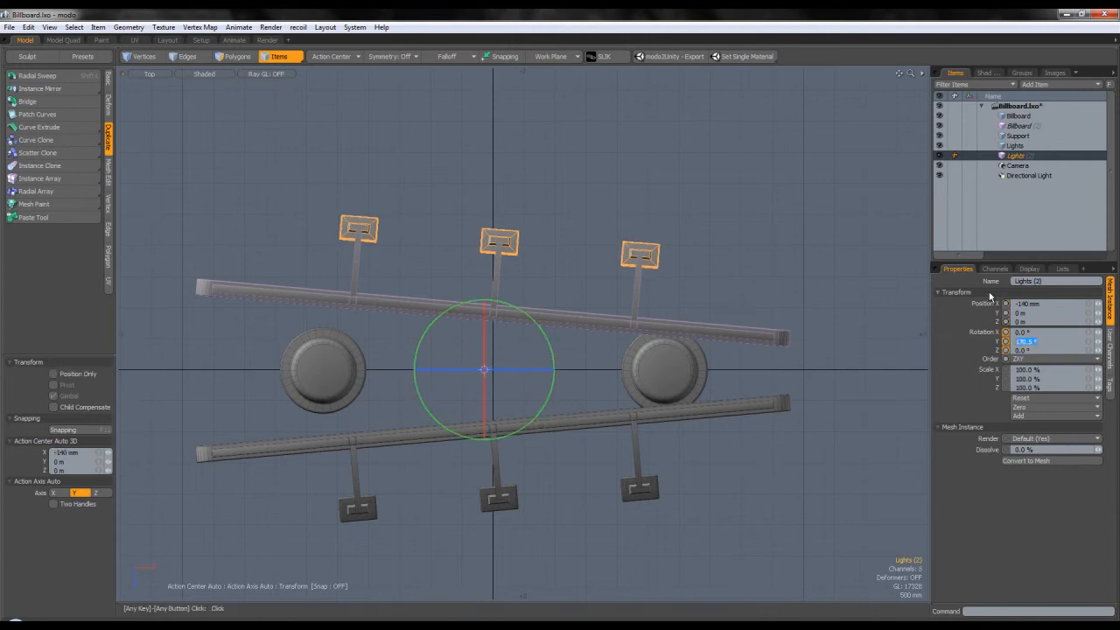
text(170)
key(Return)
key(w)
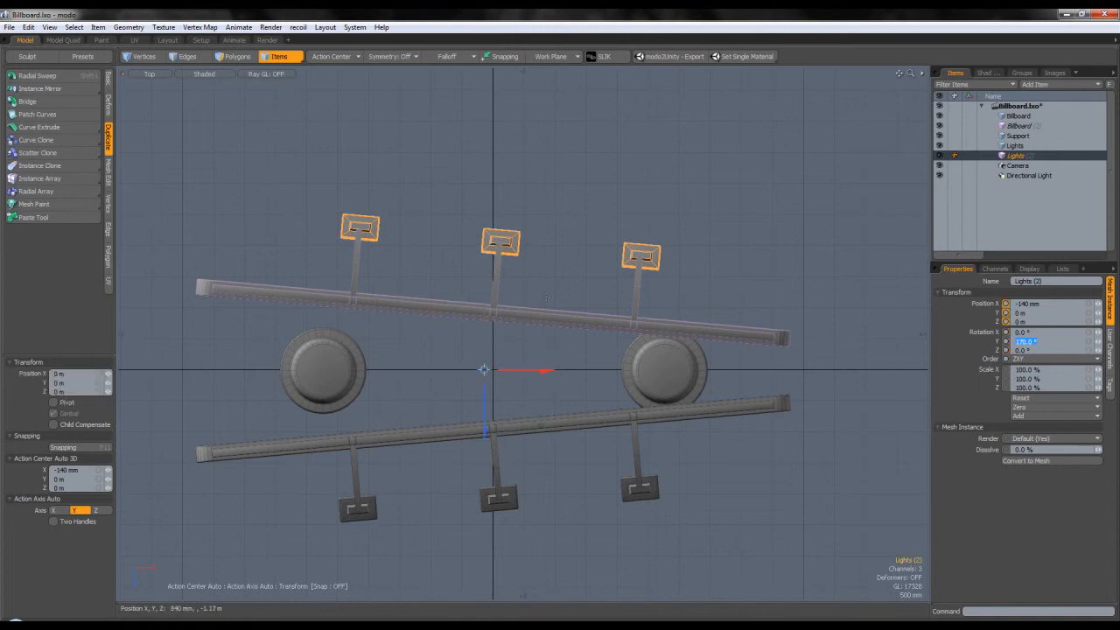
drag(526, 372, 524, 372)
key(q)
- Examine how the instanced lights fit on their arms in perspective and through the render camera
key(ctrl+space)
click(585, 301)
alt+drag(585, 301, 443, 225)
click(381, 270)
mouse_move(381, 270)
alt+mouse_down()
mouse_move(370, 238)
mouse_move(369, 268)
alt+mouse_up()
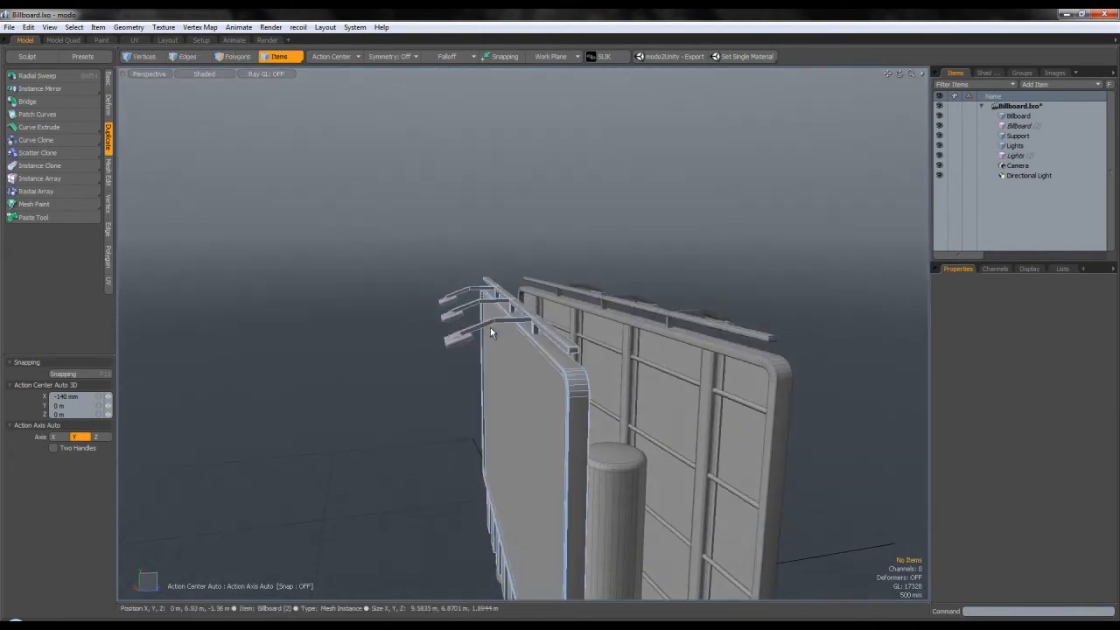
scroll(470, 323, up, 5)
scroll(470, 322, down, 7)
alt+drag(511, 307, 362, 285)
scroll(578, 329, up, 5)
scroll(523, 295, down, 5)
key(ctrl+space)
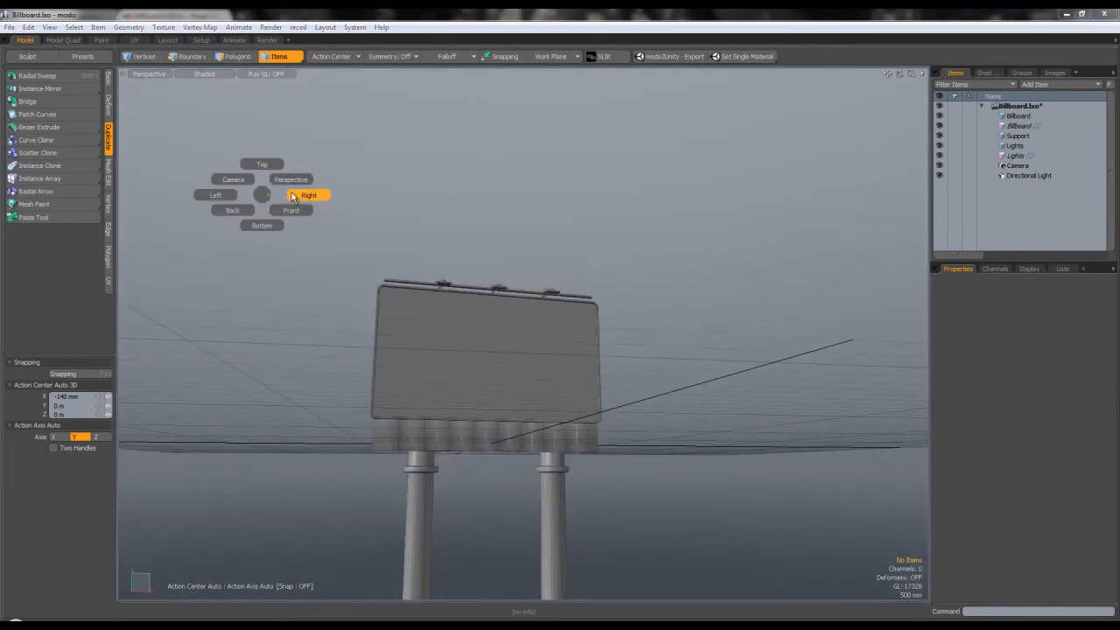
click(222, 180)
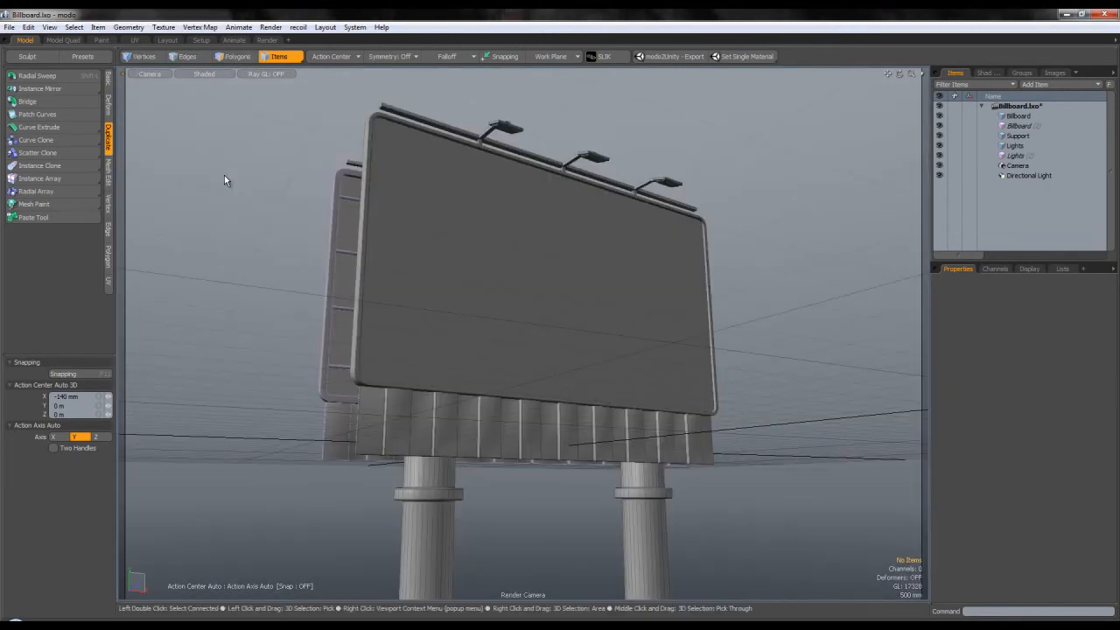
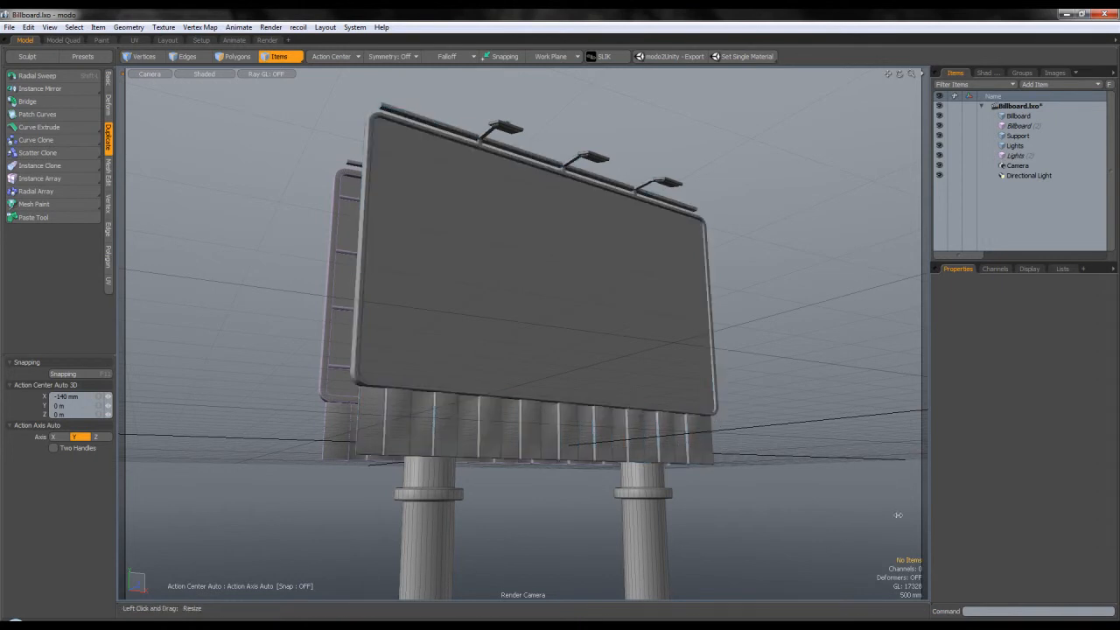
- Examine the rails and lights above both panels from several angles and compare them with the camera view
key(ctrl+space)
click(533, 331)
alt+drag(588, 358, 700, 477)
alt+shift+drag(555, 412, 564, 325)
scroll(493, 322, up, 4)
alt+drag(495, 385, 584, 380)
scroll(585, 380, down, 4)
alt+shift+drag(579, 317, 445, 349)
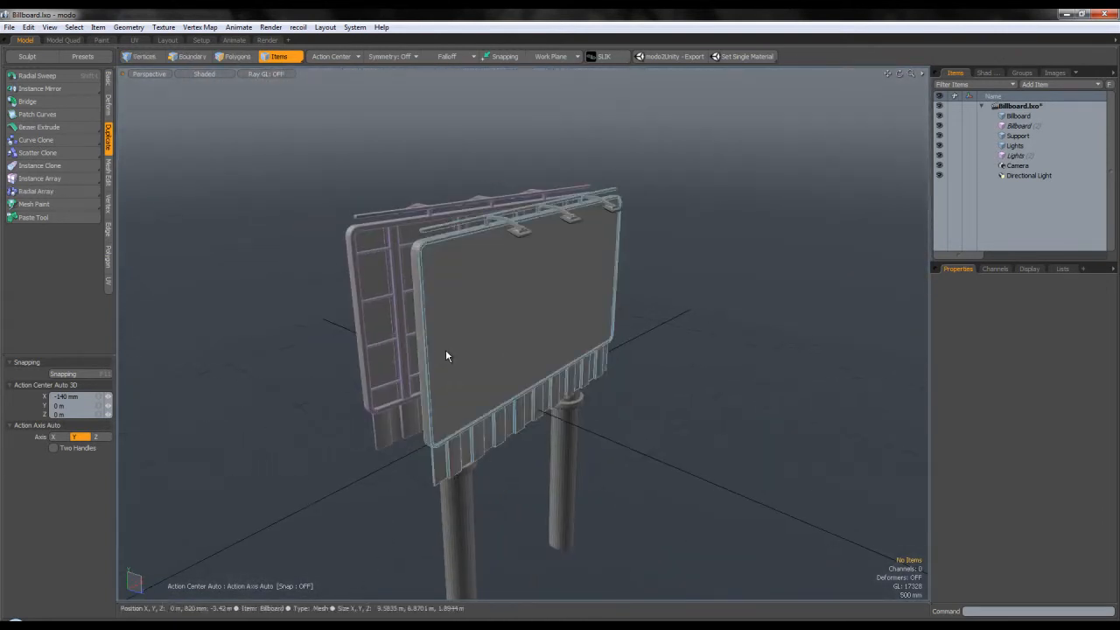
key(ctrl+space)
click(417, 337)
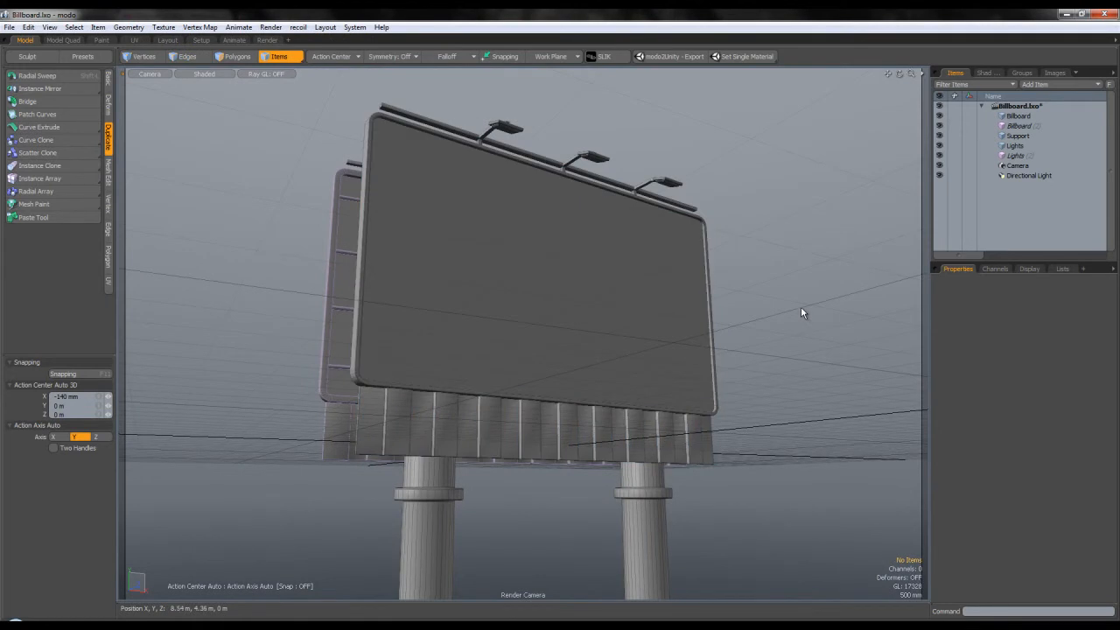
- In the perspective view, make the Billboard mesh active for vertex selection
key(ctrl+space)
click(744, 289)
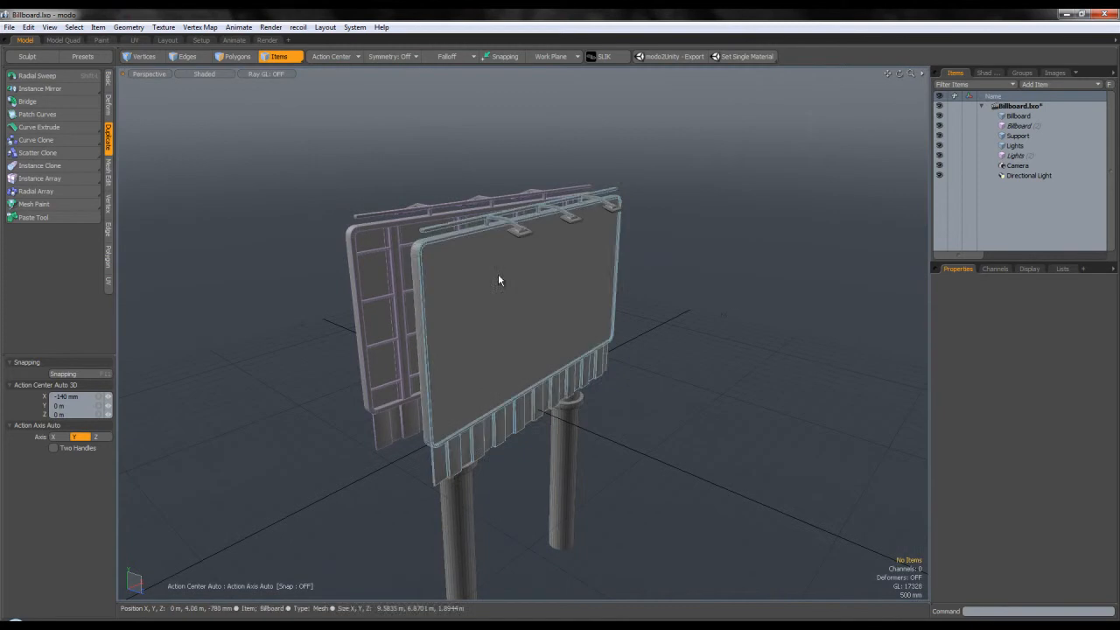
click(150, 58)
scroll(414, 242, up, 5)
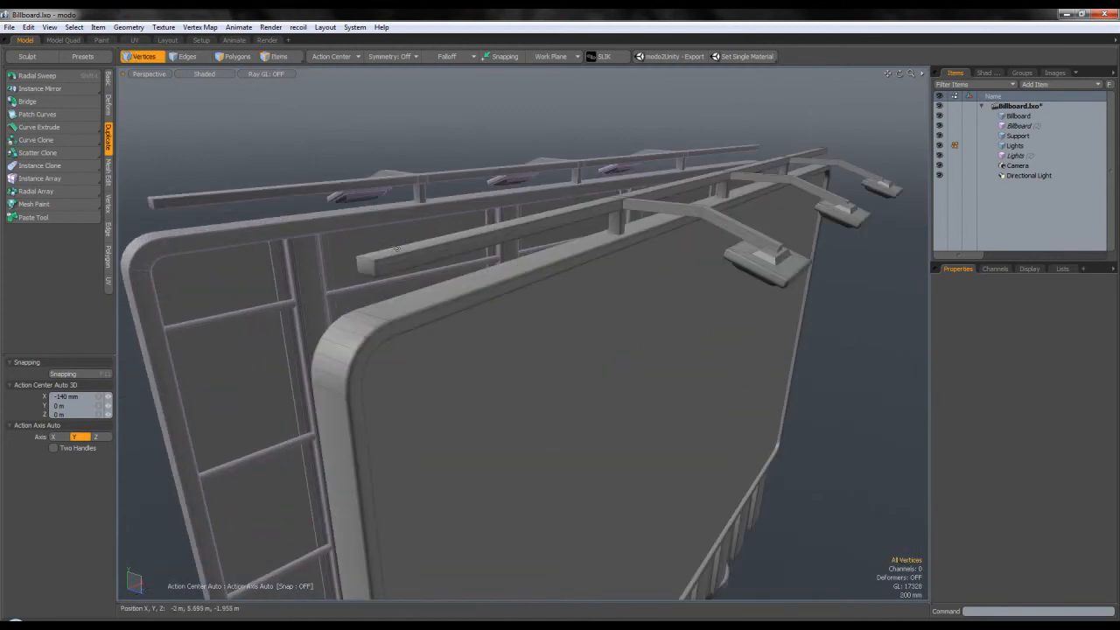
right_drag(396, 288, 398, 278)
scroll(397, 271, down, 3)
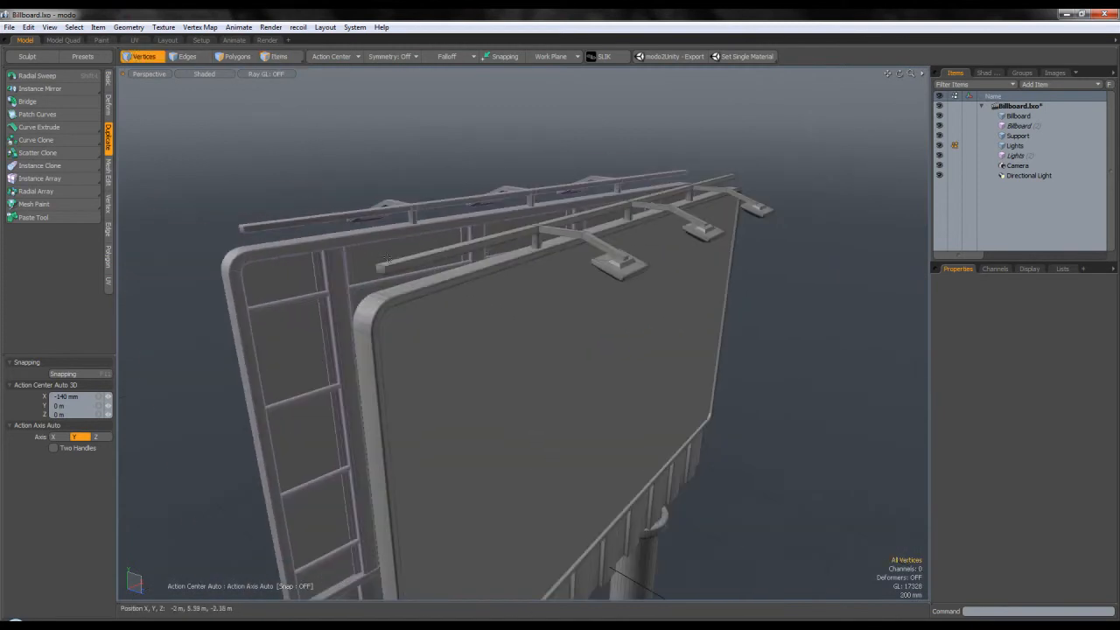
click(1024, 137)
click(1019, 115)
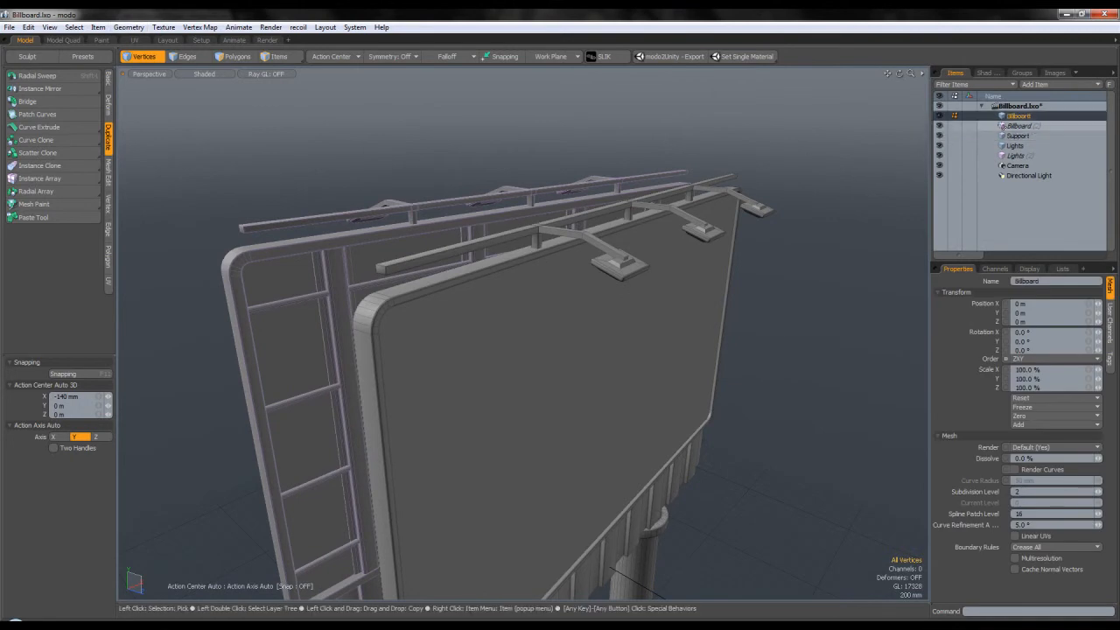
- Select the vertices at both ends of the front billboard's light rail
alt+drag(414, 249, 307, 241)
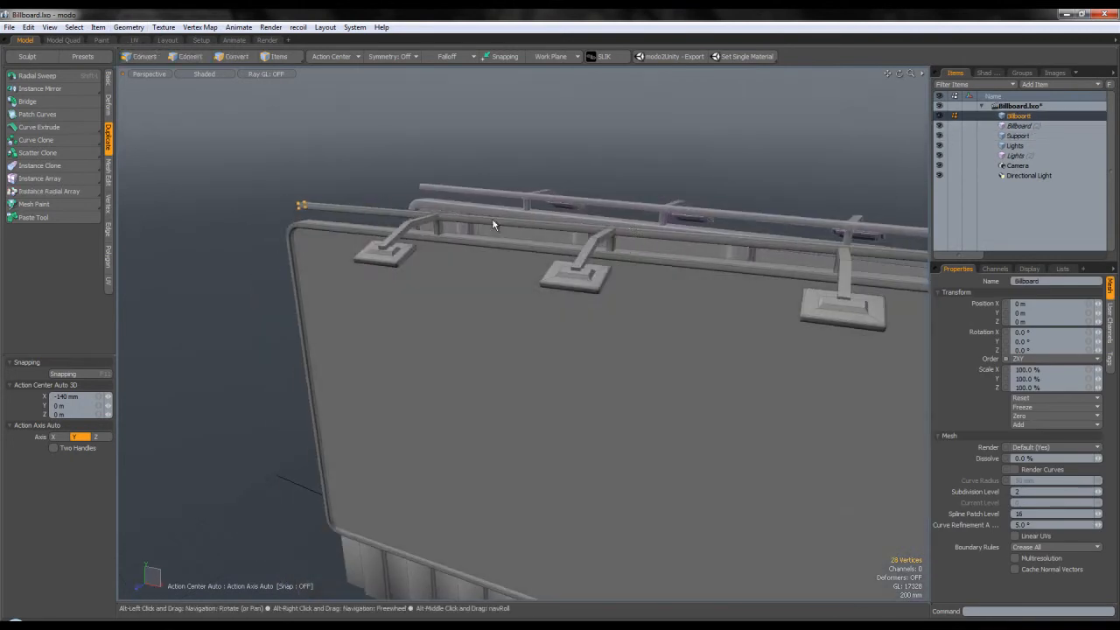
alt+shift+drag(700, 230, 451, 224)
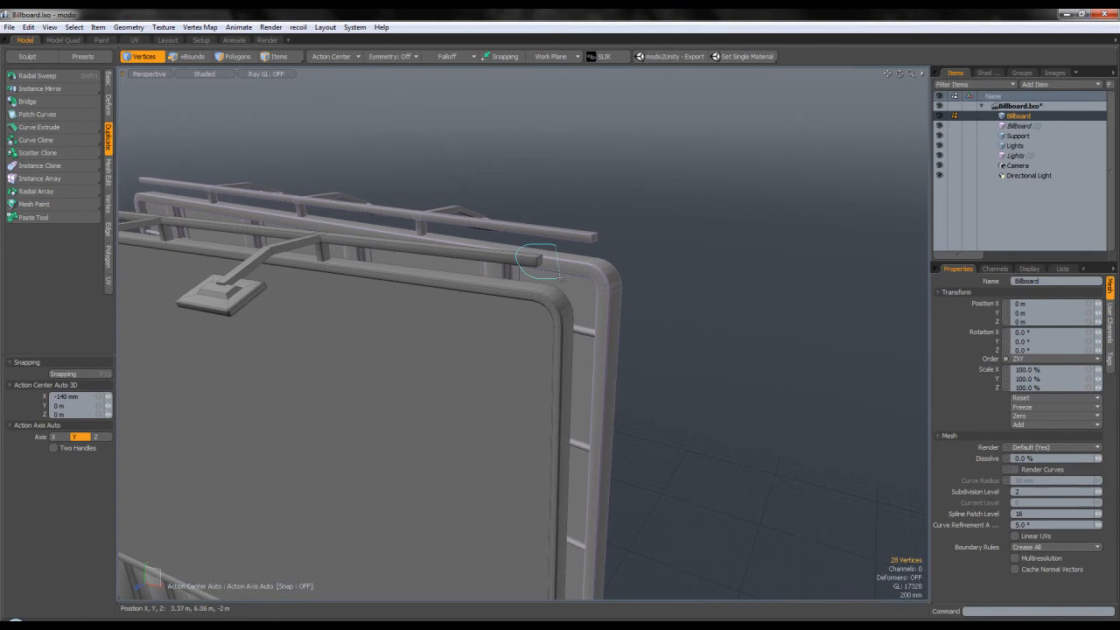
shift+right_drag(562, 277, 562, 274)
scroll(562, 275, down, 3)
alt+drag(525, 273, 630, 262)
alt+shift+drag(233, 262, 473, 261)
scroll(473, 261, up, 3)
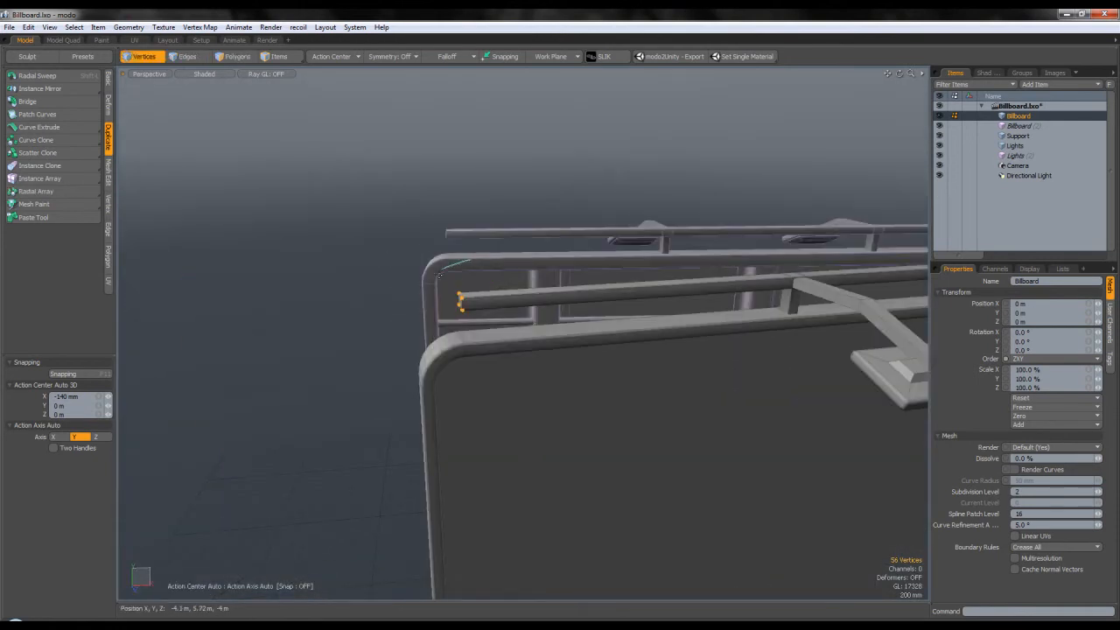
- Select only the vertices at one end of the light rail and move them -910 mm along local Z to shorten it
right_drag(497, 317, 498, 317)
alt+drag(495, 316, 427, 306)
scroll(425, 305, down, 3)
key(w)
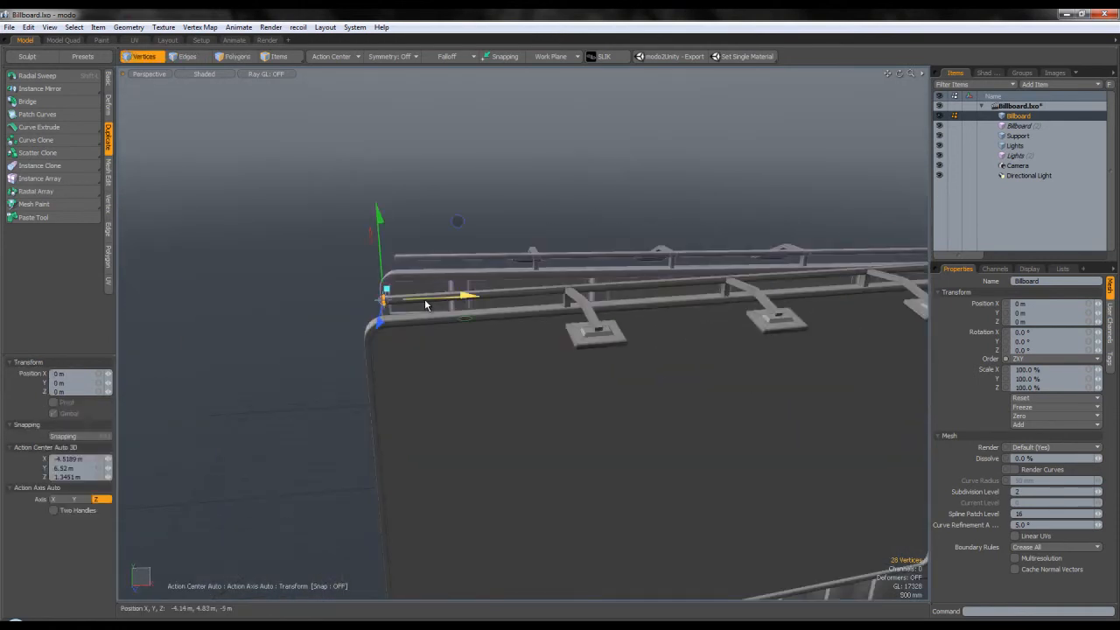
click(331, 57)
click(309, 114)
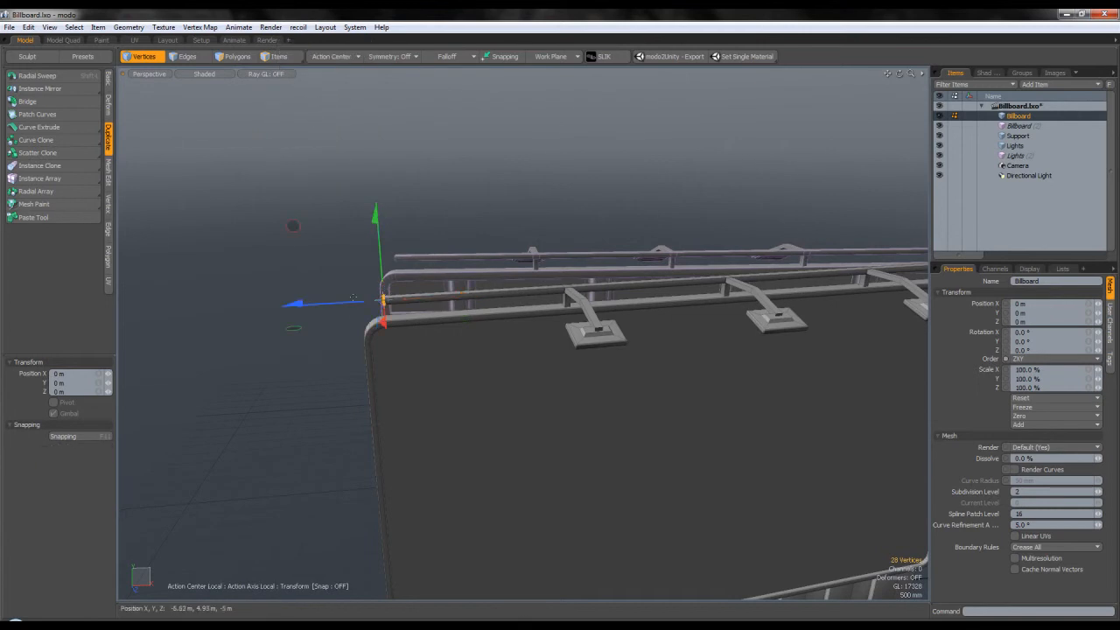
drag(293, 226, 378, 222)
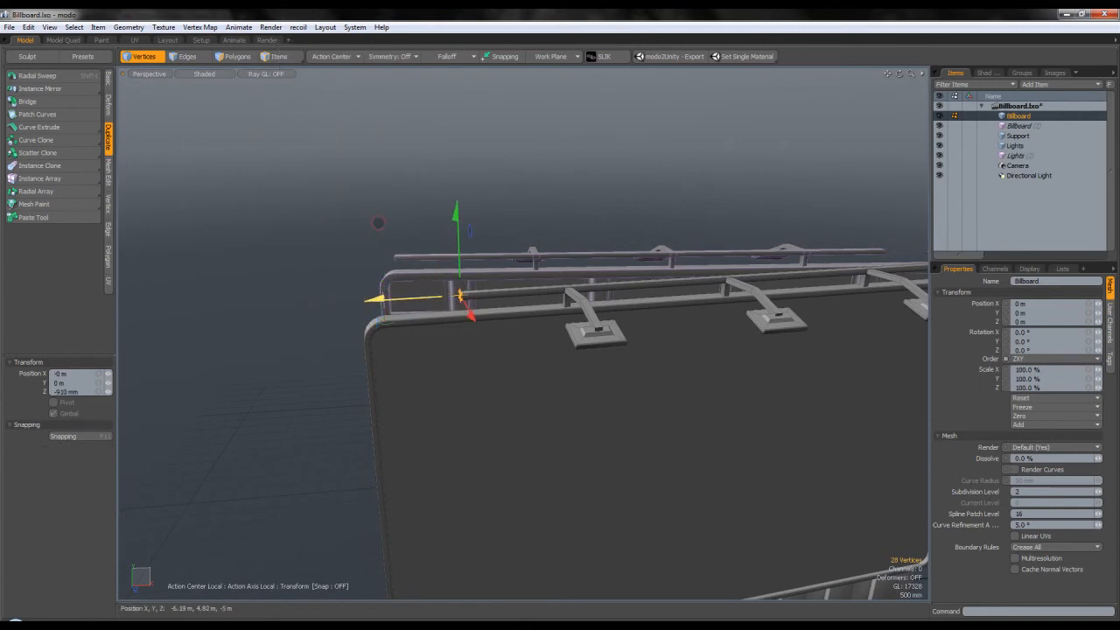
key(q)
- Shorten the light rail's other end by moving its end vertices -910 mm along local Z, and clear the selection
alt+shift+drag(862, 302, 456, 280)
key(w)
click(79, 393)
text(-910)
key(Return)
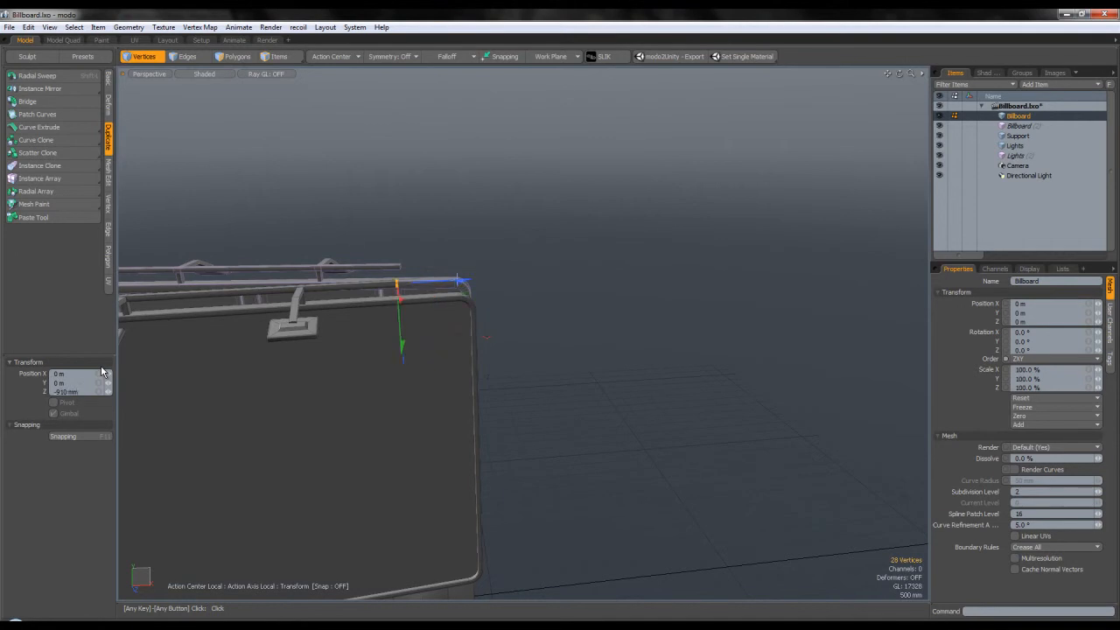
key(q)
click(441, 233)
- Review the shortened rails through the render camera and shift its framing slightly so the billboard sits higher in the shot
scroll(441, 234, down, 5)
alt+drag(441, 233, 437, 265)
scroll(513, 260, up, 5)
key(ctrl+space)
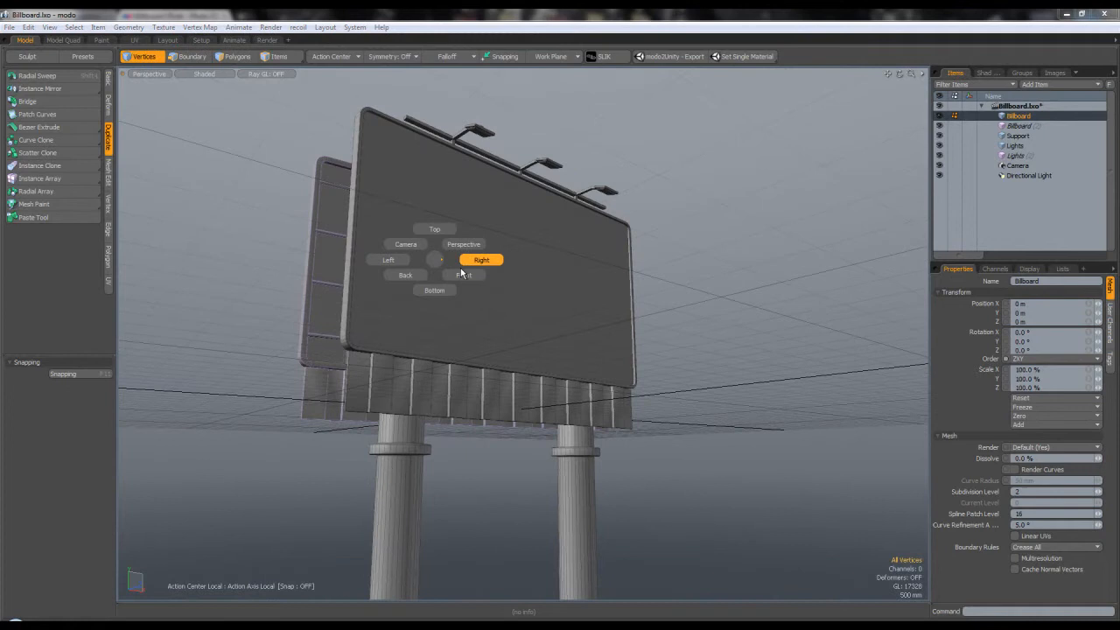
click(406, 243)
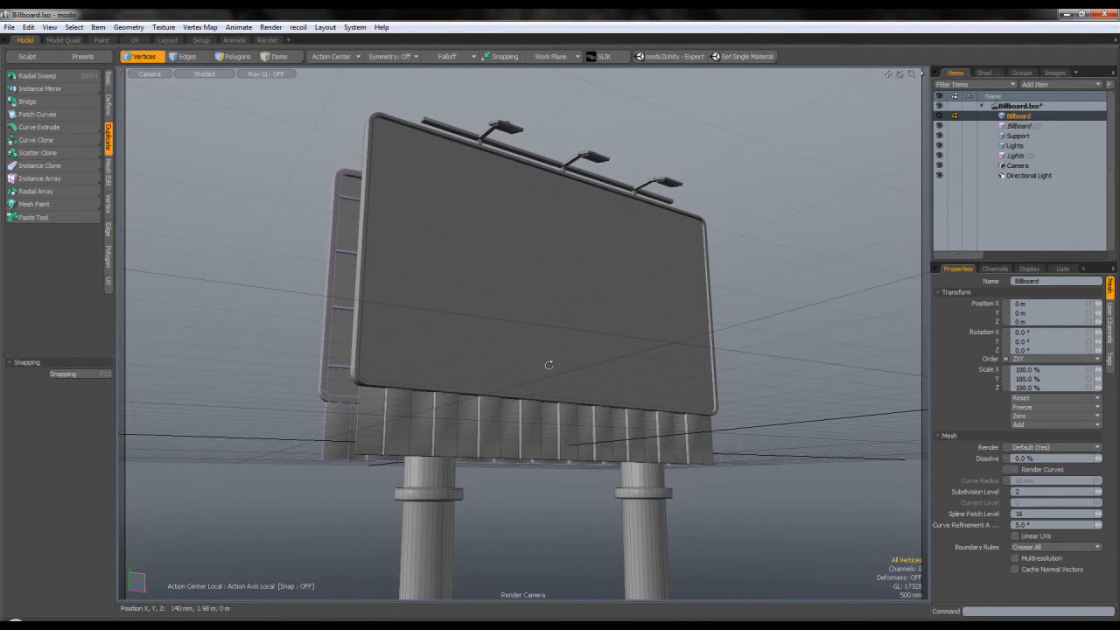
alt+shift+drag(538, 348, 538, 344)
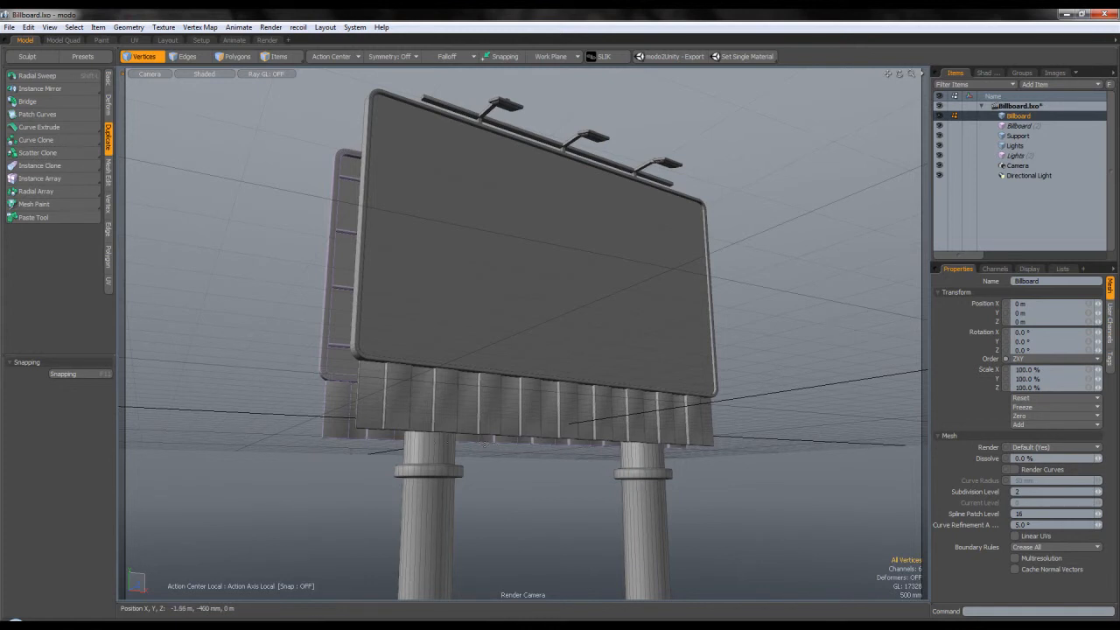
alt+drag(493, 443, 481, 420)
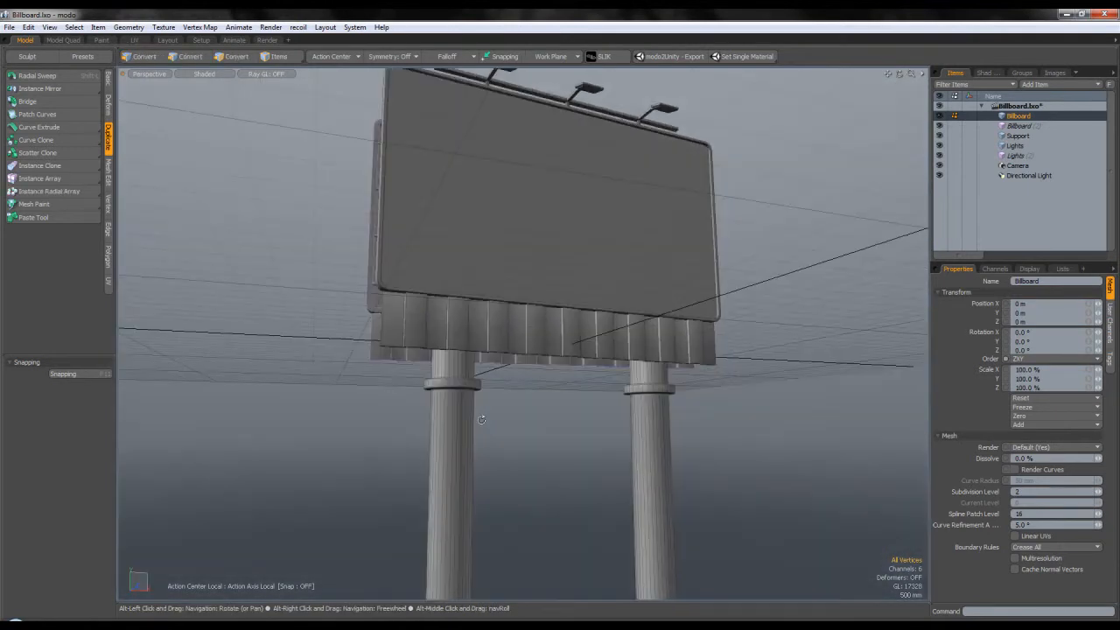
alt+drag(481, 374, 438, 384)
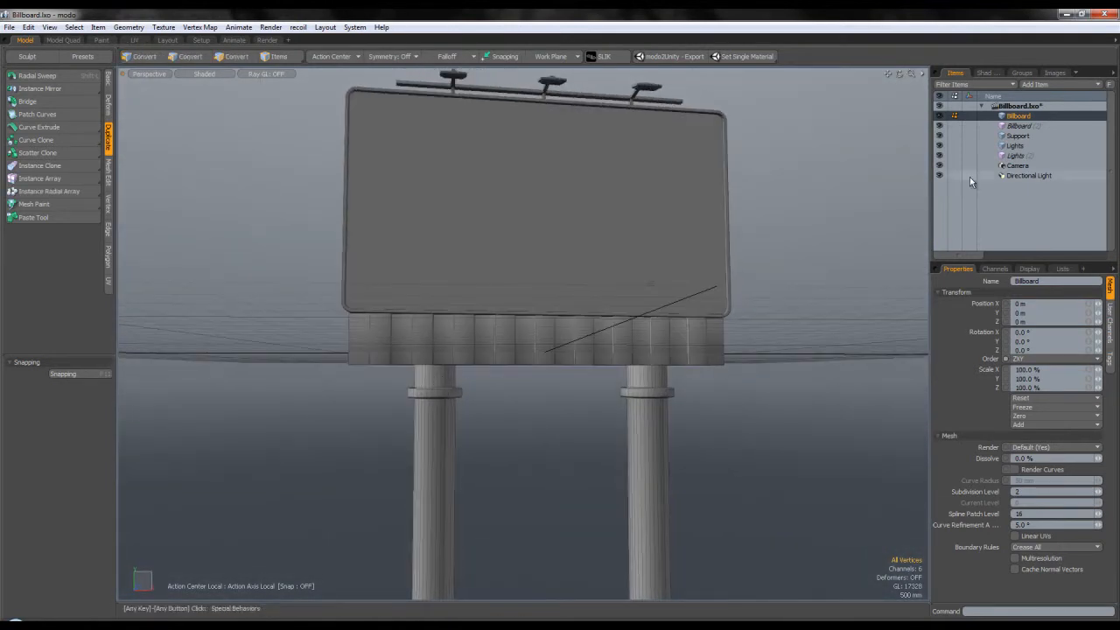
- Select the upper vertices of the Support mesh's pillars, lower them slightly beneath the billboard panels, and clear the selection
click(1018, 136)
mouse_move(557, 374)
right_down()
mouse_move(289, 398)
mouse_move(866, 404)
mouse_move(527, 360)
right_up()
key(w)
drag(649, 357, 649, 377)
mouse_move(648, 377)
alt+mouse_down()
mouse_move(651, 390)
mouse_move(704, 411)
mouse_move(650, 391)
alt+mouse_up()
key(q)
click(717, 412)
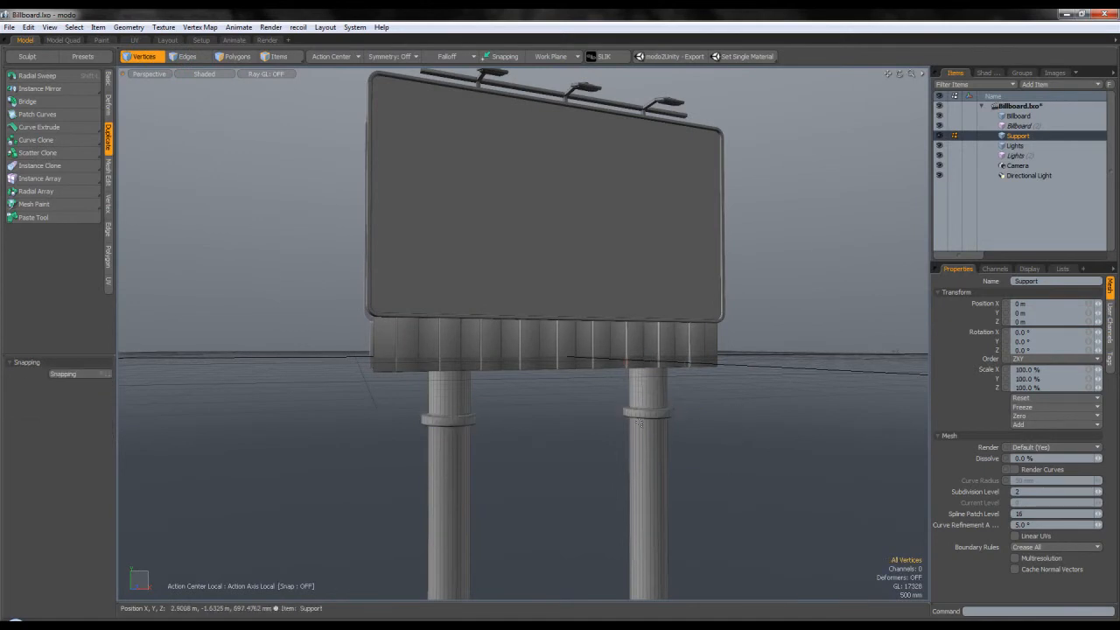
- Switch to the web browser, open istockphoto.com, and search for billboard reference photos
click(130, 620)
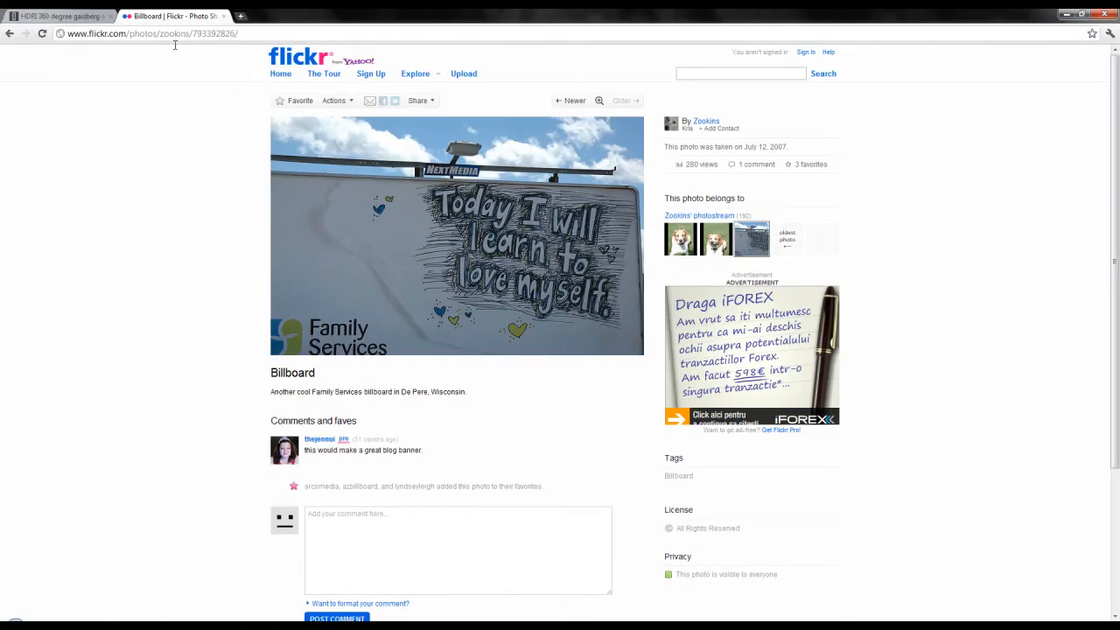
click(11, 35)
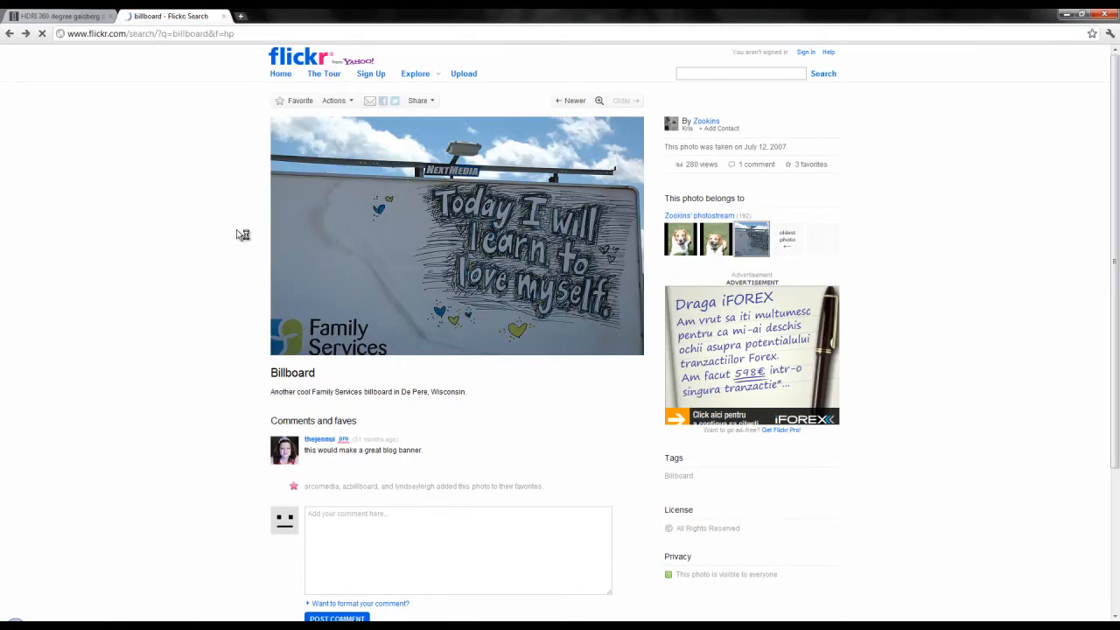
click(156, 35)
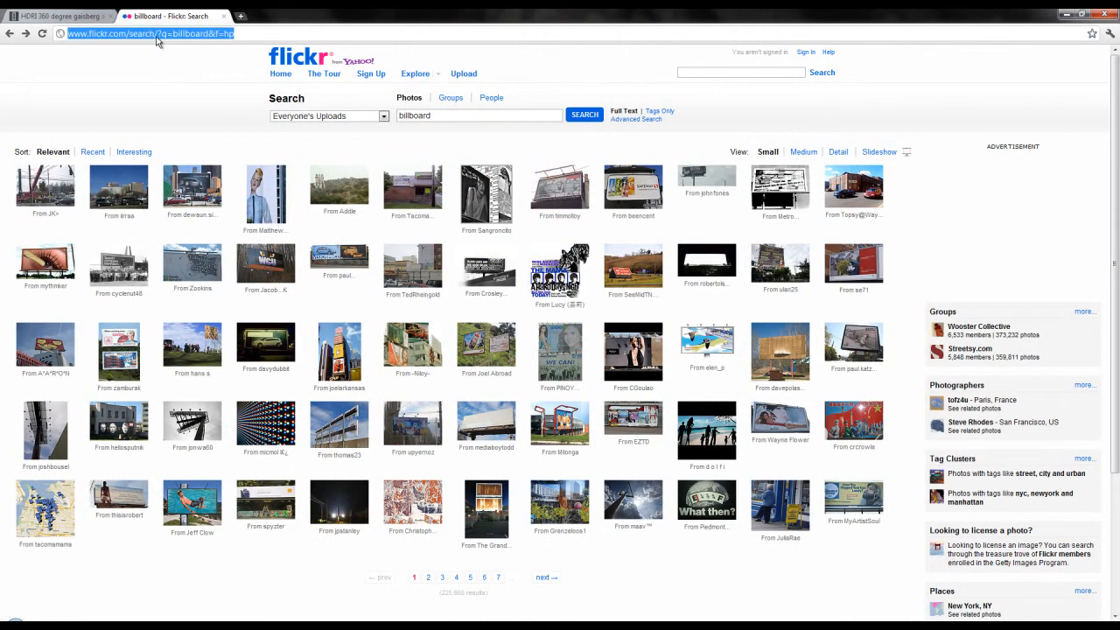
text(istockphoto.com)
key(Return)
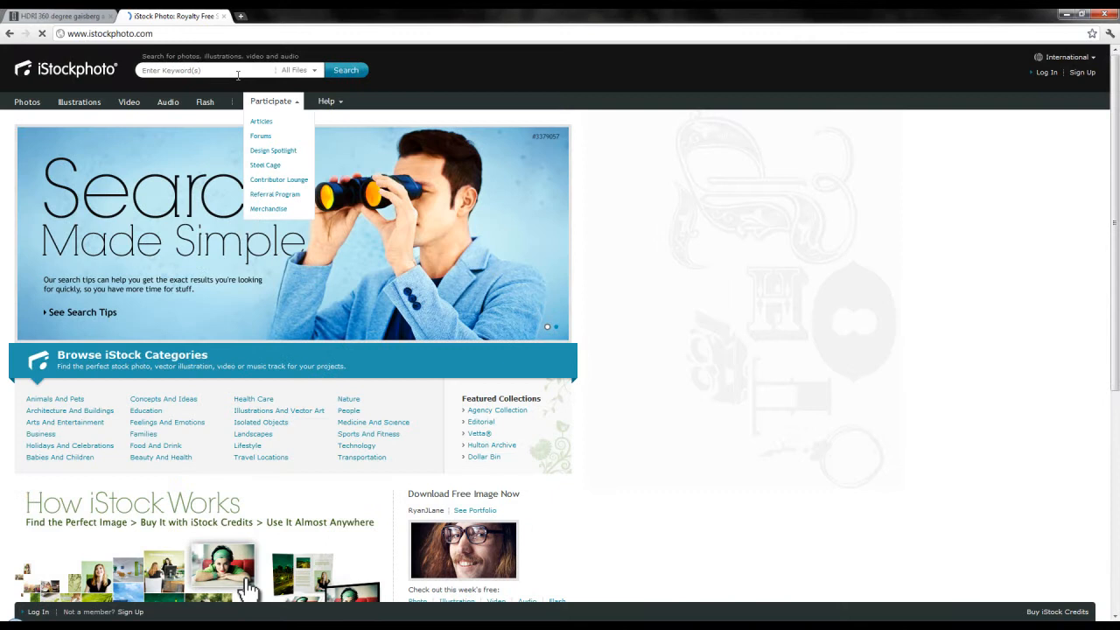
click(238, 75)
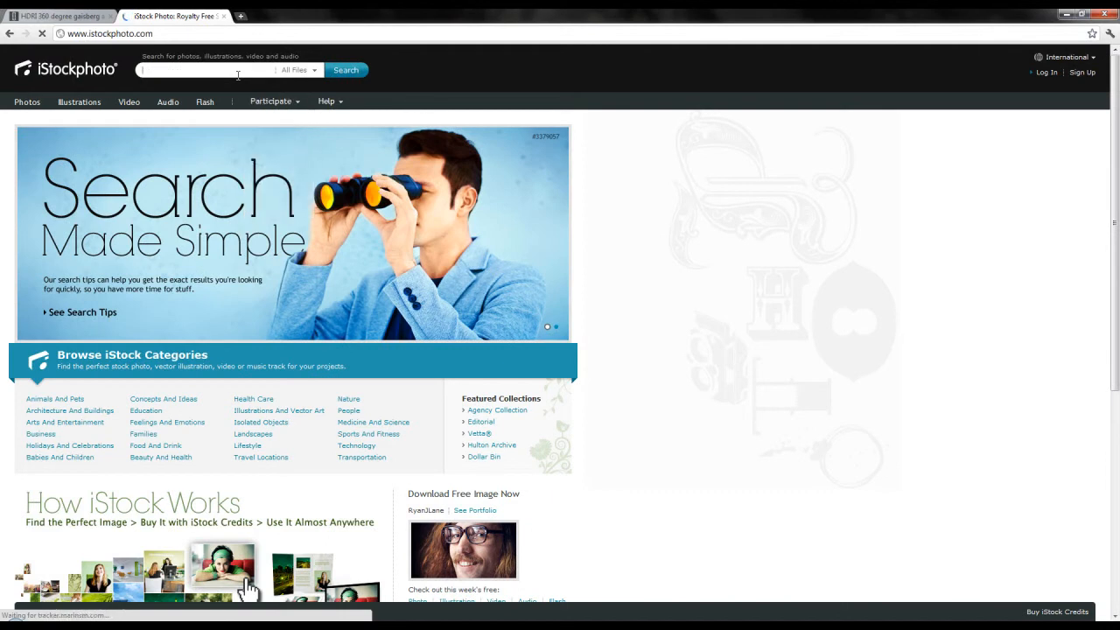
text(billboard)
key(Return)
- Examine the billboard photo previews in the search results for reference on real billboard construction
mouse_move(431, 238)
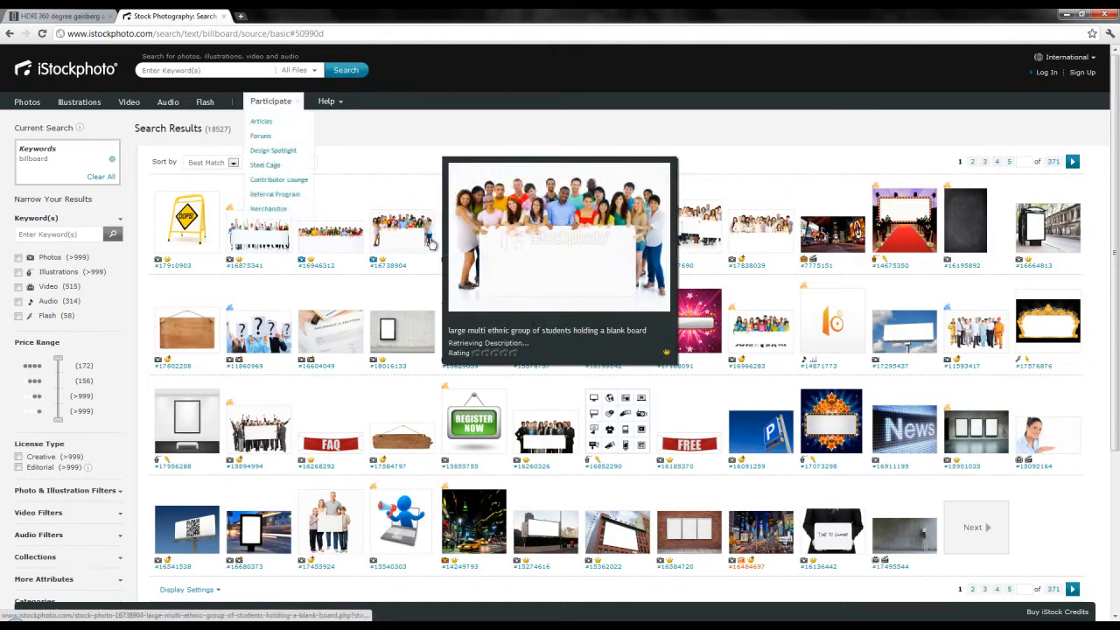
scroll(263, 350, down, 2)
mouse_move(207, 370)
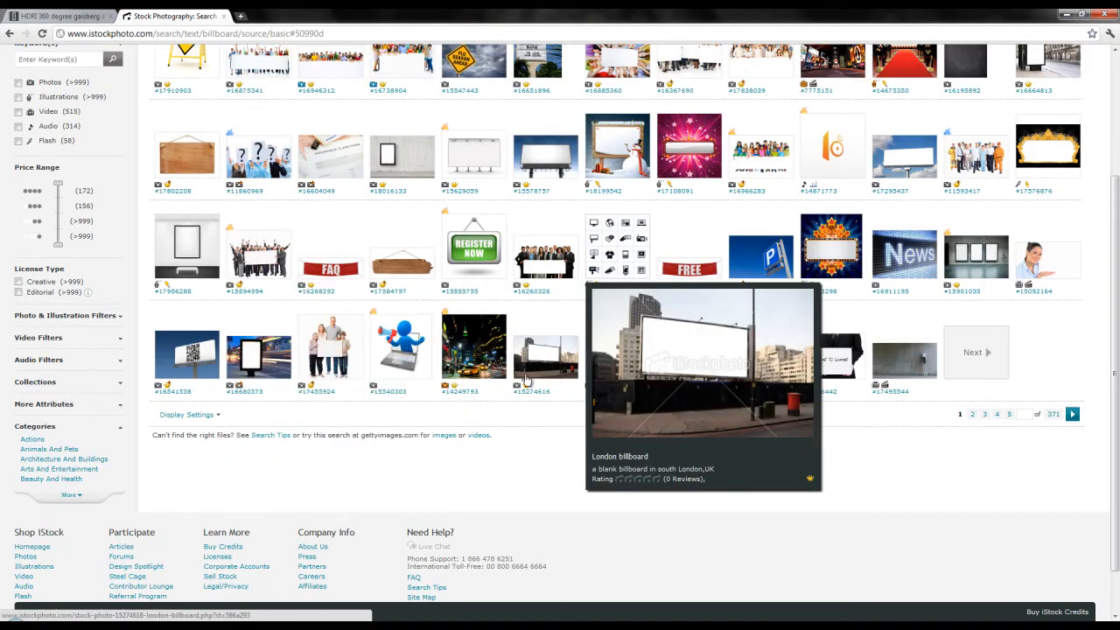
mouse_move(738, 362)
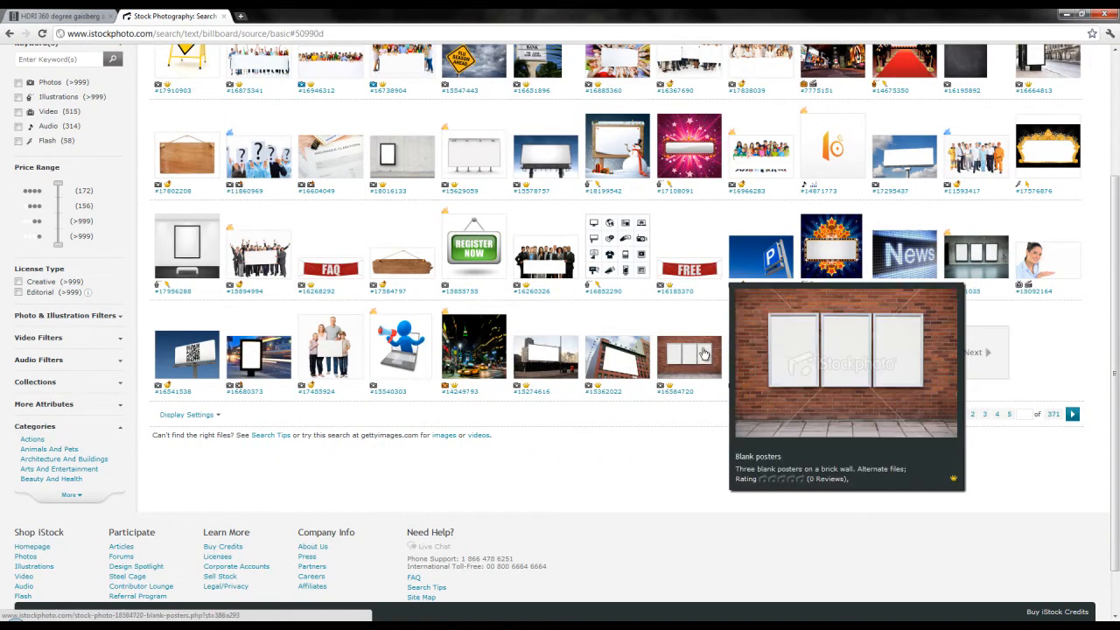
mouse_move(820, 270)
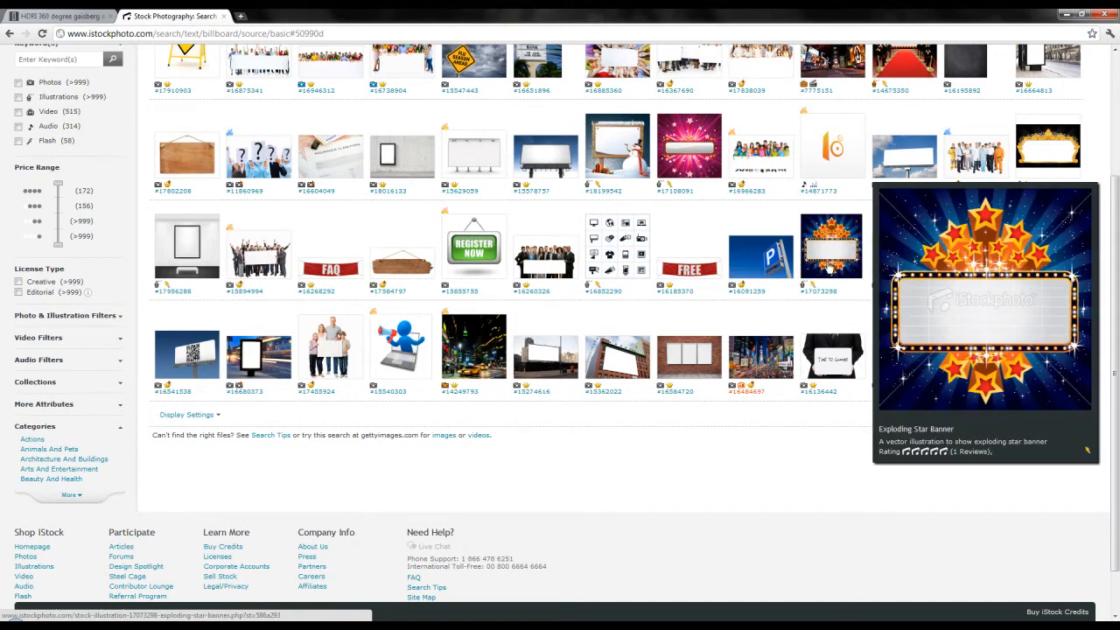
mouse_move(923, 364)
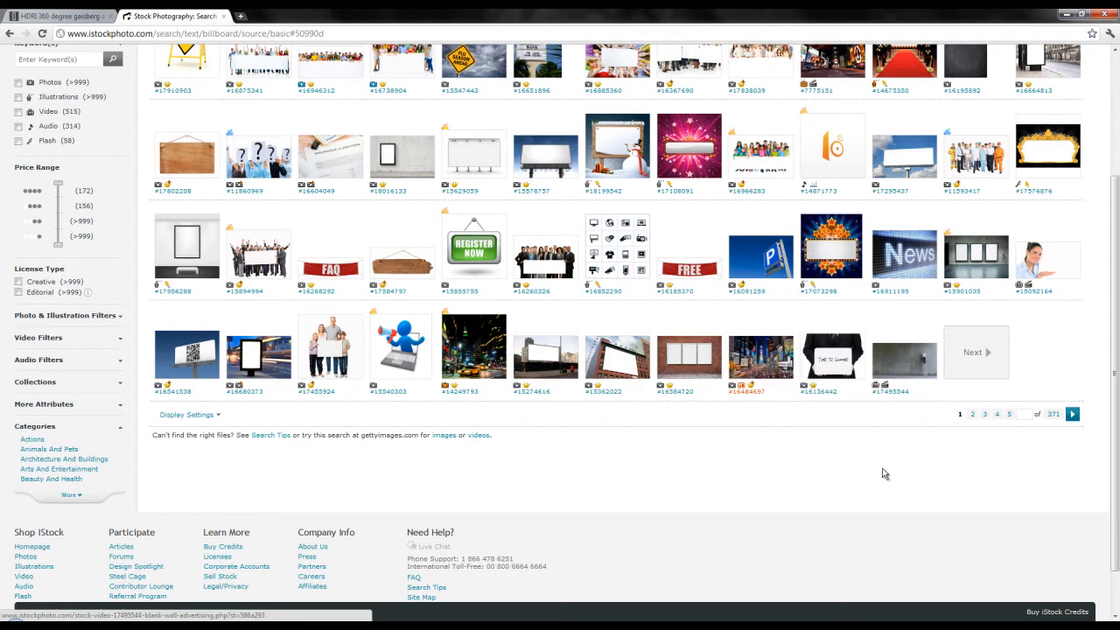
mouse_move(839, 376)
mouse_move(977, 274)
mouse_move(935, 159)
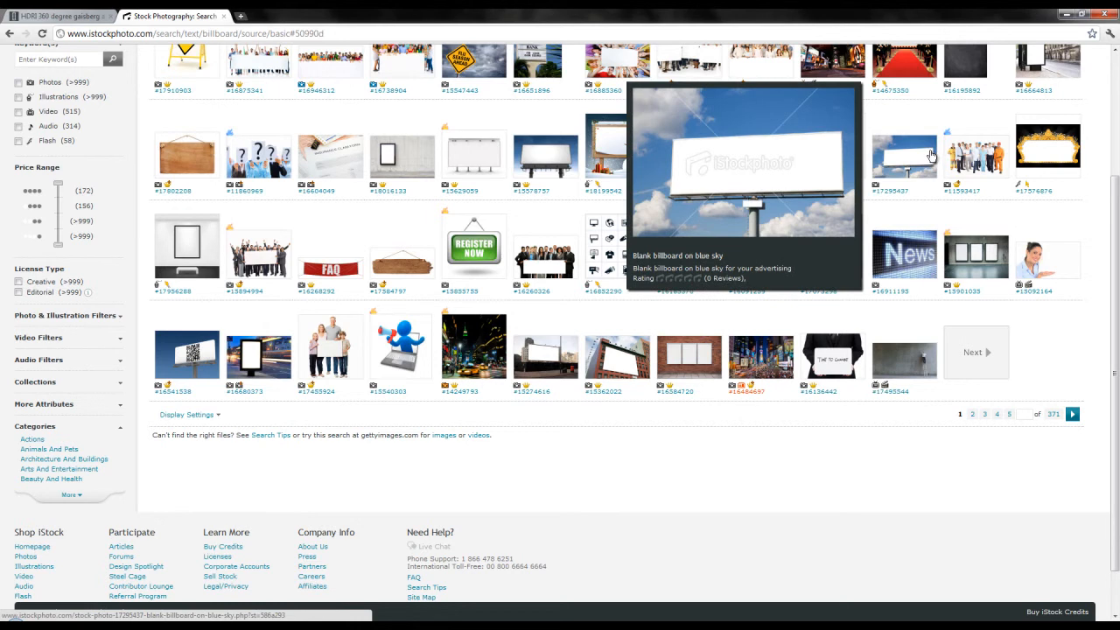
- Switch back to modo and add a new empty mesh item to the billboard scene
key(F9)
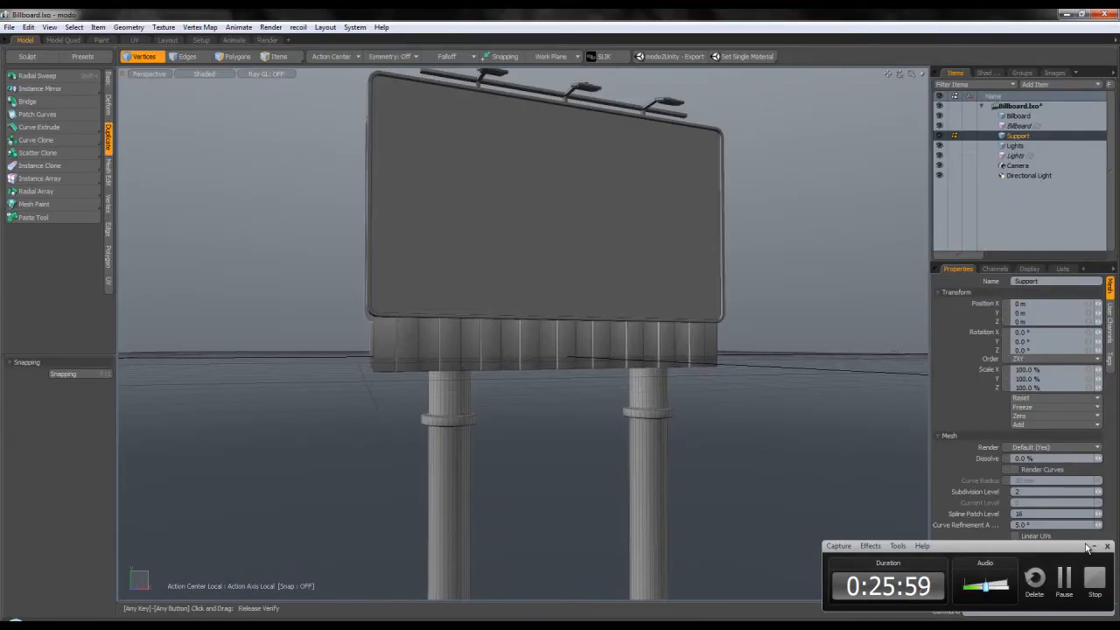
click(1093, 547)
alt+drag(513, 312, 548, 350)
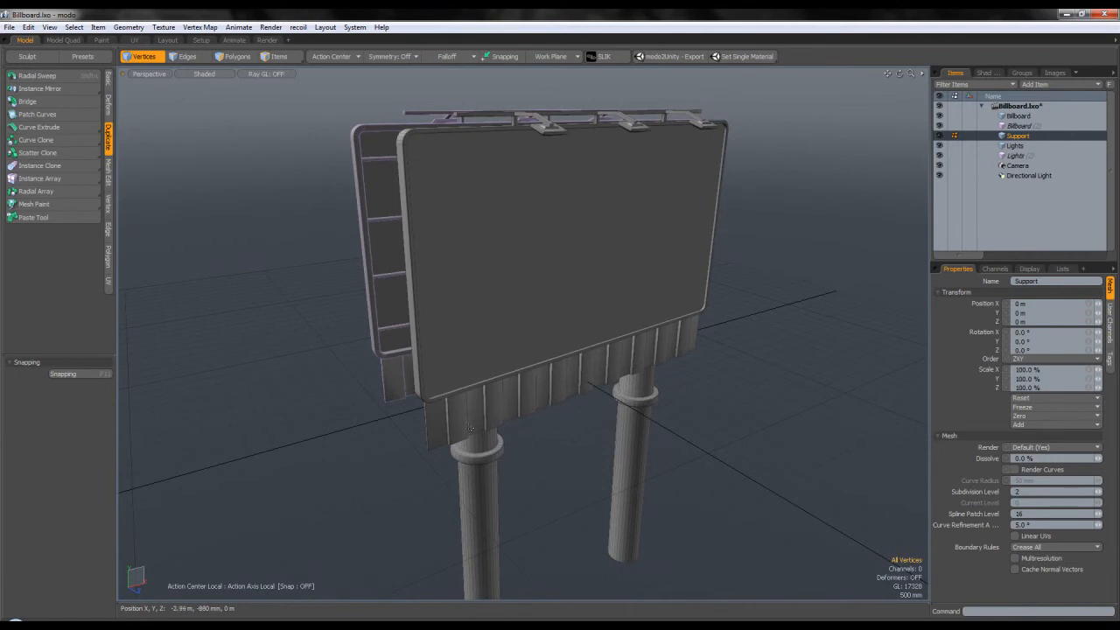
alt+drag(506, 413, 635, 367)
key(n)
alt+shift+drag(619, 303, 573, 320)
- In the top view, draw a flat cube about 9.56 m long and 300 mm wide in front of the billboard
click(166, 79)
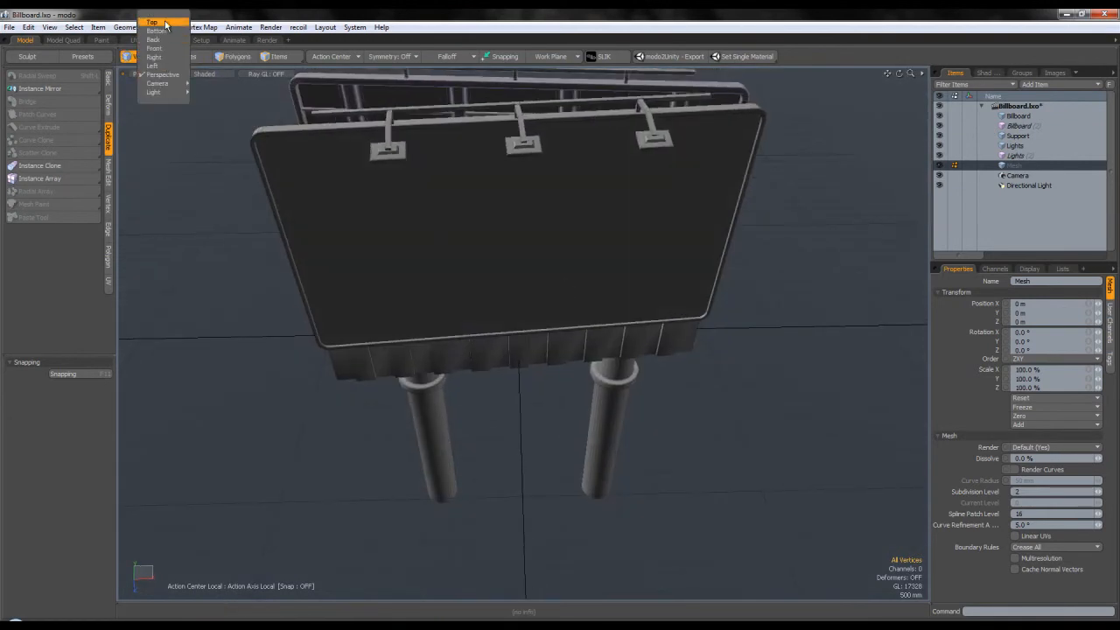
click(167, 33)
alt+shift+drag(489, 331, 485, 249)
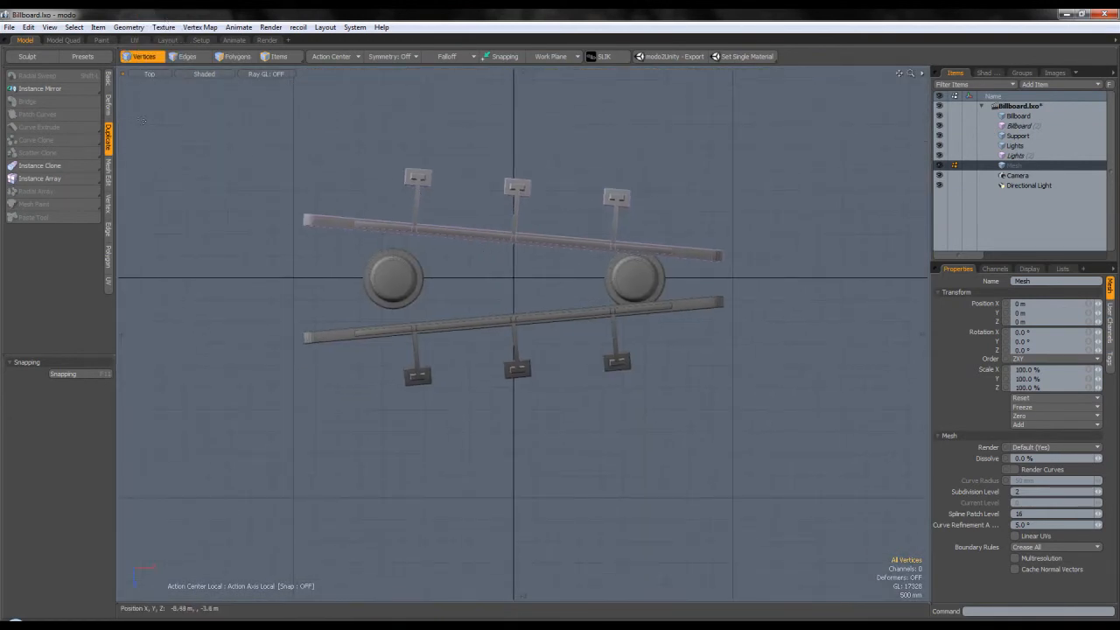
click(109, 79)
click(16, 80)
alt+shift+drag(515, 341, 506, 284)
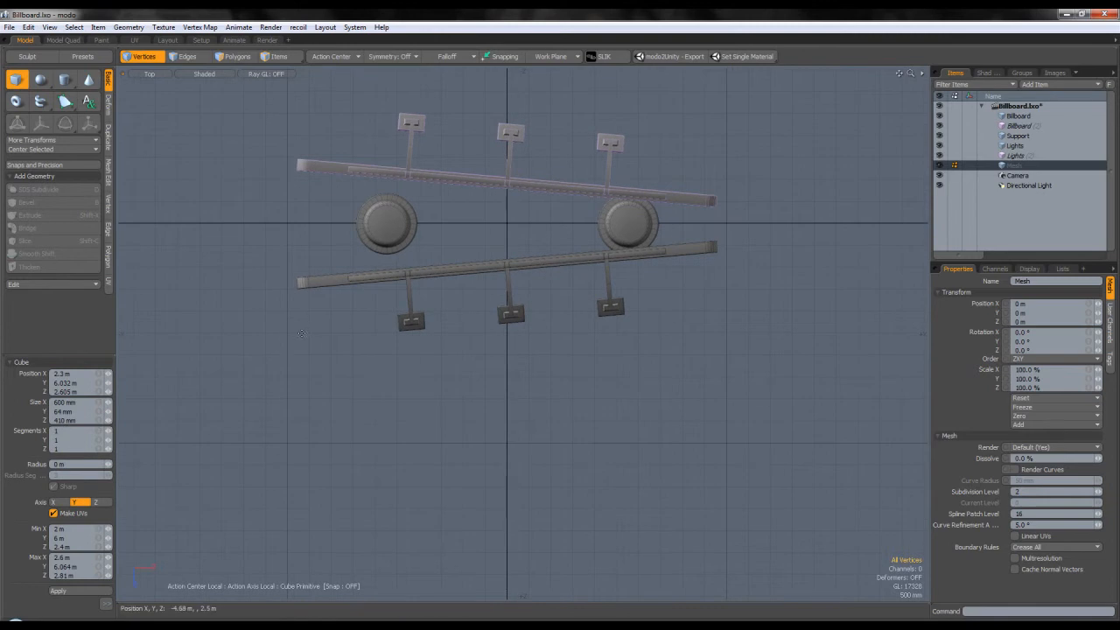
drag(409, 346, 514, 343)
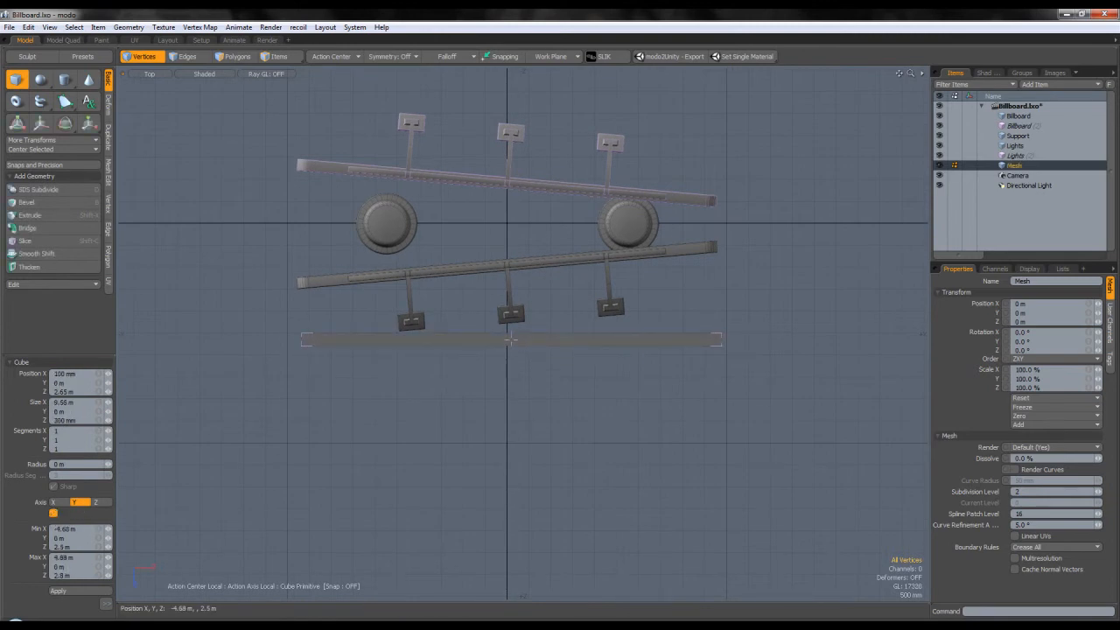
drag(302, 343, 302, 346)
- In the perspective view, give the flat cube a thickness of about 45 mm to form a walkway plank
key(ctrl+space)
click(339, 323)
alt+drag(447, 373, 592, 313)
scroll(589, 313, up, 5)
drag(512, 320, 532, 303)
scroll(515, 313, down, 5)
scroll(529, 312, up, 5)
scroll(529, 308, down, 5)
scroll(532, 304, up, 5)
scroll(534, 313, down, 4)
scroll(533, 319, down, 4)
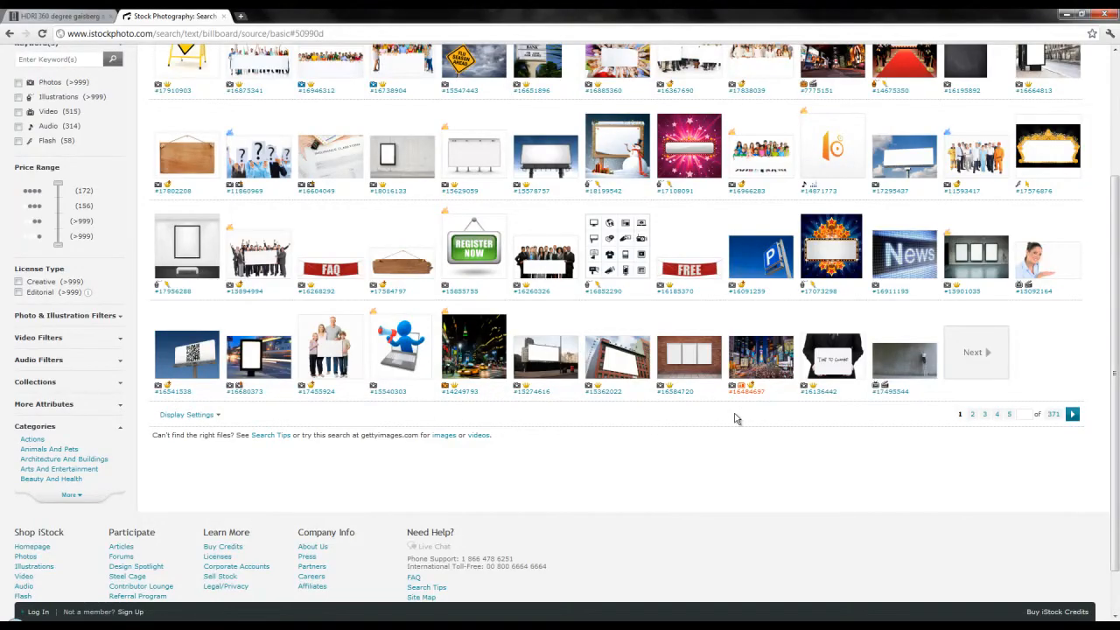
- Open the "Blank billboard on blue sky" photo on iStockphoto and compare its lower walkway with the model
scroll(869, 437, up, 1)
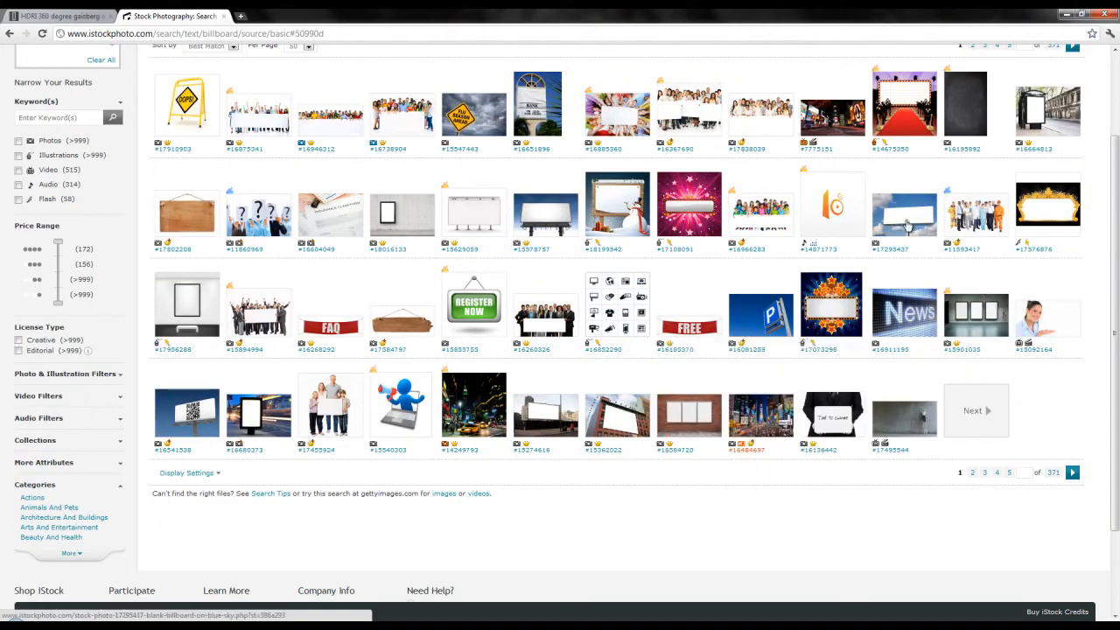
click(907, 225)
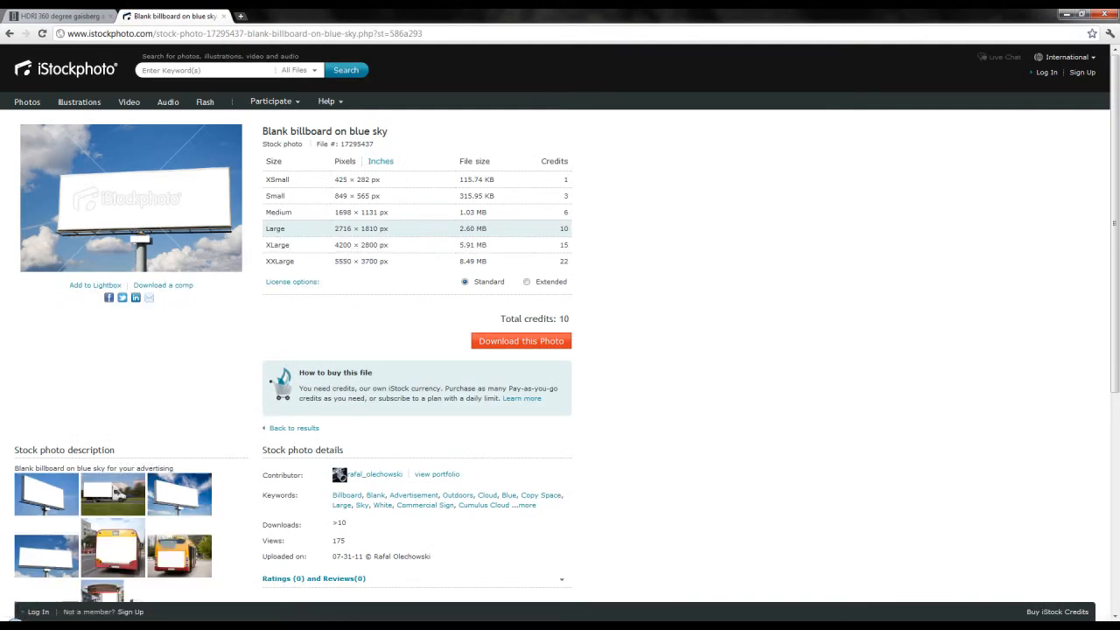
click(283, 626)
alt+drag(581, 334, 579, 382)
key(alt+Tab)
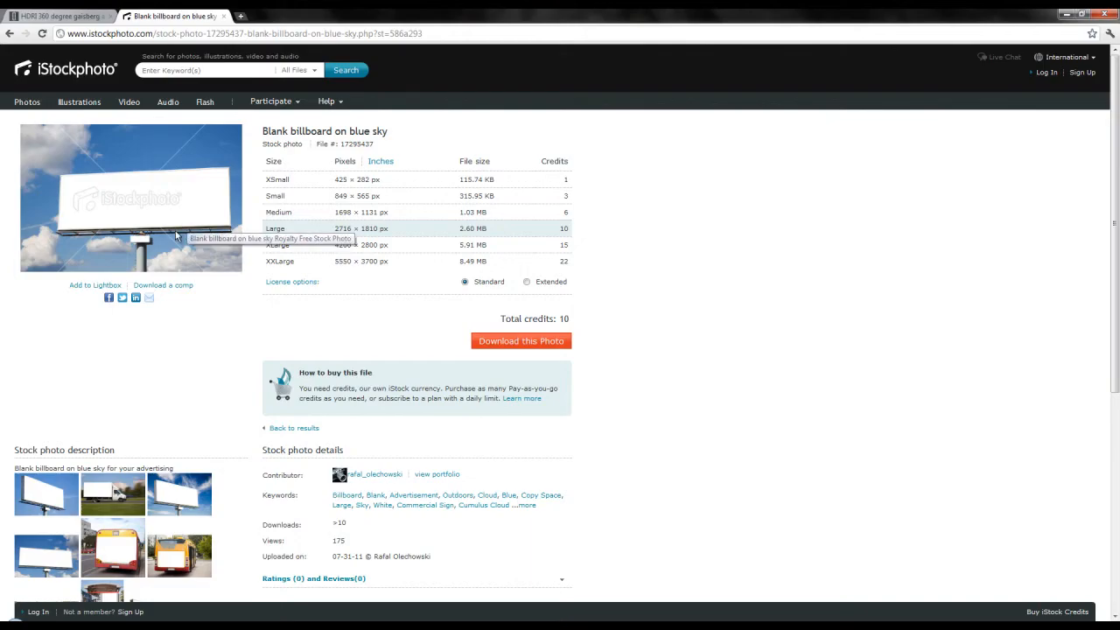
key(alt+Tab)
- Widen the walkway plank to about 535 mm by extending its outer side away from the billboard
alt+drag(527, 408, 554, 309)
scroll(539, 346, up, 4)
scroll(570, 340, down, 4)
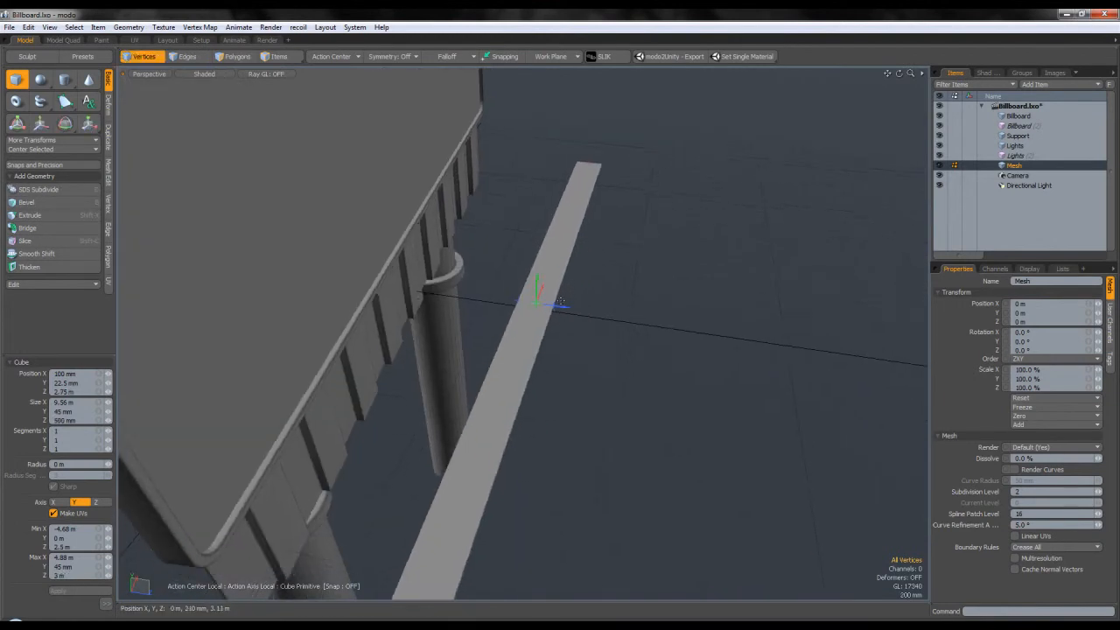
scroll(547, 313, up, 4)
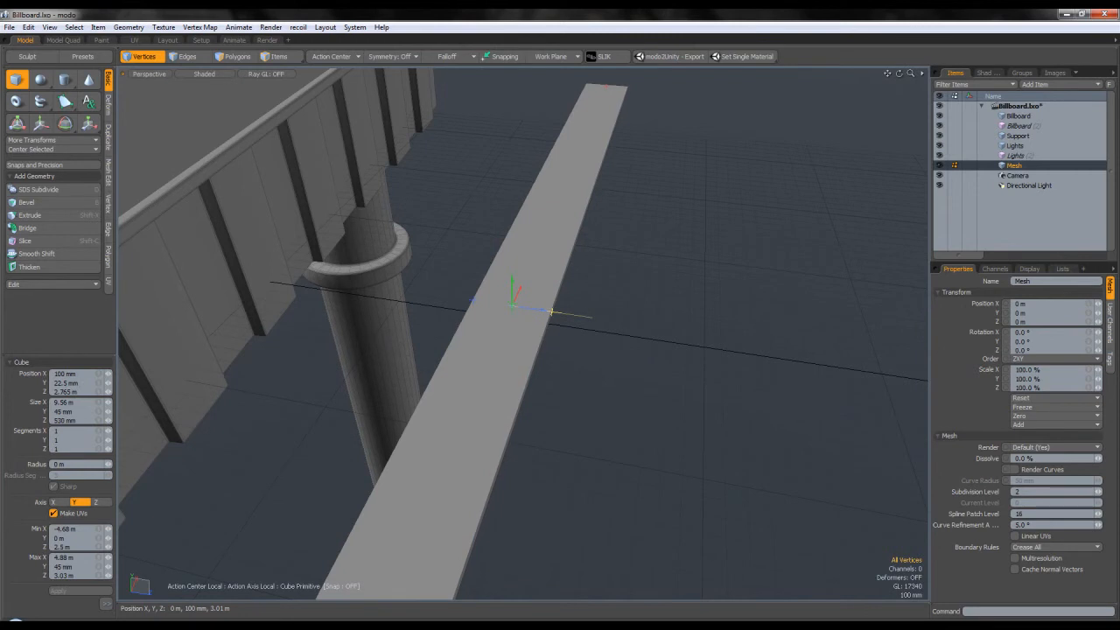
alt+drag(552, 312, 289, 249)
scroll(492, 321, up, 5)
- Select all polygons of the walkway plank and show it in the top view
alt+drag(573, 308, 656, 372)
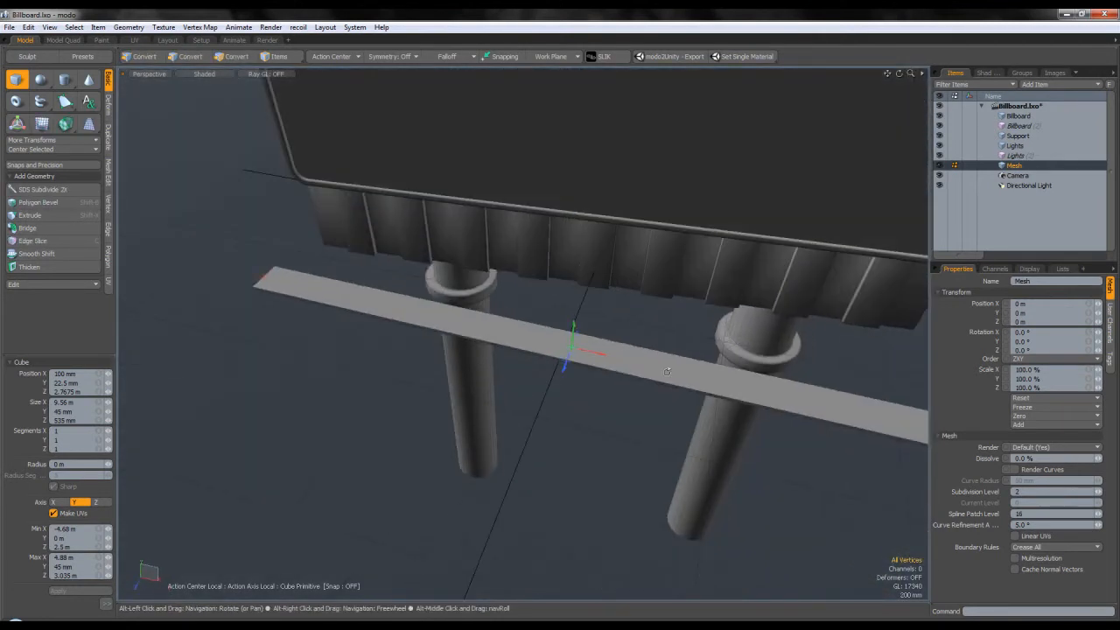
scroll(398, 275, down, 2)
click(246, 61)
double_click(508, 318)
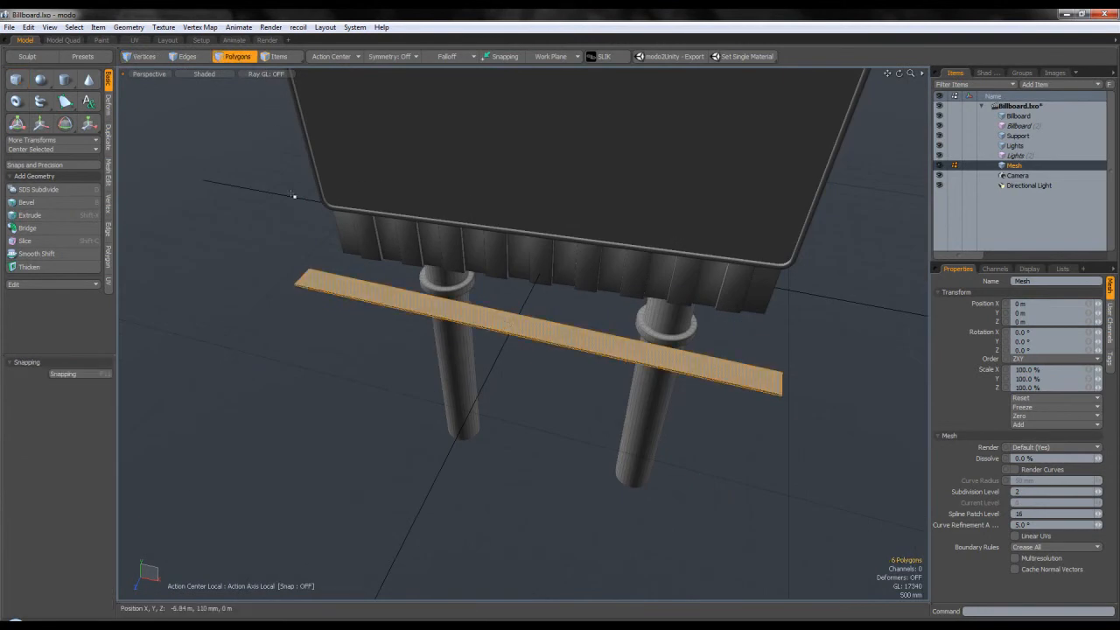
key(ctrl+space)
click(318, 163)
key(e)
drag(573, 338, 525, 313)
key(ctrl+z)
- Set the action center to Automatic and rotate the plank 5° about Y, parallel to the front billboard
click(331, 57)
click(336, 79)
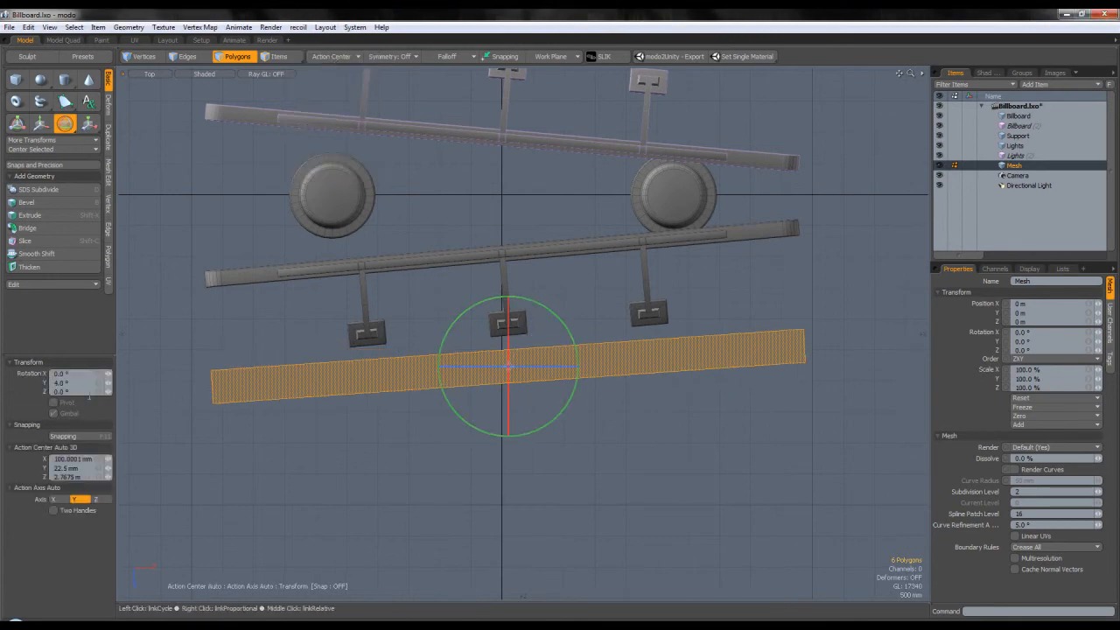
text(5)
key(Return)
key(space)
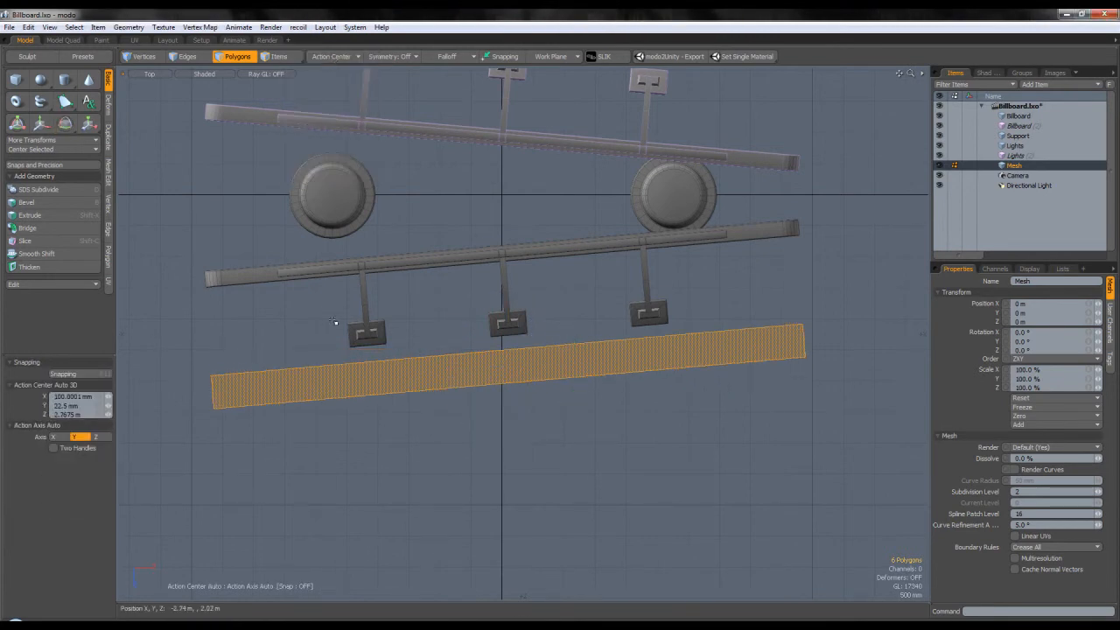
- With the Local action center, move the plank -1.35 m along local Y toward the billboard and scale its length to 91%
click(316, 58)
click(315, 120)
key(w)
drag(513, 429, 508, 366)
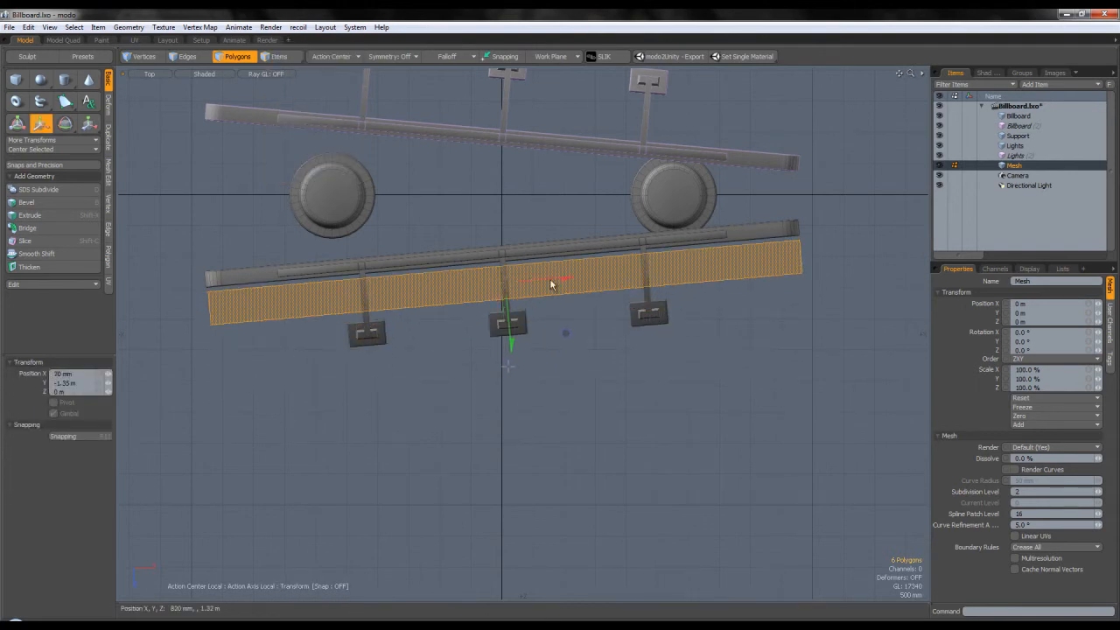
key(r)
drag(551, 282, 790, 223)
- In the perspective view, adjust the plank's height slightly against the corrugated panels and clear the selection
key(ctrl+space)
click(582, 262)
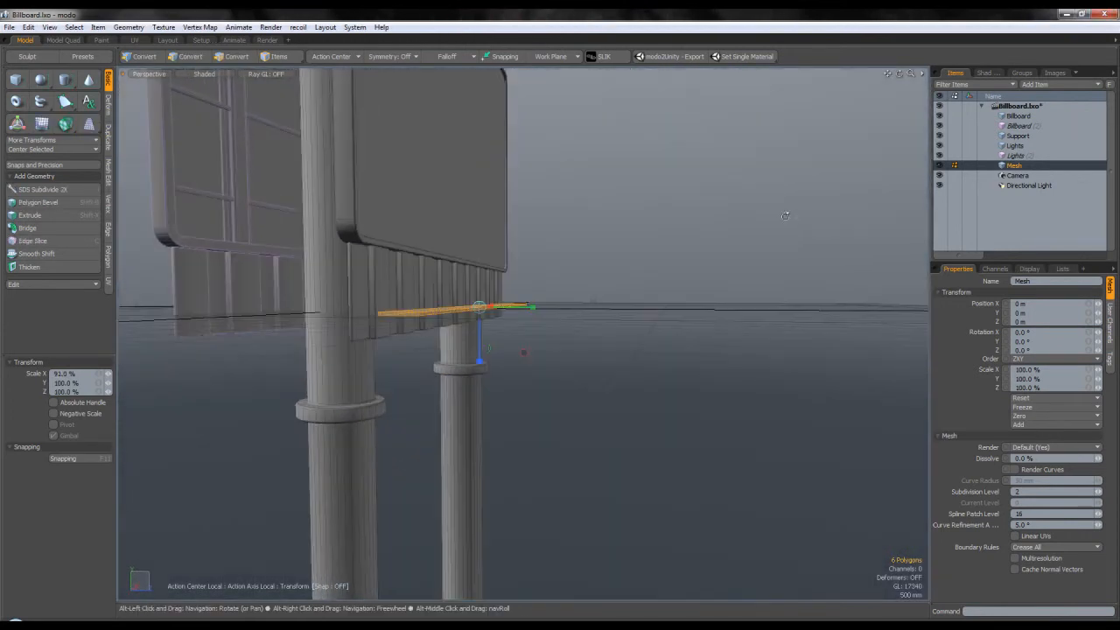
key(3)
key(w)
drag(481, 356, 511, 335)
key(q)
click(531, 326)
scroll(507, 323, up, 1)
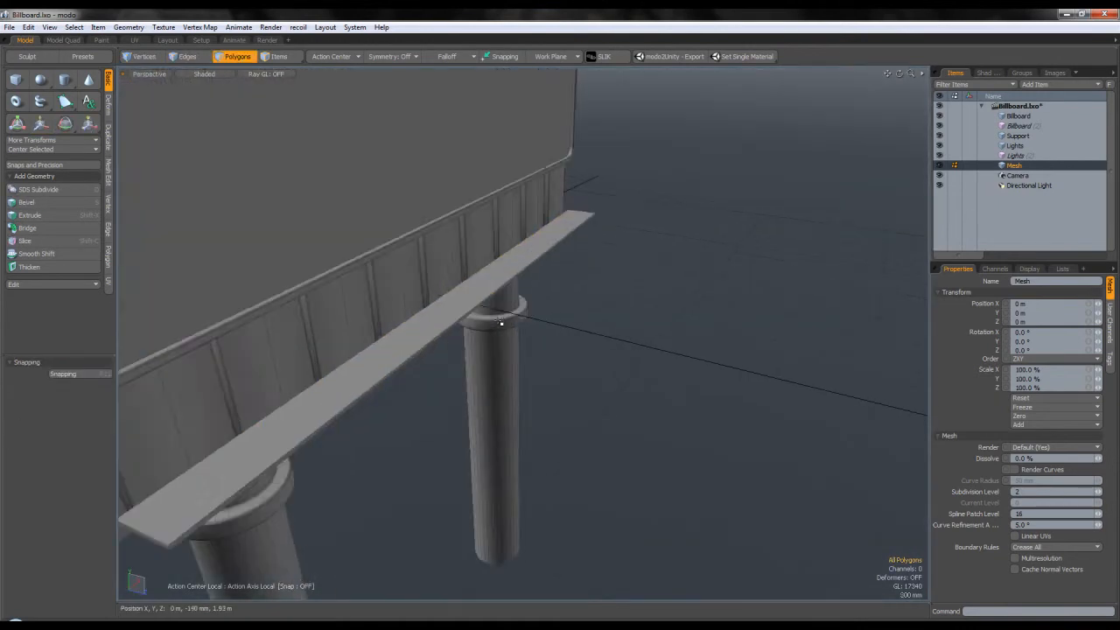
scroll(502, 323, down, 1)
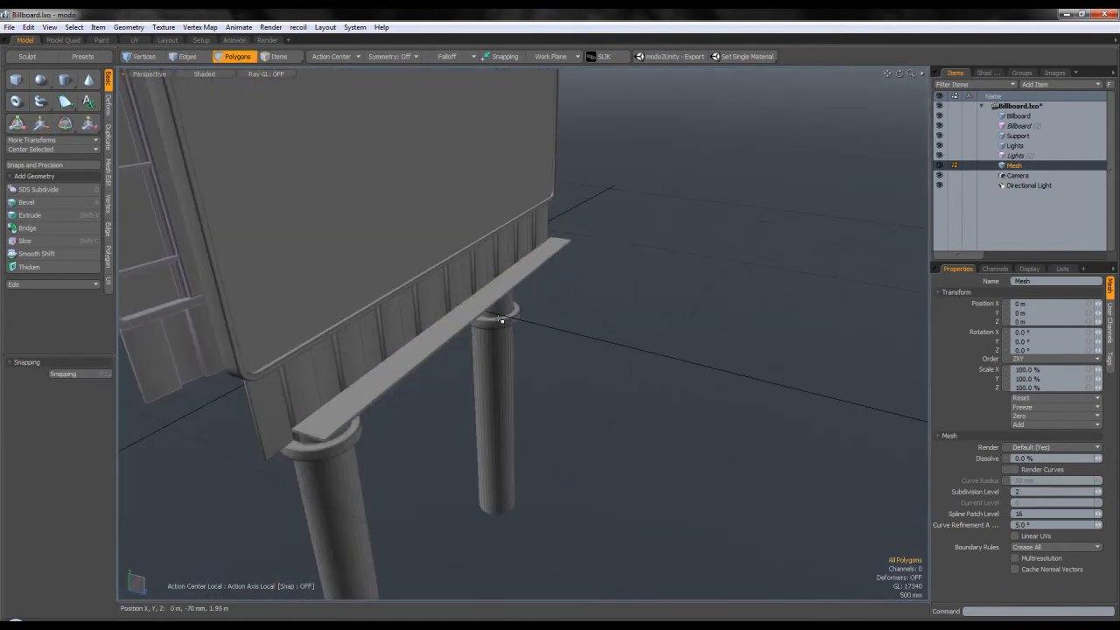
scroll(471, 300, up, 1)
double_click(466, 316)
click(588, 345)
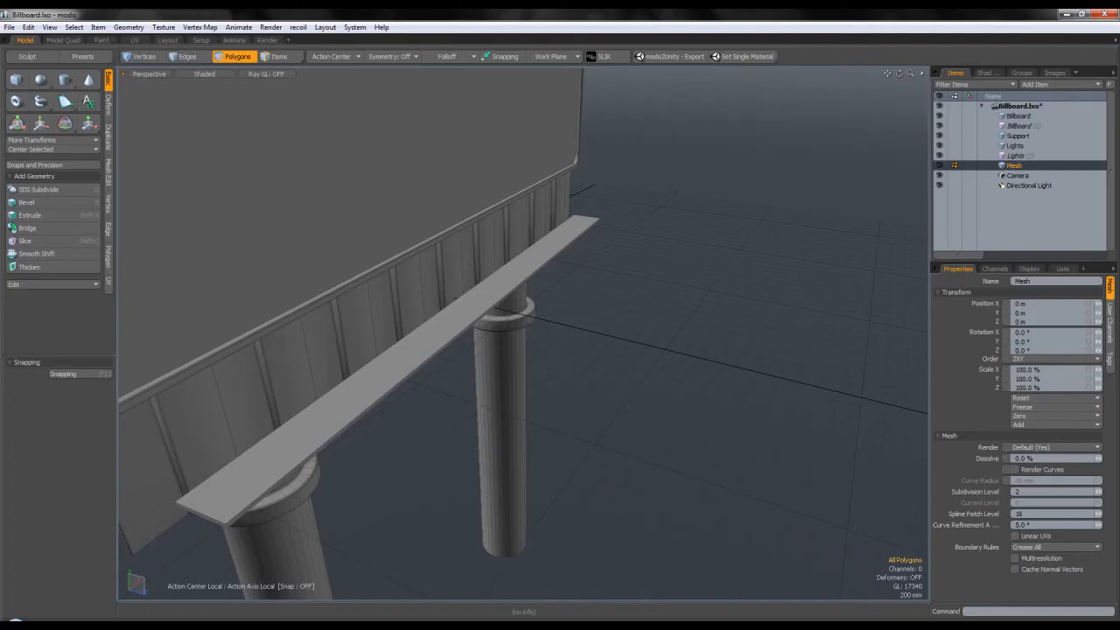
- Select the walkway plank's polygons and add two lengthwise loop slices dividing it into three strips
alt+drag(490, 333, 561, 329)
scroll(561, 329, up, 2)
double_click(548, 364)
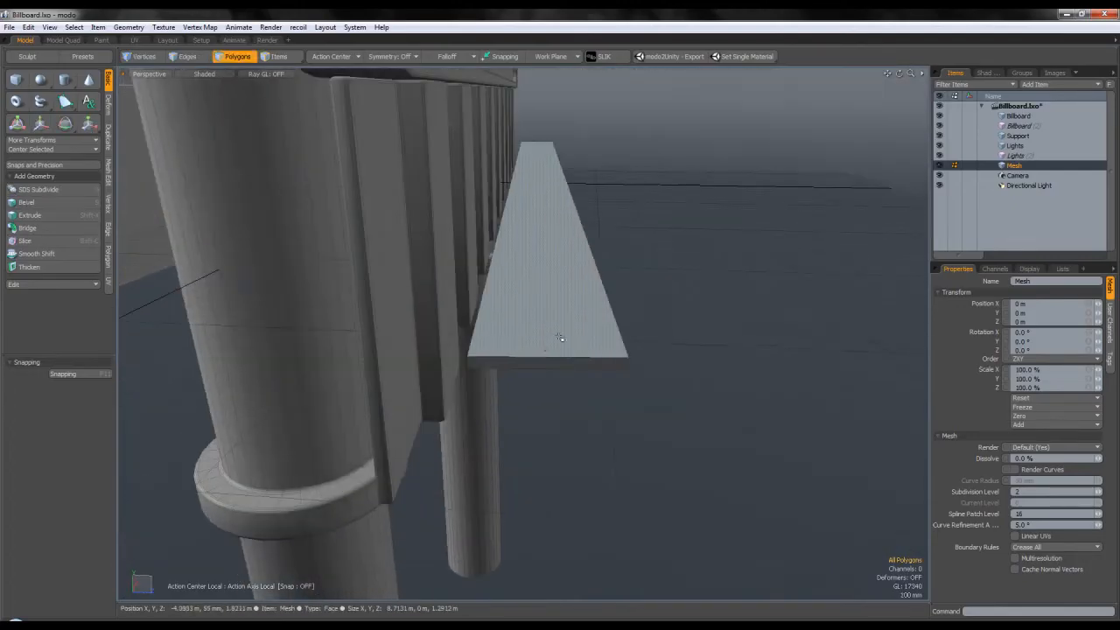
key(alt+c)
click(548, 355)
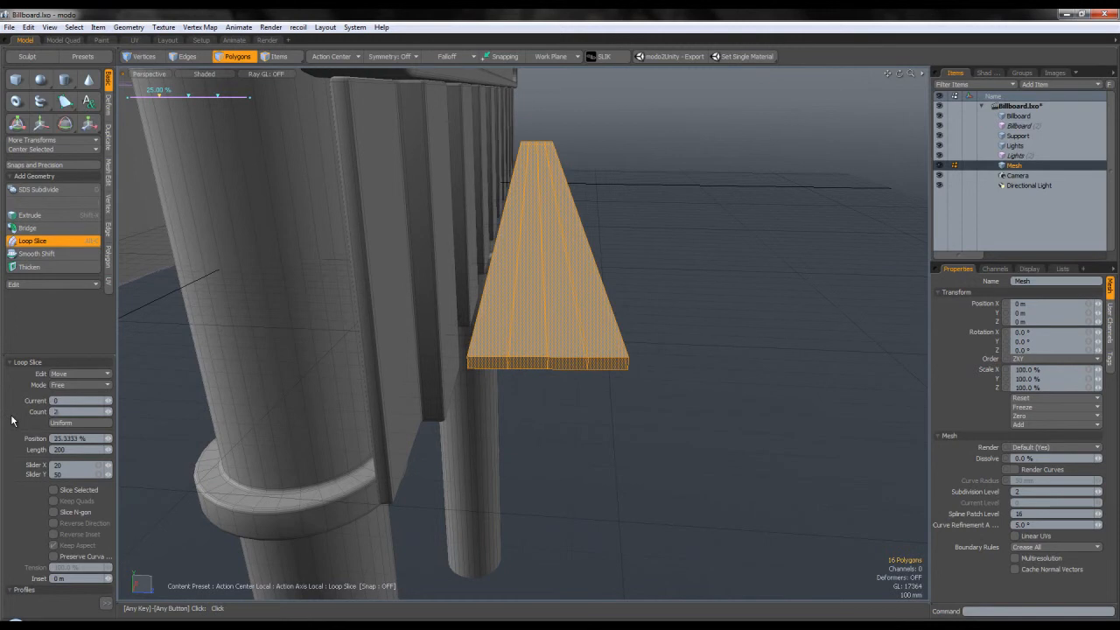
key(Return)
key(space)
click(701, 299)
- Select the two lengthwise edge loops on the plank and edge-extrude them -20 mm with a 13 mm width to form grooves
click(190, 55)
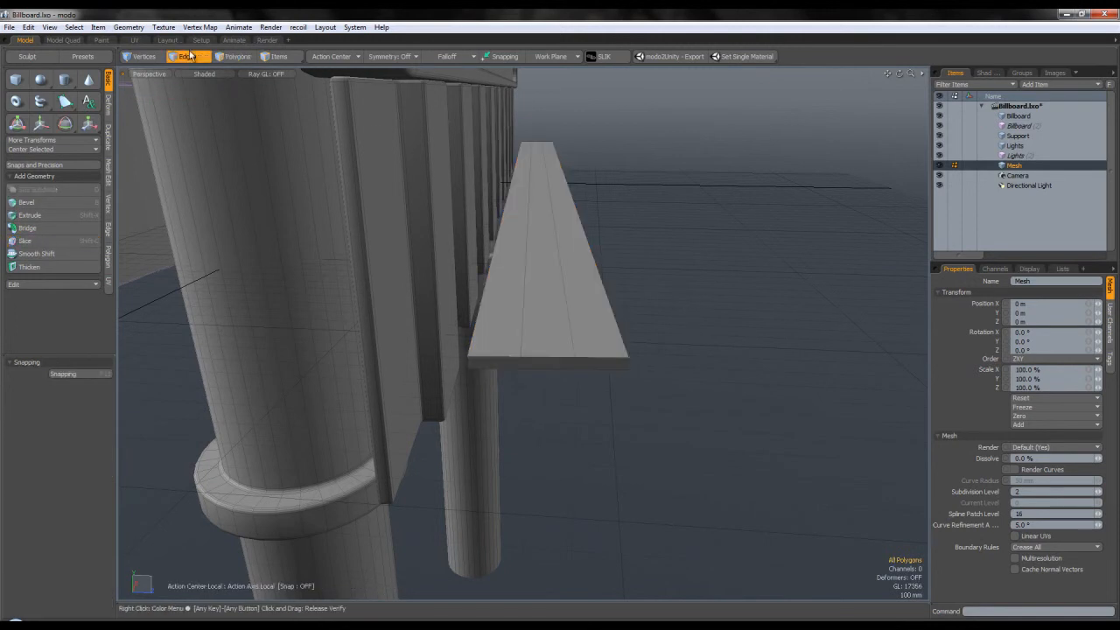
double_click(529, 277)
alt+drag(563, 278, 551, 288)
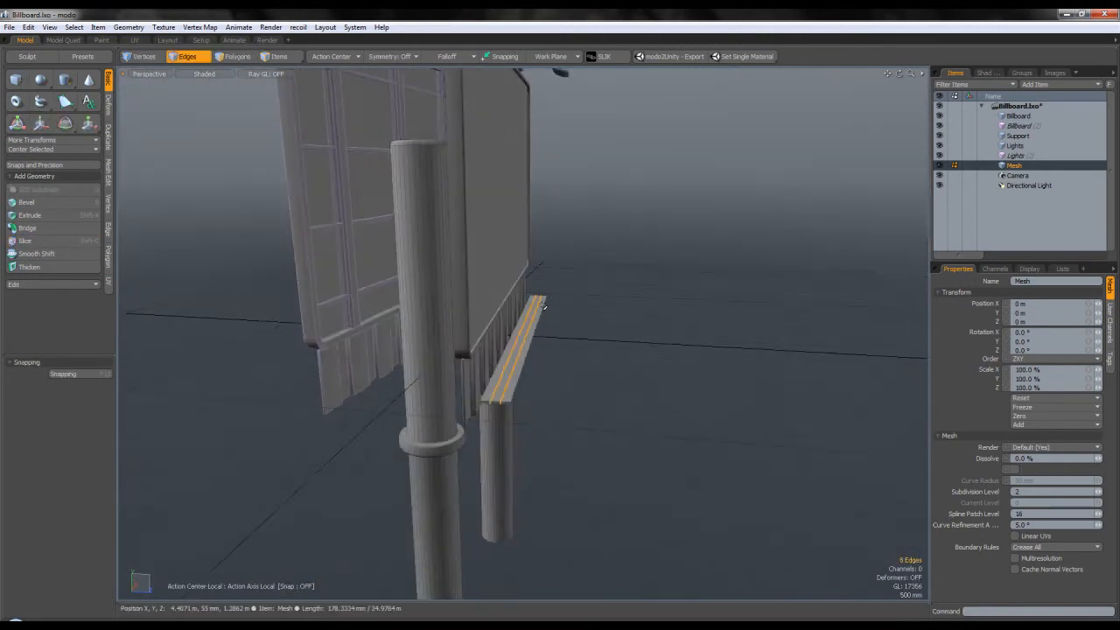
scroll(518, 375, up, 4)
alt+drag(518, 376, 523, 382)
key(b)
key(space)
click(108, 229)
click(53, 80)
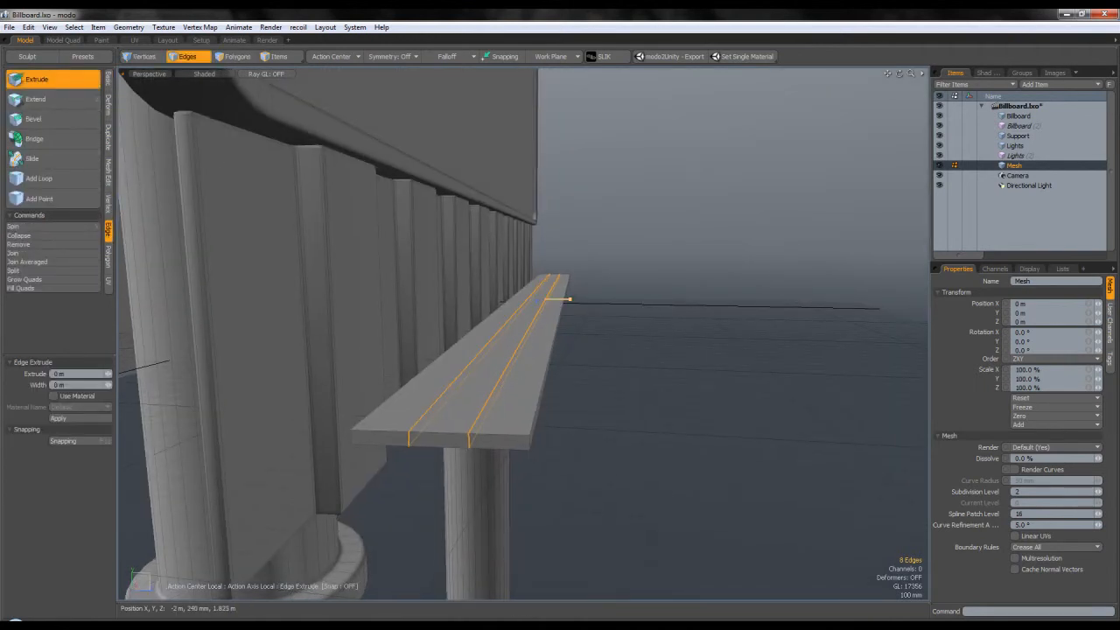
drag(536, 304, 537, 301)
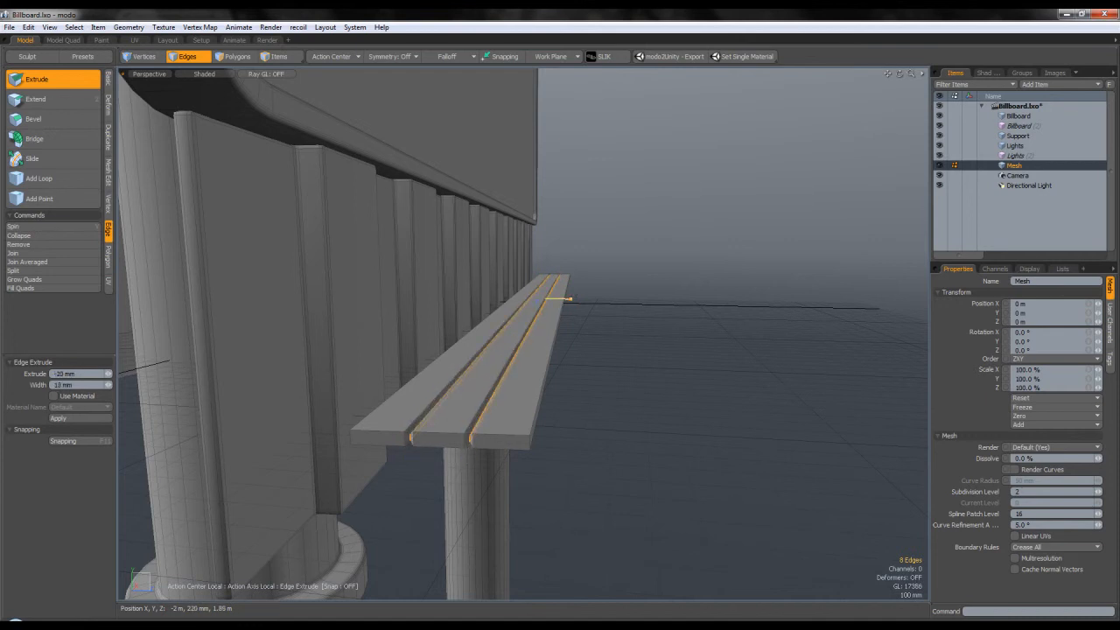
key(space)
click(619, 365)
- Copy one vertical support beam from the back of the Billboard item and paste it into the Mesh item
alt+drag(620, 365, 518, 418)
scroll(543, 403, down, 3)
alt+drag(647, 329, 602, 308)
click(236, 57)
alt+drag(501, 210, 563, 226)
click(1018, 116)
alt+drag(457, 210, 744, 232)
double_click(531, 198)
click(1013, 166)
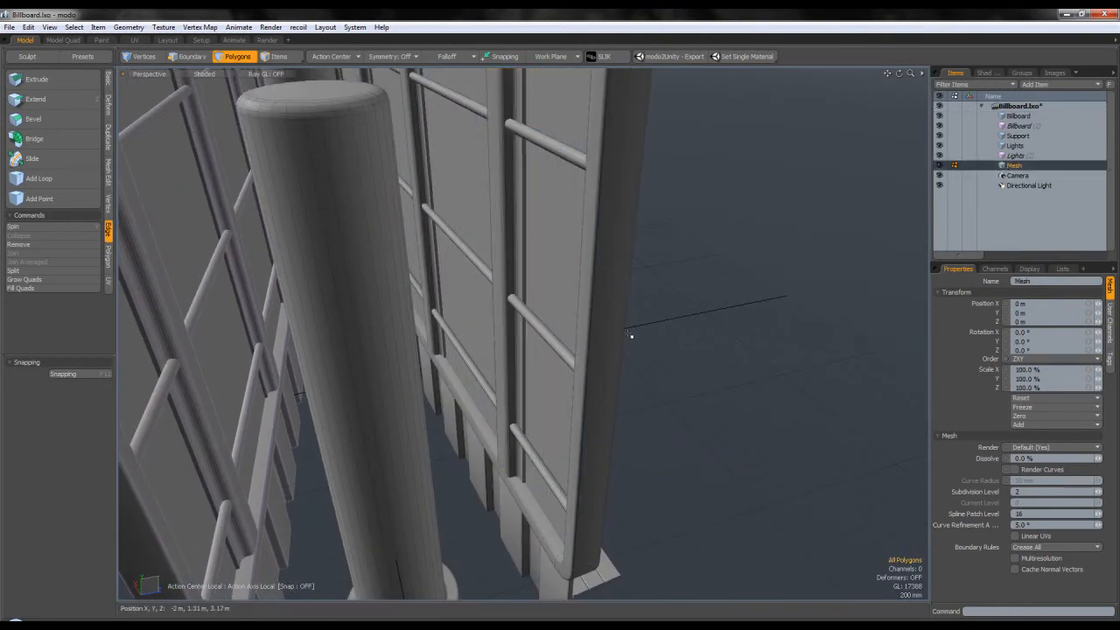
- With the Automatic action center, rotate the copied beam about Y to square it with the world axes
key(e)
click(331, 56)
click(330, 64)
drag(506, 253, 493, 253)
drag(75, 383, 14, 386)
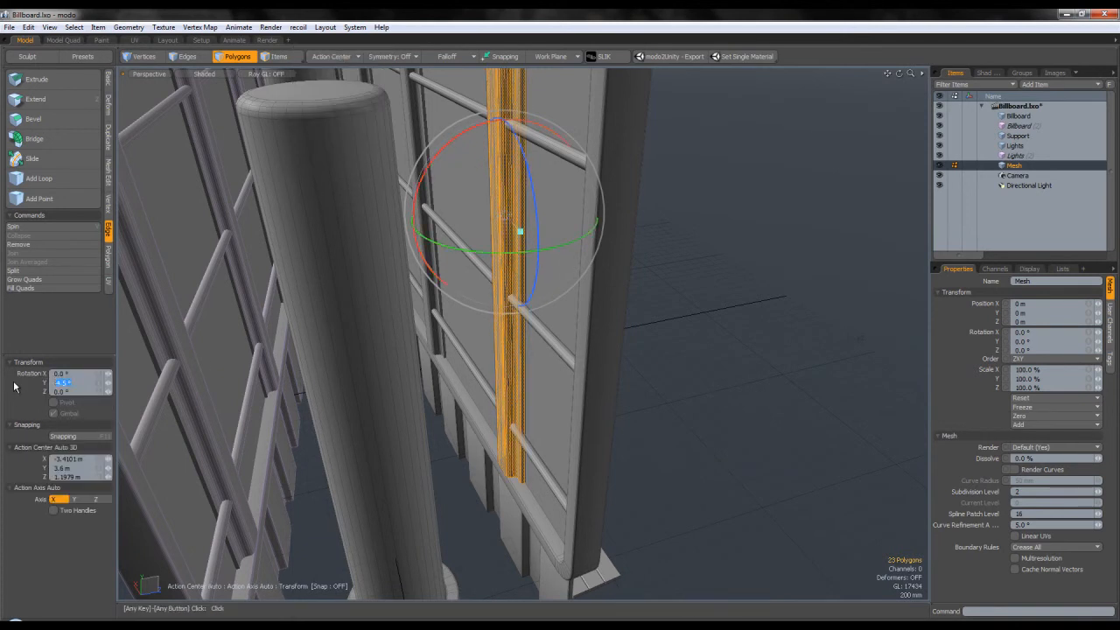
key(Return)
key(q)
- Rotate the beam -90° about X to lay it horizontal, and move it down 3.95 m toward the walkway
key(e)
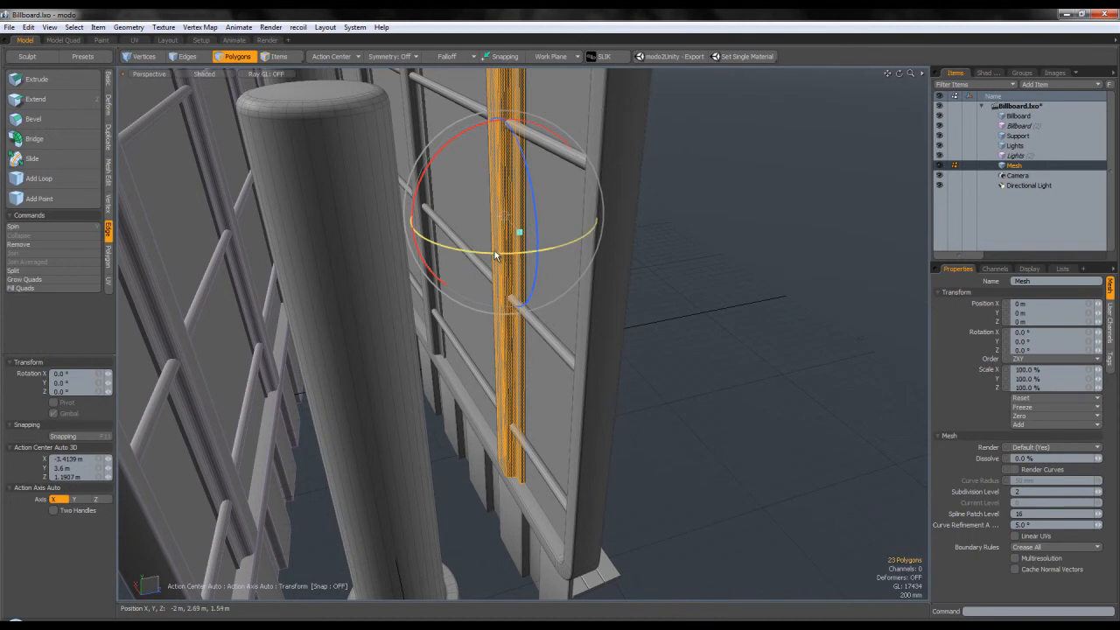
drag(434, 159, 411, 216)
drag(76, 374, 15, 381)
text(-90)
key(Return)
key(w)
drag(505, 169, 503, 488)
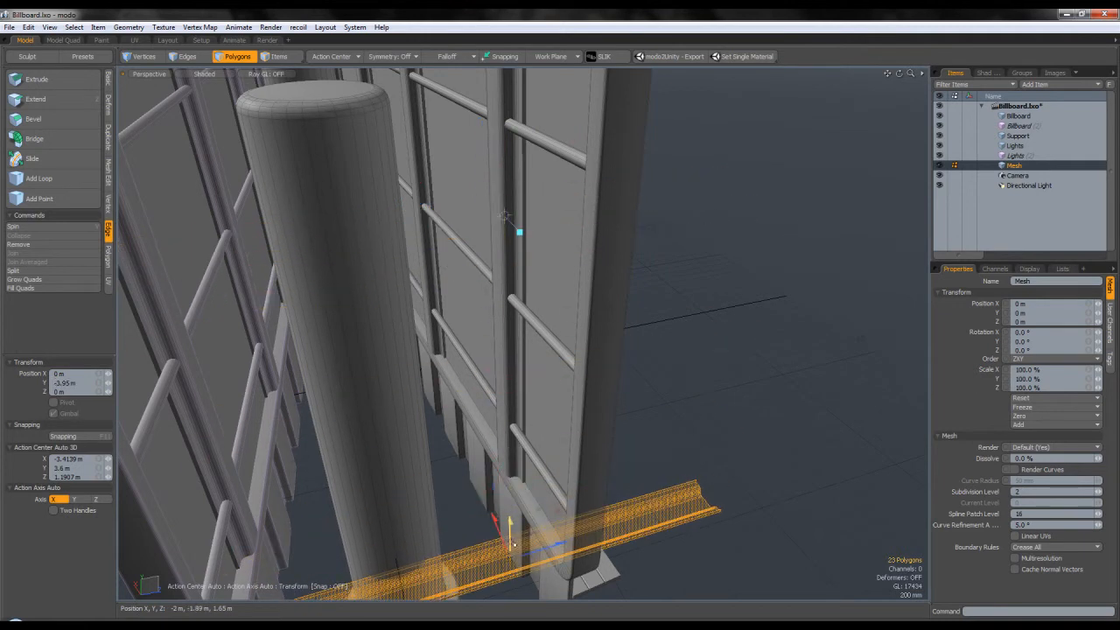
key(q)
- Scale the horizontal beam down to bracket size for the walkway
key(shift+a)
alt+drag(620, 515, 473, 410)
scroll(557, 293, up, 5)
scroll(600, 374, down, 4)
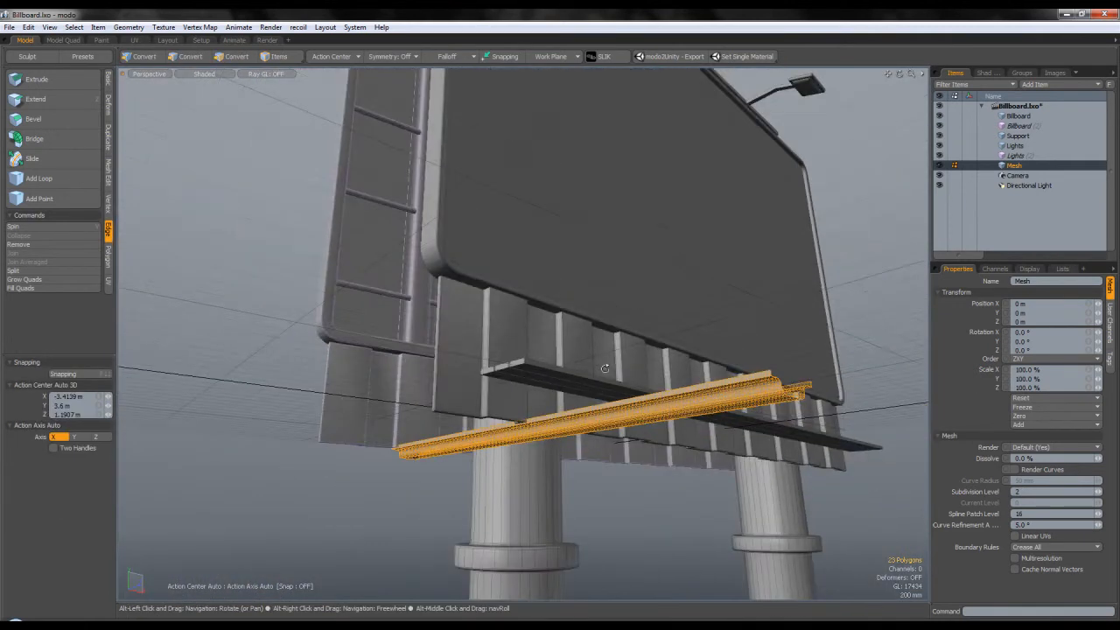
alt+drag(600, 375, 636, 429)
key(r)
drag(551, 437, 512, 425)
- Position the bracket just beneath the walkway plank, lowering it 14 mm along Y
key(w)
scroll(604, 490, up, 3)
alt+drag(643, 512, 588, 322)
scroll(563, 378, up, 3)
scroll(588, 322, up, 3)
key(q)
key(w)
drag(443, 332, 443, 345)
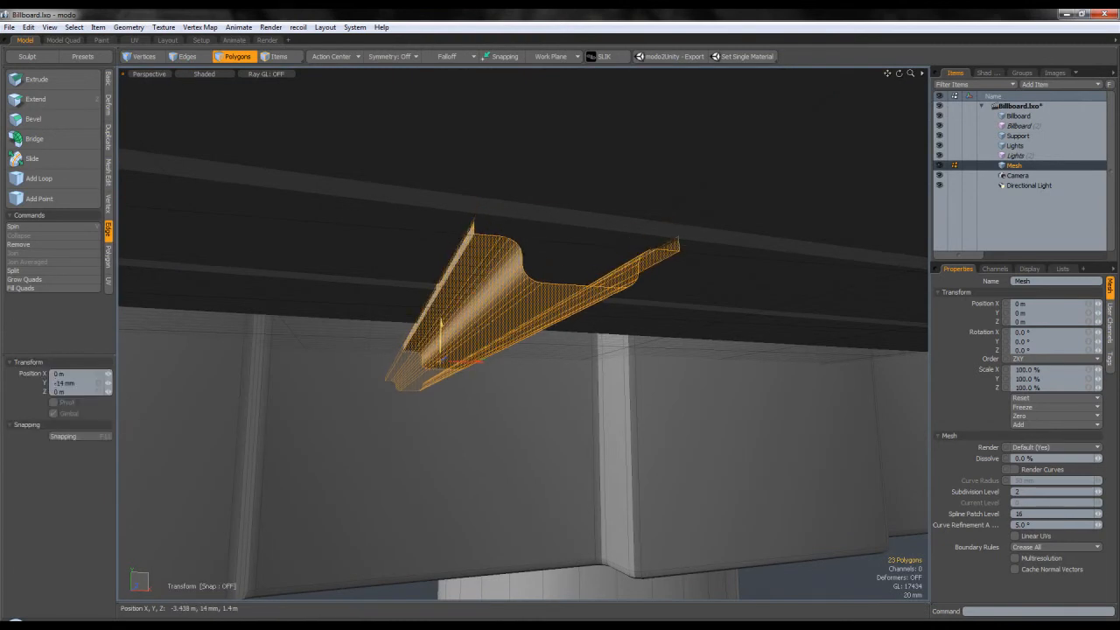
key(q)
- Isolate the bracket and delete the polygons capping its two ends
key(shift+h)
alt+drag(531, 233, 607, 328)
click(813, 434)
alt+drag(813, 433, 566, 383)
click(437, 338)
alt+drag(438, 339, 539, 234)
key(Delete)
- Select the whole bracket profile and thicken it with an offset of -8 mm
double_click(540, 256)
key(3)
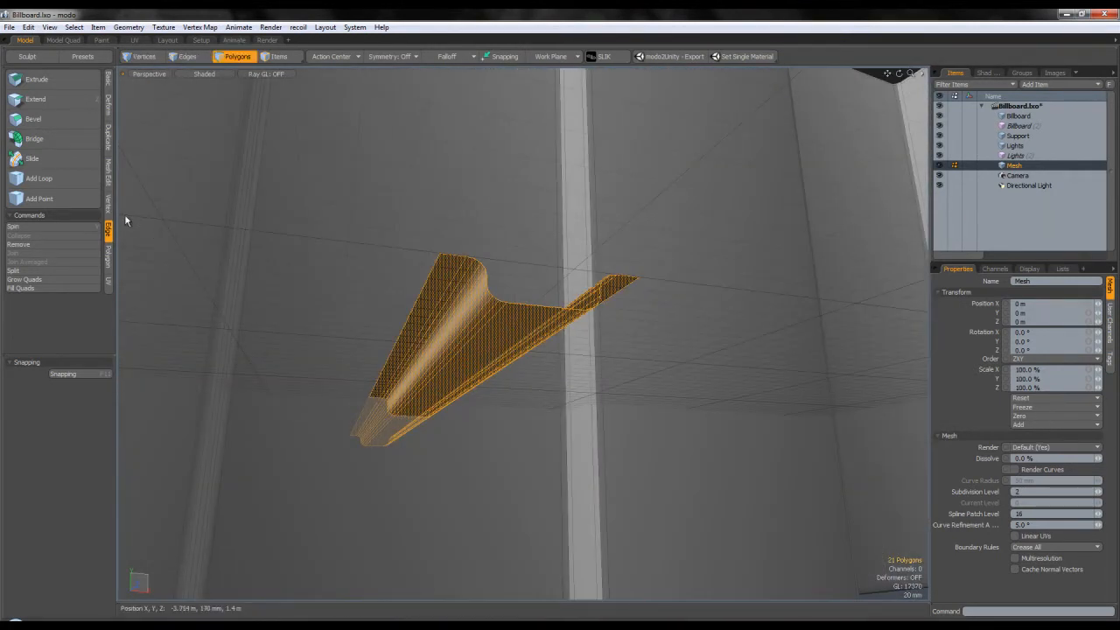
click(108, 79)
click(458, 325)
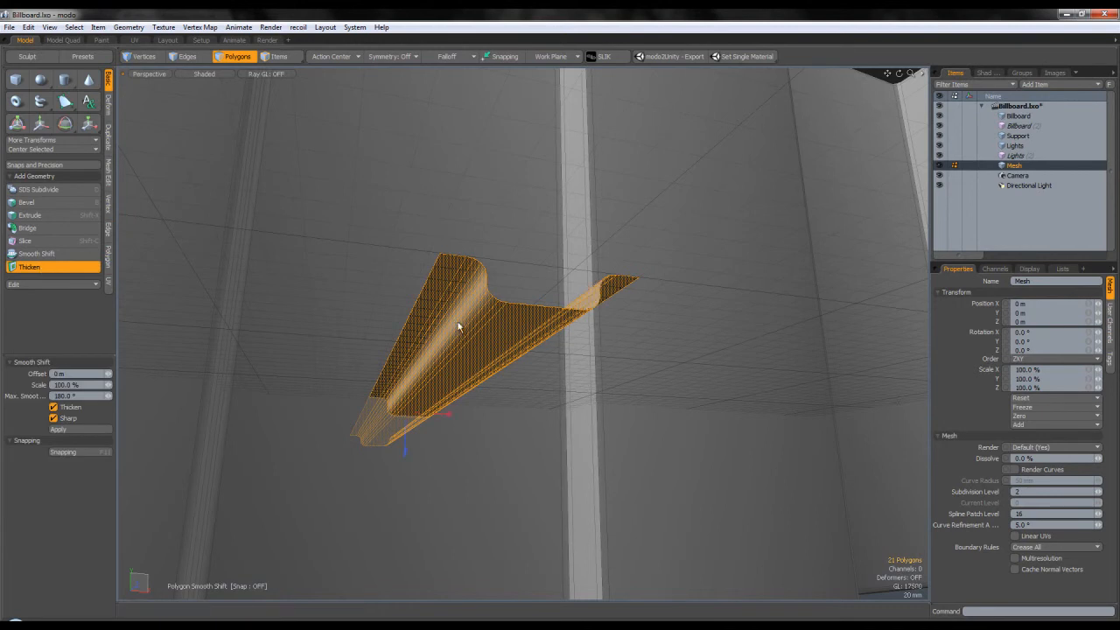
alt+drag(458, 324, 455, 349)
drag(410, 426, 410, 418)
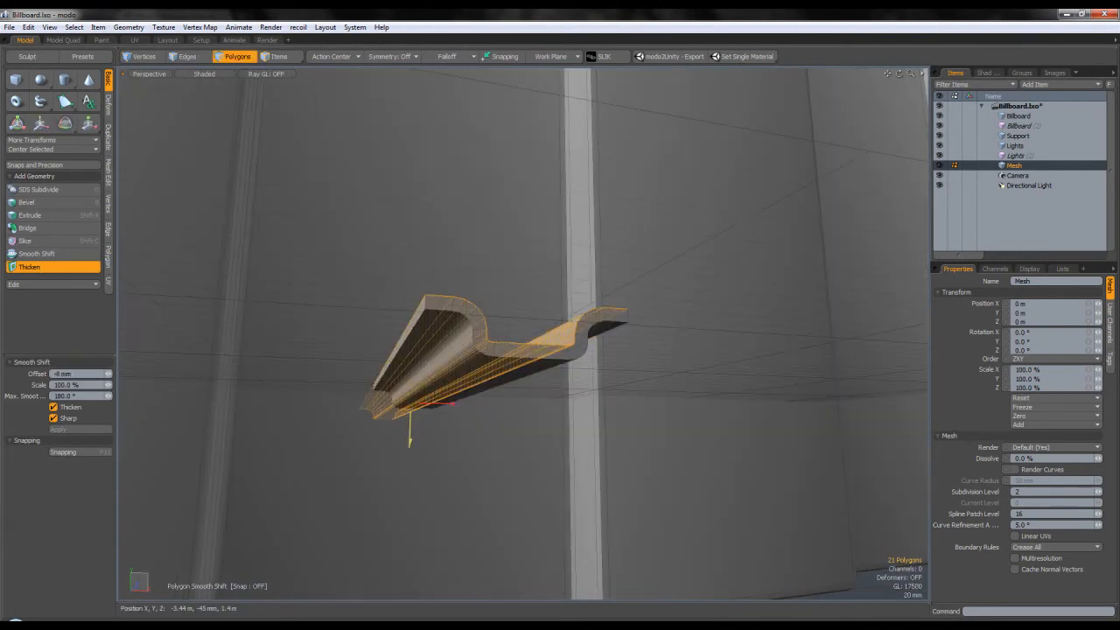
key(space)
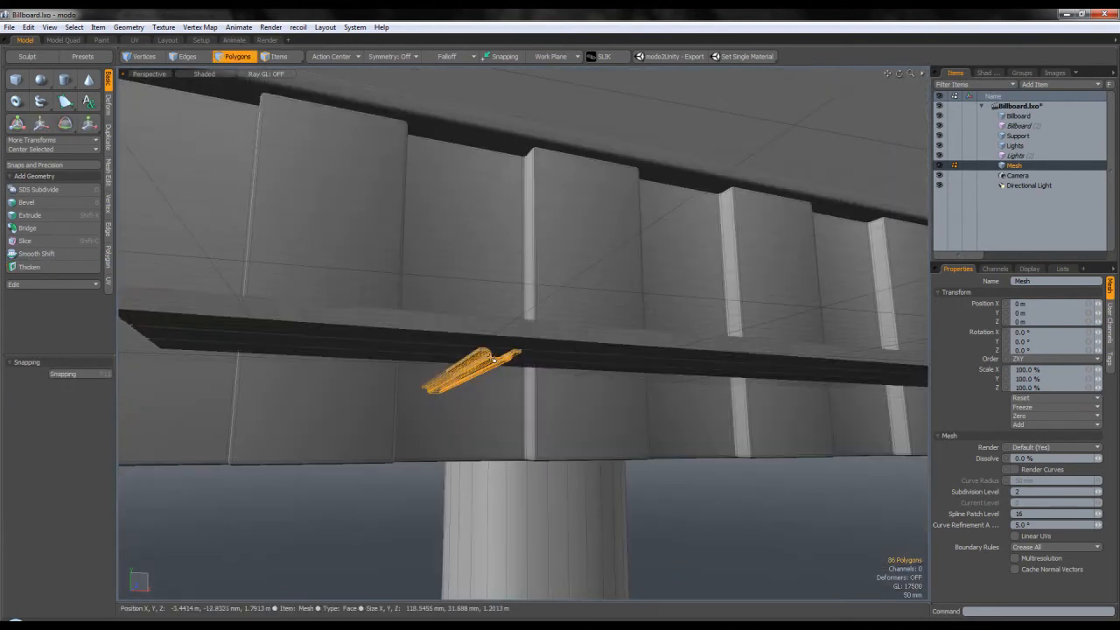
- Scale the bracket to 124% in X and Y and 52% in Z
scroll(495, 360, down, 5)
mouse_move(495, 359)
alt+mouse_down()
mouse_move(514, 324)
mouse_move(492, 357)
alt+mouse_up()
key(r)
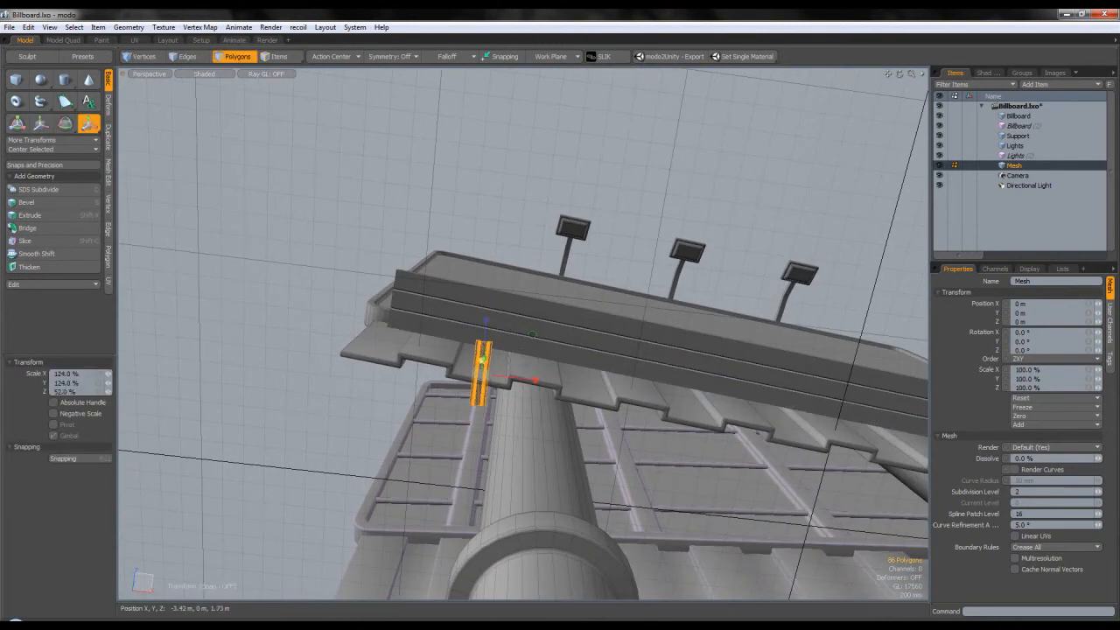
mouse_move(514, 282)
alt+mouse_down()
mouse_move(530, 238)
mouse_move(526, 276)
alt+mouse_up()
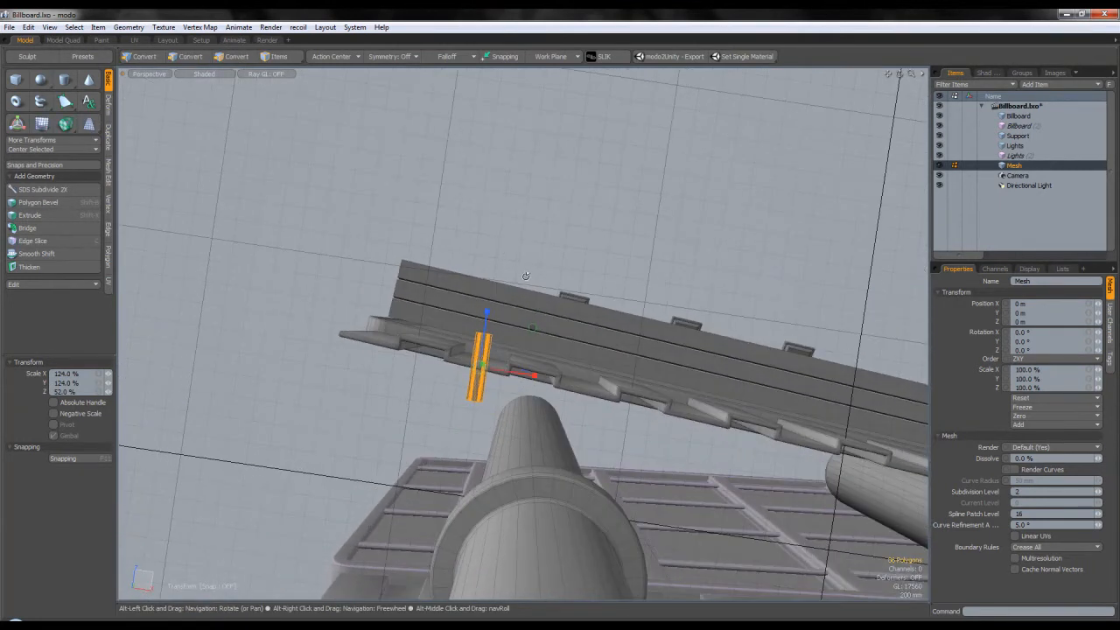
- Rotate the bracket about Y so it sits perpendicular to the angled walkway
key(3)
key(e)
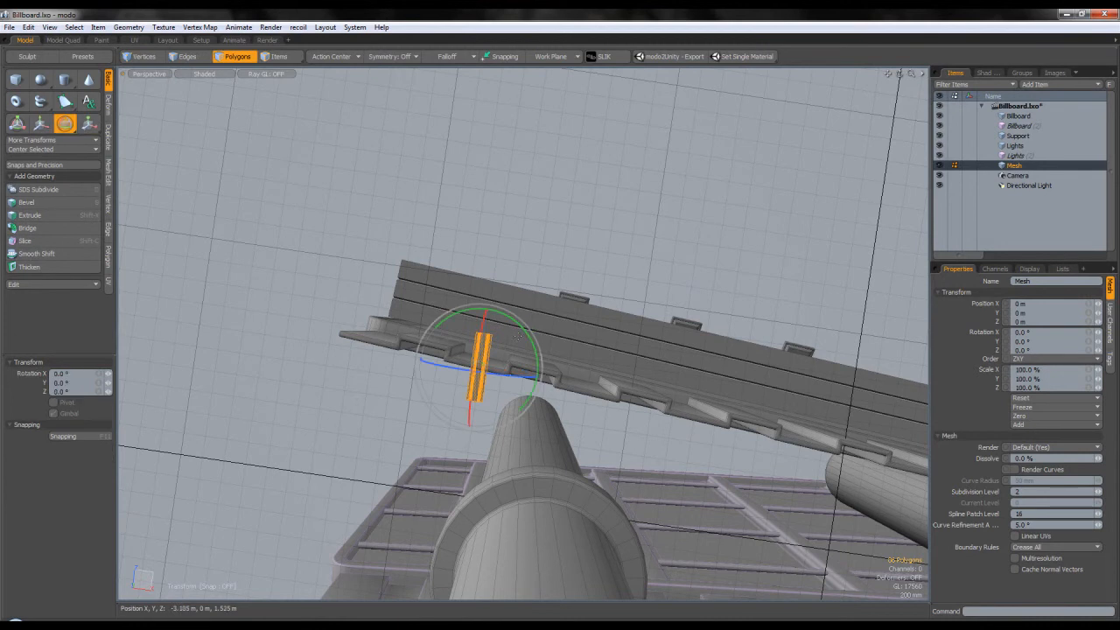
drag(525, 335, 529, 346)
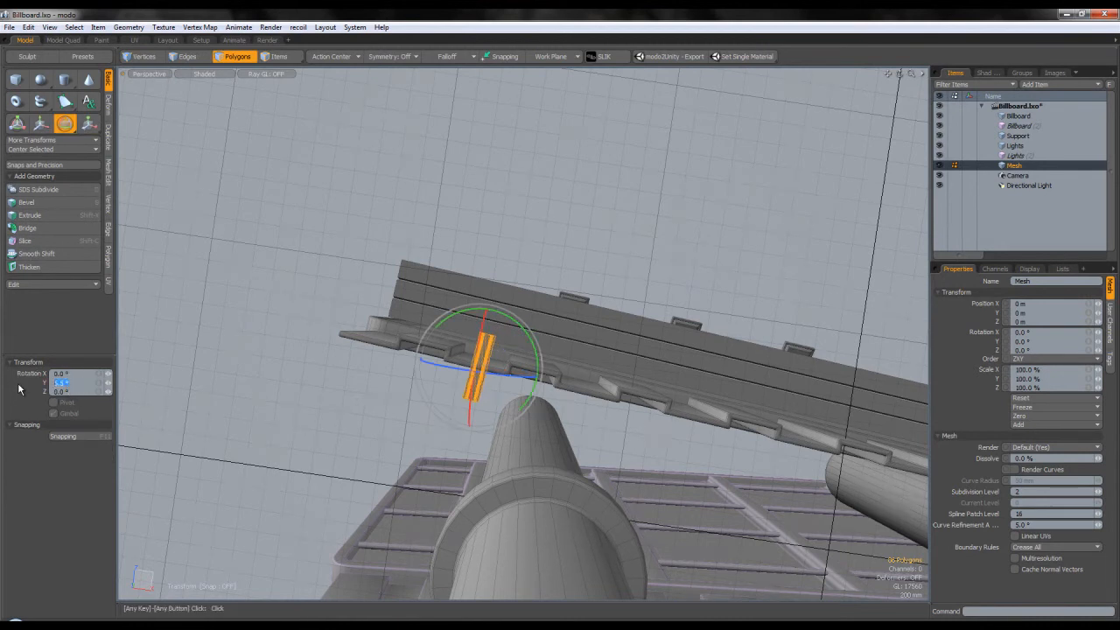
- With the Local action center, move the bracket under the plank near its end and adjust its height against the underside
key(w)
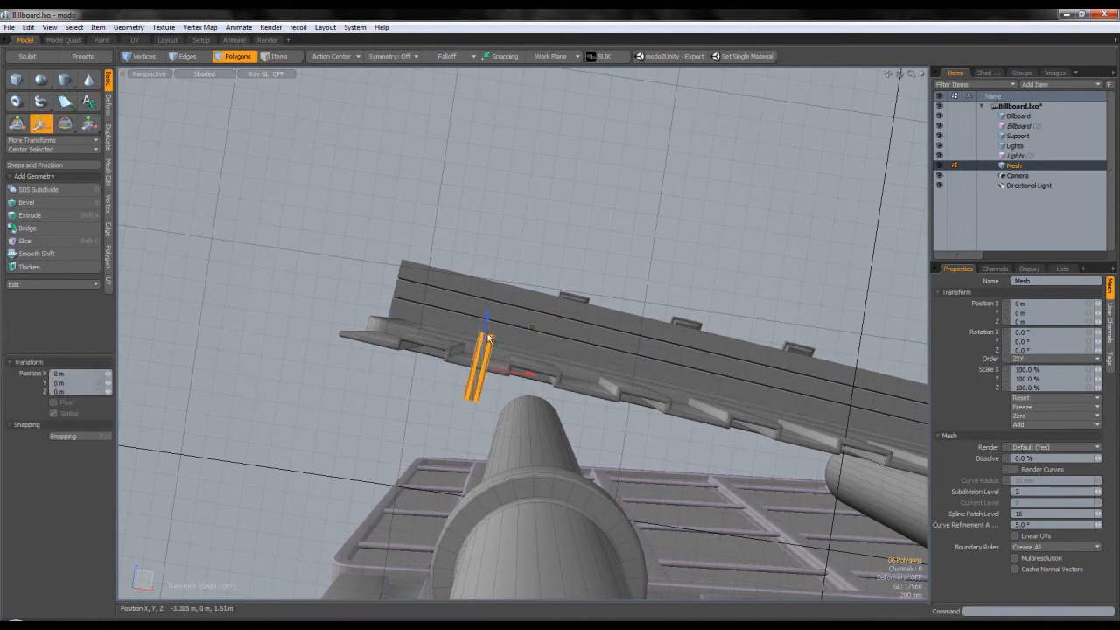
click(328, 61)
click(312, 130)
drag(486, 336, 406, 315)
key(shift+a)
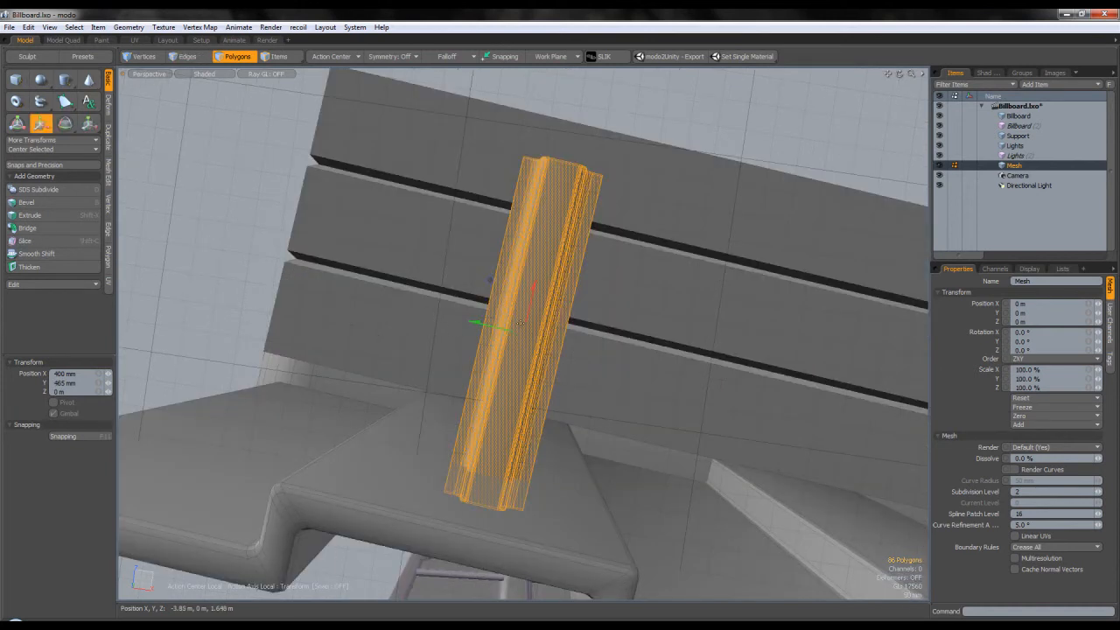
drag(490, 281, 495, 257)
alt+drag(529, 306, 526, 304)
drag(552, 267, 542, 289)
key(q)
- Check the bracket from below, reselect it and show it in a wireframe top view
scroll(560, 289, down, 4)
click(622, 207)
alt+drag(622, 207, 468, 312)
double_click(531, 320)
scroll(560, 301, down, 4)
scroll(476, 326, down, 4)
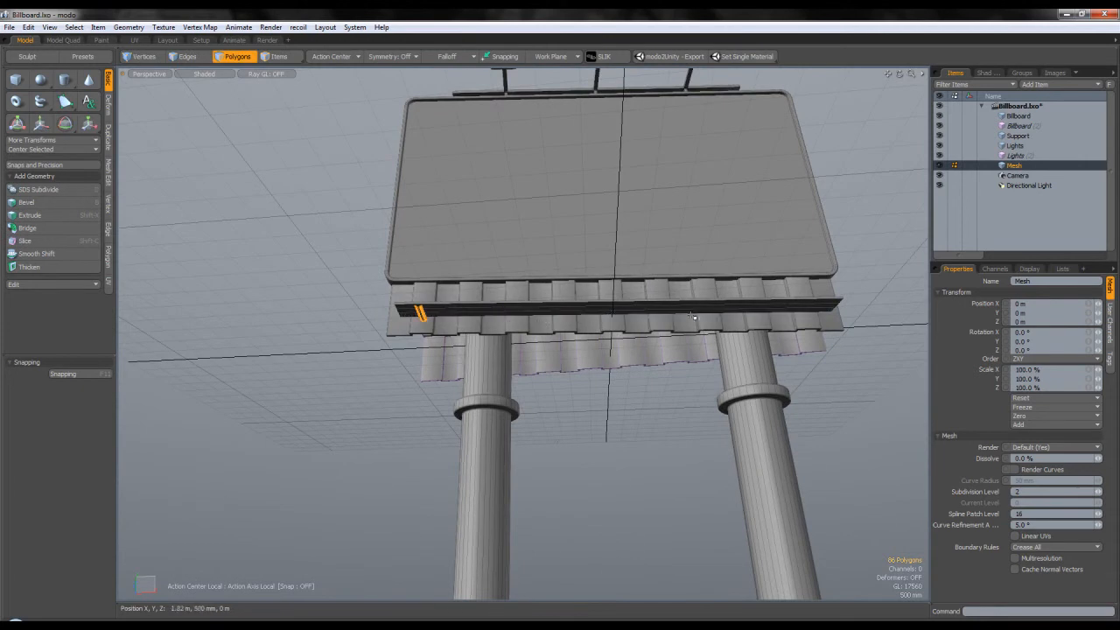
key(ctrl+space)
click(476, 248)
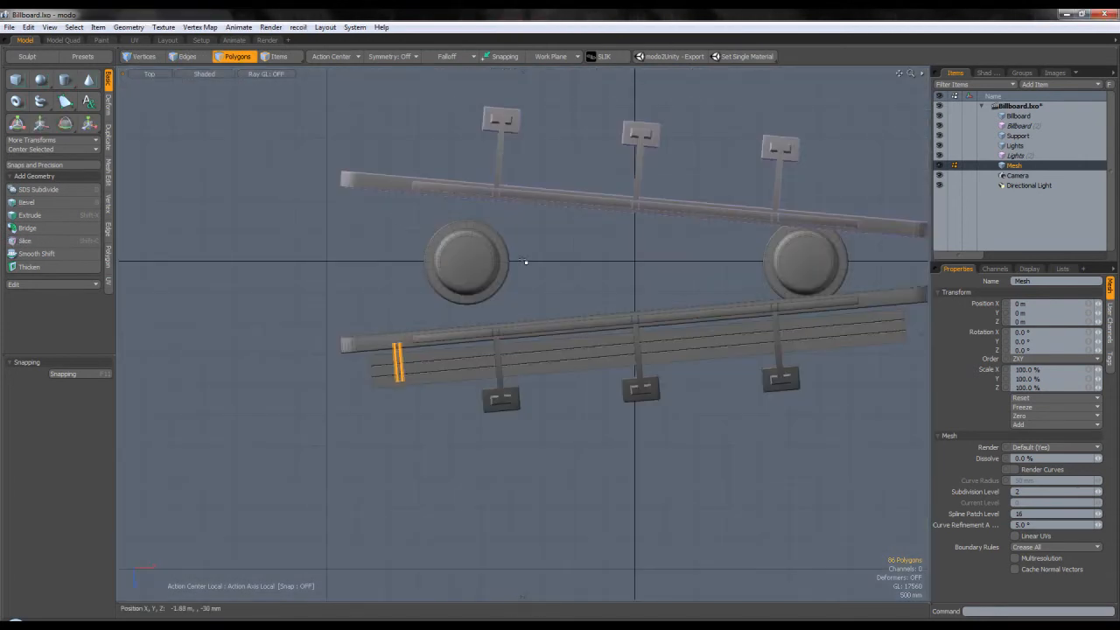
scroll(220, 76, up, 1)
alt+shift+drag(392, 273, 385, 250)
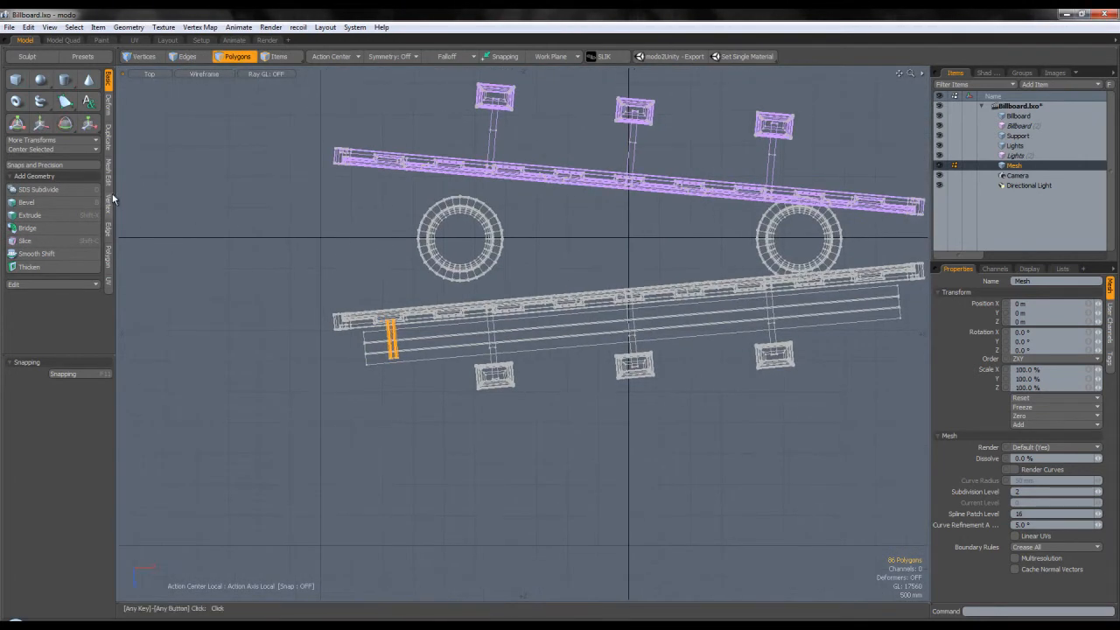
- Nudge the bracket slightly along the walkway toward the plank's near end
click(110, 135)
click(53, 165)
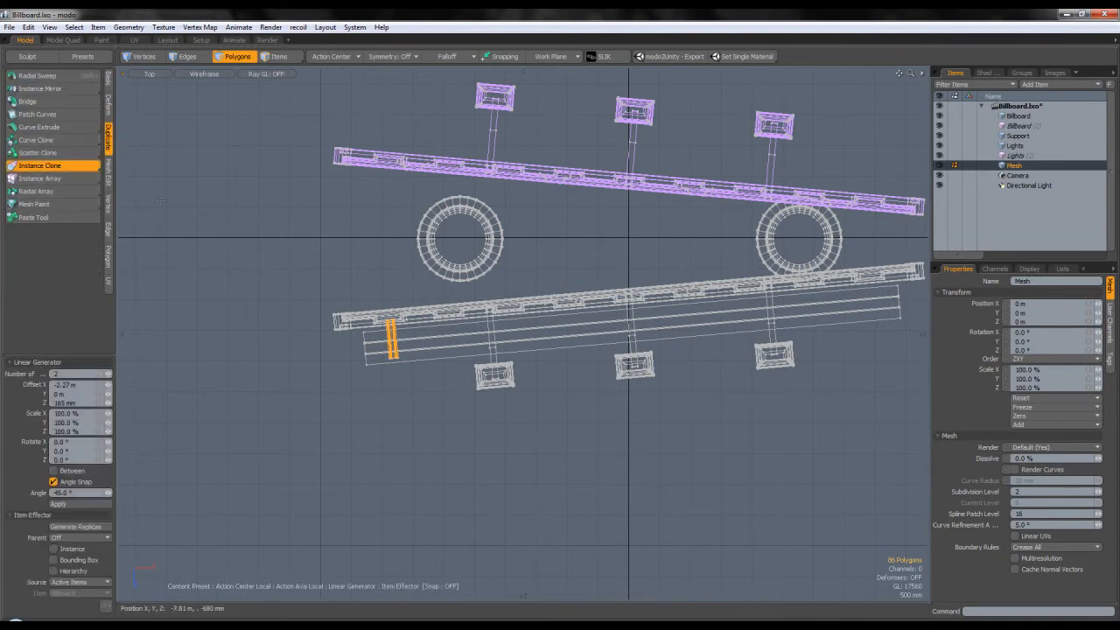
scroll(374, 293, up, 5)
key(w)
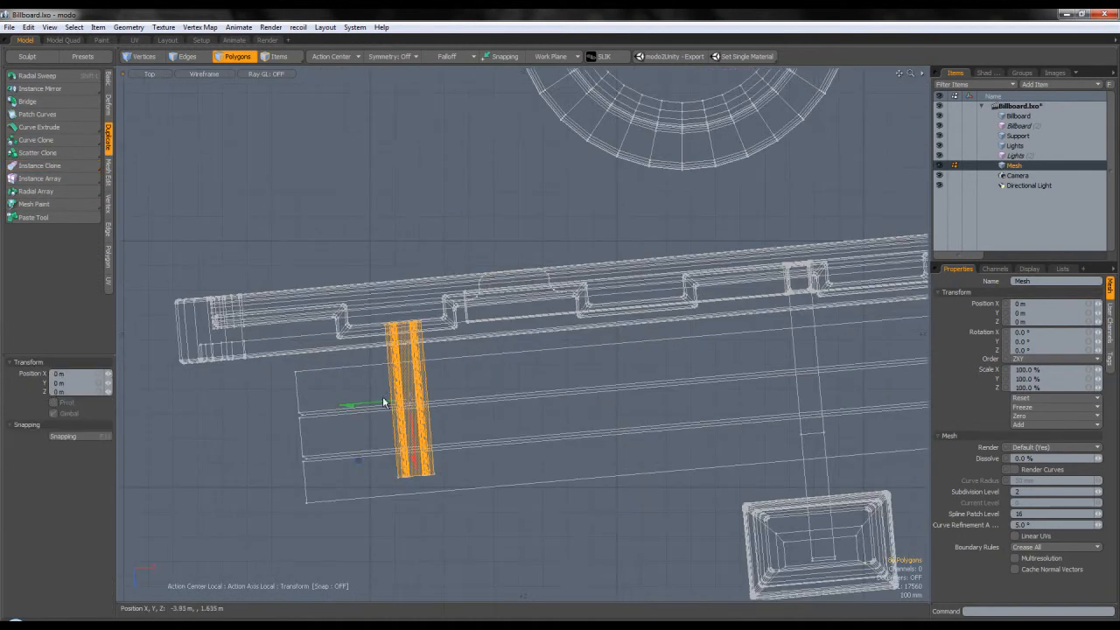
key(space)
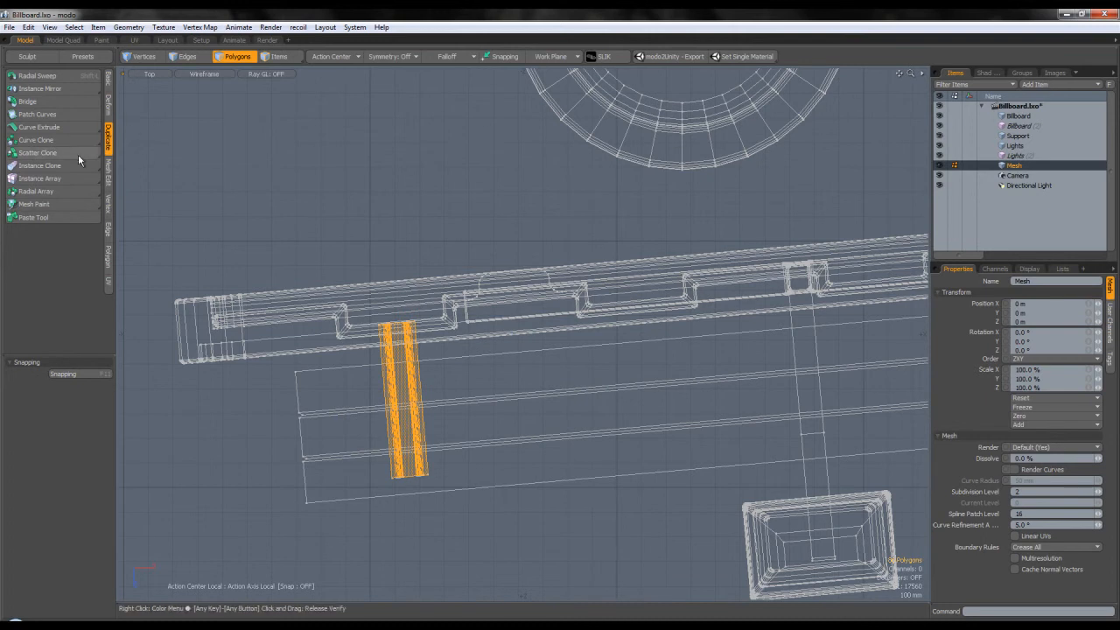
- Try to create instance clones of the bracket along the walkway, and undo the attempt
click(55, 169)
scroll(420, 336, down, 3)
click(487, 364)
scroll(482, 366, down, 1)
mouse_move(460, 357)
alt+shift+mouse_down()
mouse_move(390, 345)
mouse_move(577, 349)
alt+shift+mouse_up()
key(ctrl+z)
key(ctrl+z)
key(space)
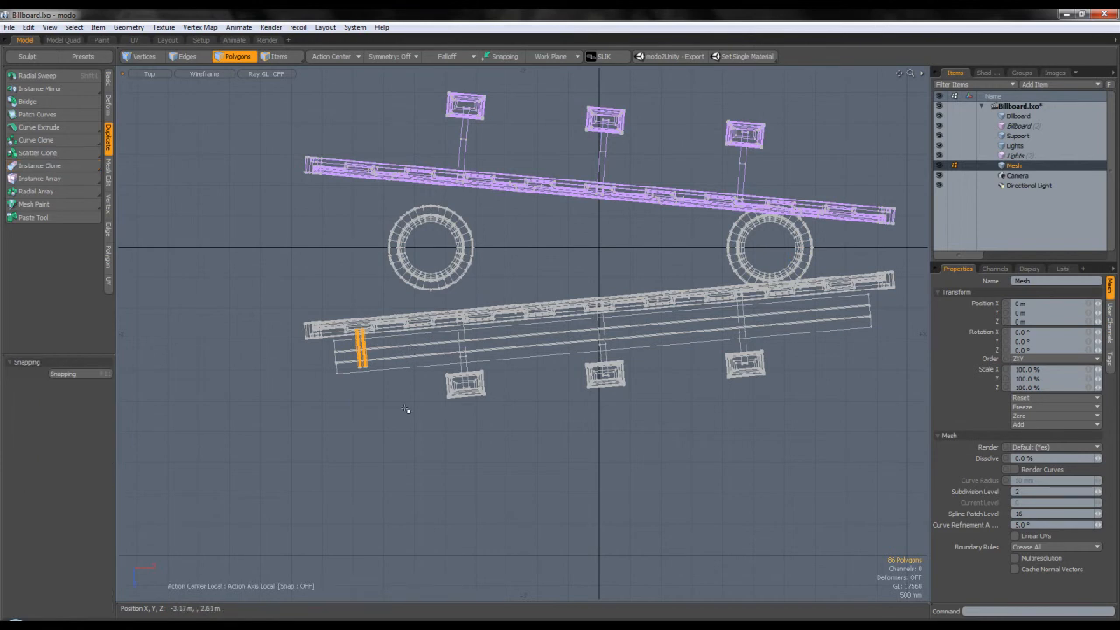
- Try to cut the bracket into a separate new mesh item, and undo the change
scroll(368, 357, up, 5)
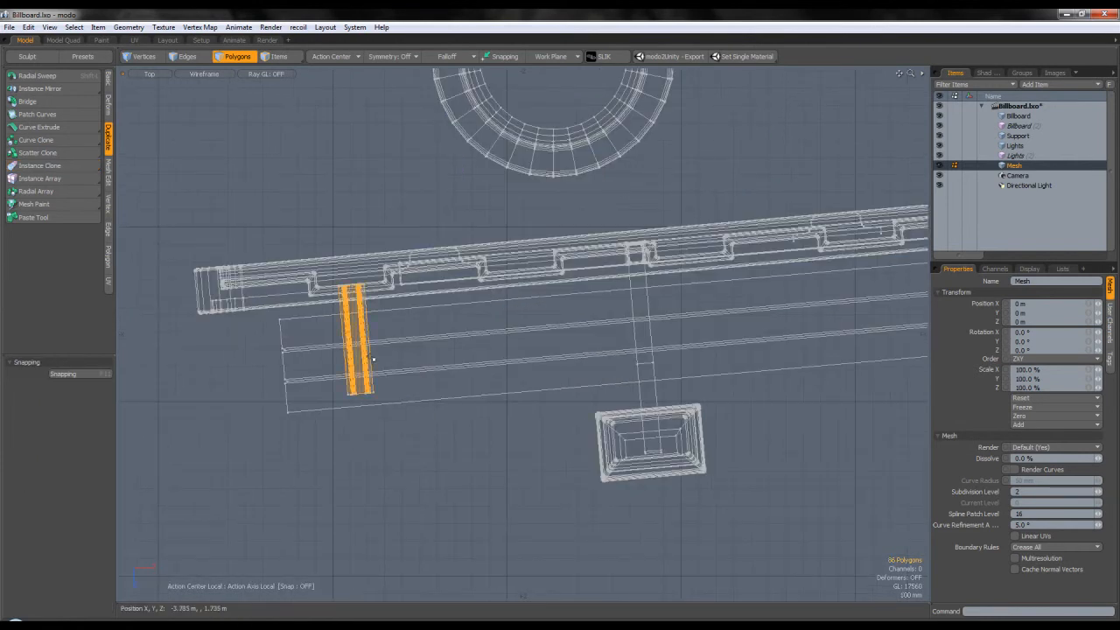
key(ctrl+x)
key(n)
click(1023, 165)
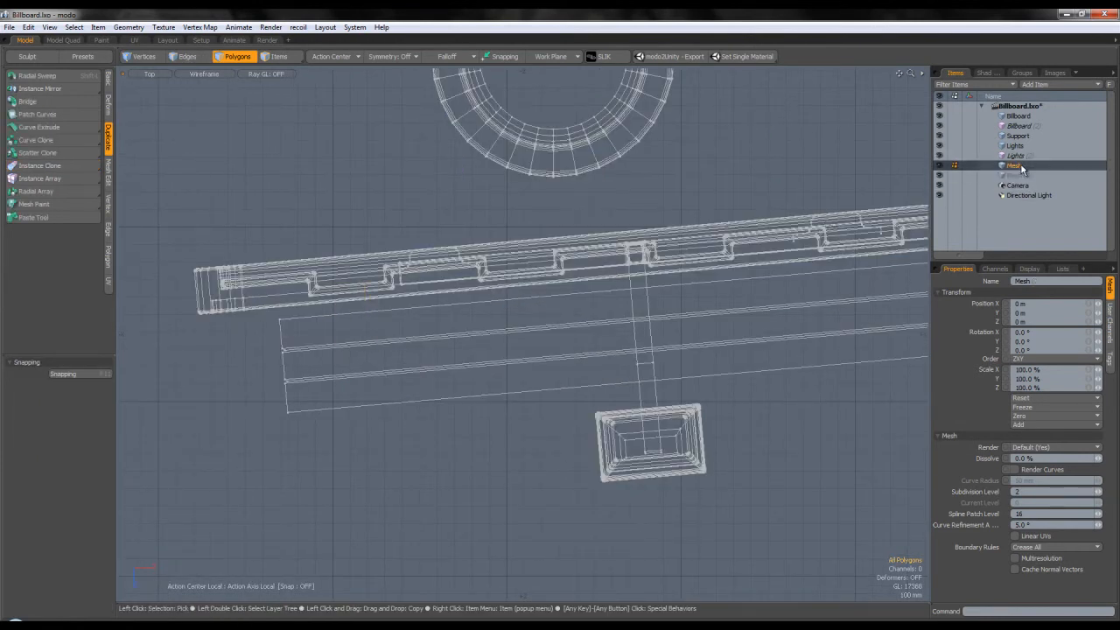
click(1026, 174)
key(ctrl+z)
key(ctrl+z)
- Rename the Mesh item holding the plank and bracket as Worker_Support
double_click(1014, 165)
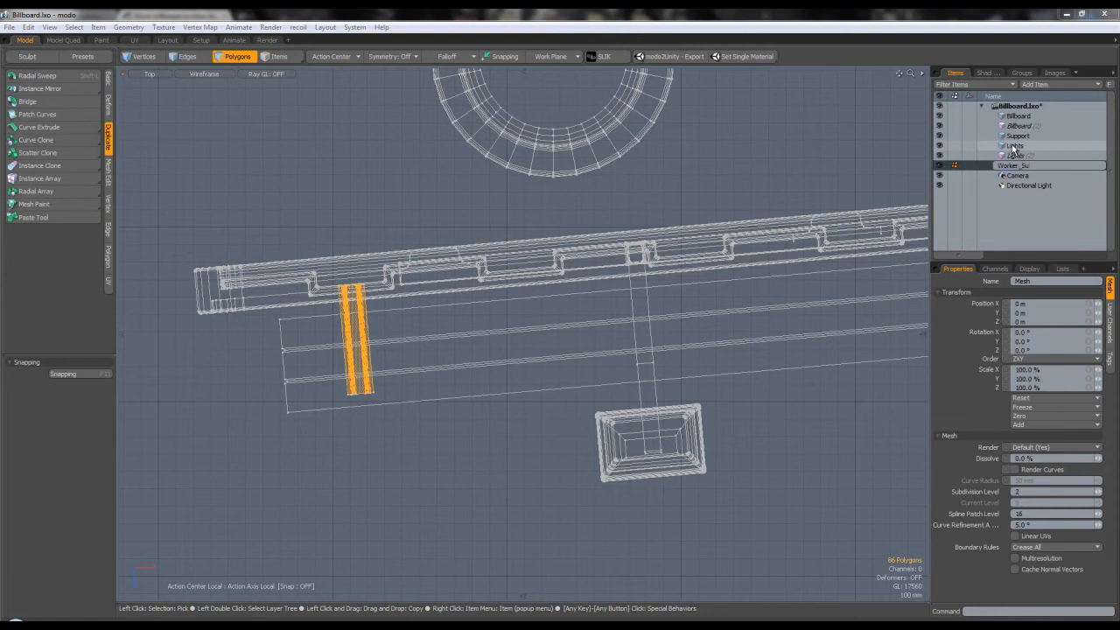
text(Worker_Support)
key(Return)
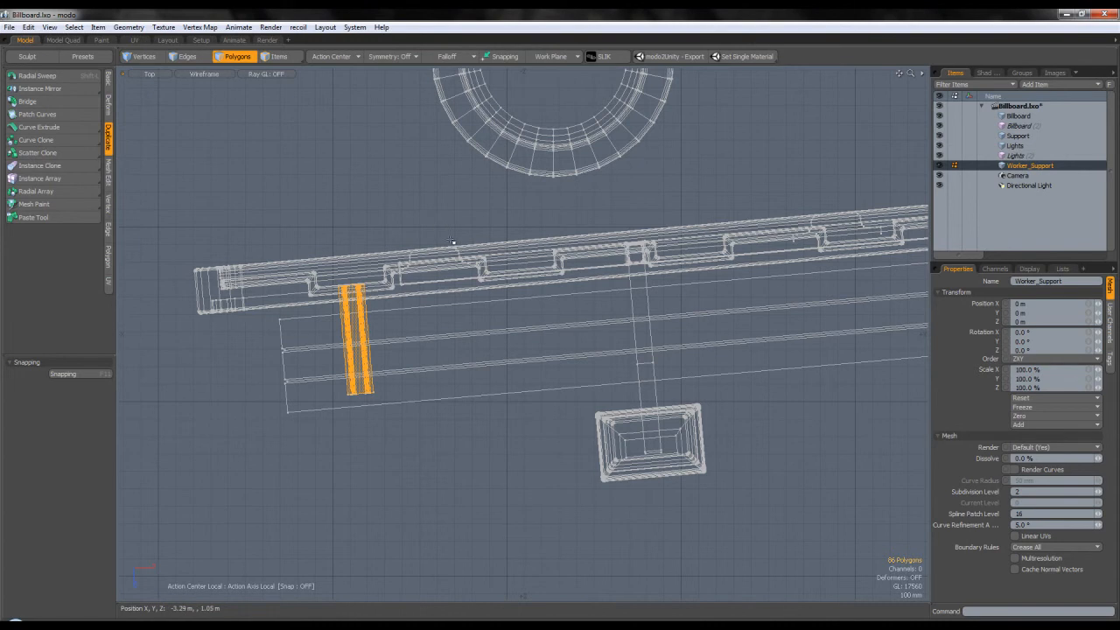
- Clone the bracket along the walkway with an offset of 990 mm in X and -85 mm in Z
click(59, 166)
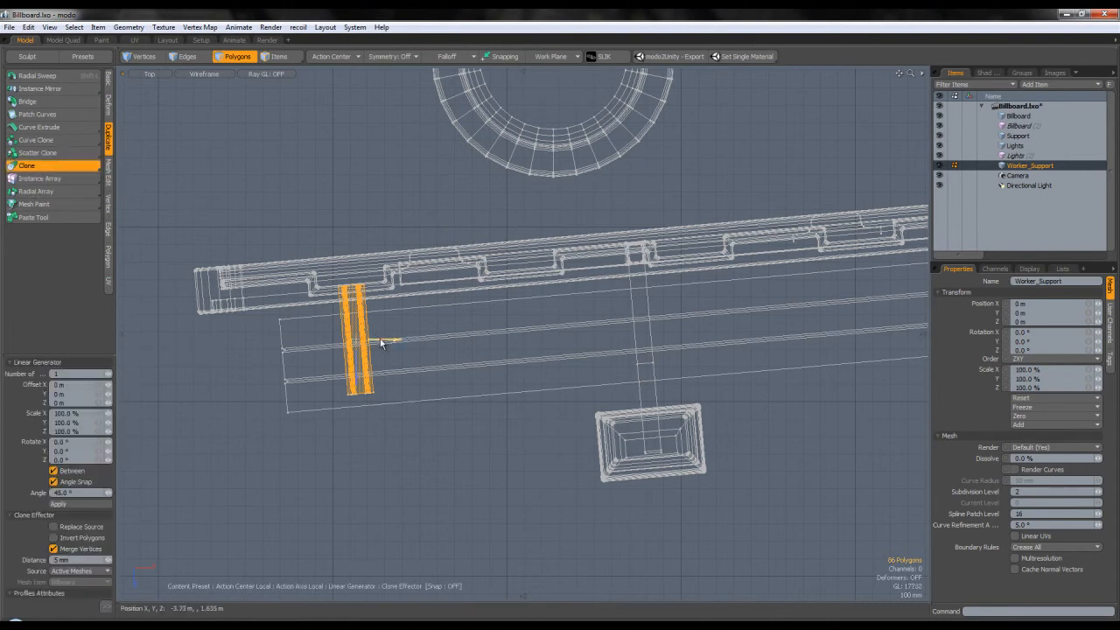
mouse_move(385, 341)
mouse_down()
mouse_move(560, 340)
mouse_move(530, 389)
mouse_up()
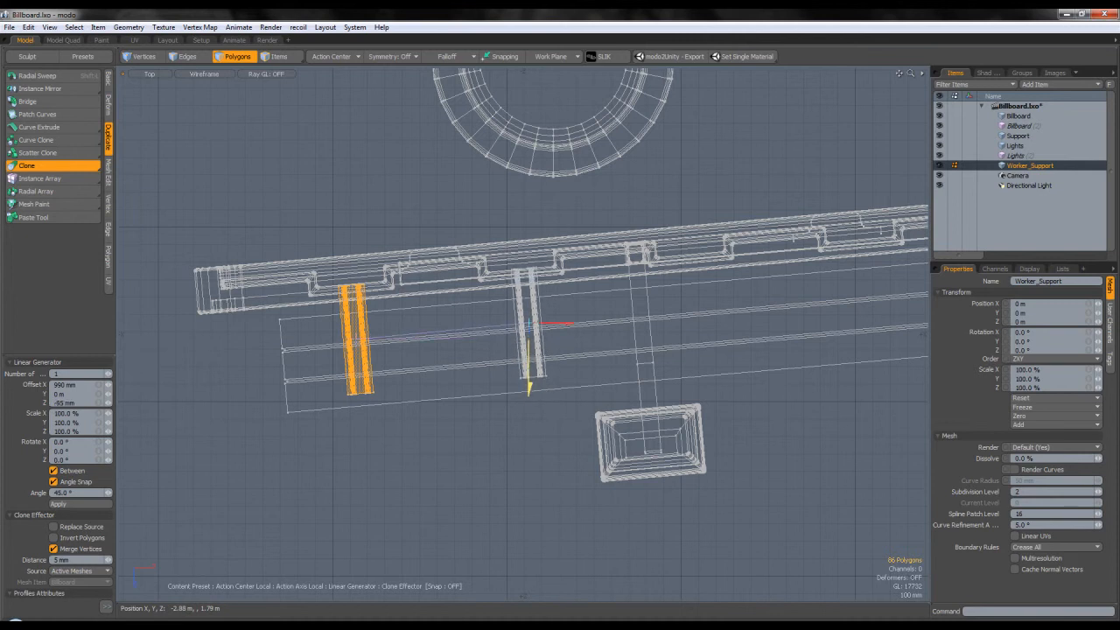
scroll(528, 302, up, 3)
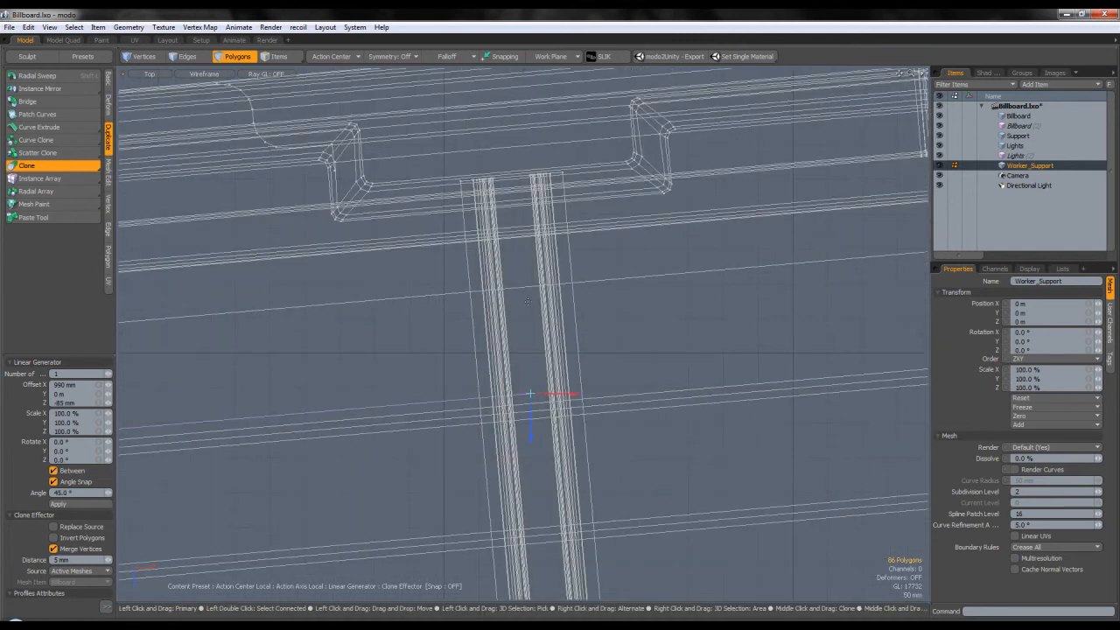
scroll(528, 302, down, 3)
scroll(531, 302, down, 2)
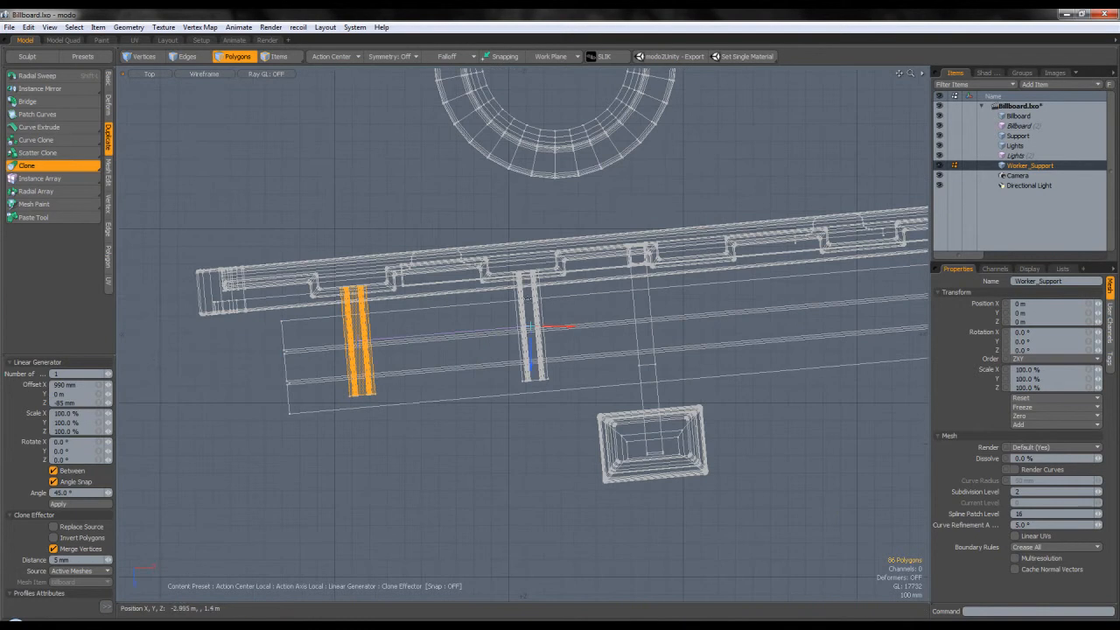
- Turn off Between for the bracket clones and increase the clone count to 8 to fill the whole walkway
click(111, 378)
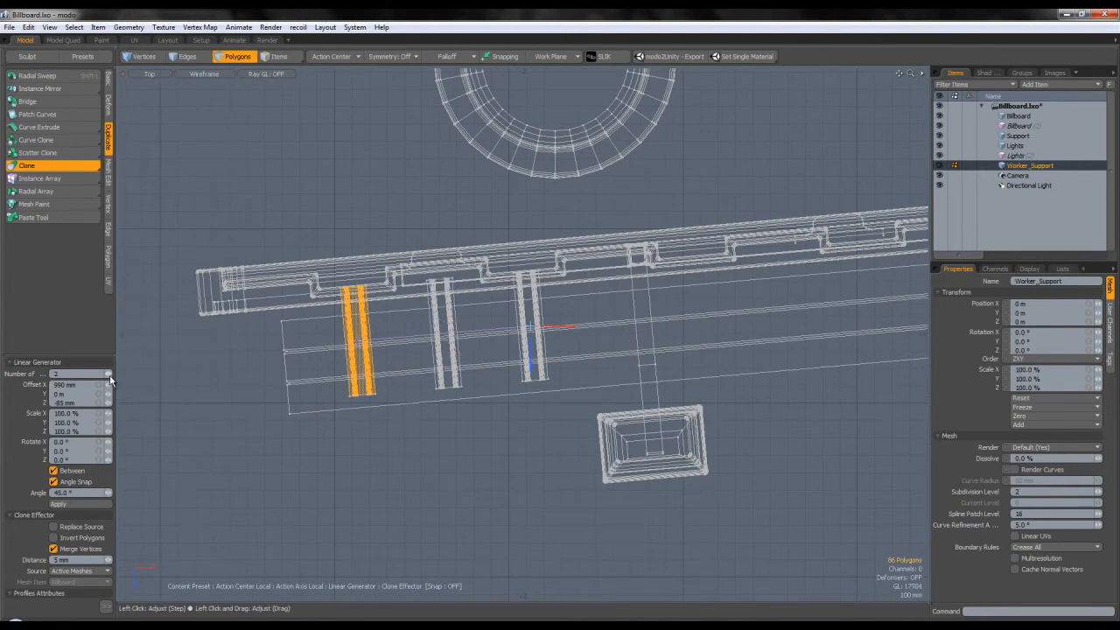
click(54, 471)
scroll(281, 357, down, 4)
alt+shift+drag(344, 327, 224, 329)
click(111, 371)
click(111, 371)
click(111, 372)
alt+shift+drag(527, 308, 486, 309)
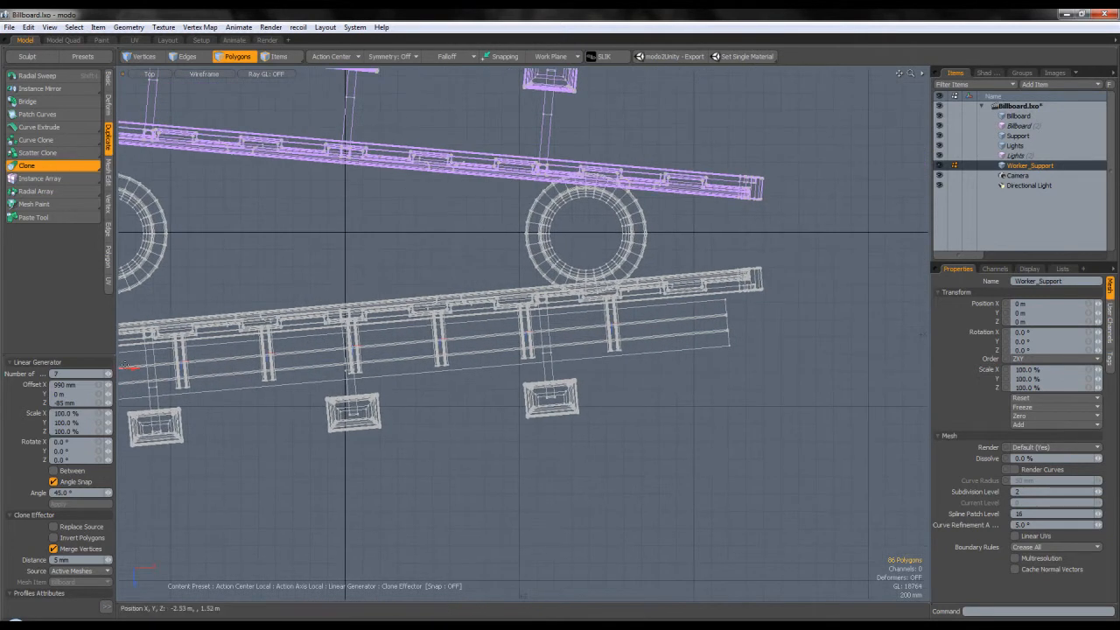
click(110, 376)
alt+drag(136, 366, 473, 327)
key(q)
- Nudge the second and third brackets slightly along the walkway to line them up with the corrugated skirt's folds
scroll(438, 321, up, 5)
double_click(438, 321)
key(w)
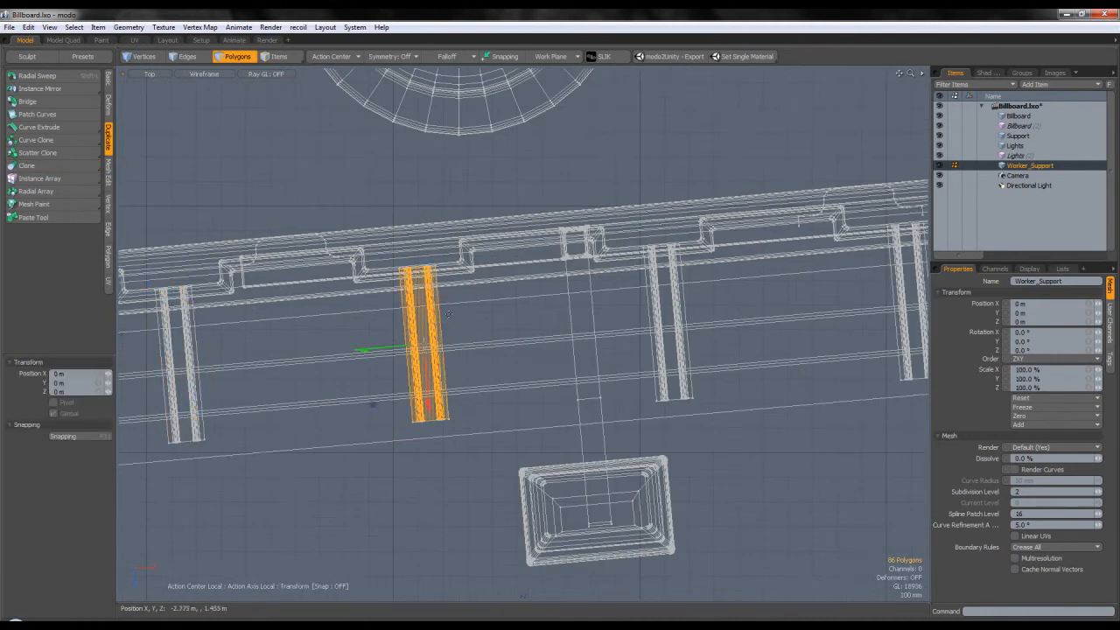
key(q)
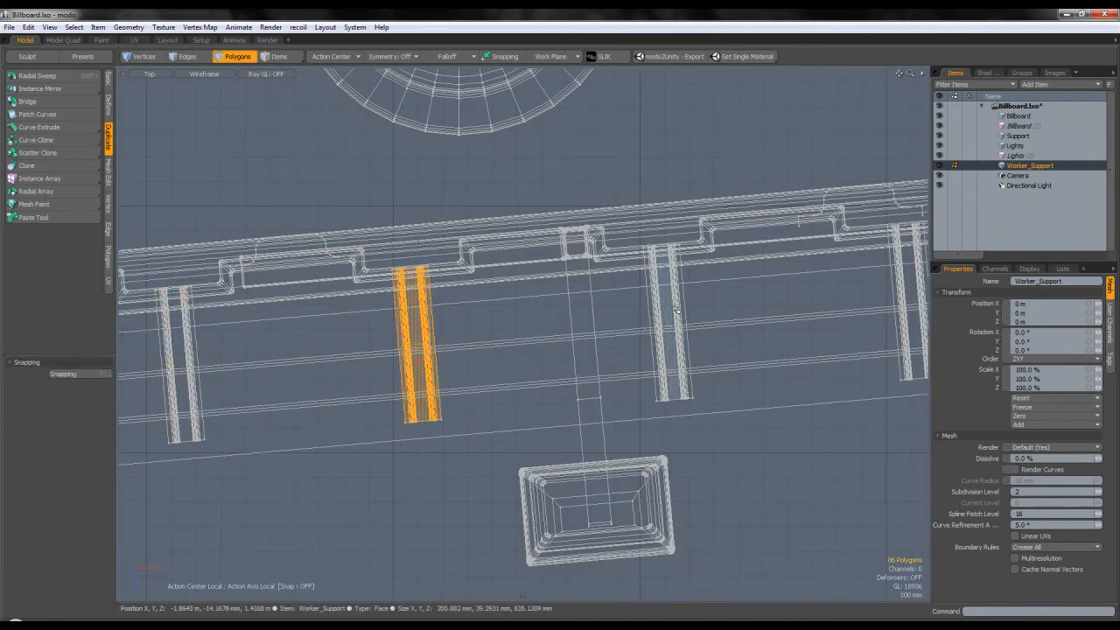
double_click(652, 328)
key(w)
drag(641, 328, 389, 329)
key(q)
- Nudge the fourth bracket and the middle bracket along the walkway to match the skirt's folds
double_click(667, 295)
key(w)
drag(618, 309, 350, 316)
key(q)
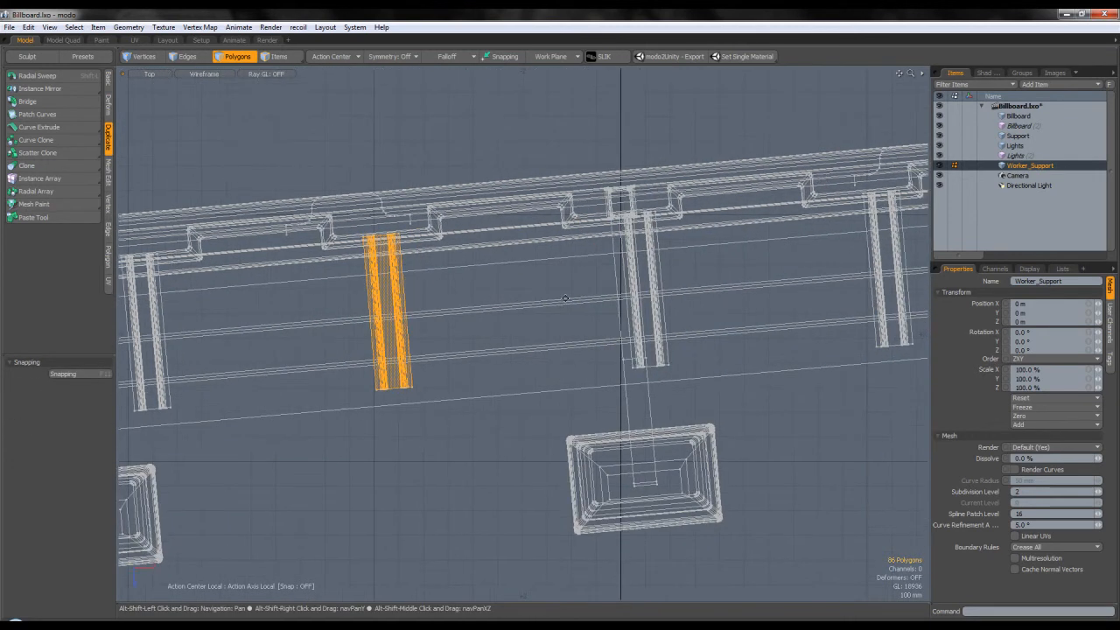
double_click(632, 284)
key(w)
drag(584, 296, 330, 311)
key(q)
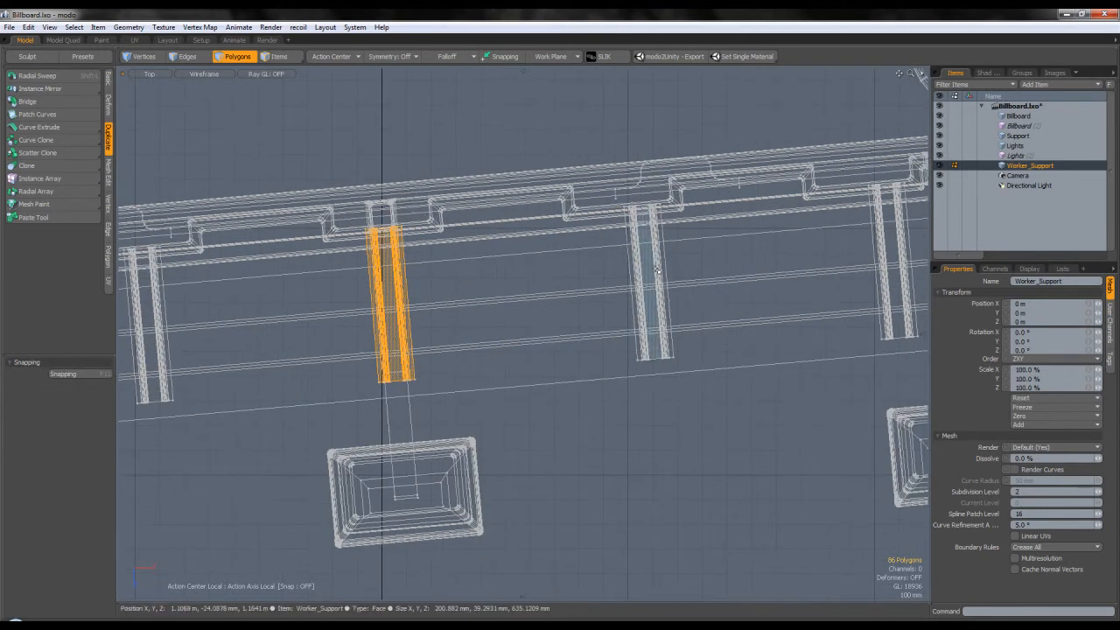
- Shift the sixth and seventh brackets along the walkway to align them with the skirt's folds
double_click(639, 280)
key(w)
drag(613, 290, 588, 290)
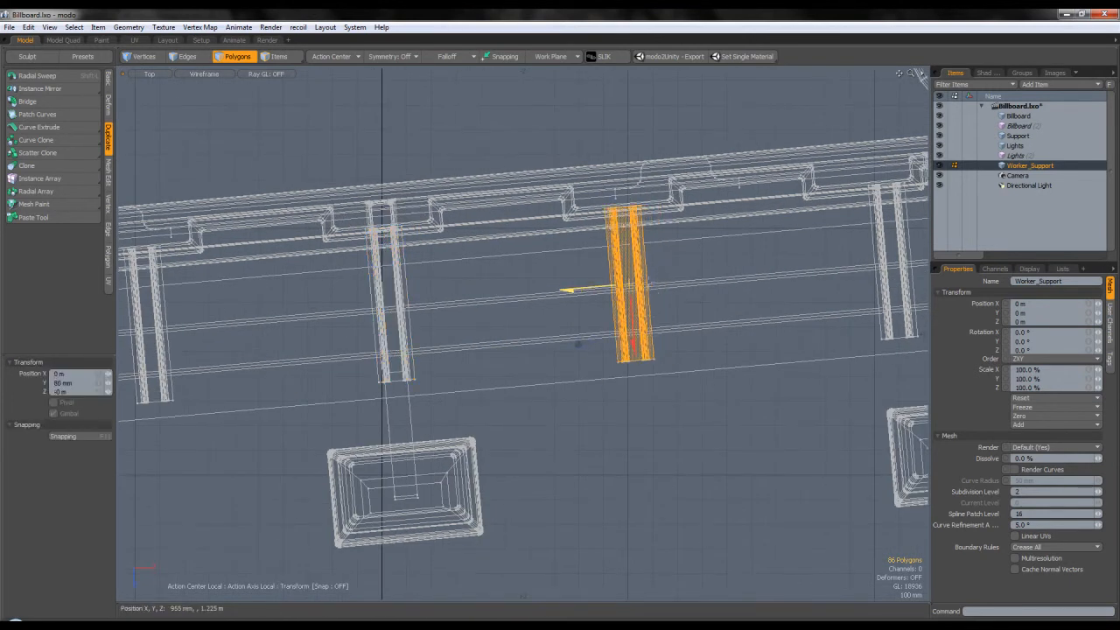
key(q)
alt+drag(885, 258, 558, 278)
double_click(592, 257)
key(w)
key(q)
- Move the eighth bracket about 85 mm and the last bracket about 125 mm along the walkway, and clear the selection
alt+drag(840, 247, 646, 273)
double_click(646, 273)
key(w)
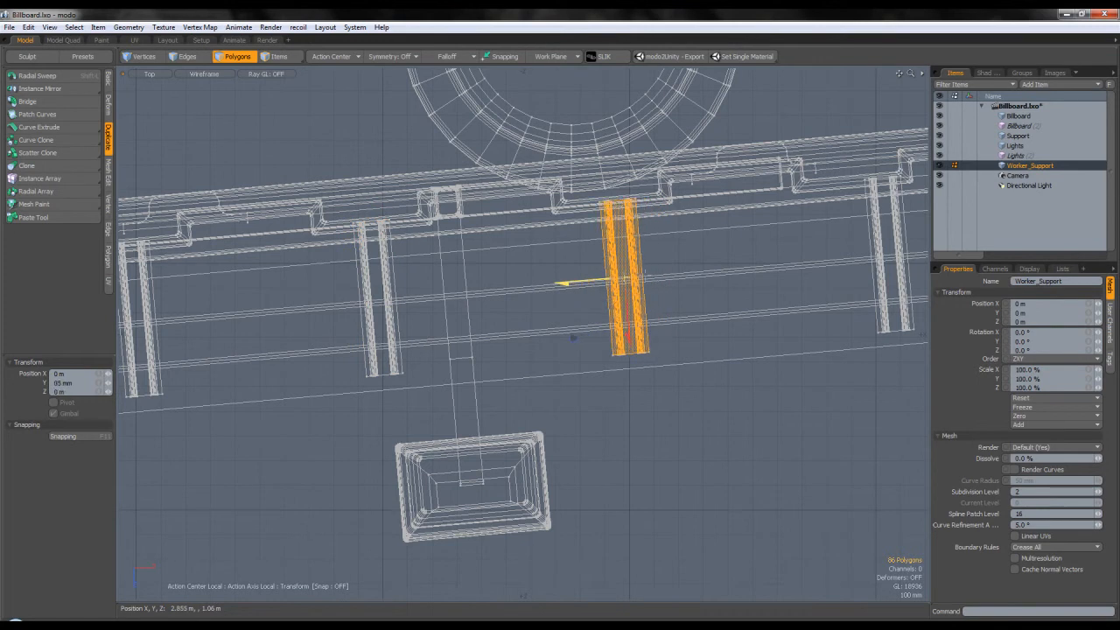
key(q)
alt+drag(881, 273, 596, 289)
double_click(675, 273)
key(w)
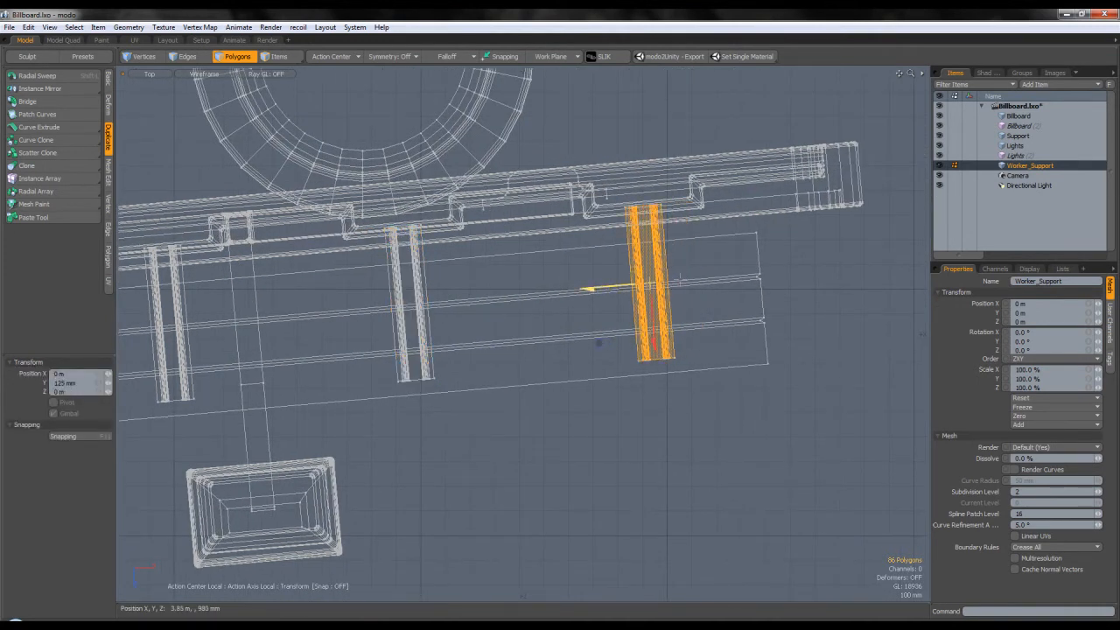
key(q)
click(658, 430)
- Set the viewport to shaded display and view the billboard through the render camera
key(ctrl+space)
click(329, 194)
click(204, 75)
click(199, 98)
alt+drag(260, 119, 717, 228)
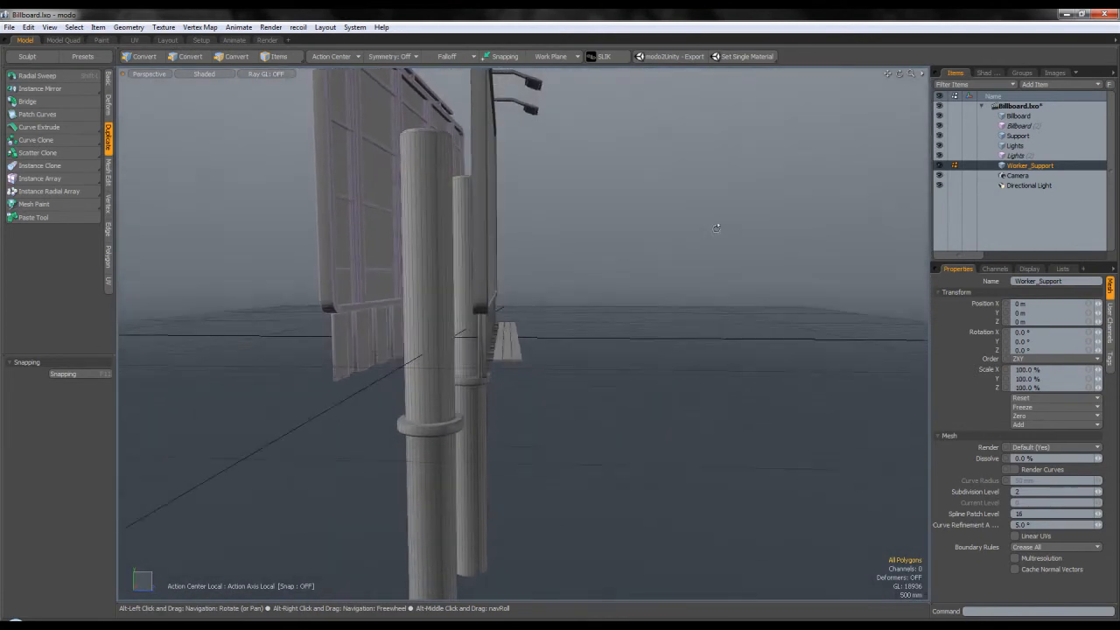
click(149, 74)
mouse_move(153, 85)
click(202, 94)
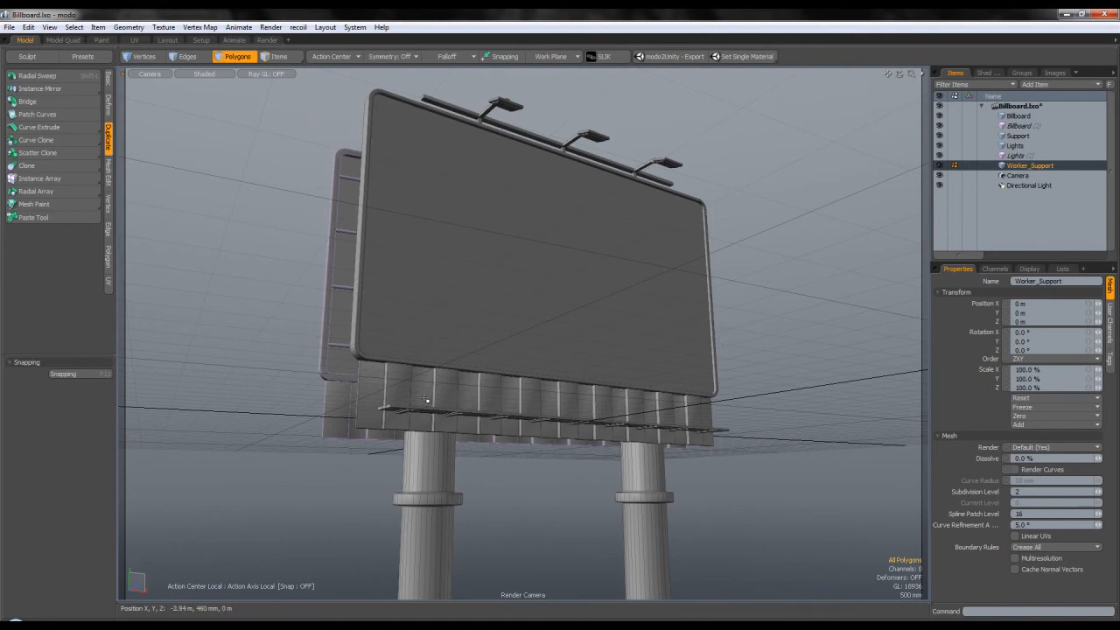
- Set the render frame to 960 by 540 pixels and pull the camera slightly back from the billboard
click(984, 73)
click(983, 106)
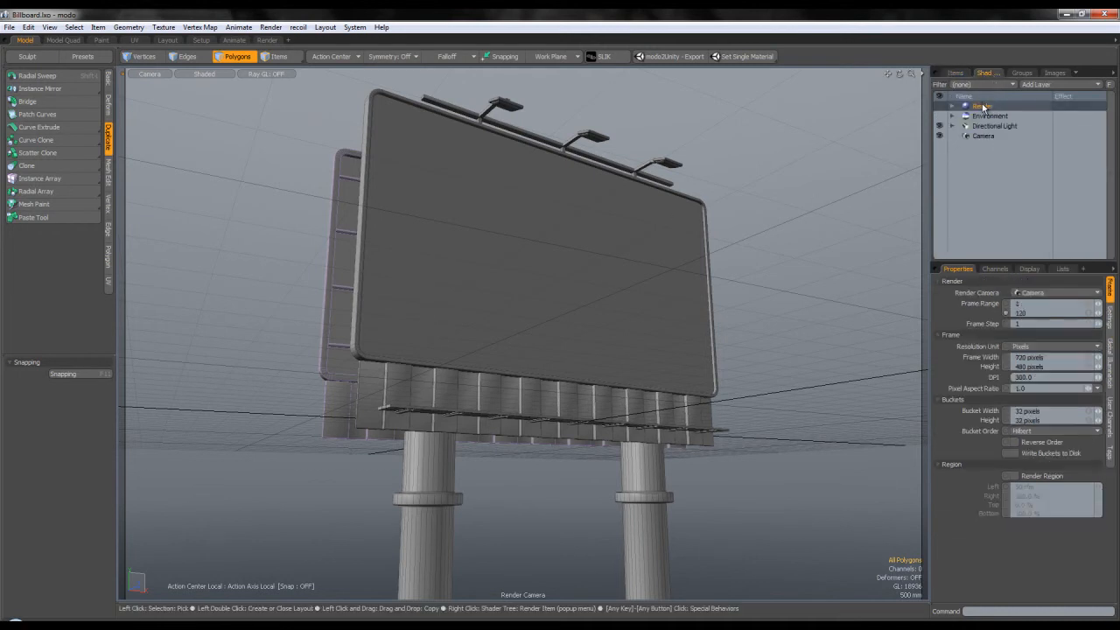
click(979, 360)
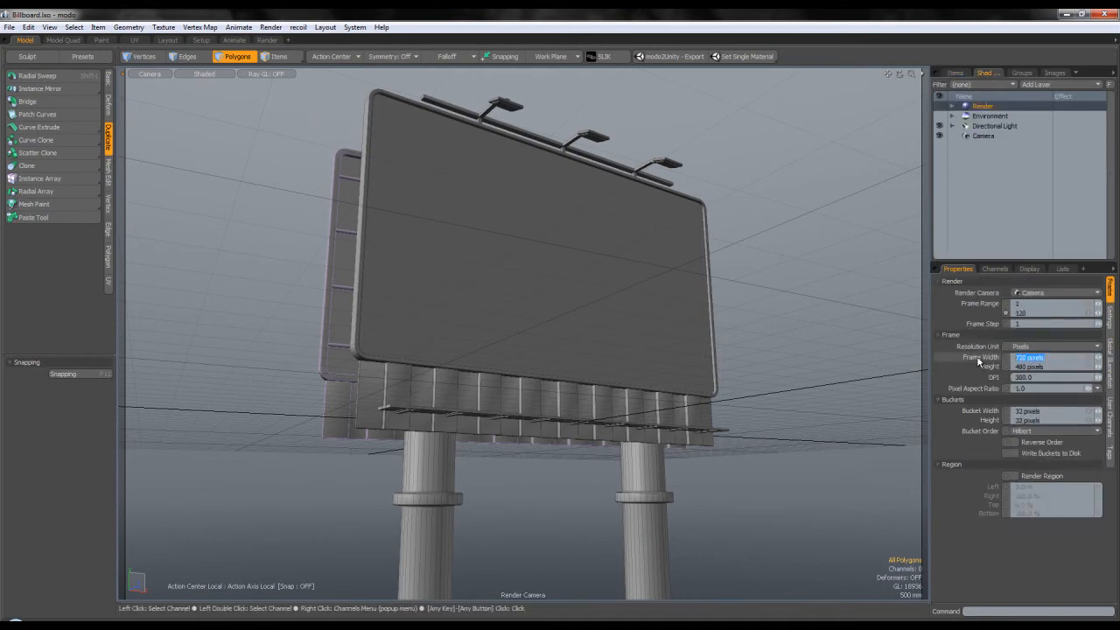
key(Tab)
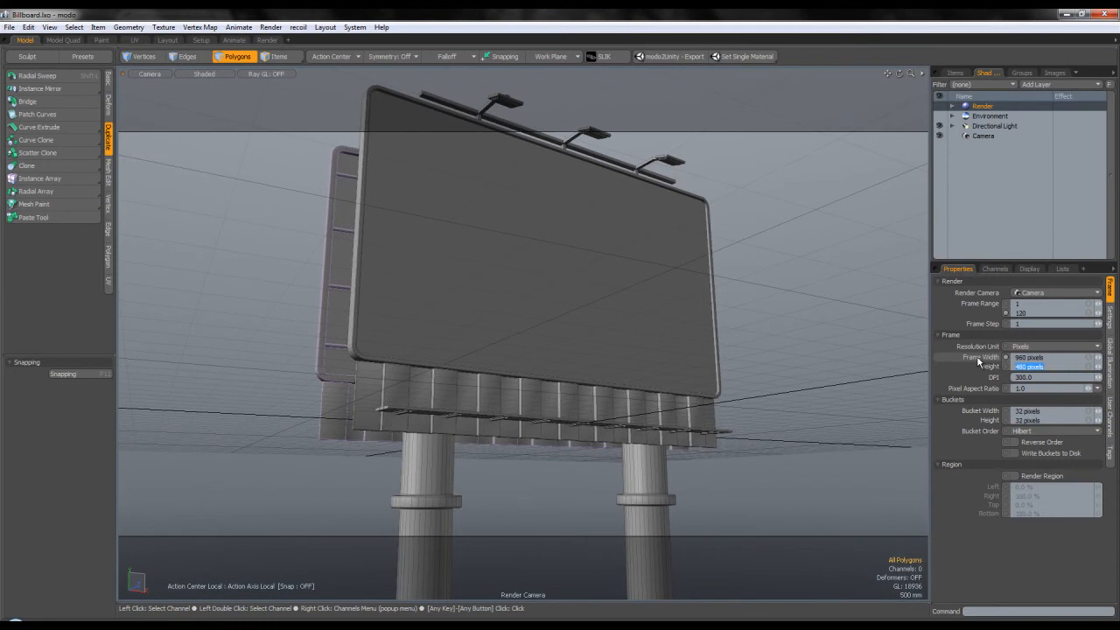
text(540)
key(Return)
ctrl+alt+drag(650, 313, 598, 306)
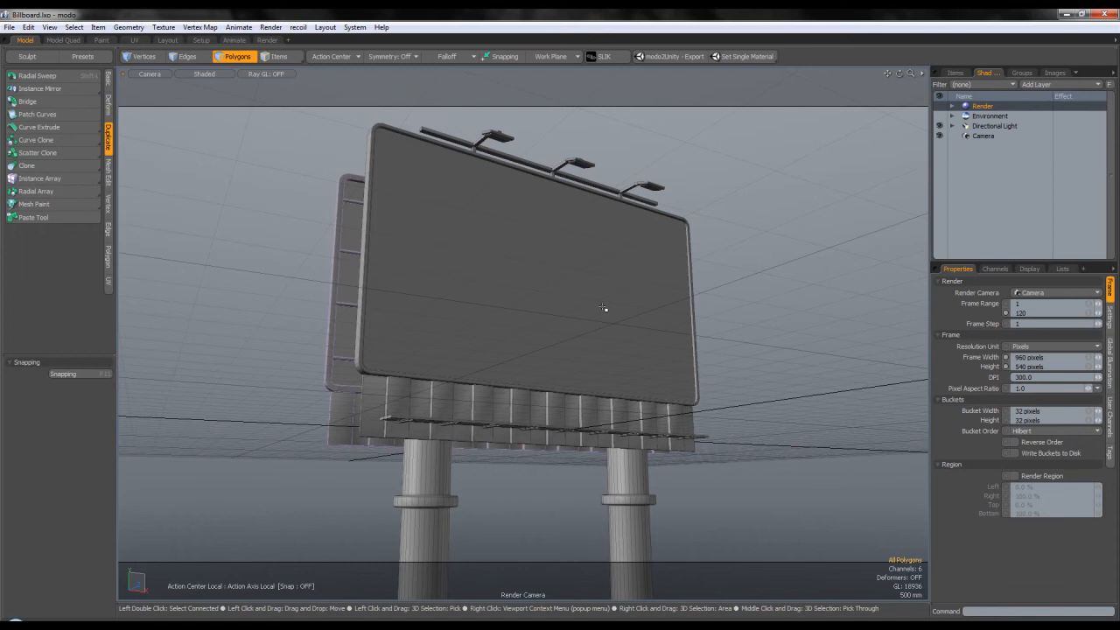
- Select the bottom vertices of the Billboard item's corrugated skirt in perspective and raise them about 270 mm
key(ctrl+space)
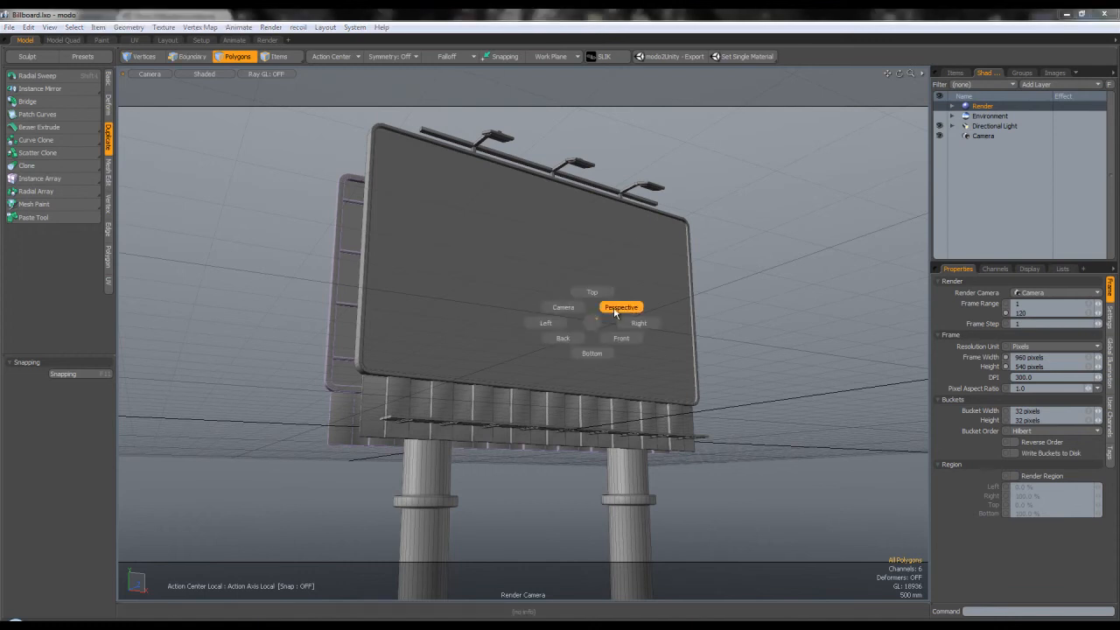
click(621, 309)
alt+drag(513, 330, 495, 326)
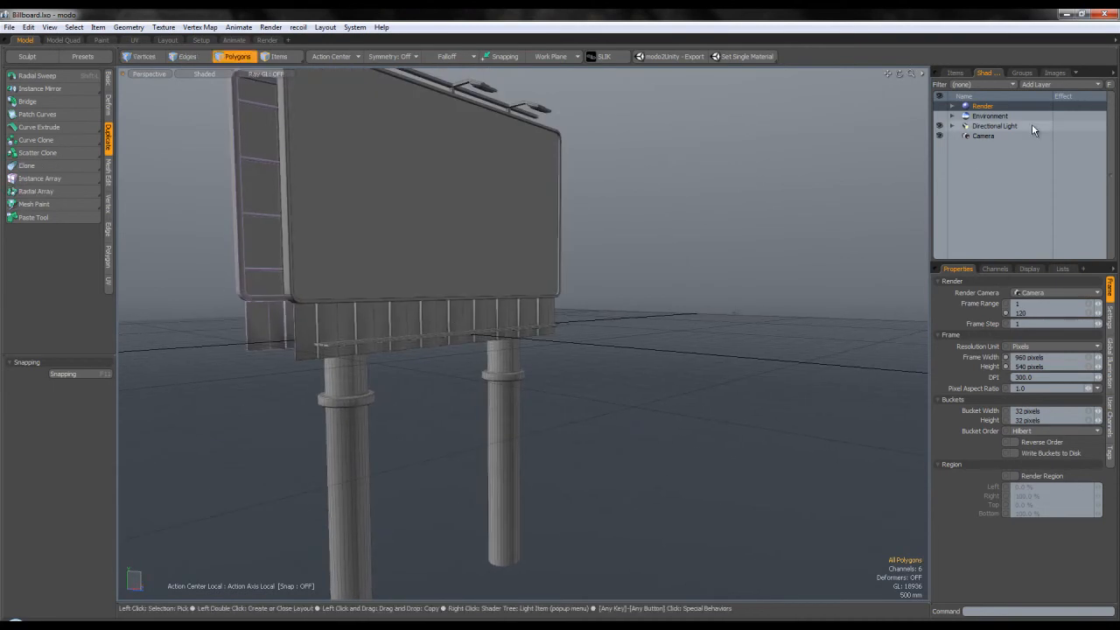
click(957, 73)
click(1015, 116)
key(1)
mouse_move(472, 295)
right_down()
mouse_move(525, 372)
mouse_move(254, 399)
mouse_move(263, 350)
right_up()
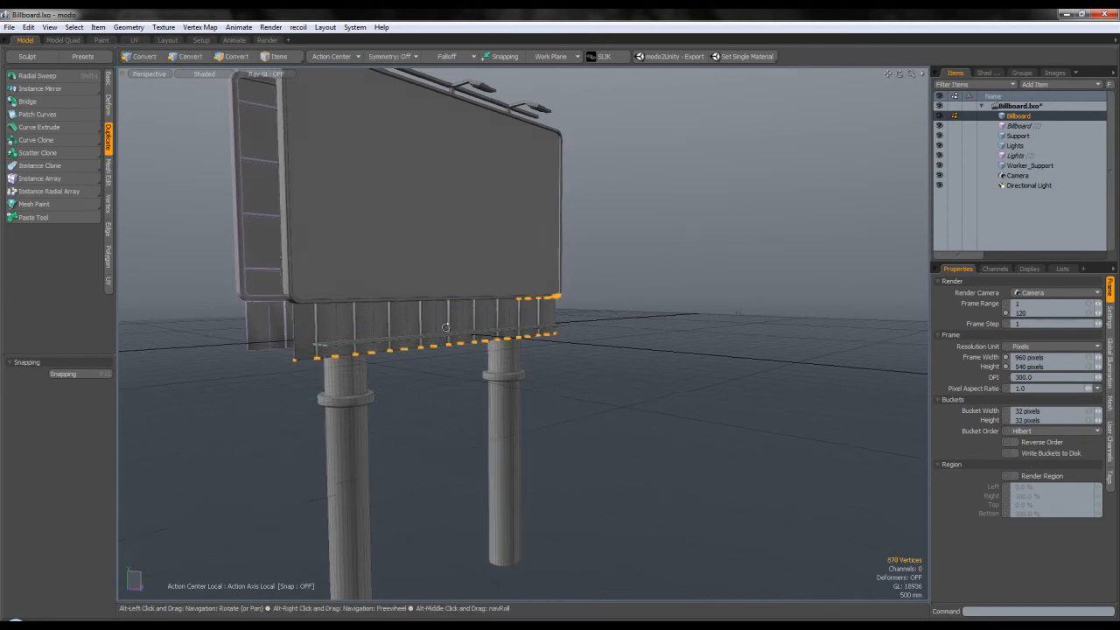
alt+drag(461, 333, 368, 324)
mouse_move(273, 317)
right_down()
mouse_move(610, 319)
mouse_move(506, 385)
mouse_move(255, 373)
right_up()
scroll(420, 323, up, 3)
key(w)
drag(515, 384, 646, 383)
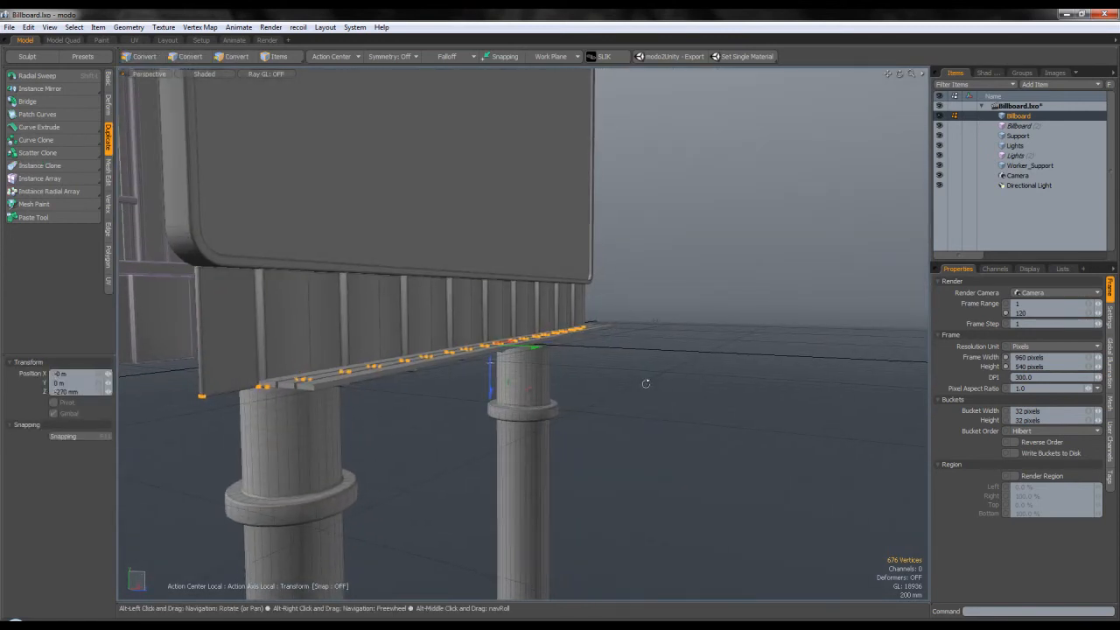
key(q)
- Raise the Worker_Support walkway slightly to suit the shortened skirt and check it through the render camera
click(1023, 137)
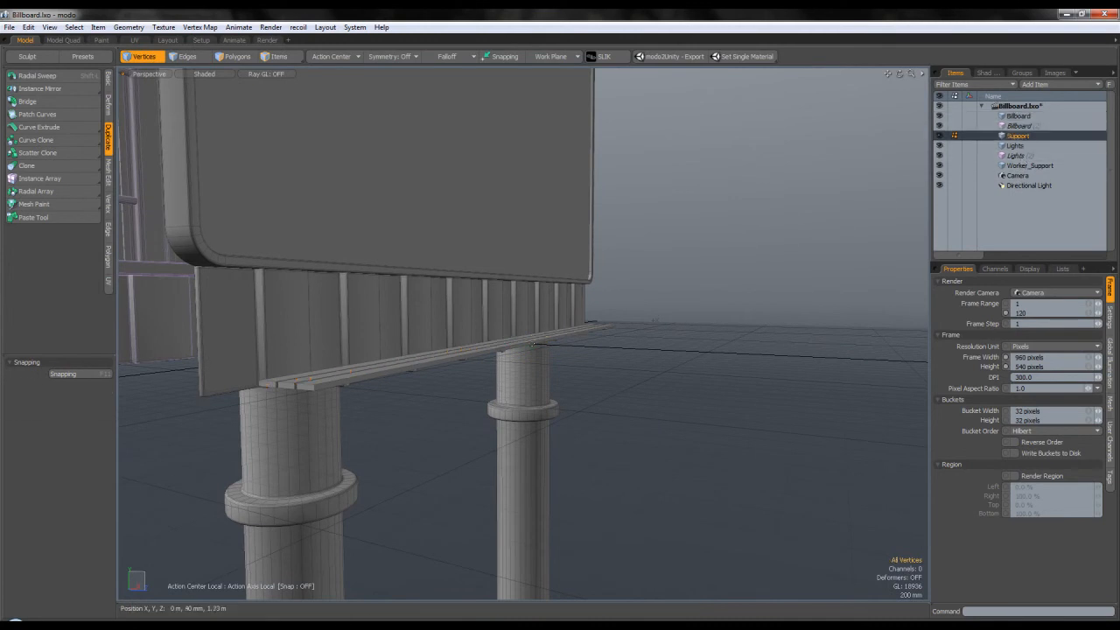
key(w)
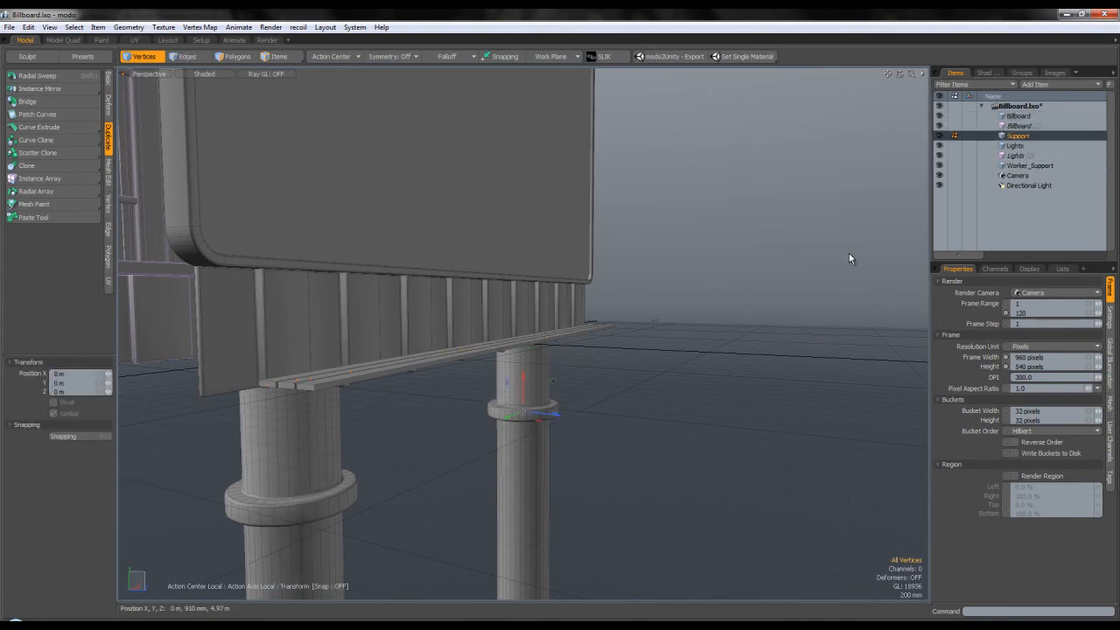
click(1020, 166)
drag(522, 376, 506, 353)
key(1)
key(q)
key(ctrl+1)
click(535, 337)
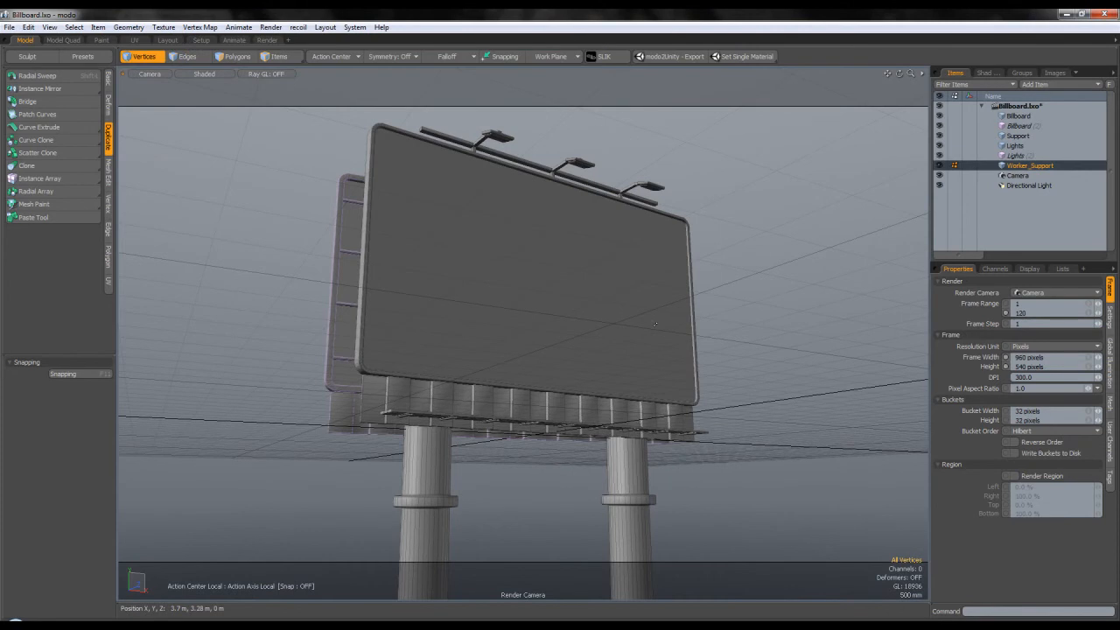
- Examine the billboard in perspective from the front, below and the sides, including the walkway brackets, skirt and lights
key(ctrl+1)
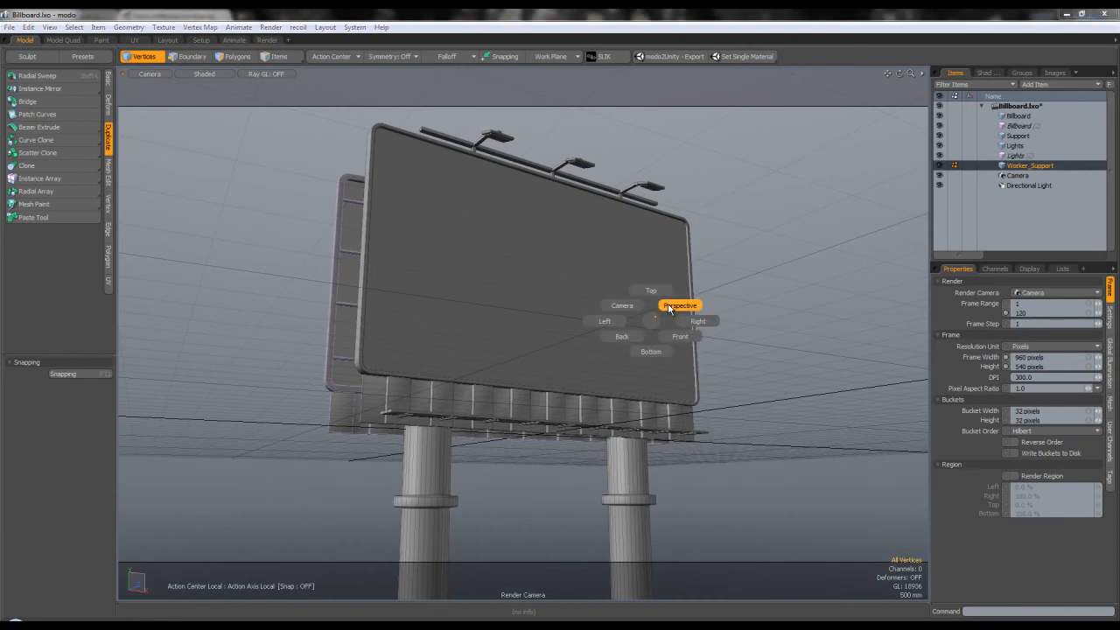
click(670, 307)
alt+drag(613, 317, 557, 344)
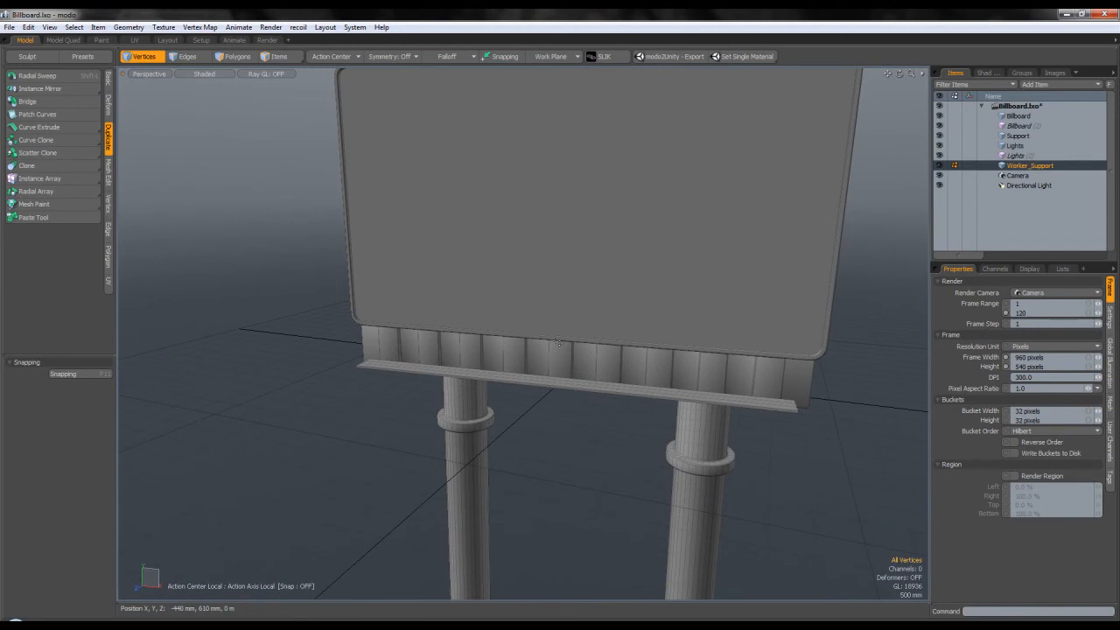
alt+drag(570, 315, 595, 144)
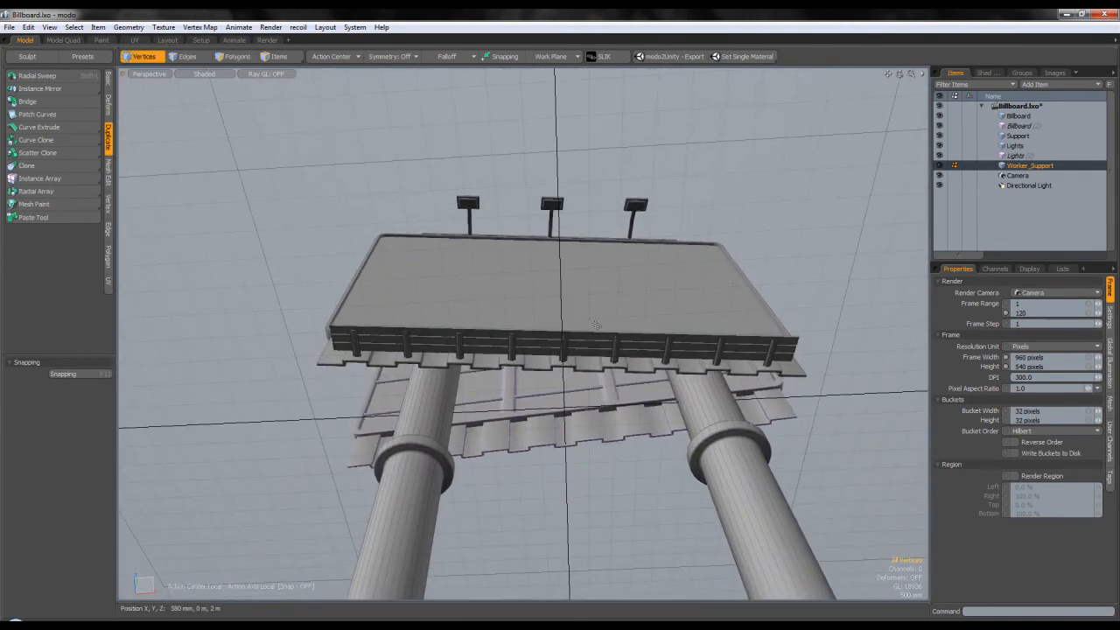
scroll(564, 352, up, 6)
alt+drag(561, 351, 335, 303)
scroll(733, 513, down, 3)
scroll(553, 323, down, 4)
scroll(462, 368, down, 4)
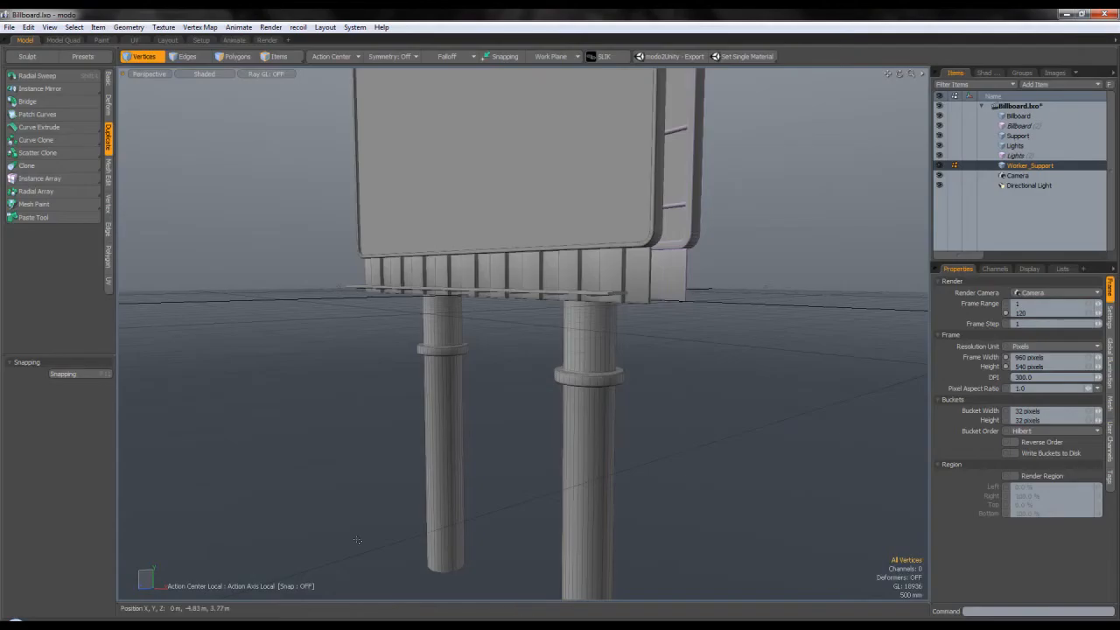
alt+drag(612, 382, 553, 299)
alt+drag(482, 298, 489, 351)
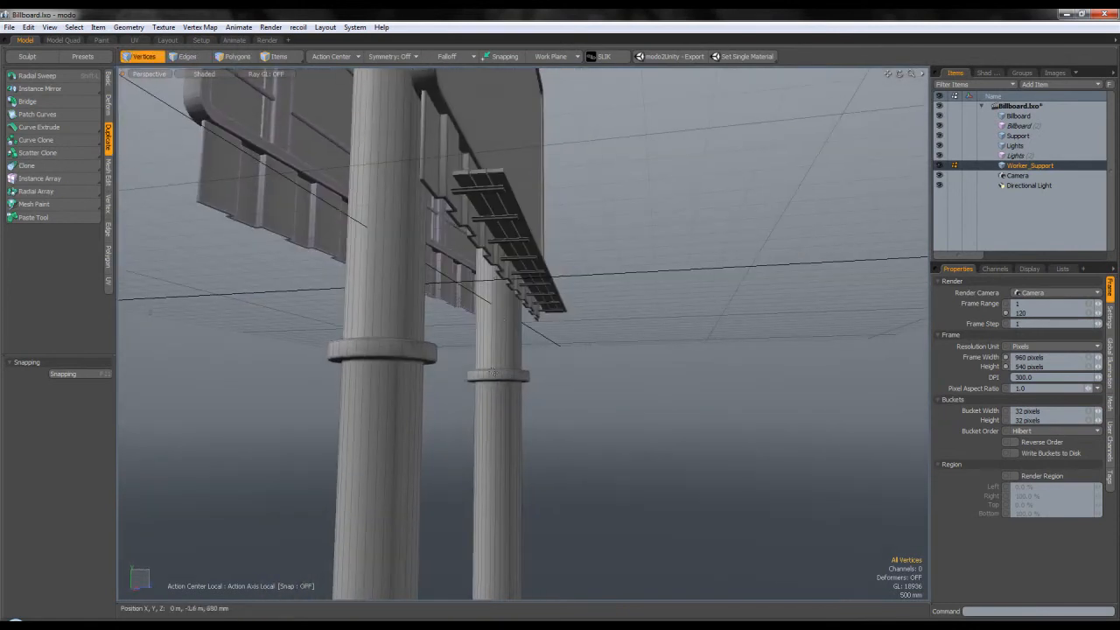
alt+drag(491, 415, 553, 398)
scroll(525, 385, down, 5)
alt+drag(532, 348, 442, 384)
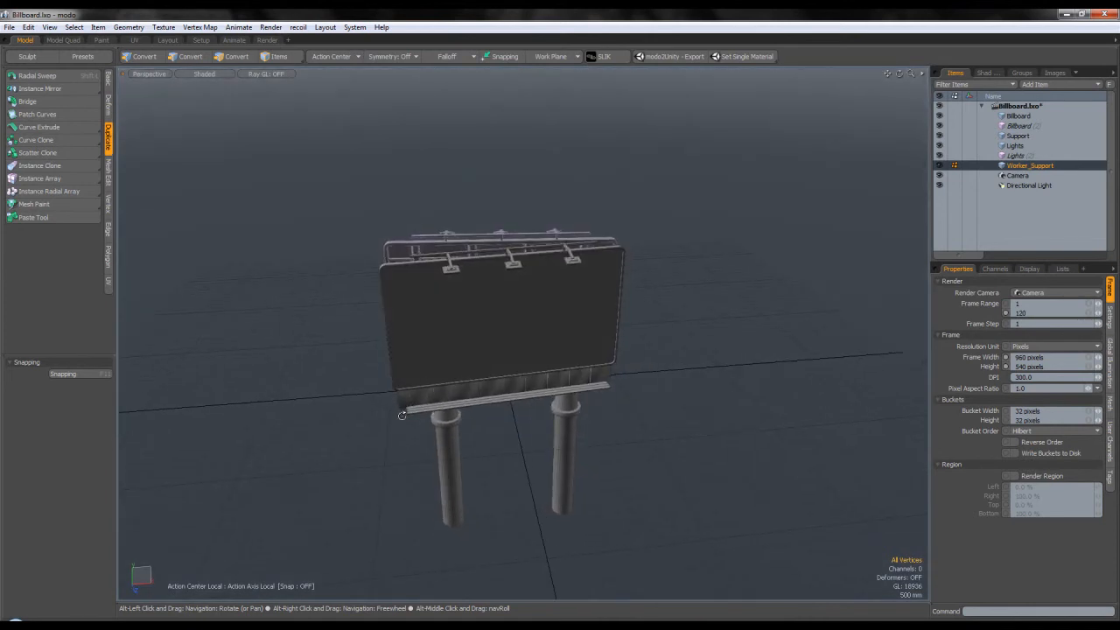
scroll(473, 261, up, 5)
alt+drag(472, 261, 555, 308)
scroll(547, 369, down, 2)
scroll(547, 368, down, 3)
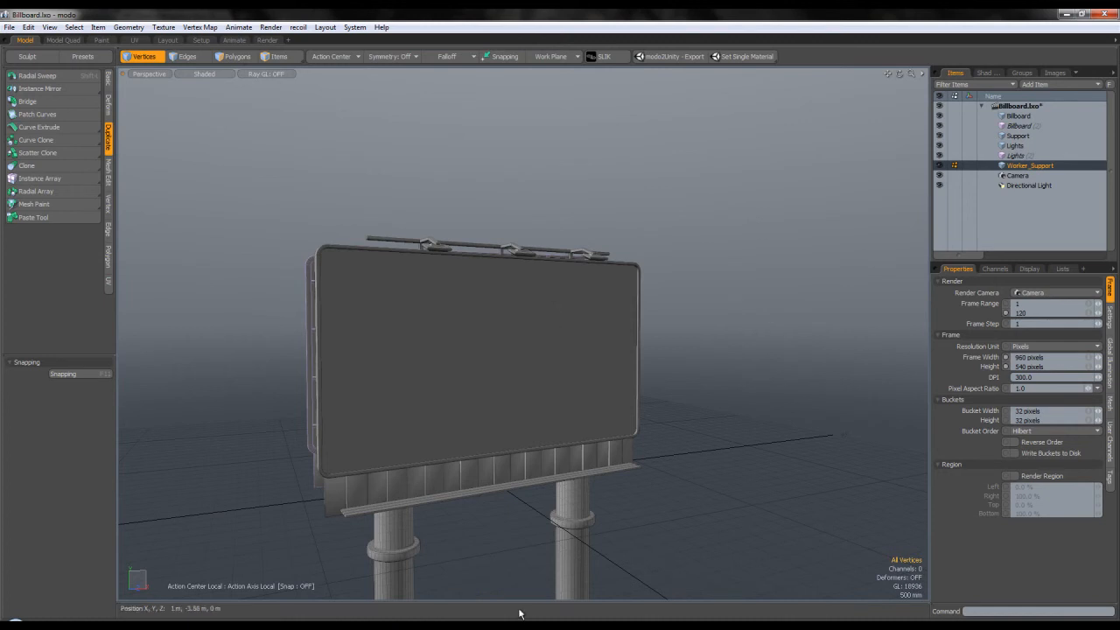
- Switch to the tutorial folder in Windows Explorer and preview the Billboard_Add image, closing the preview when done
click(132, 624)
double_click(408, 166)
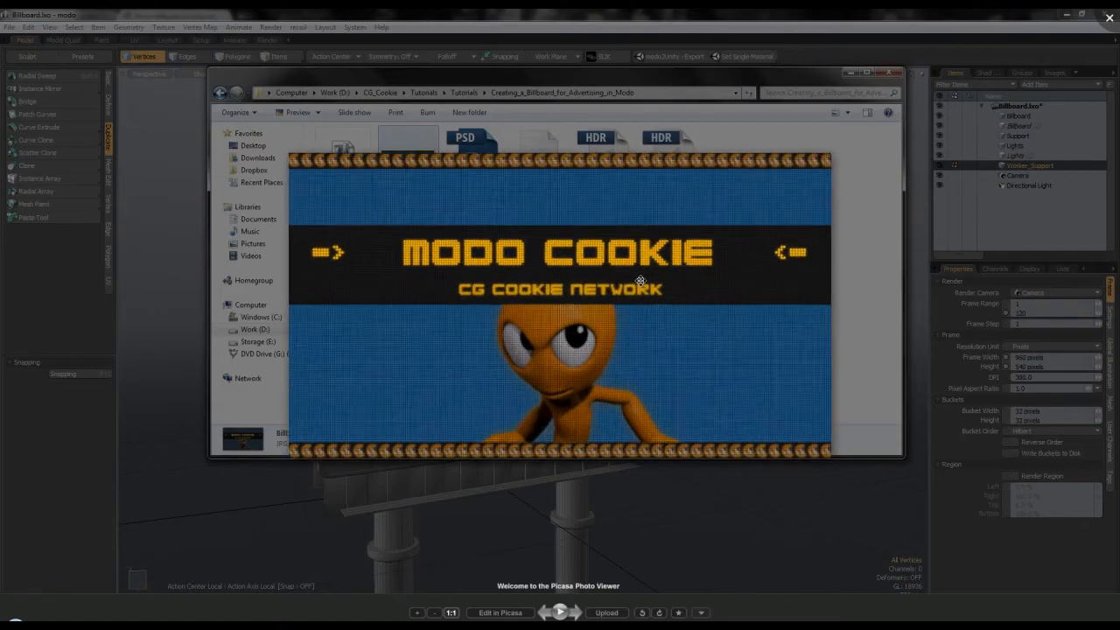
click(856, 283)
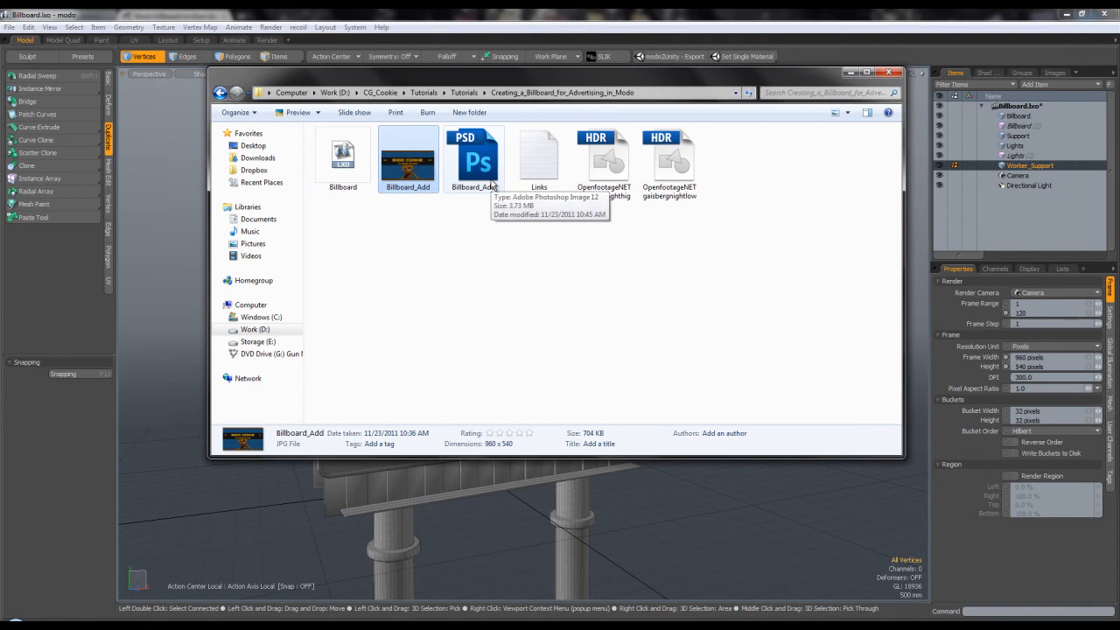
- Open the Billboard_Add PSD file in Photoshop and postpone the Adobe Product Improvement Program request
drag(493, 184, 542, 225)
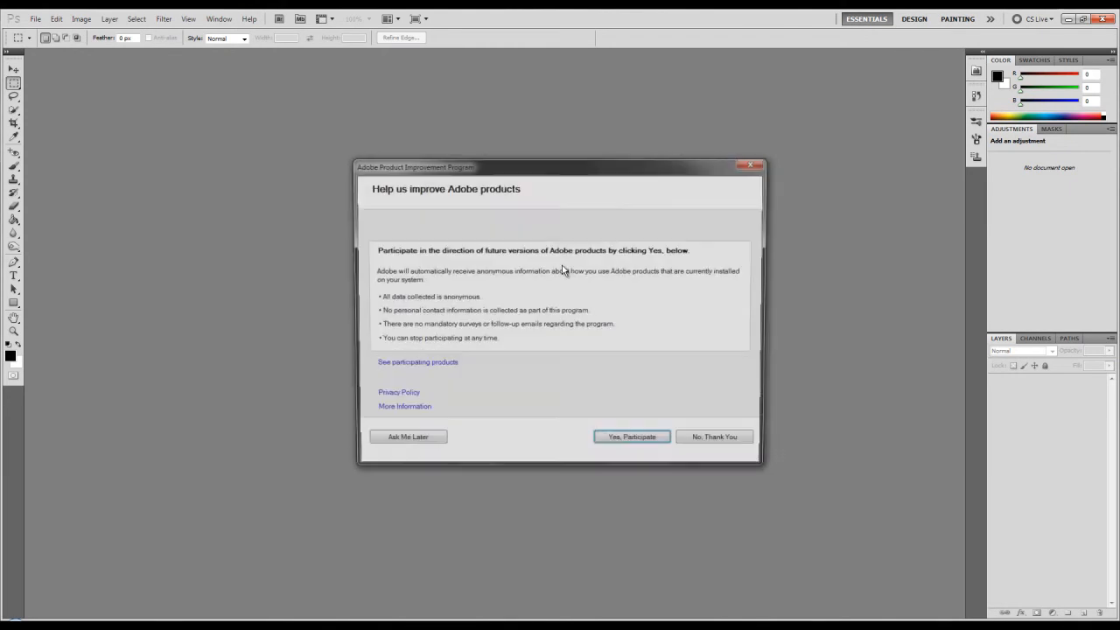
click(404, 442)
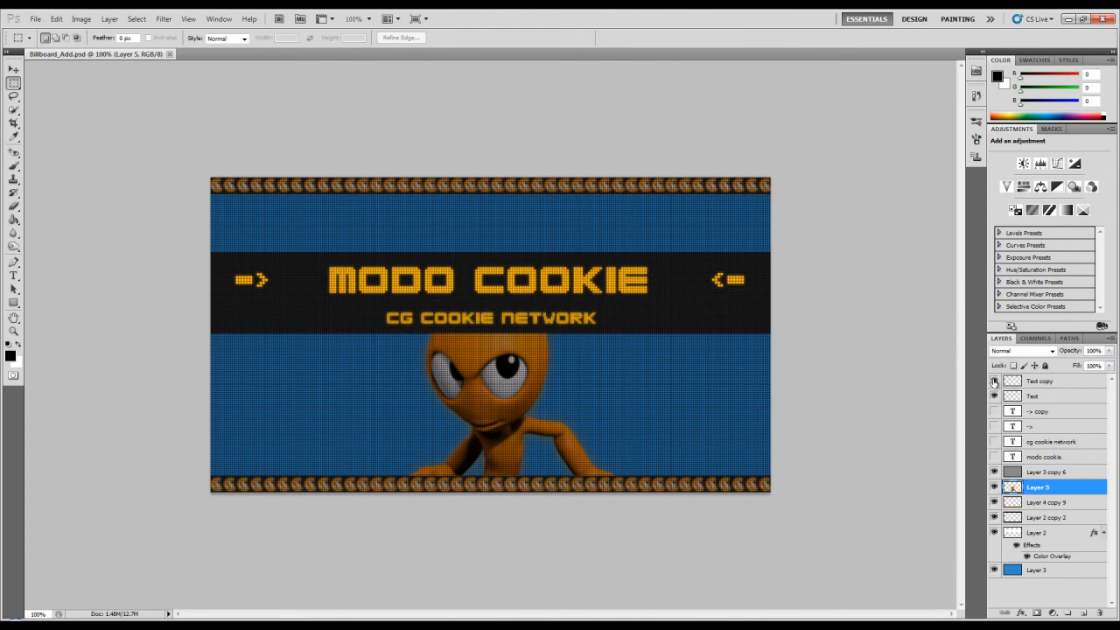
- Hide the Text copy, Text, Layer 5, Layer 4 copy 9, Layer 2 copy 2 and Layer 2 layers, and select Layer 3
drag(994, 381, 994, 397)
drag(994, 488, 994, 533)
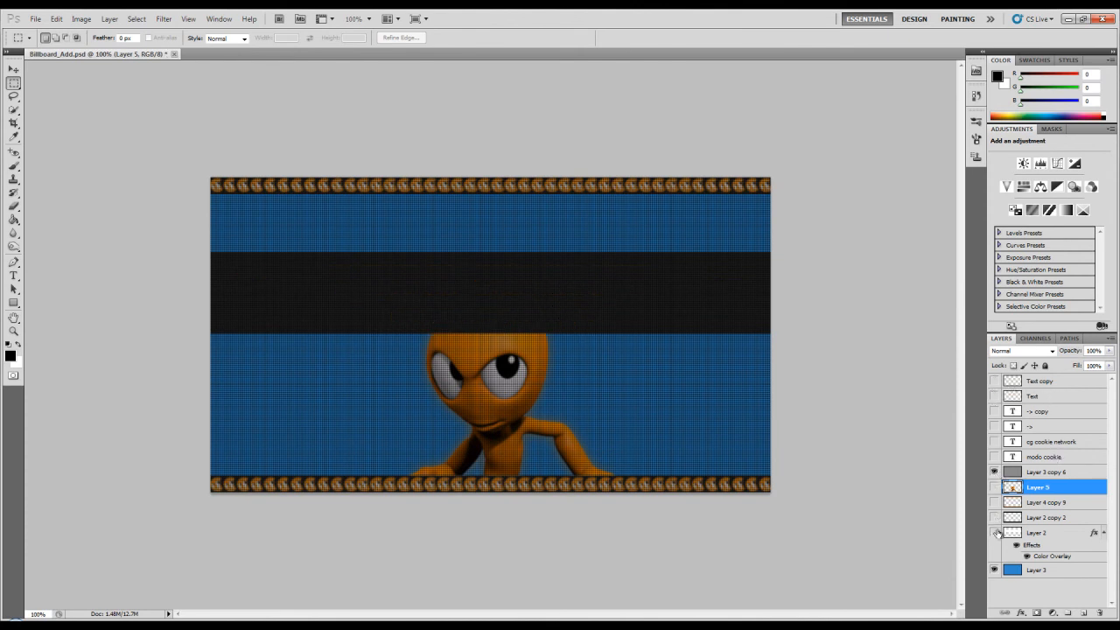
click(1042, 574)
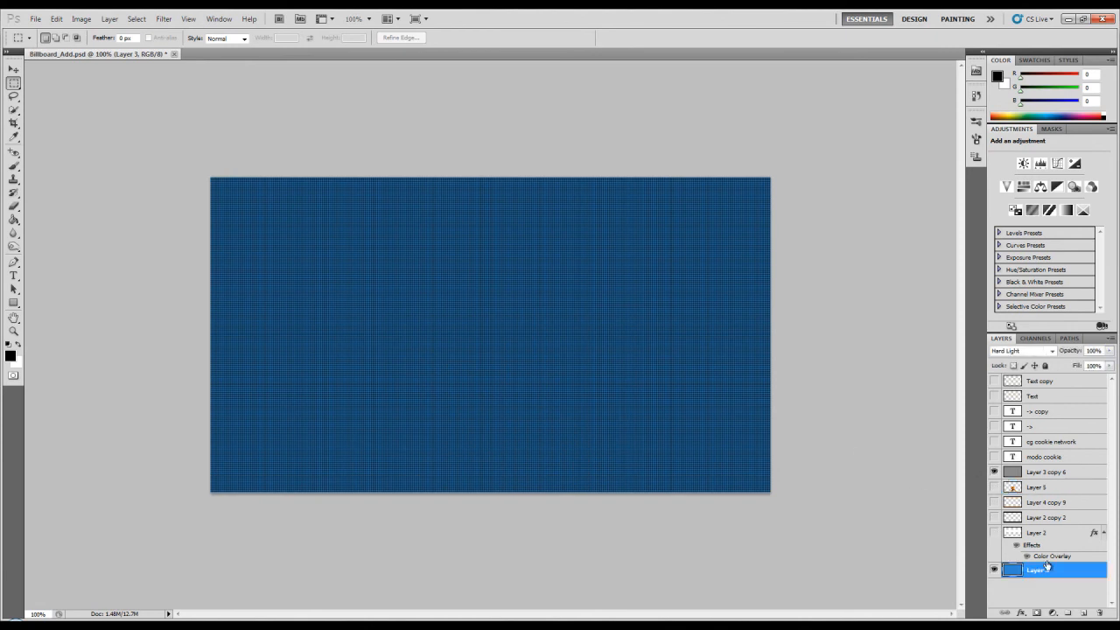
- Examine the blue Layer 3 background on its own and with the Layer 3 copy 6 grid overlay shown again
click(995, 472)
click(994, 570)
click(995, 570)
click(994, 569)
click(995, 570)
click(1042, 472)
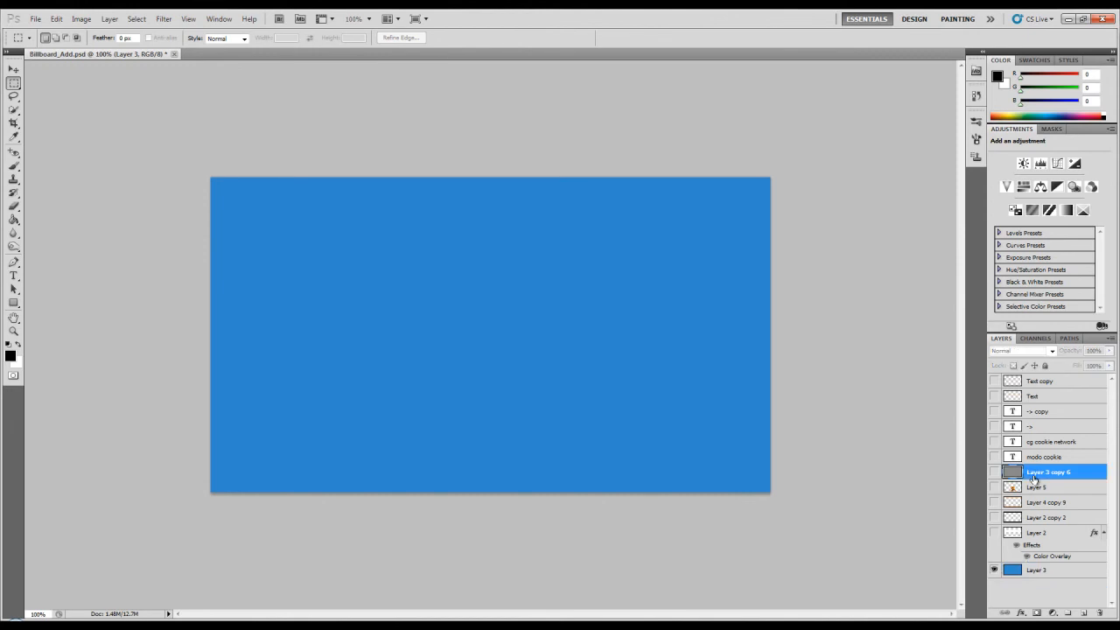
click(994, 472)
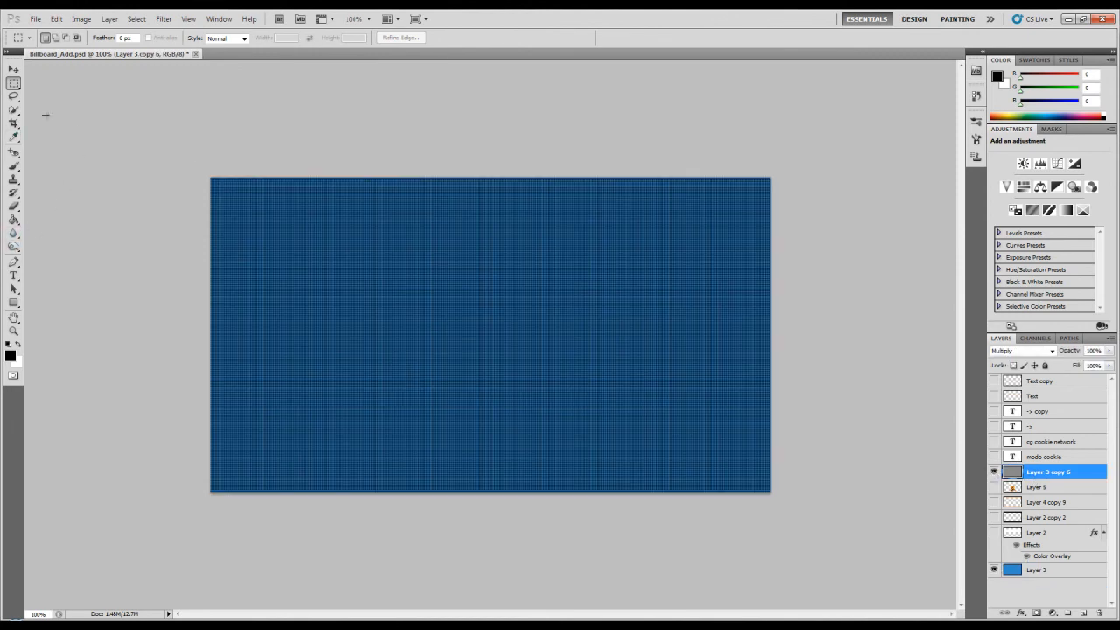
- Show Layer 2, Layer 2 copy 2 and Layer 4 copy 9 one by one to review the artwork's bands and borders
click(1060, 536)
click(996, 534)
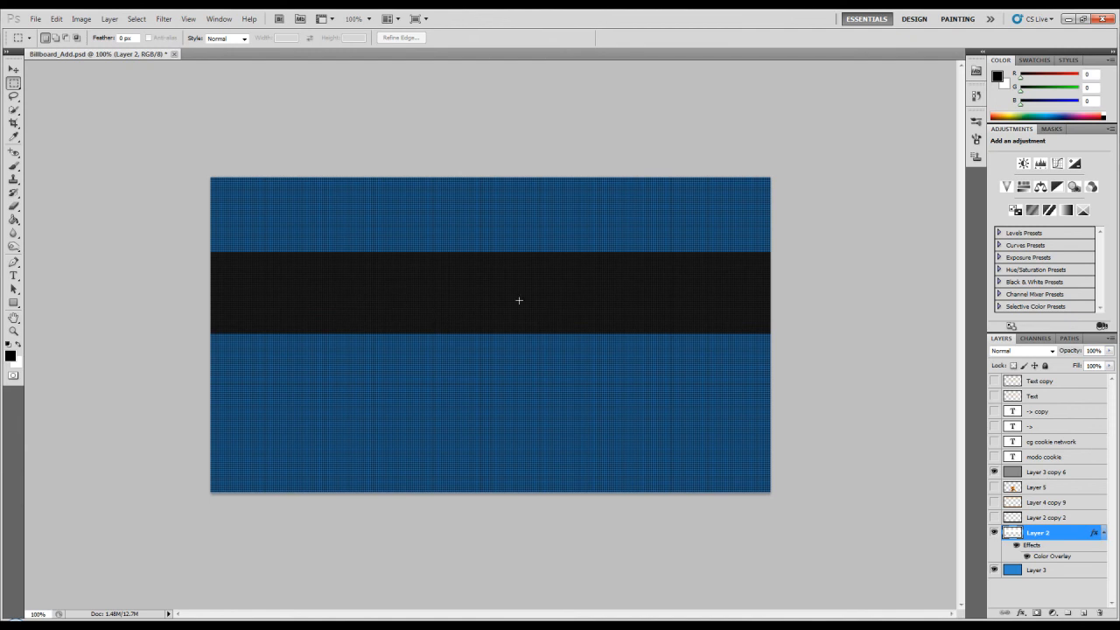
click(1046, 519)
click(994, 518)
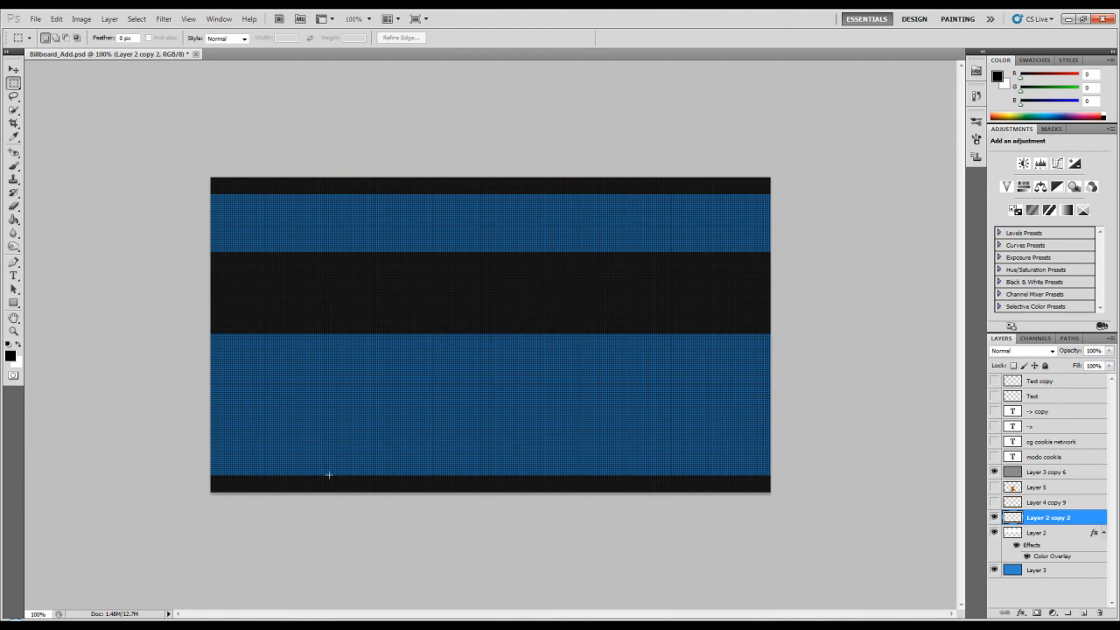
click(1048, 502)
click(994, 502)
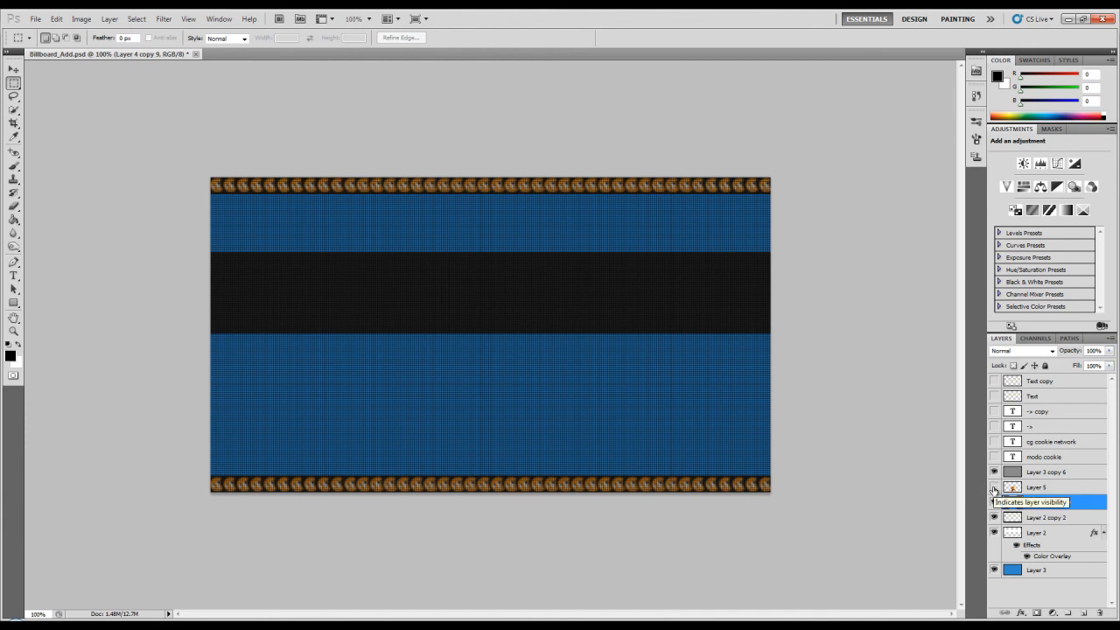
- Show the character on Layer 5 and the Text layers, toggling Text copy to compare the lettering with and without it
click(994, 488)
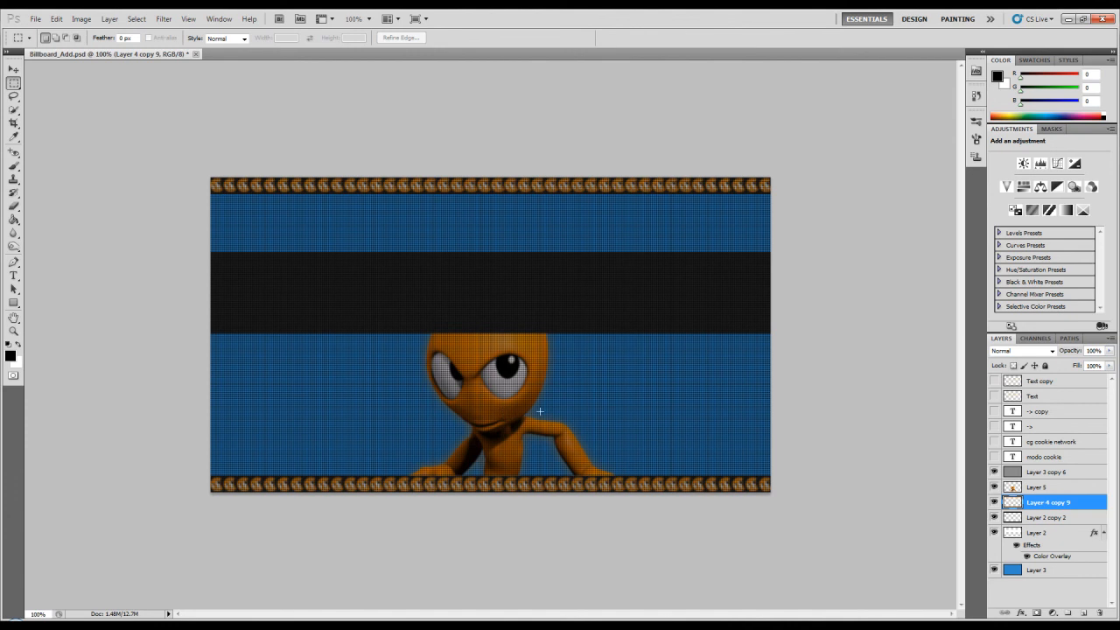
click(1037, 478)
click(1035, 397)
click(994, 396)
click(995, 382)
click(1033, 381)
click(994, 382)
click(995, 382)
click(994, 382)
click(994, 382)
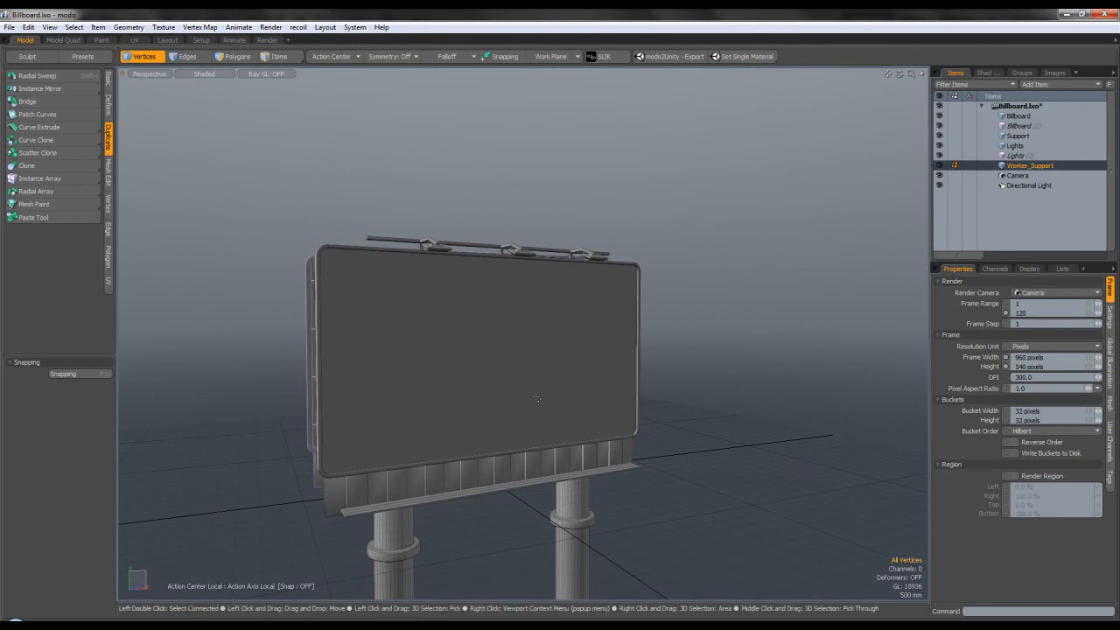
- Switch back to modo and view the billboard through the render camera
alt+drag(535, 396, 556, 360)
key(ctrl+space)
click(489, 331)
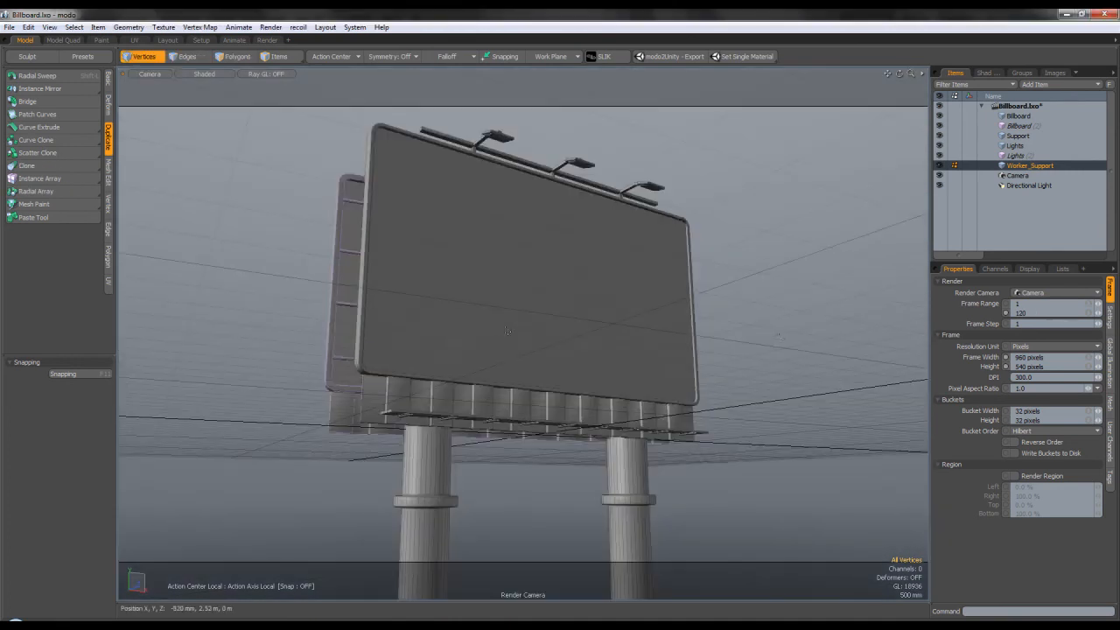